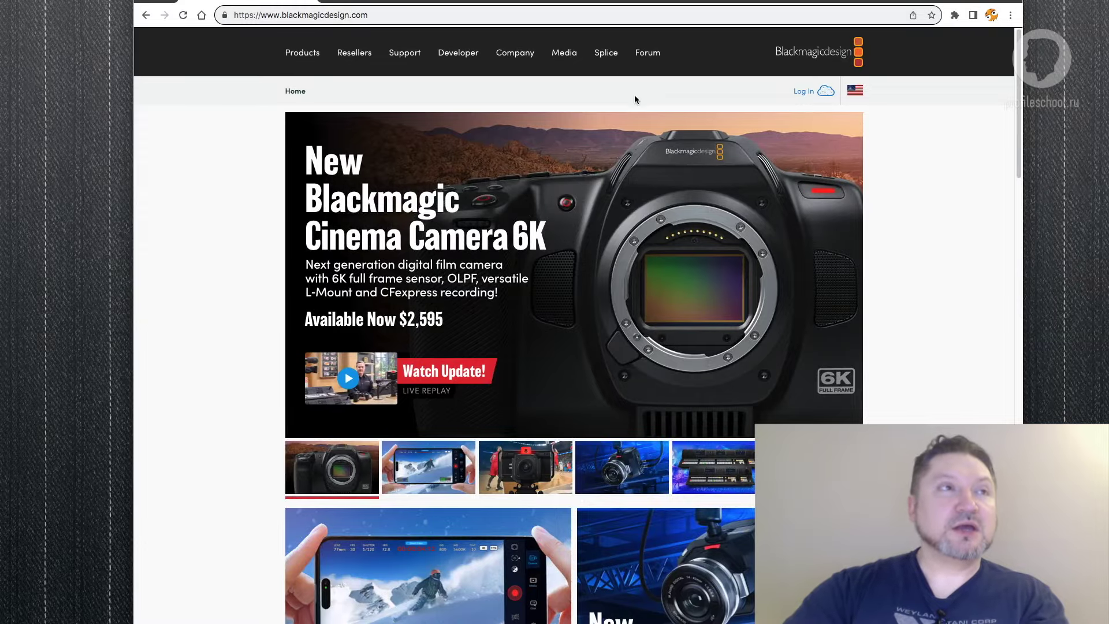
Open the Support Center page from the Blackmagic Design site's top navigation
{"action": "scroll", "coordinate": [484, 415], "scroll_direction": "down", "scroll_amount": 10}
{"action": "scroll", "coordinate": [484, 414], "scroll_direction": "down", "scroll_amount": 5}
{"action": "scroll", "coordinate": [480, 410], "scroll_direction": "down", "scroll_amount": 5}
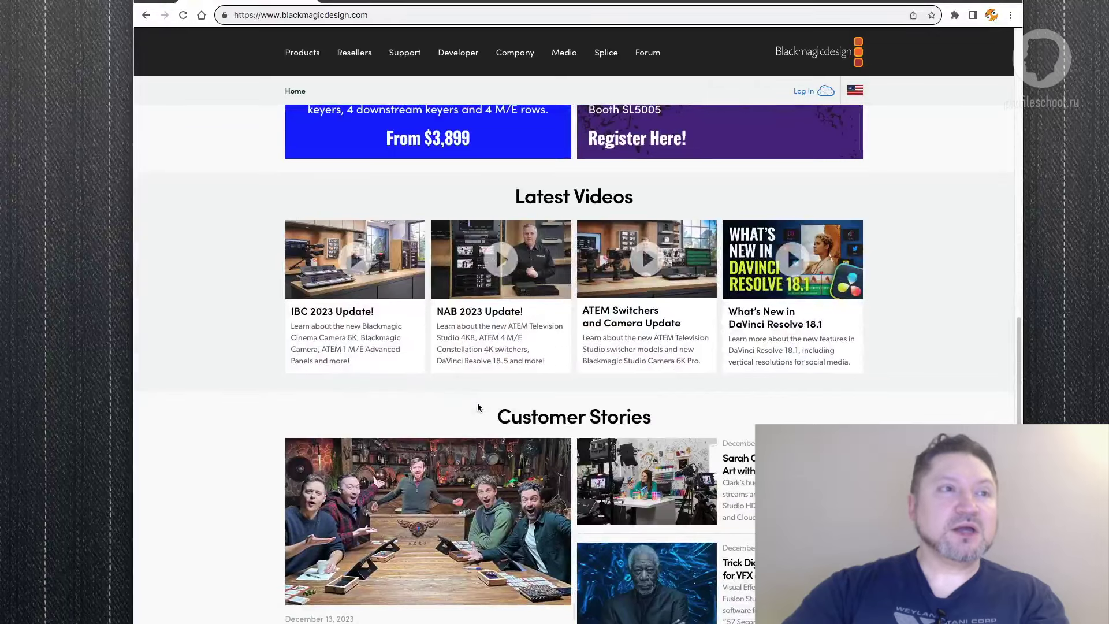
{"action": "scroll", "coordinate": [477, 407], "scroll_direction": "up", "scroll_amount": 20}
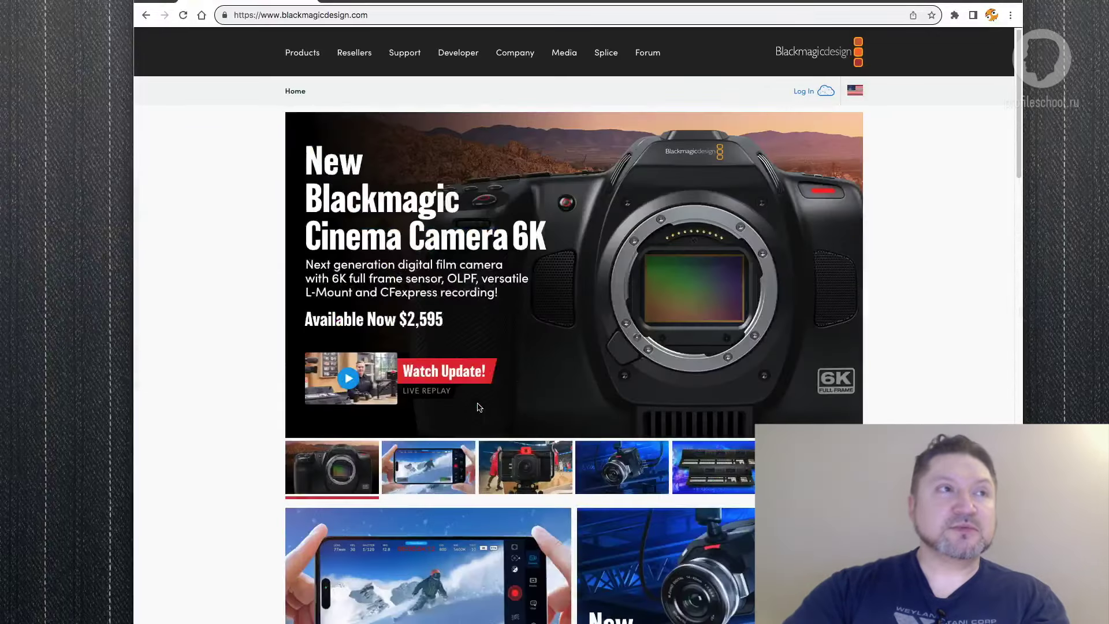
{"action": "left_click", "coordinate": [402, 58]}
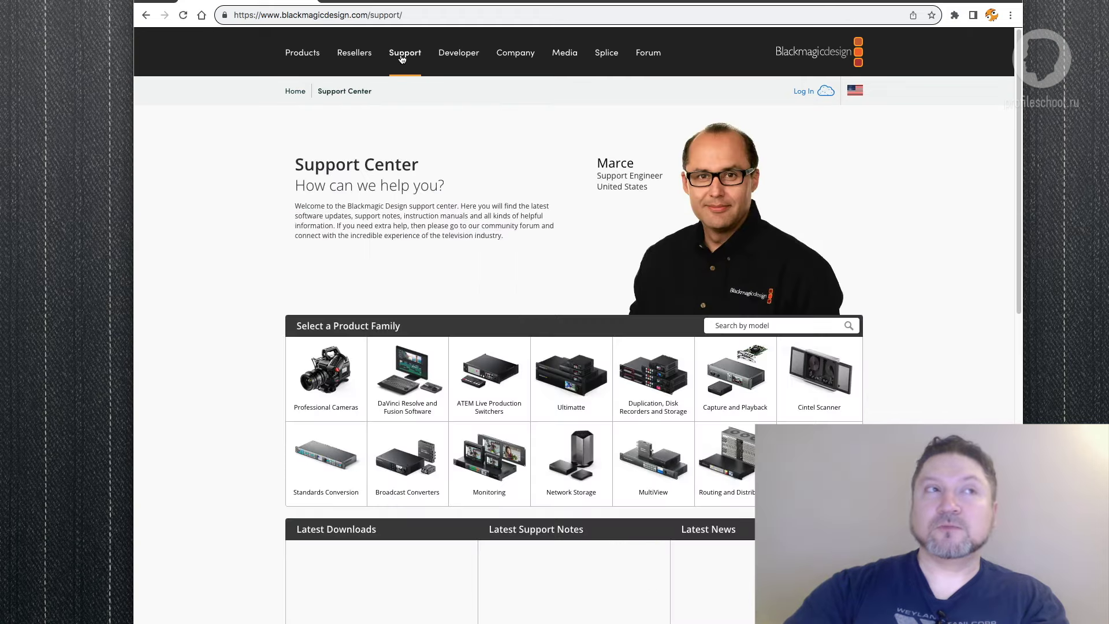
Scroll down through the Latest Downloads list, including the DaVinci Resolve 18.6.6 Update
{"action": "scroll", "coordinate": [247, 271], "scroll_direction": "down", "scroll_amount": 6}
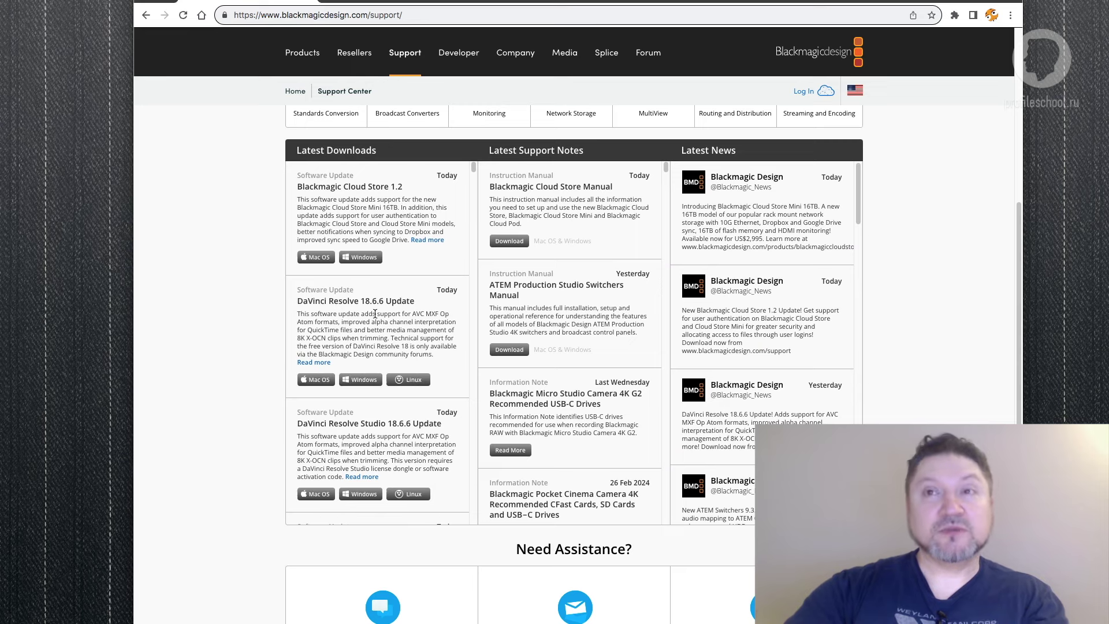
{"action": "scroll", "coordinate": [378, 313], "scroll_direction": "down", "scroll_amount": 2}
{"action": "scroll", "coordinate": [382, 313], "scroll_direction": "down", "scroll_amount": 2}
{"action": "scroll", "coordinate": [374, 310], "scroll_direction": "down", "scroll_amount": 2}
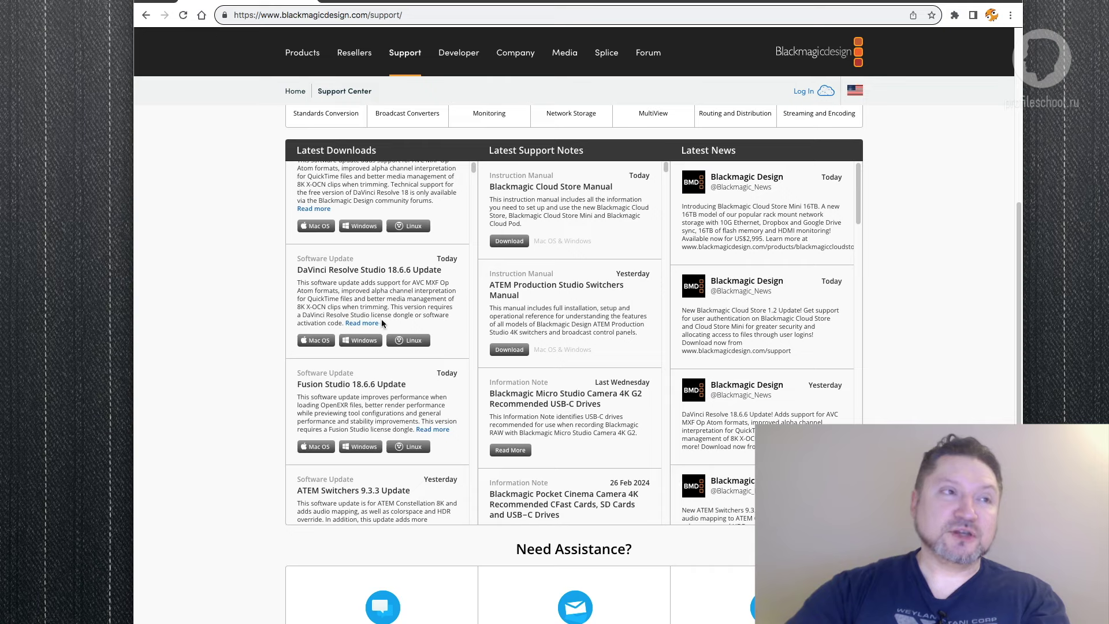
{"action": "scroll", "coordinate": [392, 329], "scroll_direction": "down", "scroll_amount": 5}
{"action": "scroll", "coordinate": [403, 319], "scroll_direction": "down", "scroll_amount": 1}
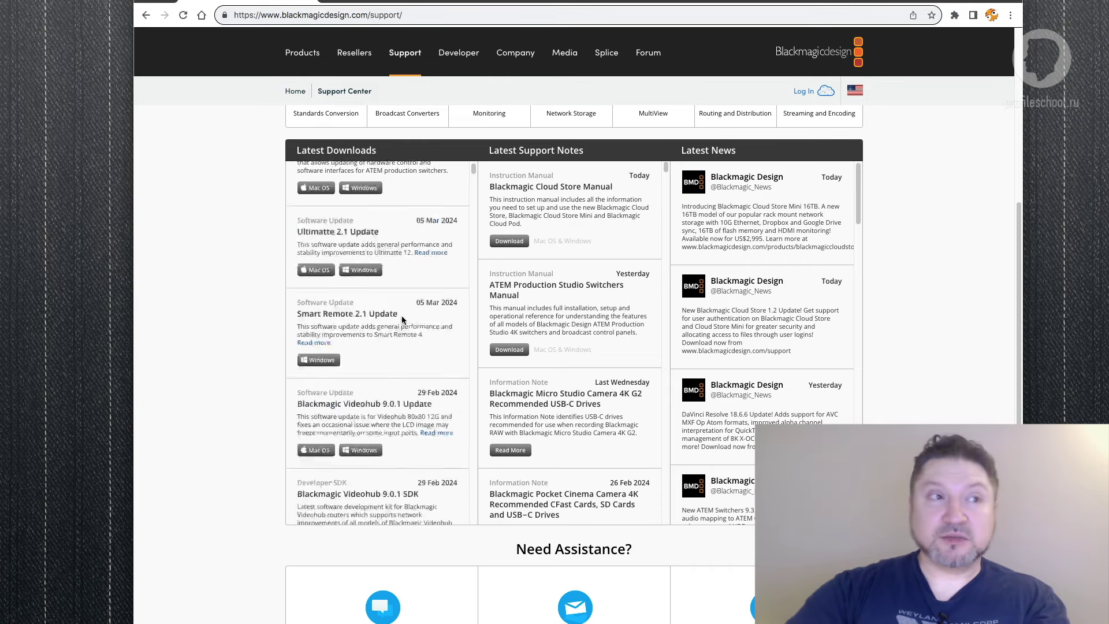
{"action": "scroll", "coordinate": [401, 315], "scroll_direction": "down", "scroll_amount": 3}
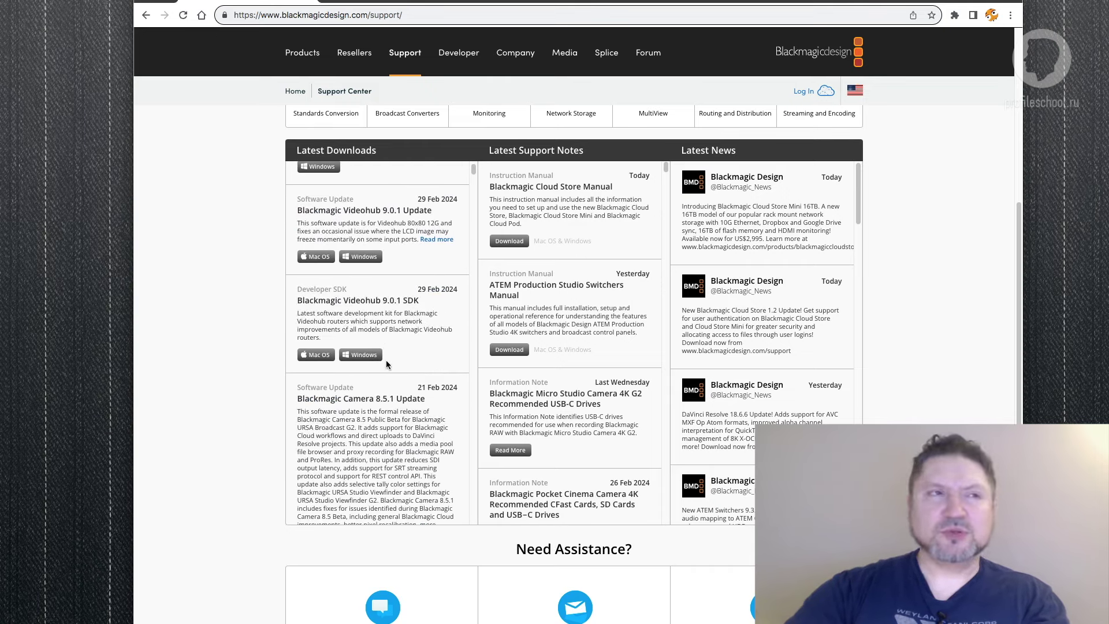
{"action": "left_click_drag", "start_coordinate": [473, 178], "coordinate": [485, 526]}
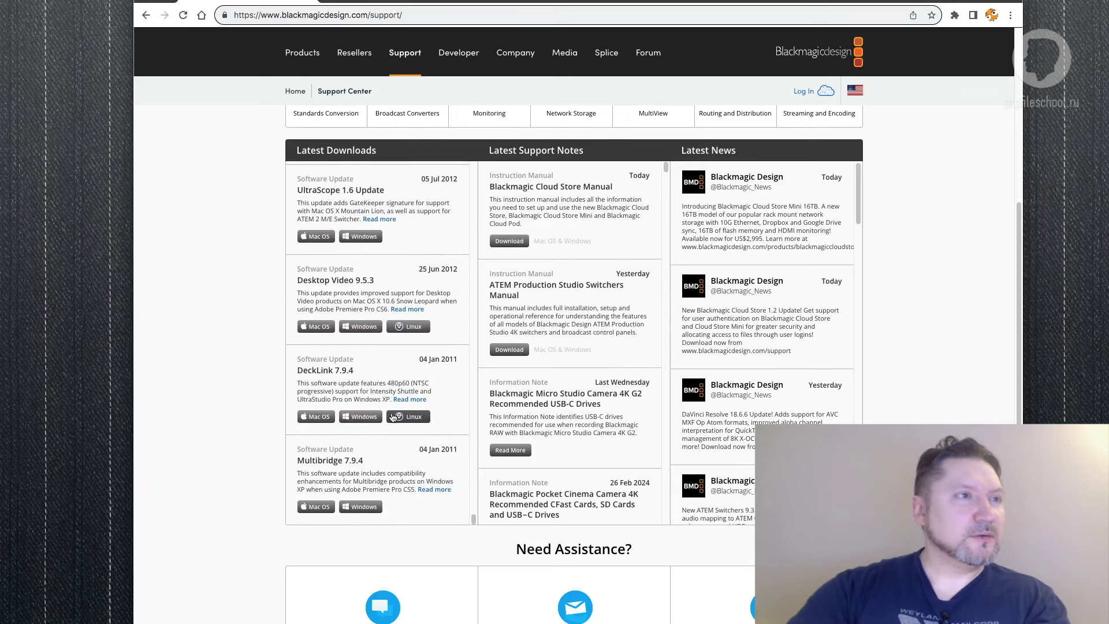
Return to the top of the page and select the words 'DaVinci Resolve 18.6'
{"action": "scroll", "coordinate": [391, 415], "scroll_direction": "up", "scroll_amount": 3}
{"action": "scroll", "coordinate": [391, 416], "scroll_direction": "up", "scroll_amount": 5}
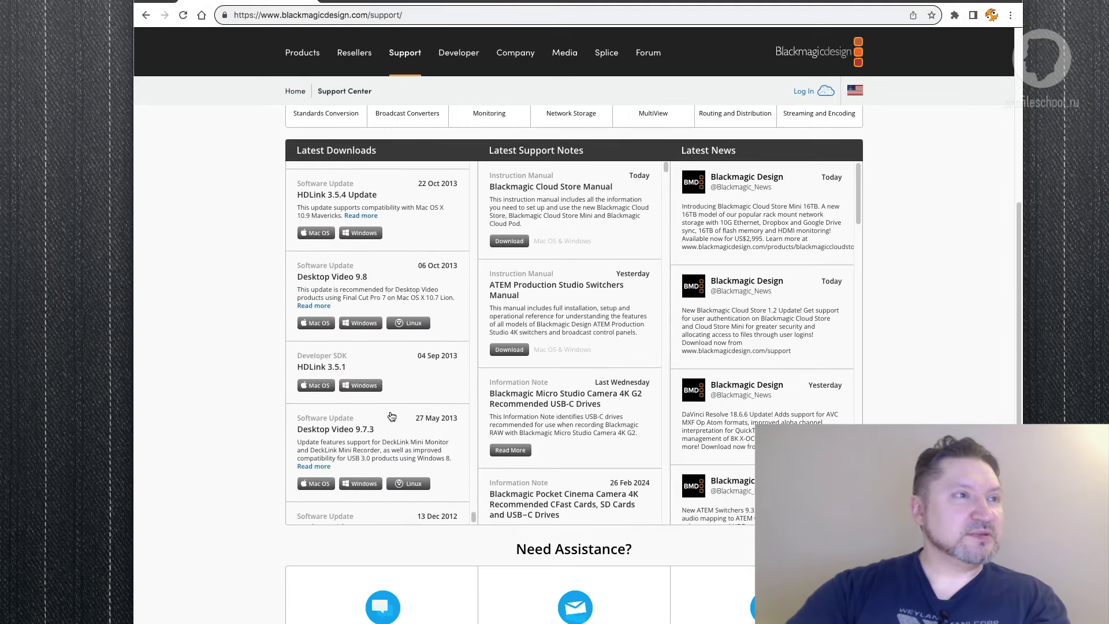
{"action": "scroll", "coordinate": [390, 414], "scroll_direction": "up", "scroll_amount": 5}
{"action": "scroll", "coordinate": [389, 411], "scroll_direction": "up", "scroll_amount": 5}
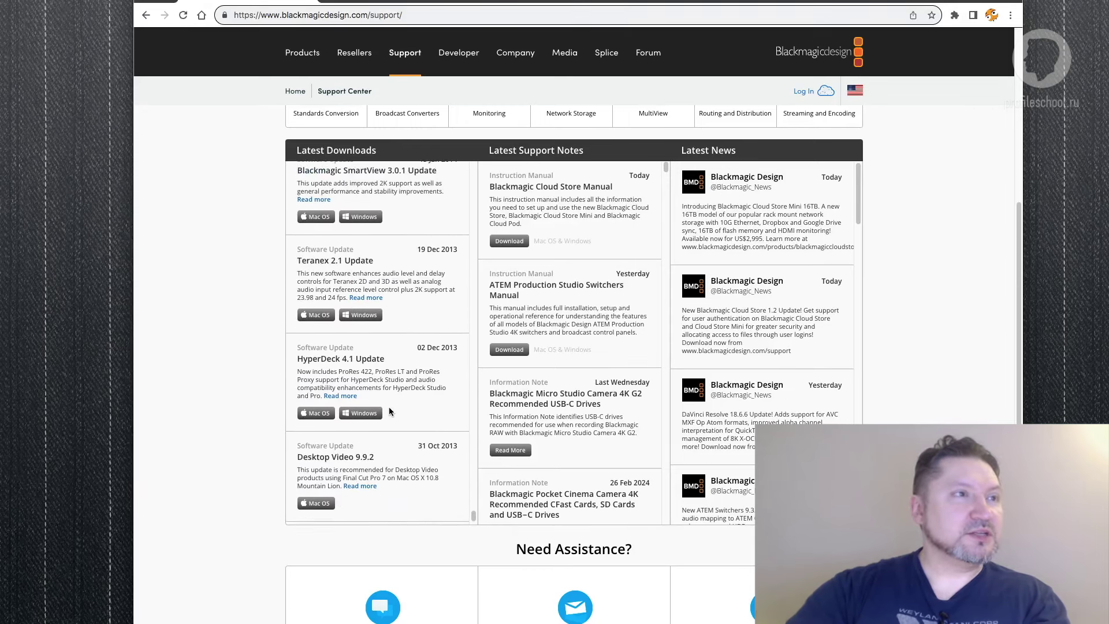
{"action": "scroll", "coordinate": [389, 412], "scroll_direction": "up", "scroll_amount": 2}
{"action": "scroll", "coordinate": [389, 411], "scroll_direction": "up", "scroll_amount": 2}
{"action": "scroll", "coordinate": [389, 412], "scroll_direction": "up", "scroll_amount": 2}
{"action": "scroll", "coordinate": [389, 411], "scroll_direction": "up", "scroll_amount": 2}
{"action": "scroll", "coordinate": [391, 411], "scroll_direction": "down", "scroll_amount": 3}
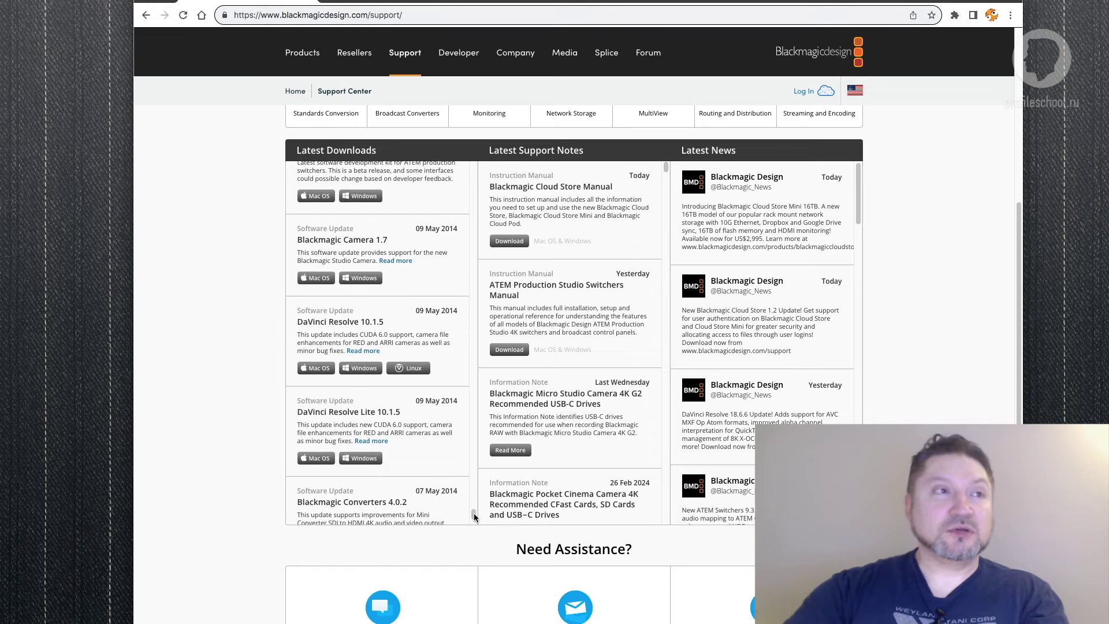
{"action": "left_click_drag", "start_coordinate": [474, 516], "coordinate": [460, 153]}
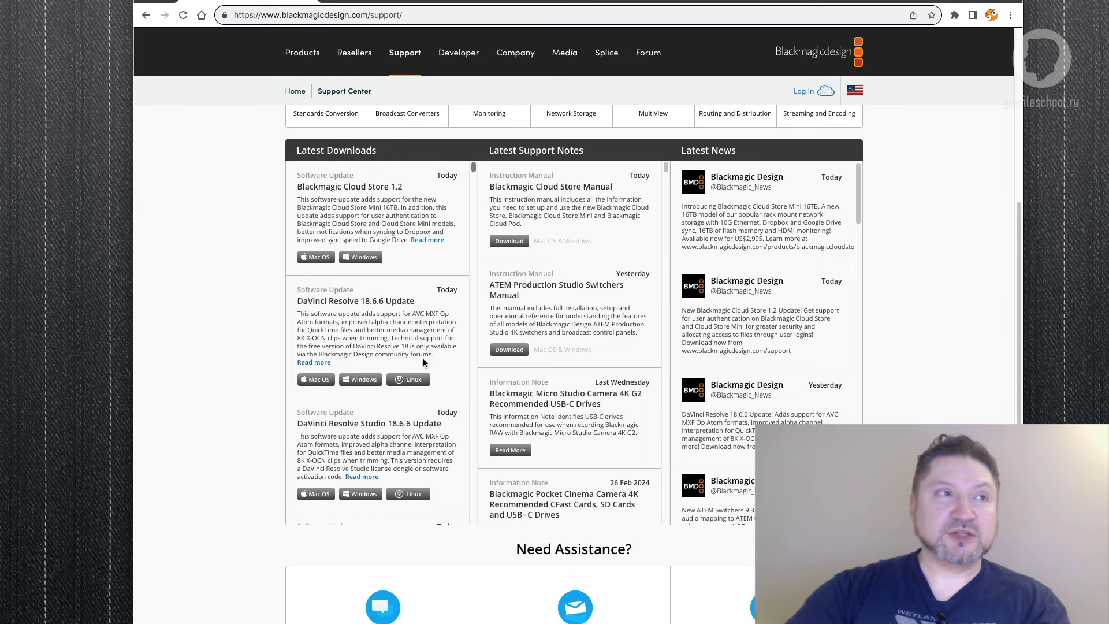
{"action": "left_click_drag", "start_coordinate": [297, 301], "coordinate": [376, 304]}
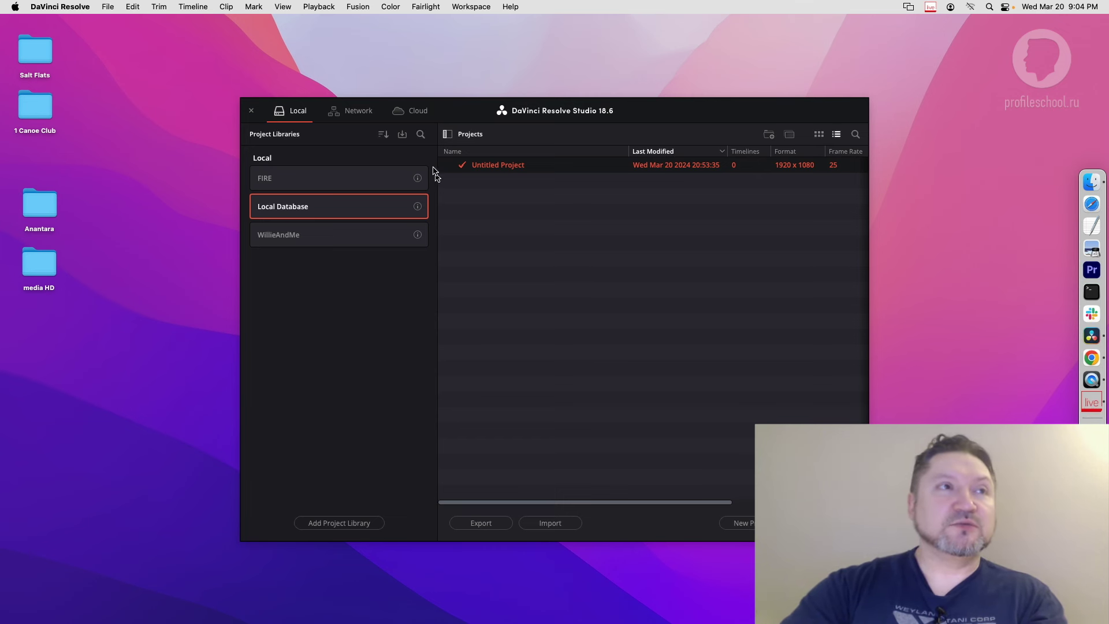
Hide the project libraries list and nudge the Project Manager window up and right
{"action": "left_click", "coordinate": [446, 135]}
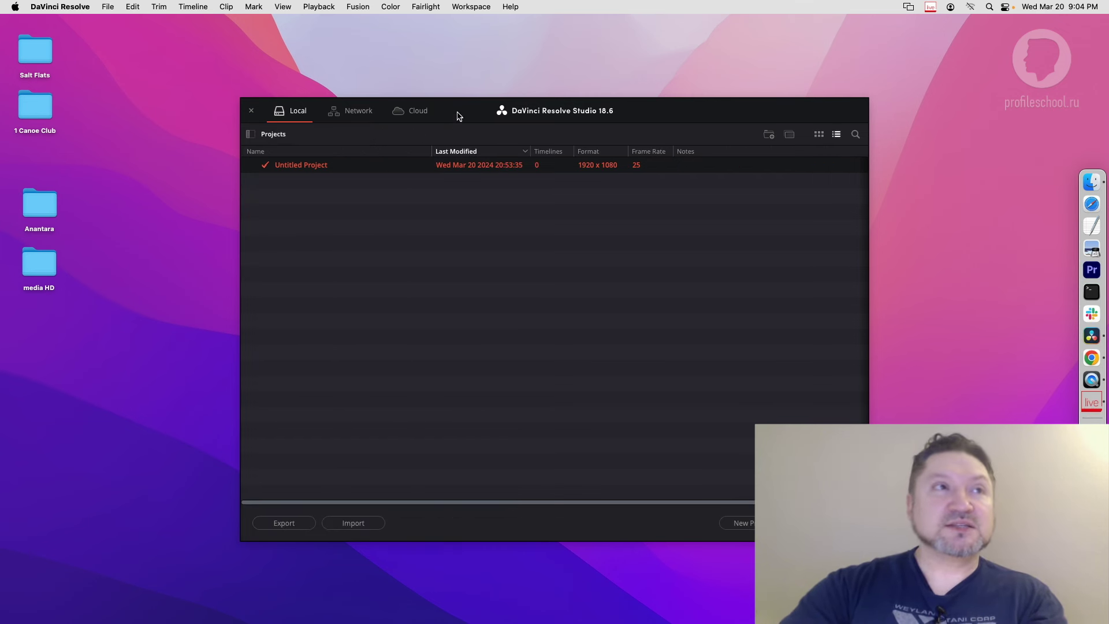
{"action": "left_click_drag", "start_coordinate": [458, 114], "coordinate": [476, 105]}
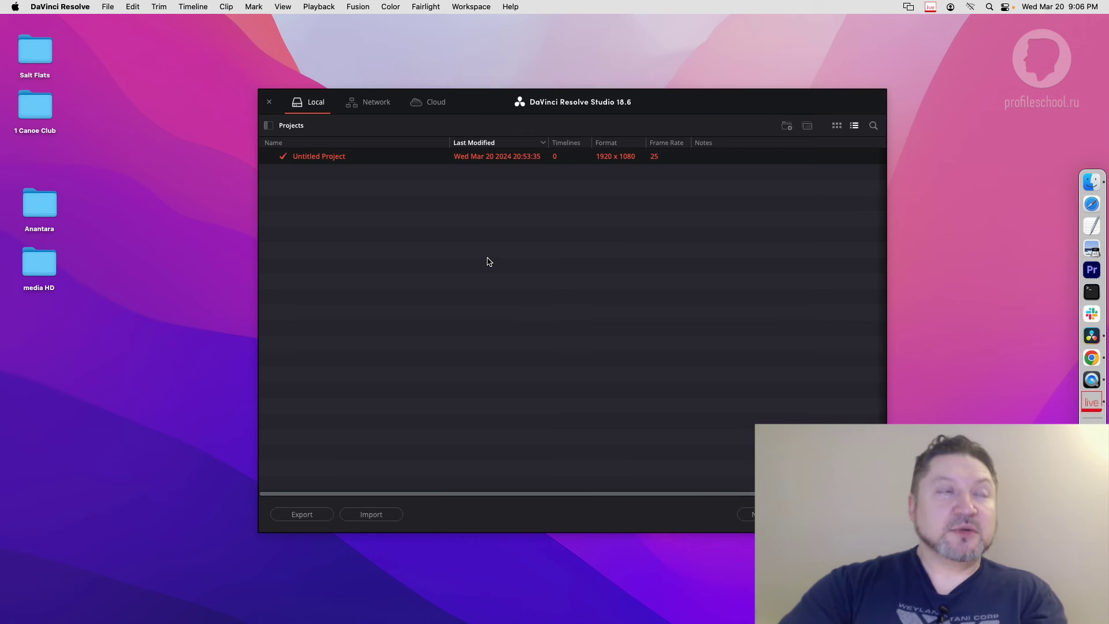
{"action": "left_click", "coordinate": [193, 7]}
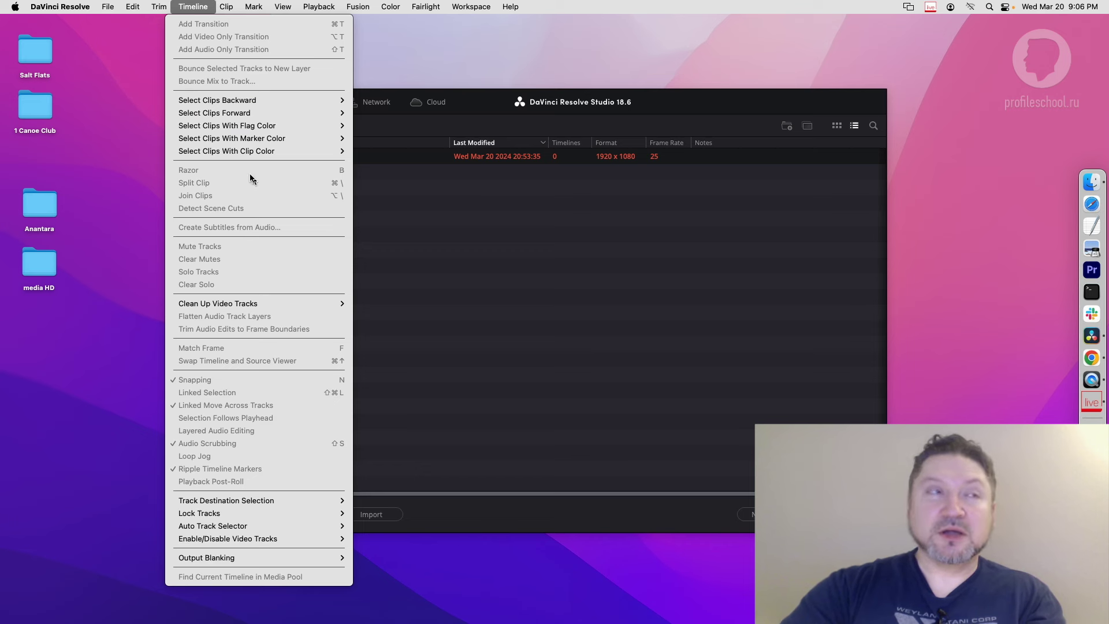
Browse the Timeline and Edit menus, deselect Untitled Project, and open the DaVinci Resolve menu
{"action": "mouse_move", "coordinate": [238, 143]}
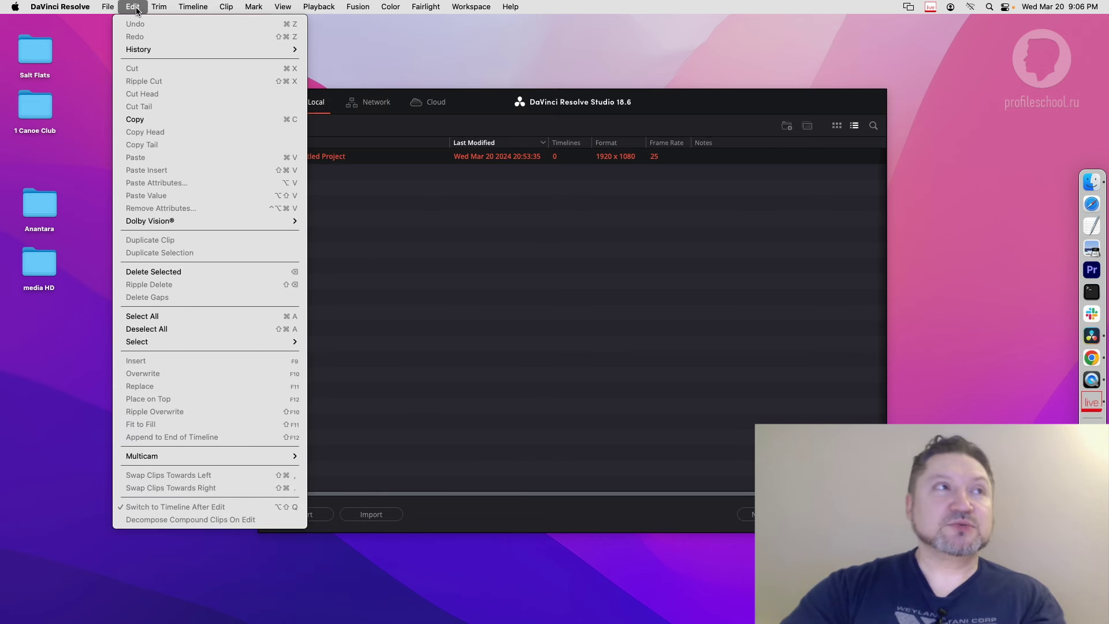
{"action": "left_click", "coordinate": [73, 7]}
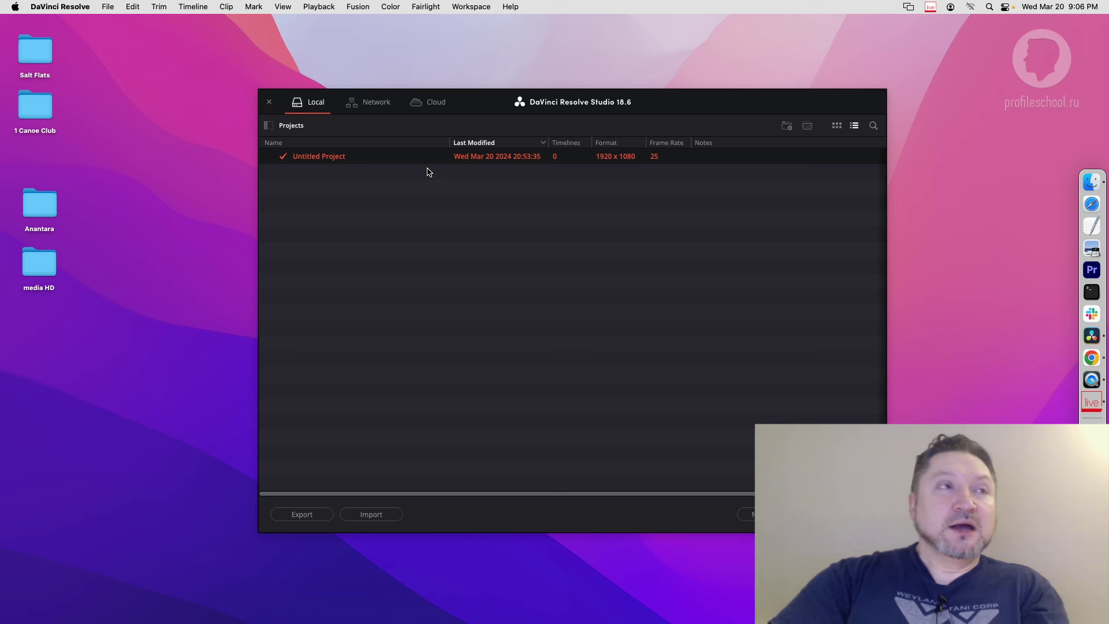
{"action": "left_click", "coordinate": [463, 191]}
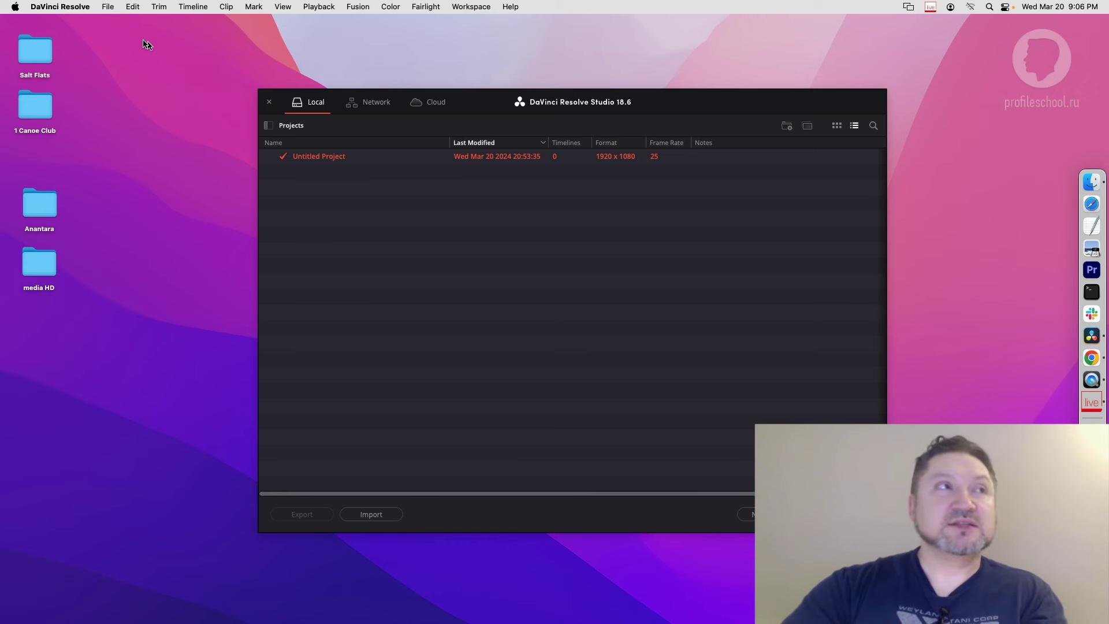
{"action": "left_click", "coordinate": [49, 11]}
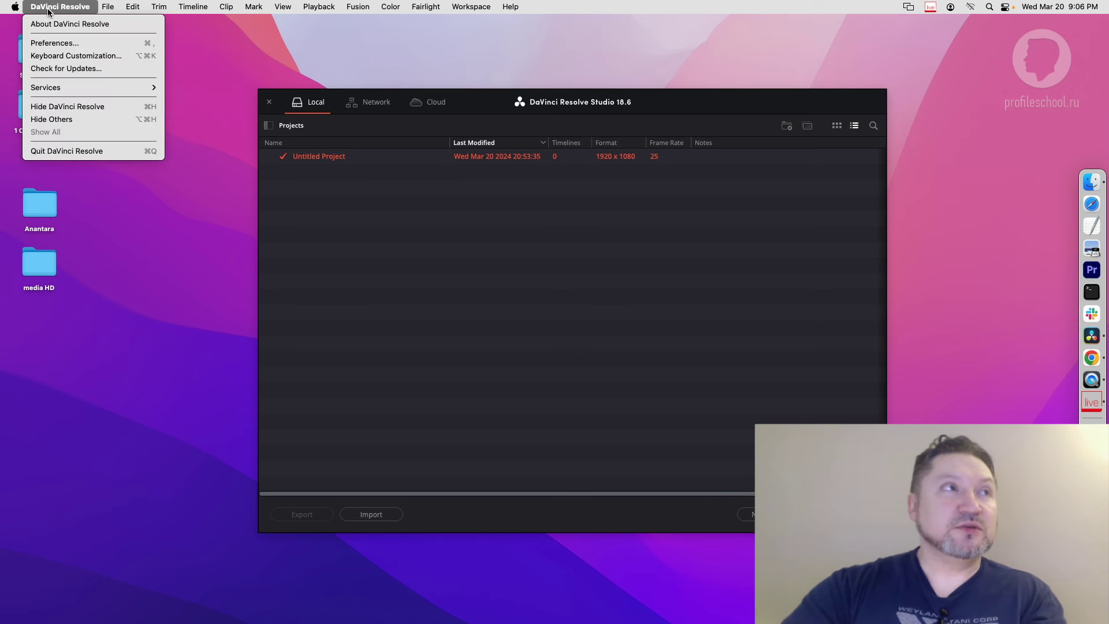
{"action": "left_click", "coordinate": [60, 45]}
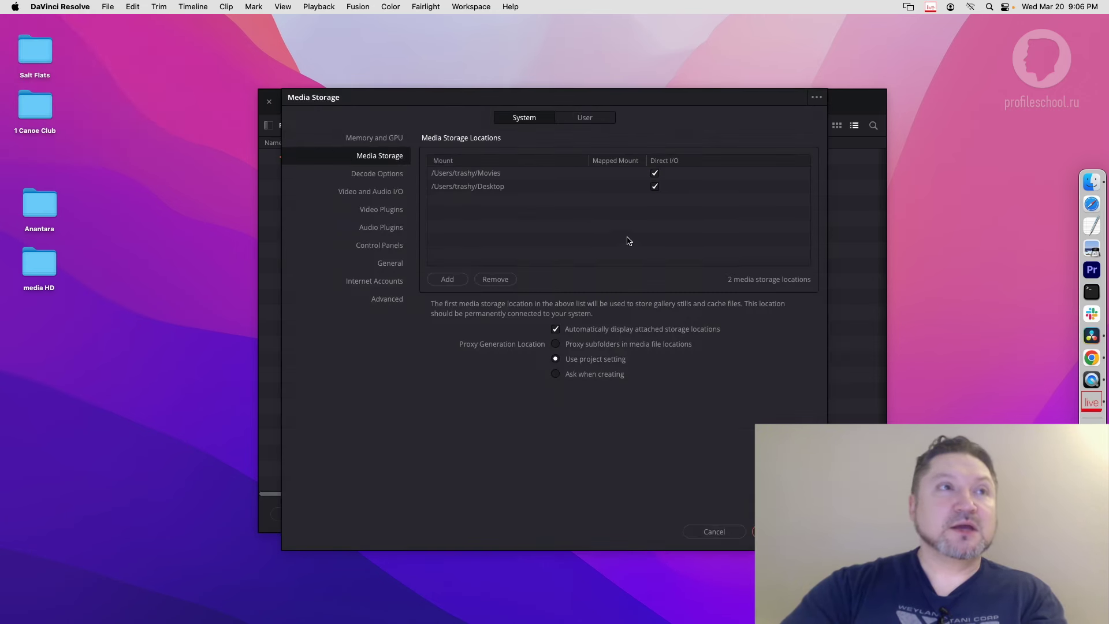
{"action": "left_click", "coordinate": [585, 118]}
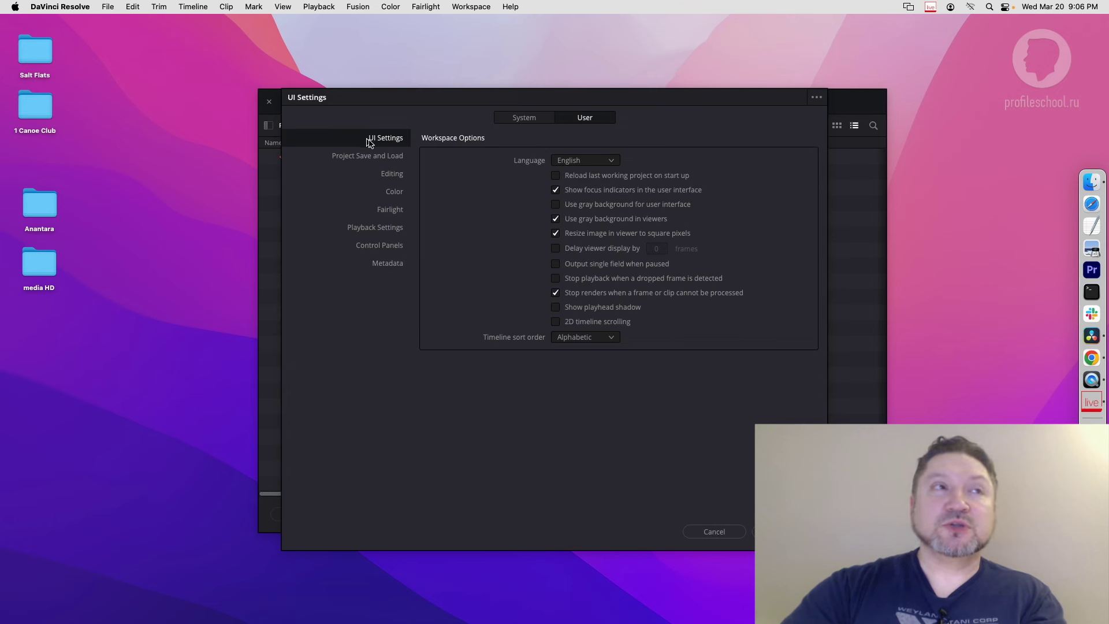
{"action": "left_click", "coordinate": [569, 162]}
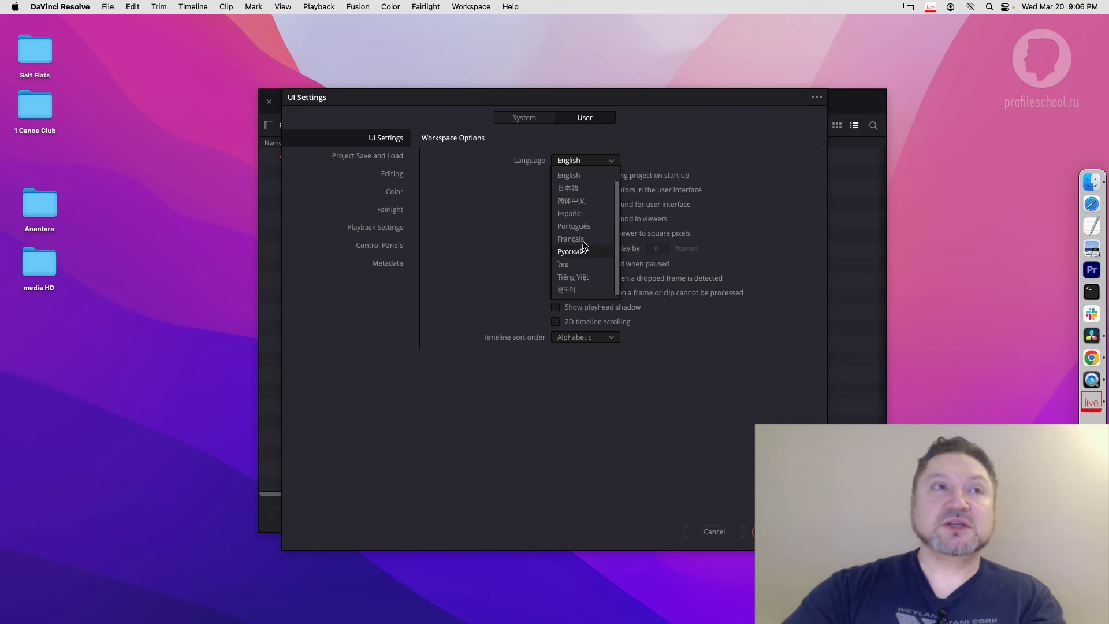
{"action": "left_click", "coordinate": [667, 151]}
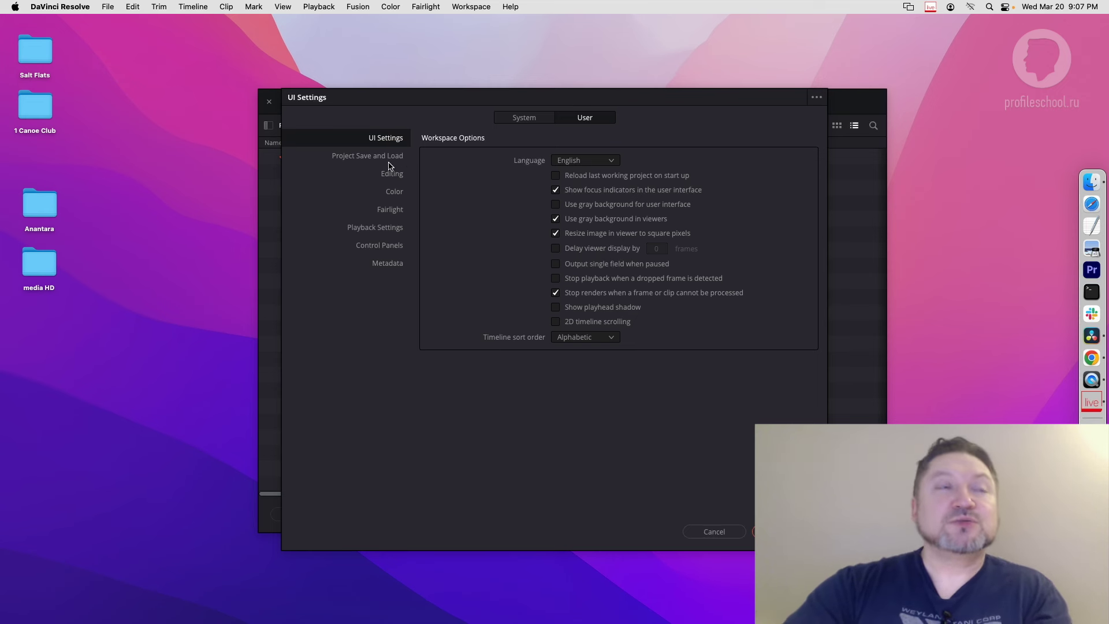
Turn on Timeline backups in the User preferences' Project Save and Load page
{"action": "left_click", "coordinate": [380, 160]}
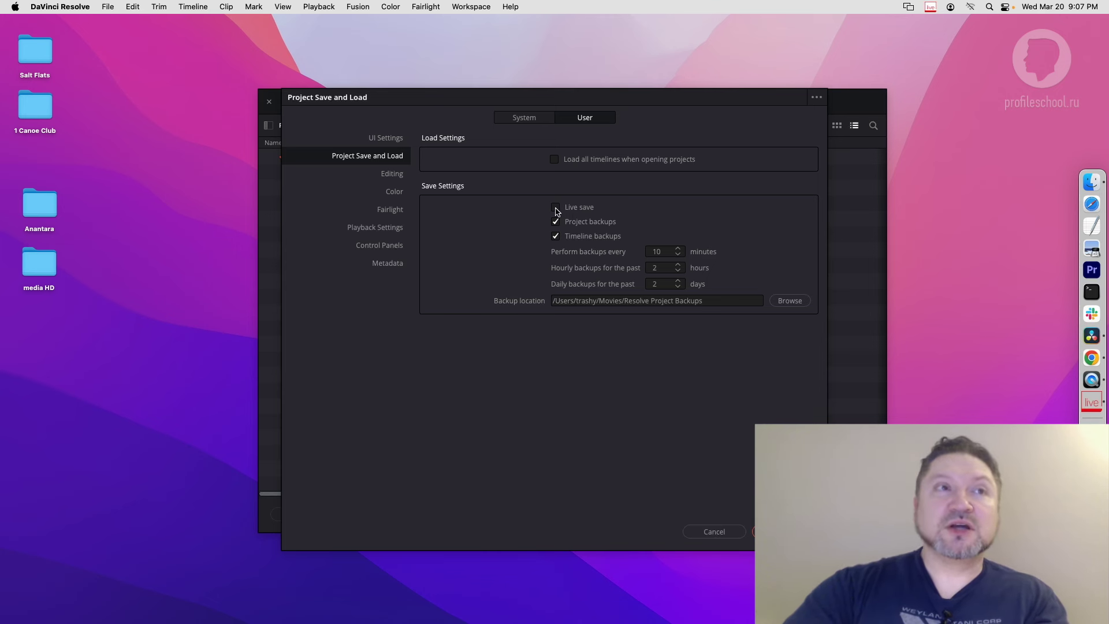
{"action": "left_click", "coordinate": [555, 236]}
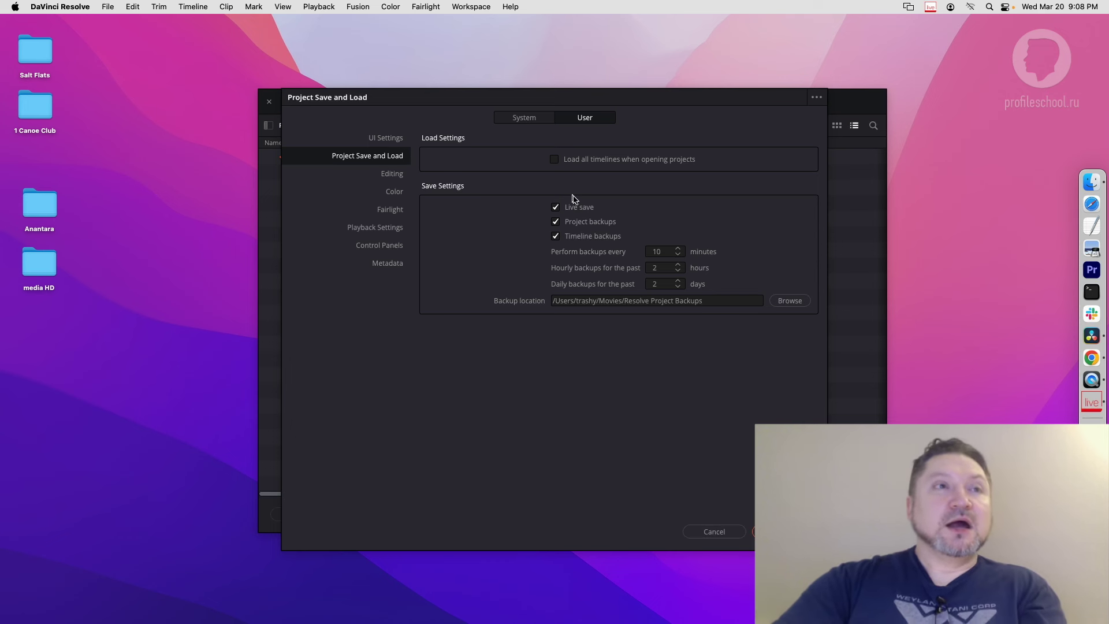
{"action": "left_click", "coordinate": [527, 120]}
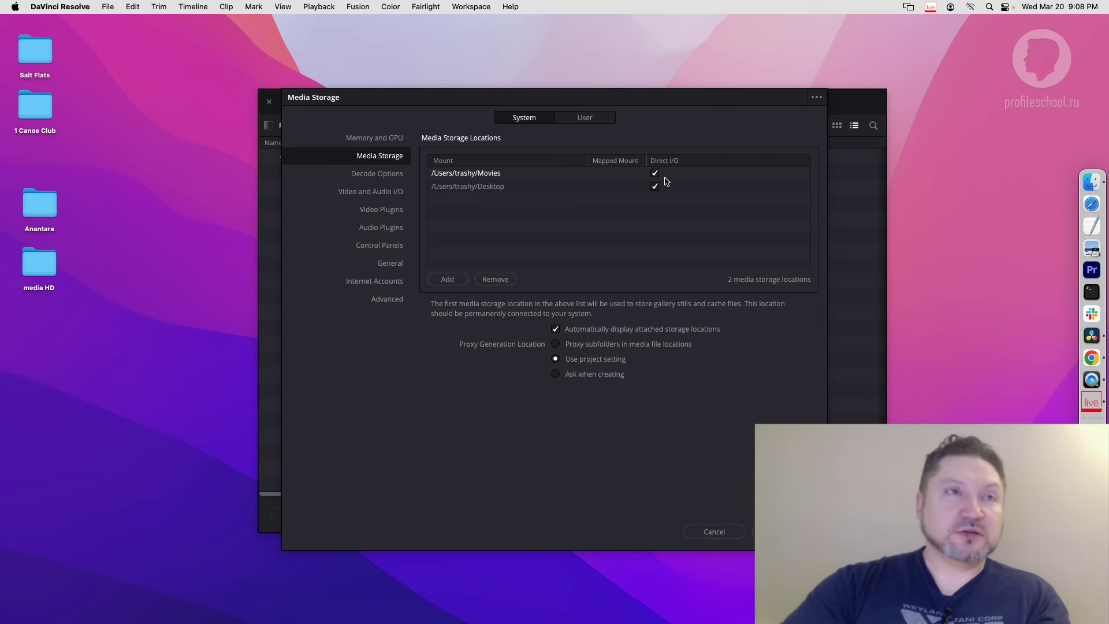
Review the Desktop and Movies media storage locations, then save the preferences
{"action": "left_click", "coordinate": [663, 183]}
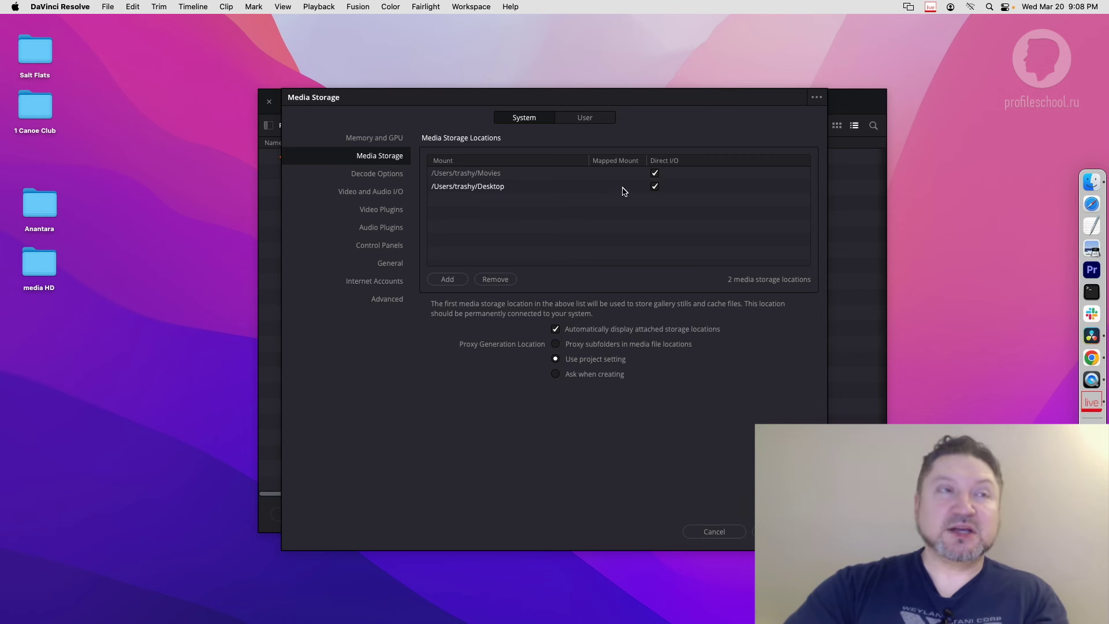
{"action": "left_click", "coordinate": [577, 199]}
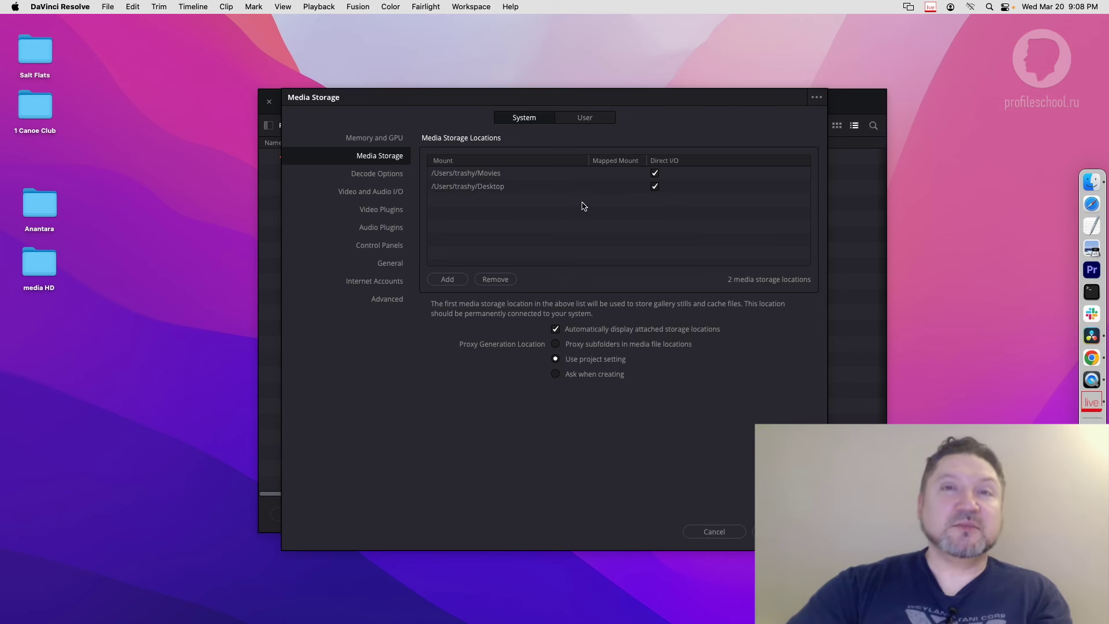
{"action": "left_click", "coordinate": [588, 191]}
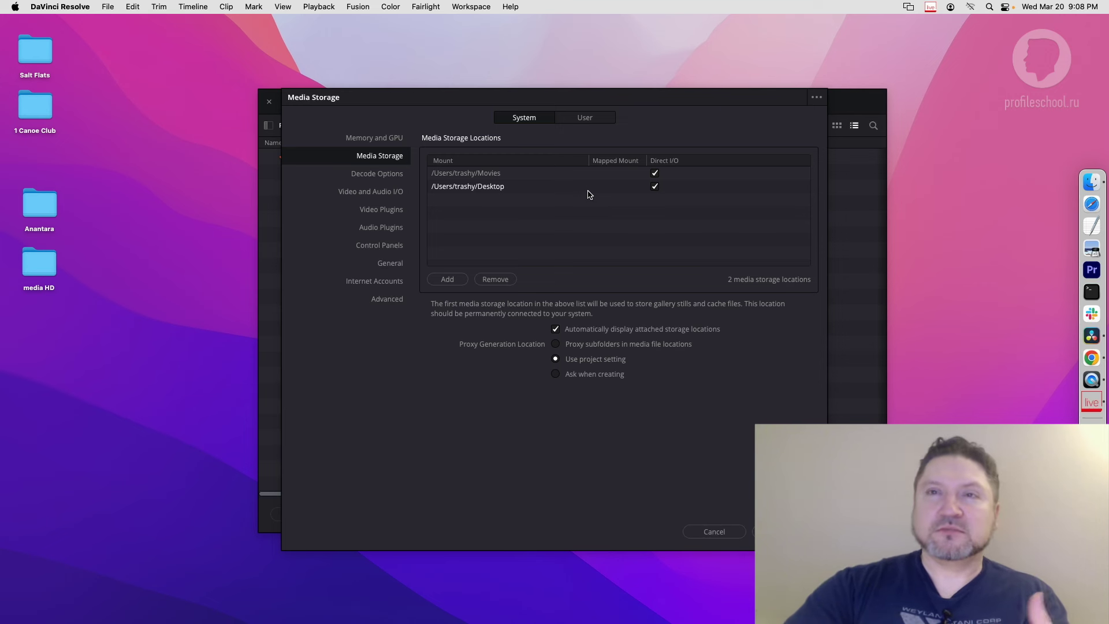
{"action": "left_click", "coordinate": [466, 173]}
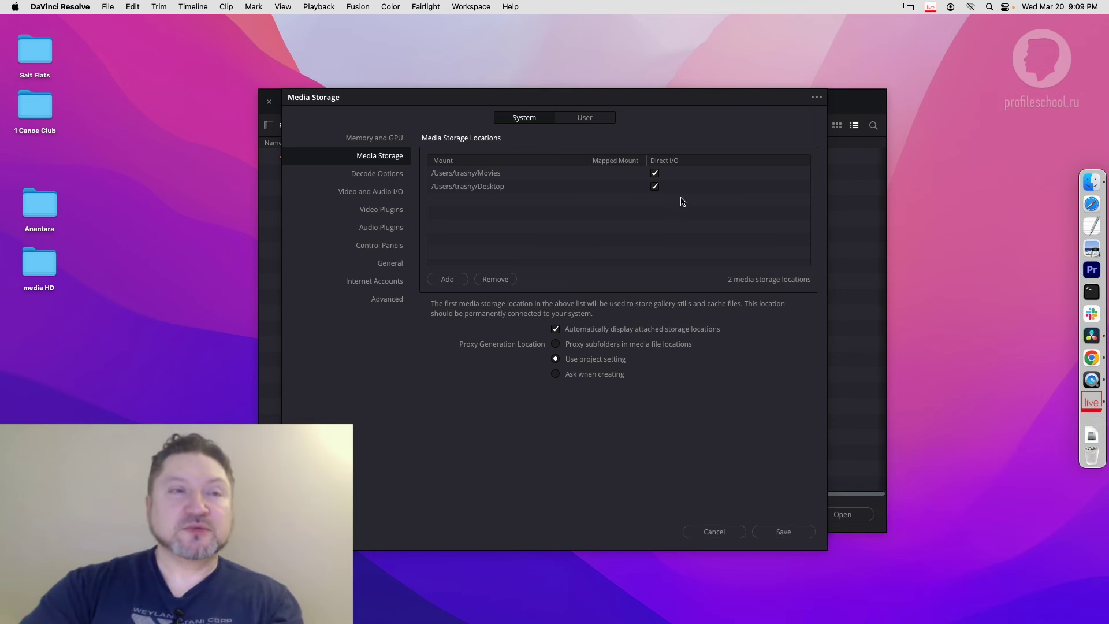
{"action": "left_click", "coordinate": [784, 532]}
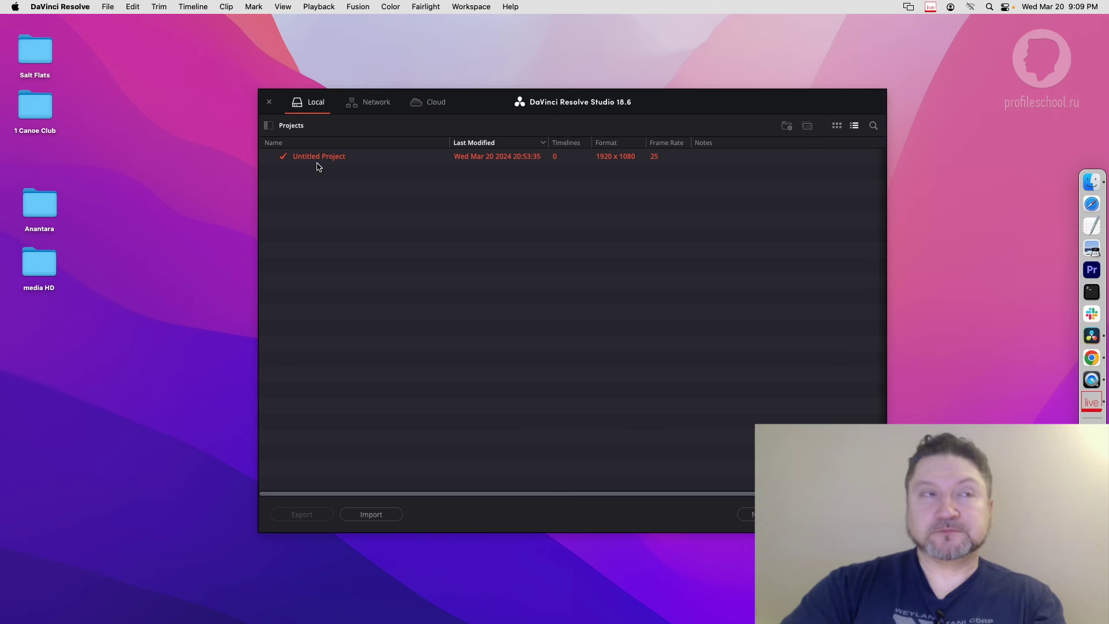
Open Untitled Project from the Project Manager list
{"action": "double_click", "coordinate": [325, 161]}
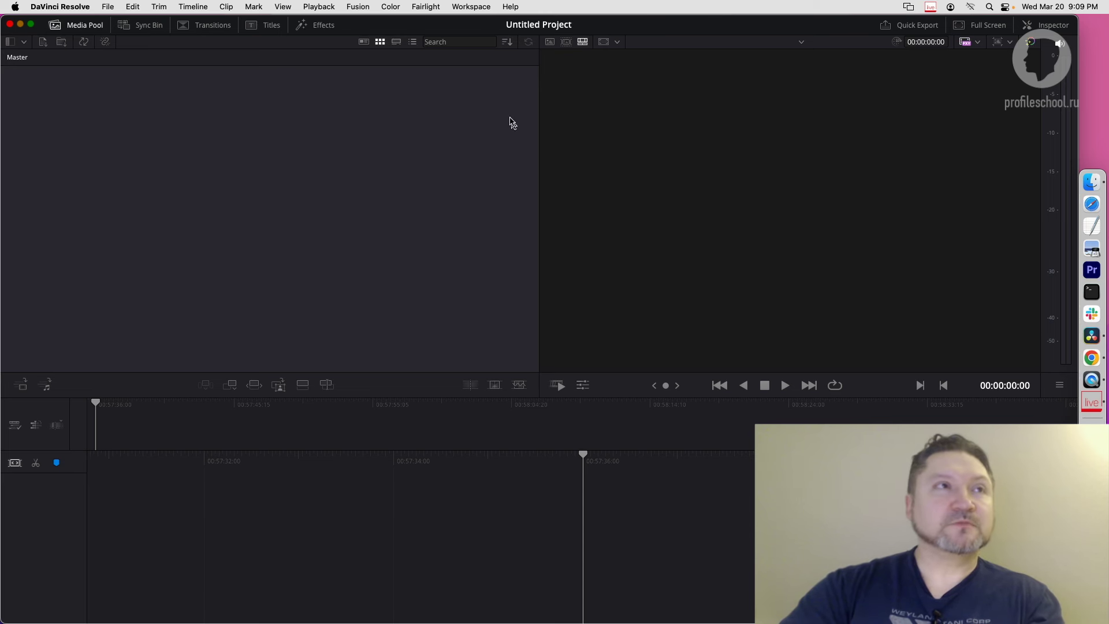
Show the page navigation bar with icons and text labels
{"action": "left_click", "coordinate": [462, 7]}
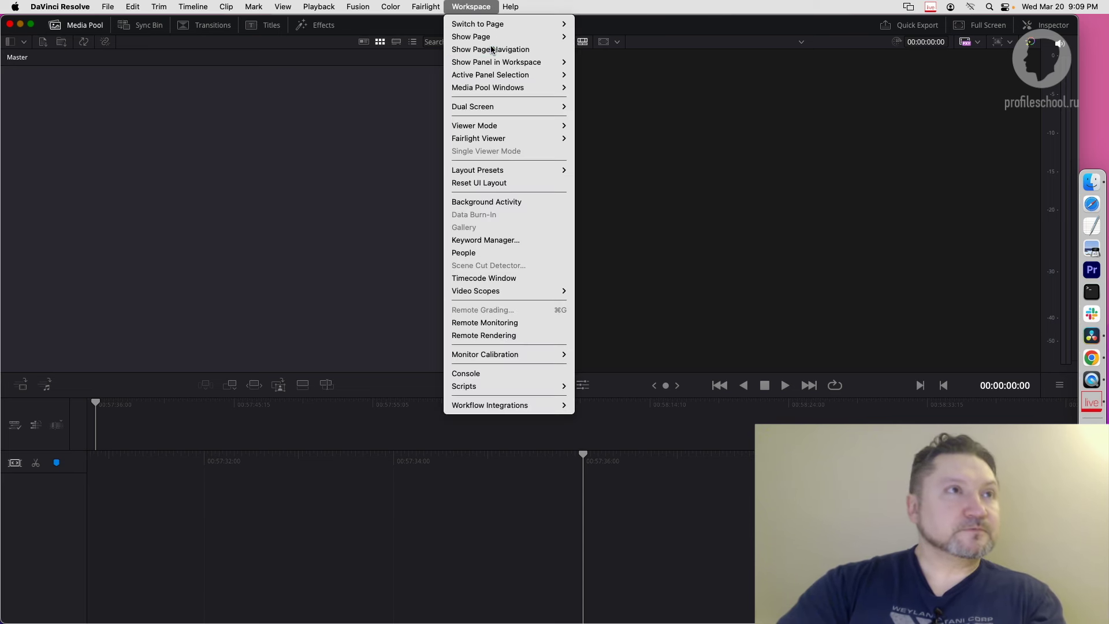
{"action": "left_click", "coordinate": [488, 49]}
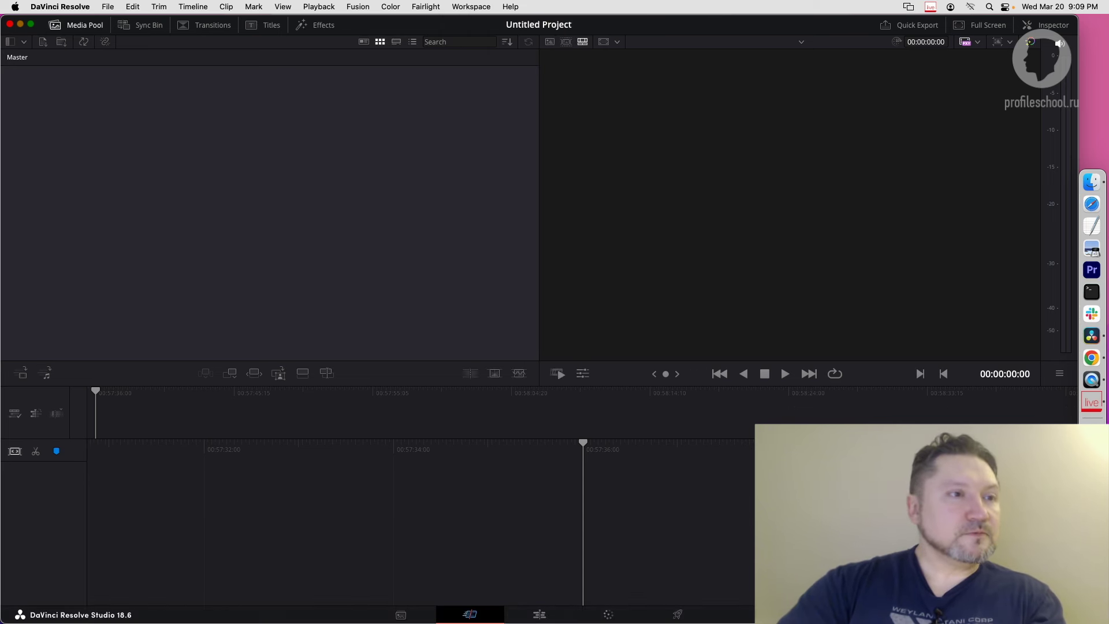
{"action": "right_click", "coordinate": [307, 616]}
{"action": "left_click", "coordinate": [336, 597]}
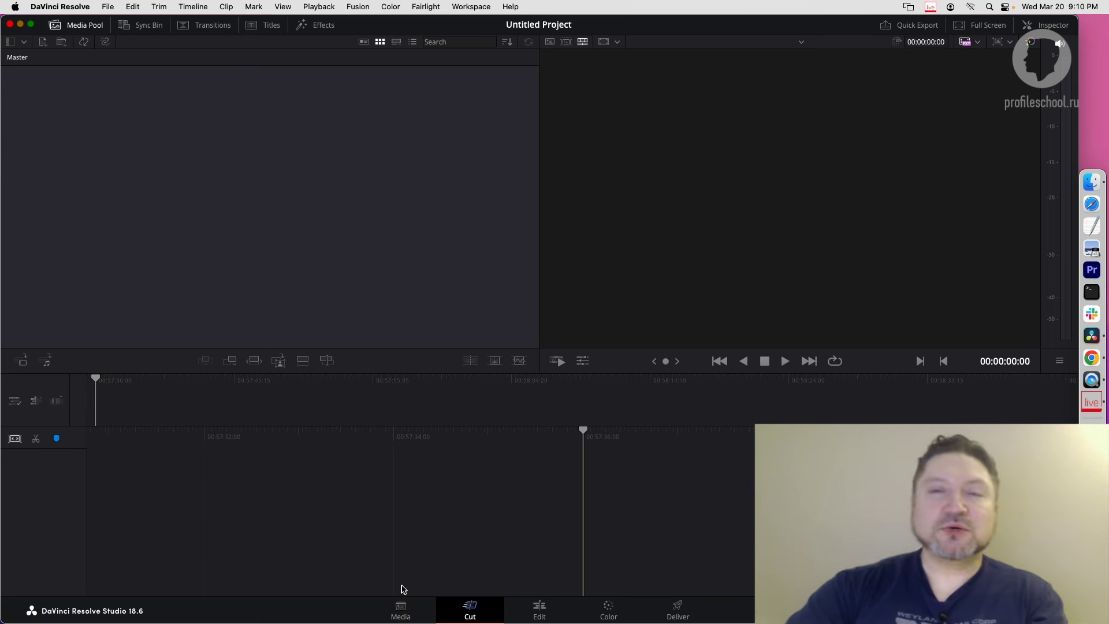
Switch the page navigation bar to show icons only
{"action": "right_click", "coordinate": [316, 607]}
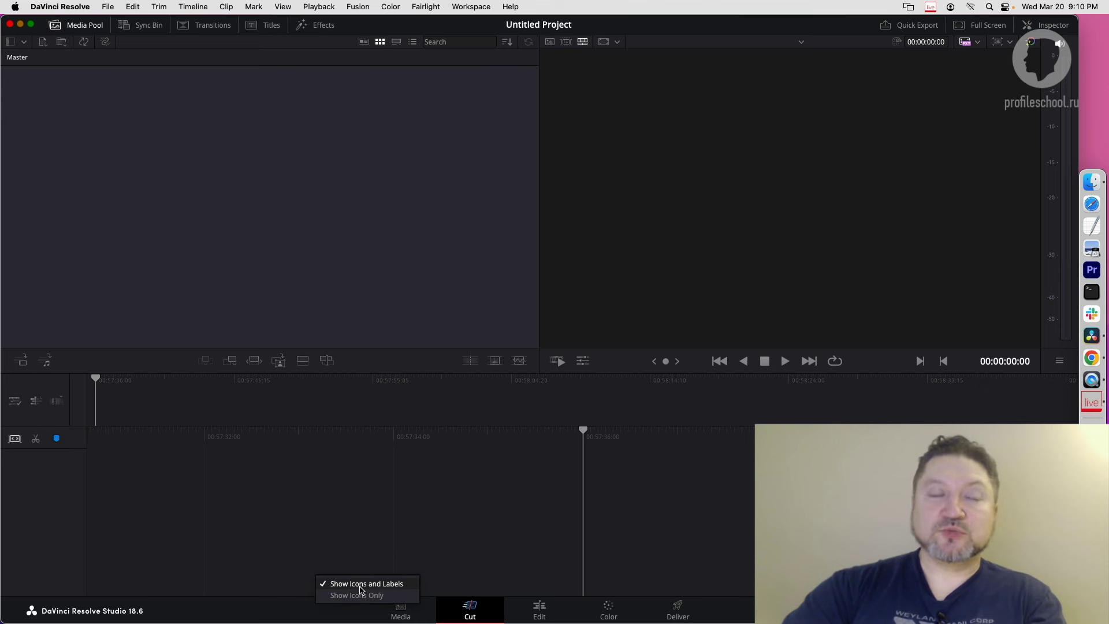
{"action": "left_click", "coordinate": [361, 593]}
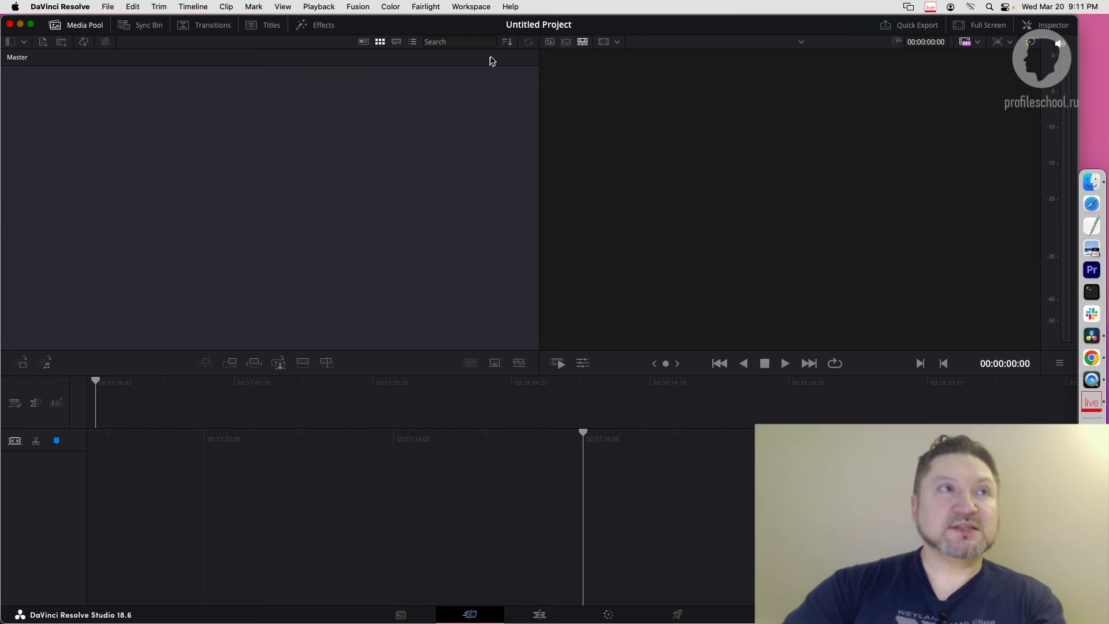
{"action": "left_click", "coordinate": [476, 8]}
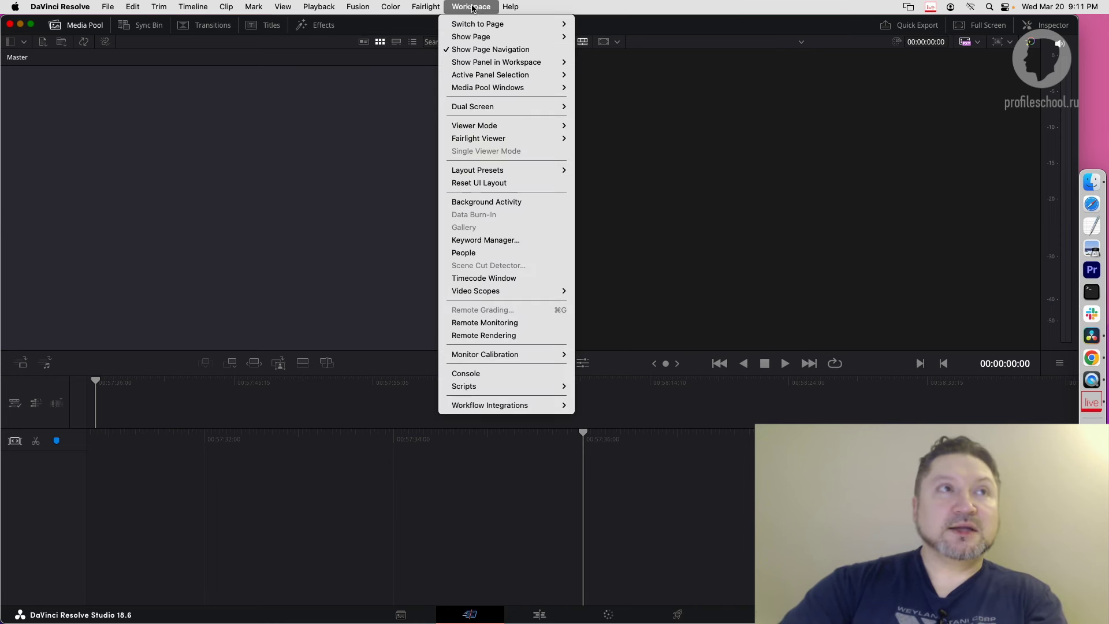
Uncheck Show Page Navigation in the Workspace menu
{"action": "left_click", "coordinate": [473, 51]}
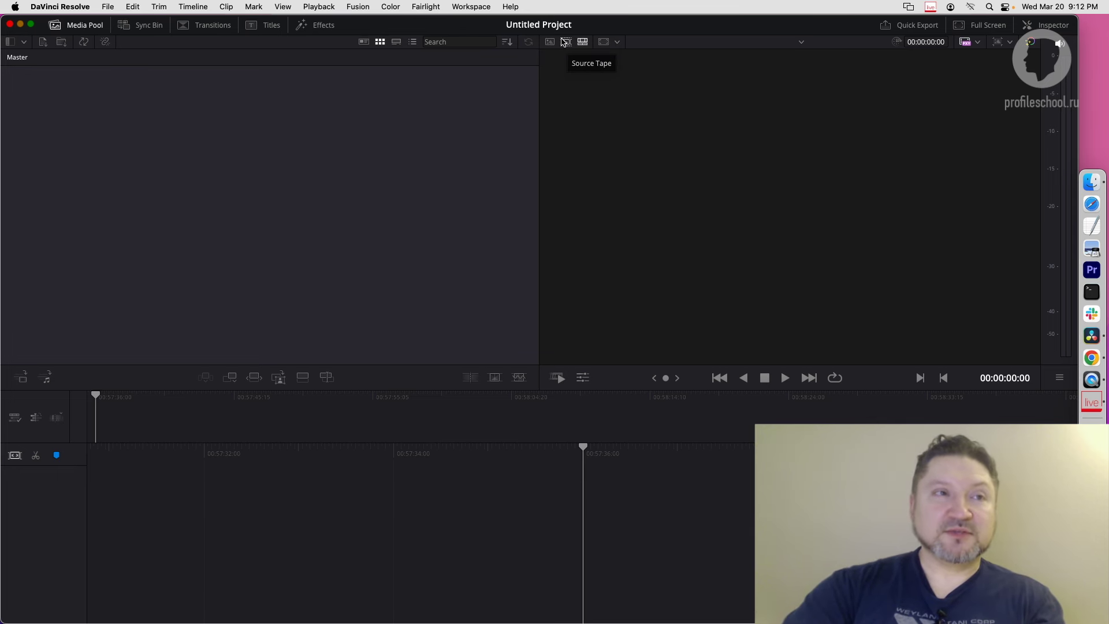
Save the project as 'Cut Lesson 1' and open the Project Manager
{"action": "left_click", "coordinate": [109, 7]}
{"action": "left_click", "coordinate": [186, 131]}
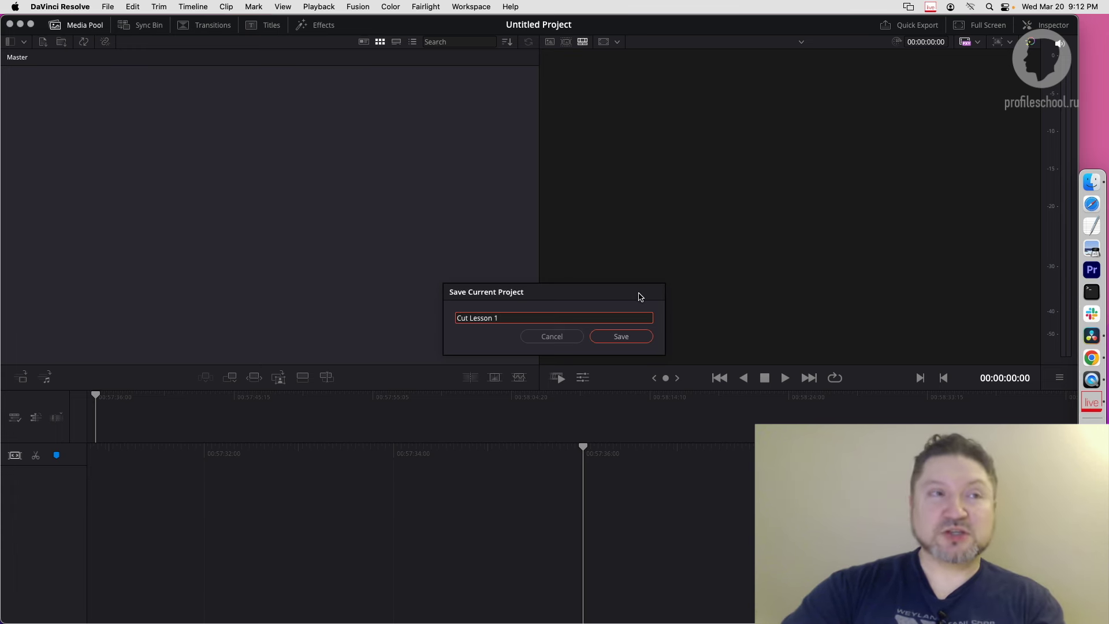
{"action": "left_click", "coordinate": [622, 340]}
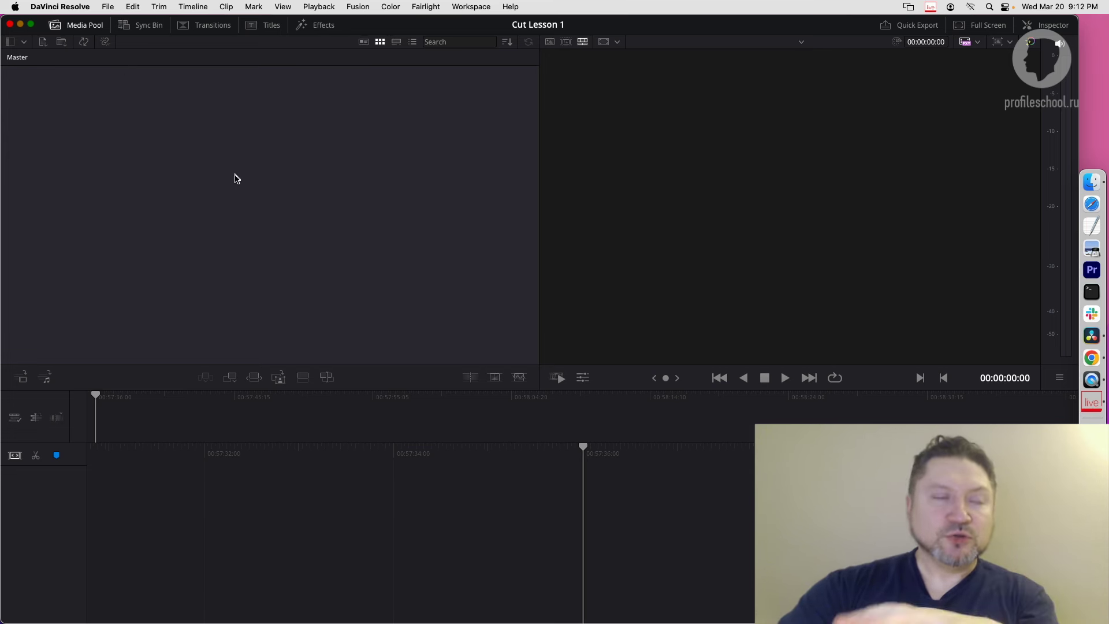
{"action": "left_click", "coordinate": [110, 7]}
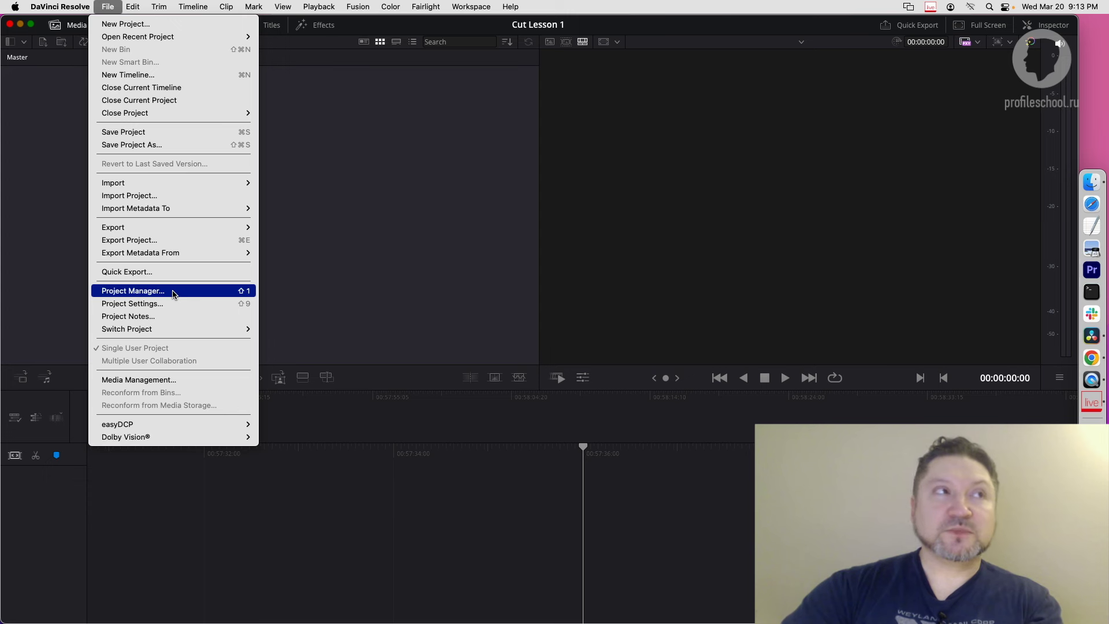
{"action": "left_click", "coordinate": [173, 291]}
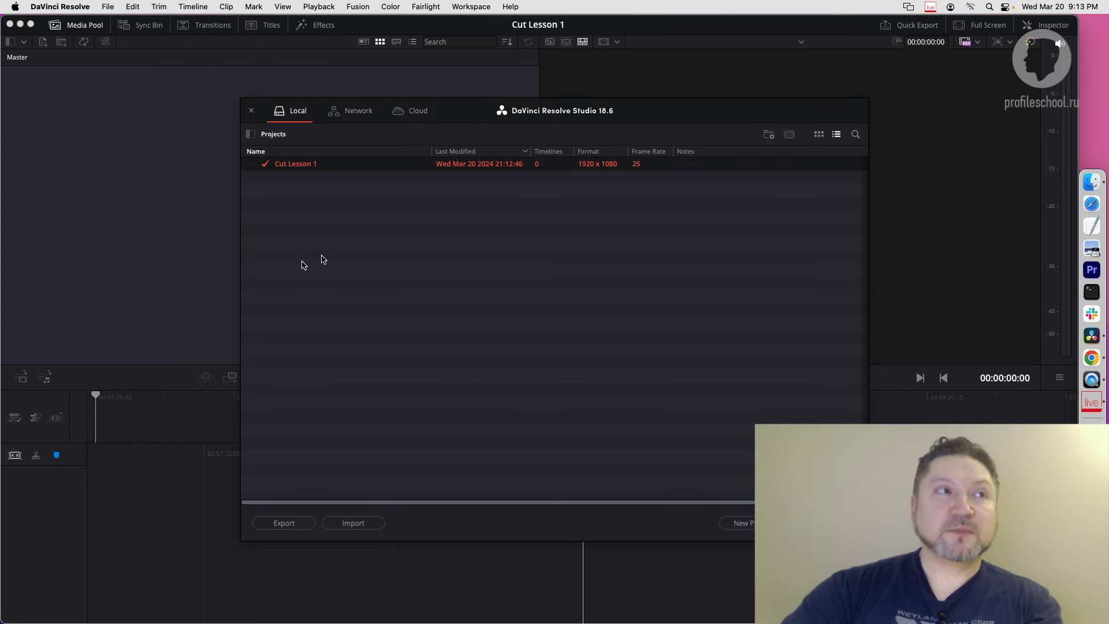
{"action": "left_click", "coordinate": [347, 227]}
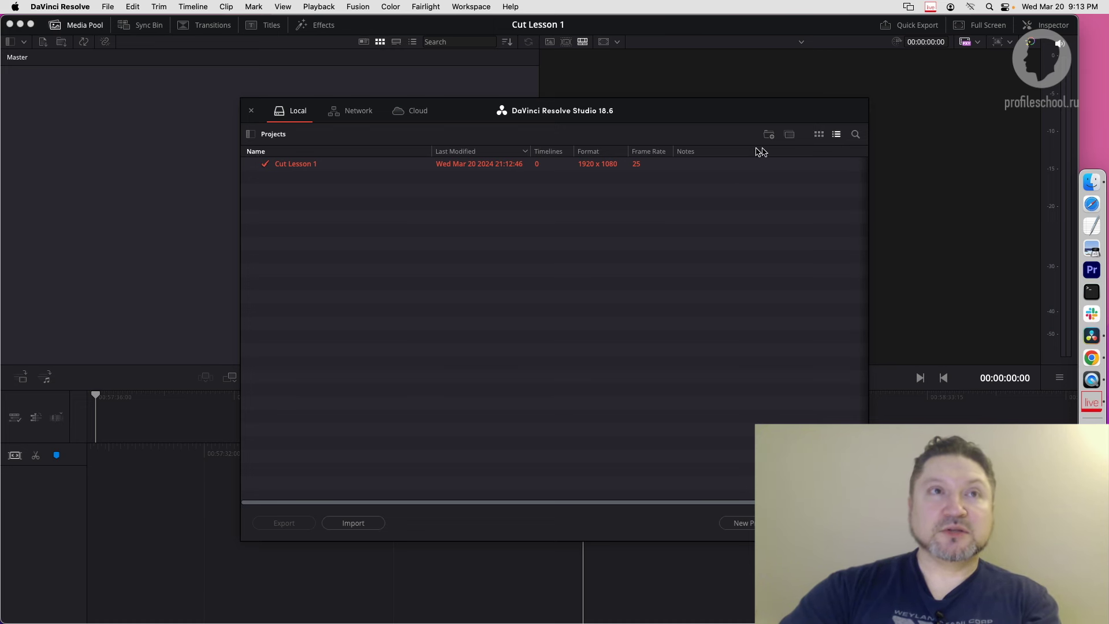
{"action": "left_click", "coordinate": [819, 135]}
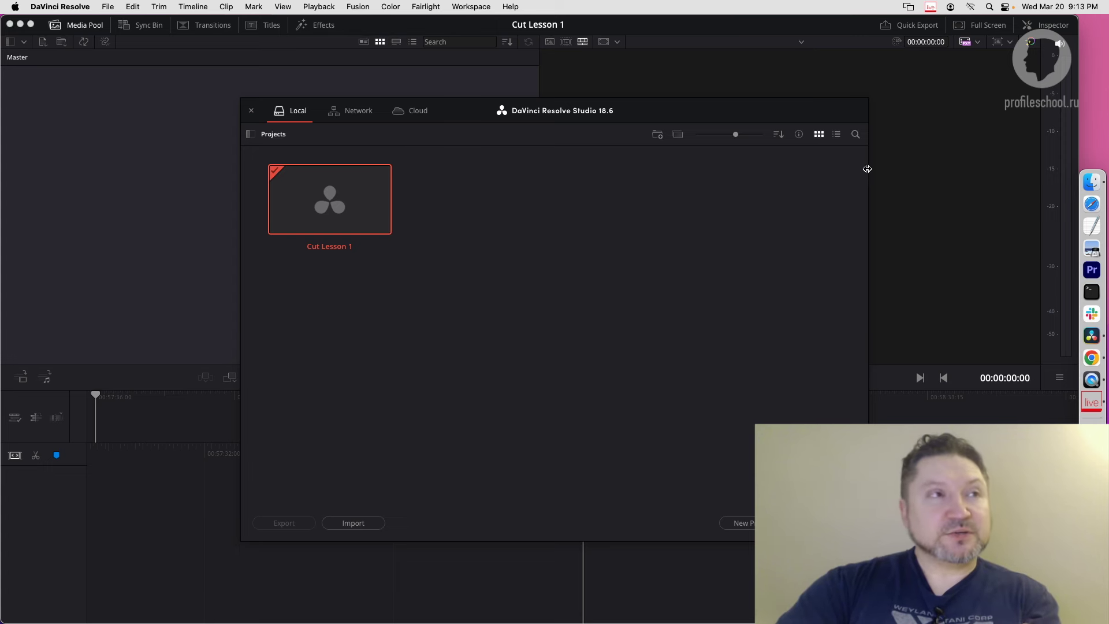
{"action": "left_click", "coordinate": [836, 135]}
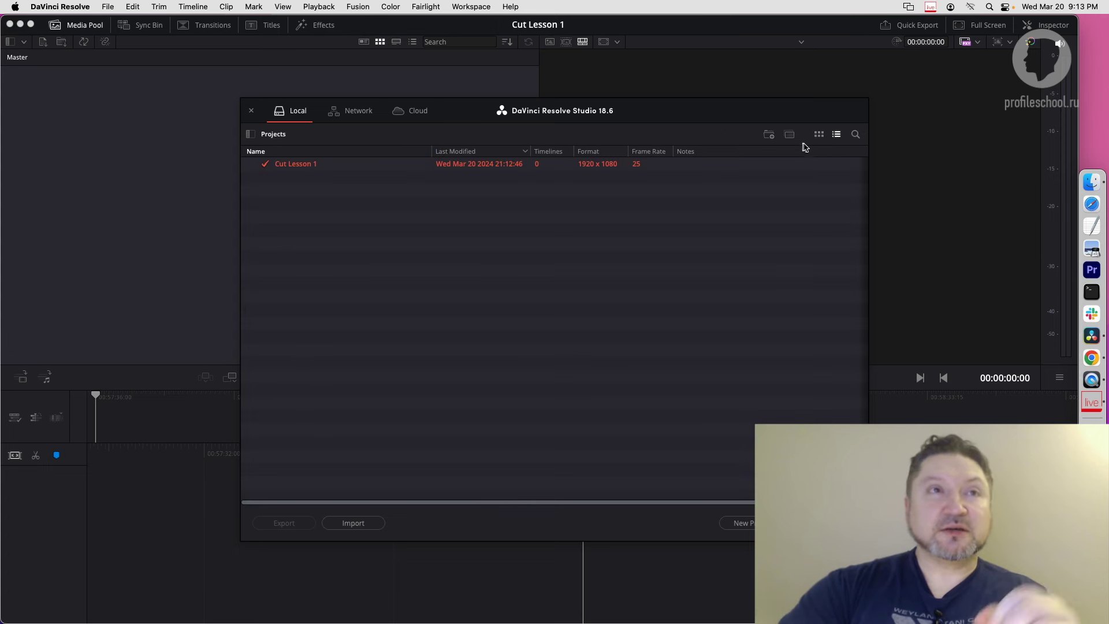
{"action": "left_click", "coordinate": [820, 135]}
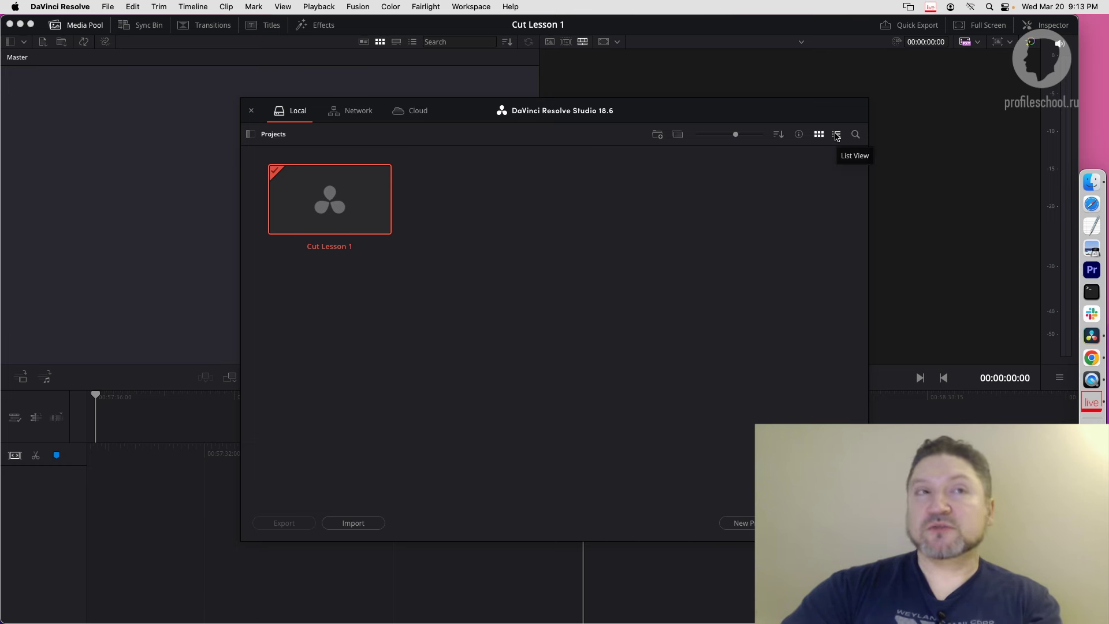
{"action": "left_click", "coordinate": [836, 135]}
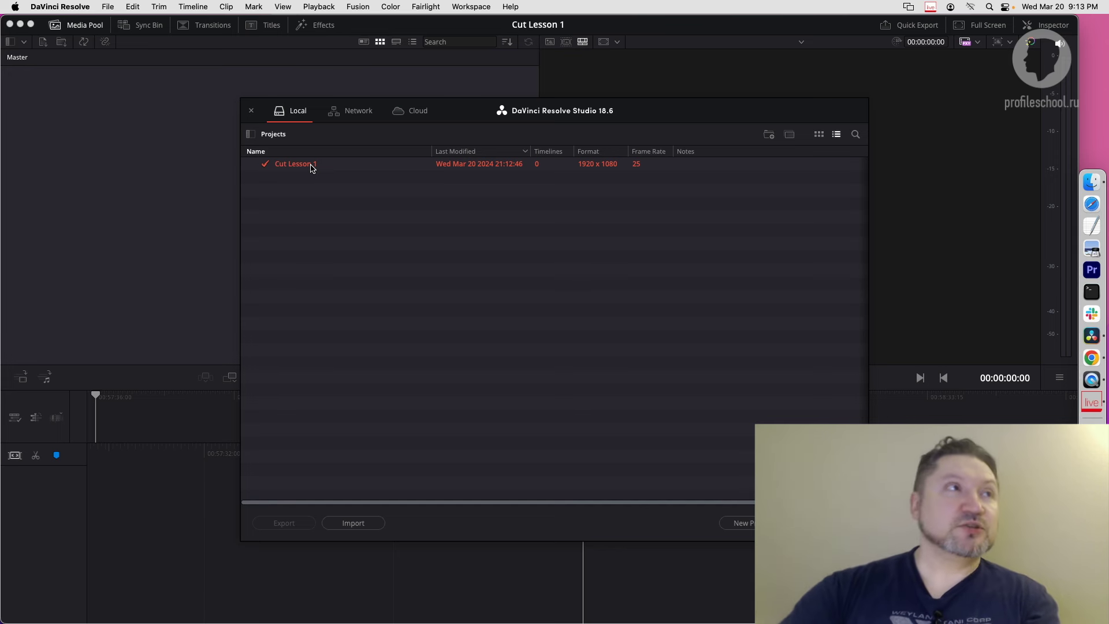
{"action": "left_click", "coordinate": [84, 8]}
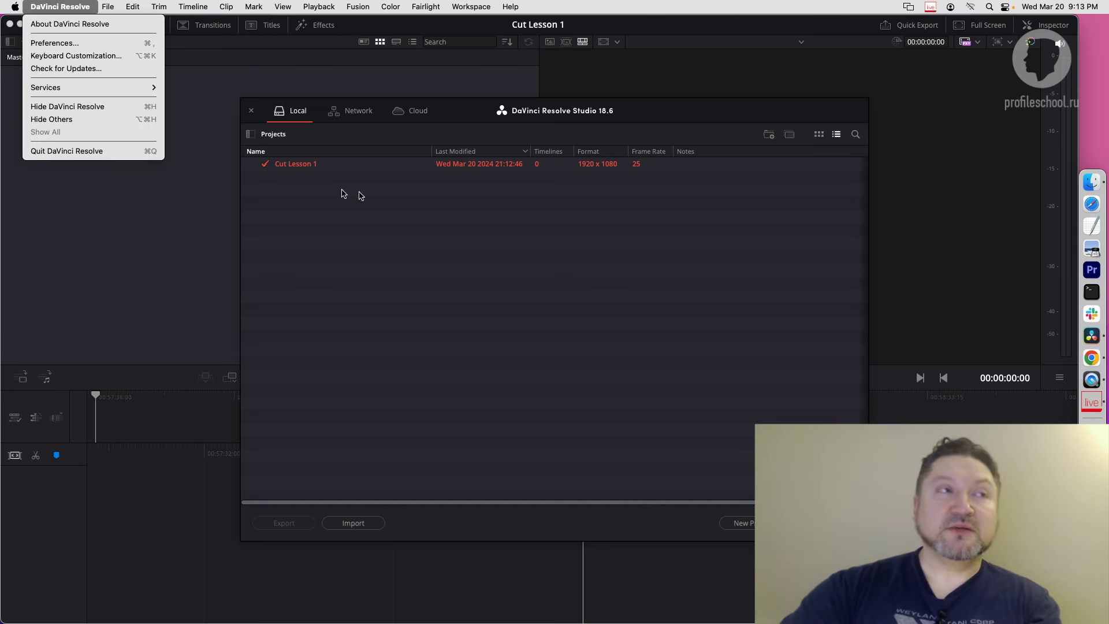
{"action": "left_click", "coordinate": [418, 208]}
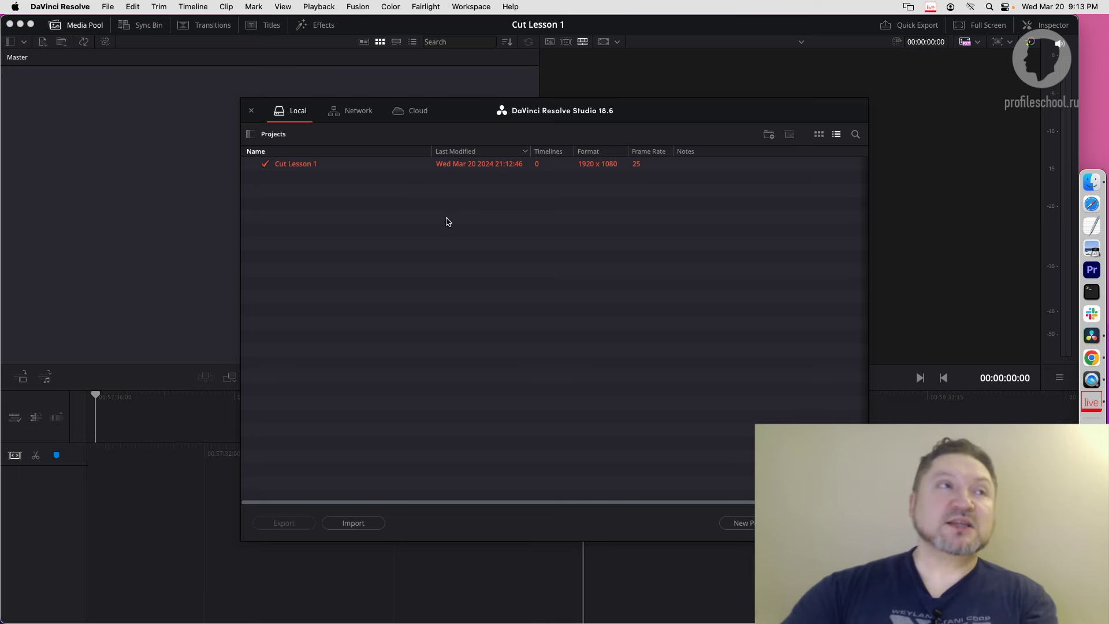
Close the Cut Lesson 1 project and switch the Project Manager to thumbnail view
{"action": "right_click", "coordinate": [311, 167]}
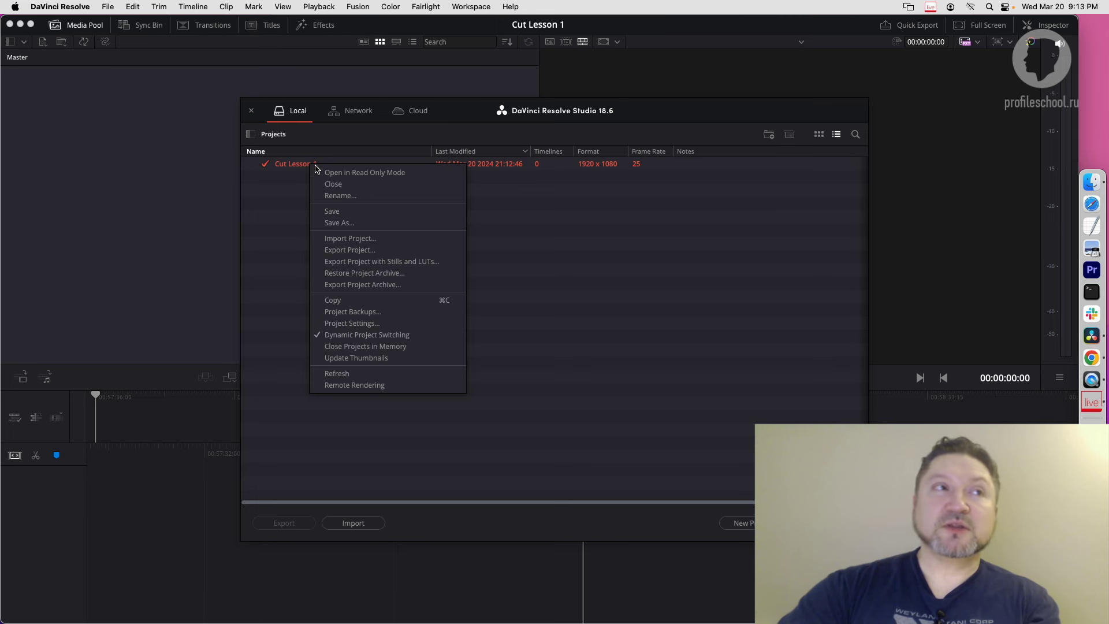
{"action": "left_click", "coordinate": [339, 185]}
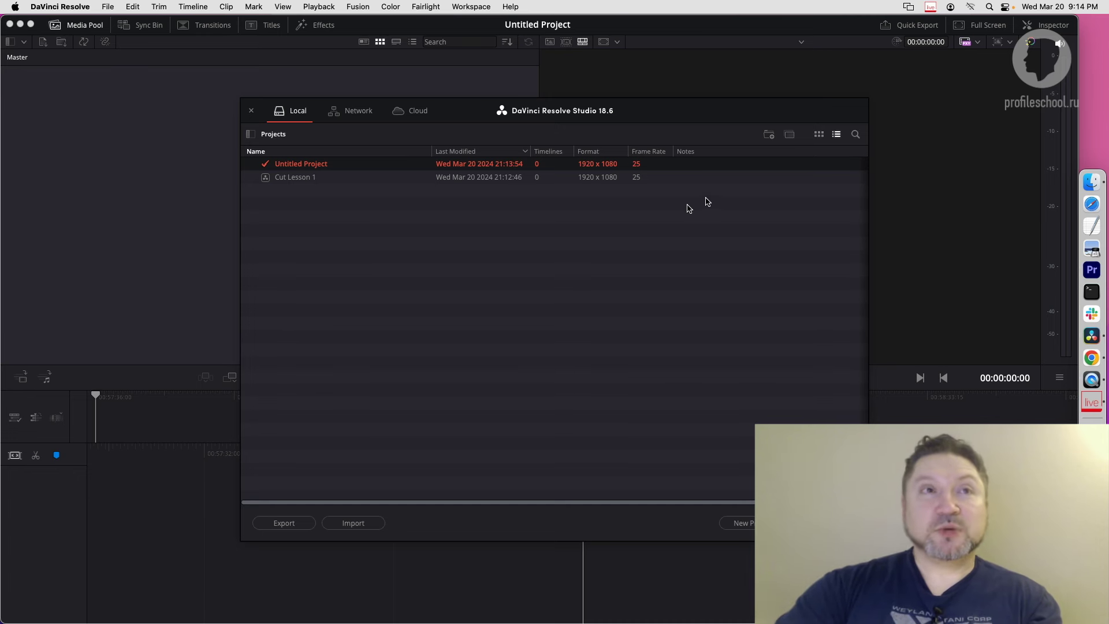
{"action": "left_click", "coordinate": [819, 134]}
Inspect the project context menus, then return to list view and select Cut Lesson 1
{"action": "right_click", "coordinate": [344, 184]}
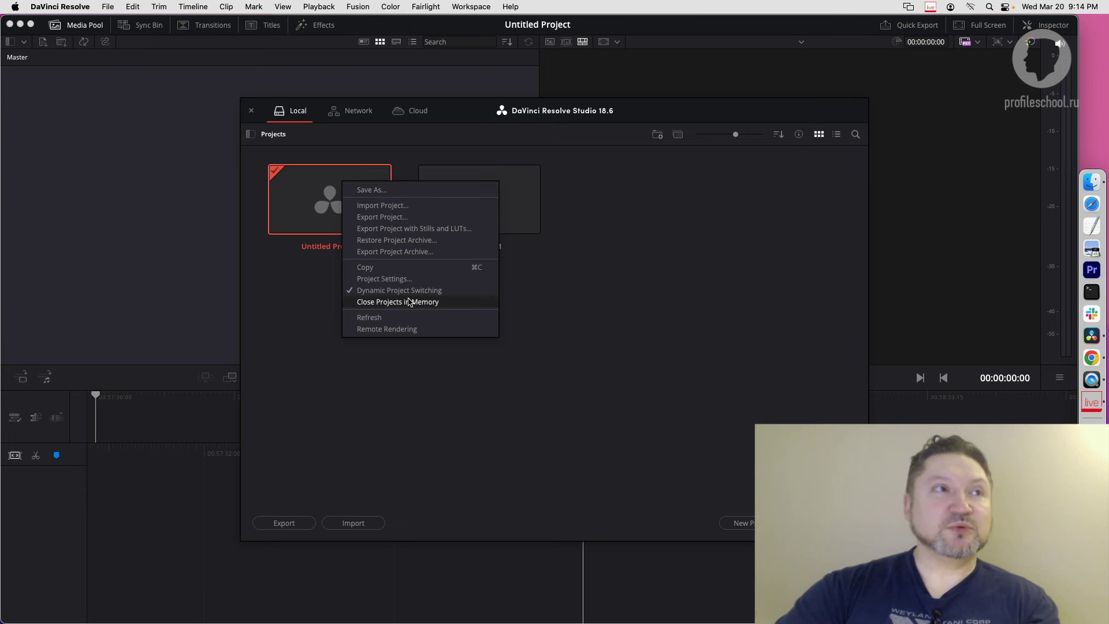
{"action": "left_click", "coordinate": [614, 277]}
{"action": "right_click", "coordinate": [479, 206]}
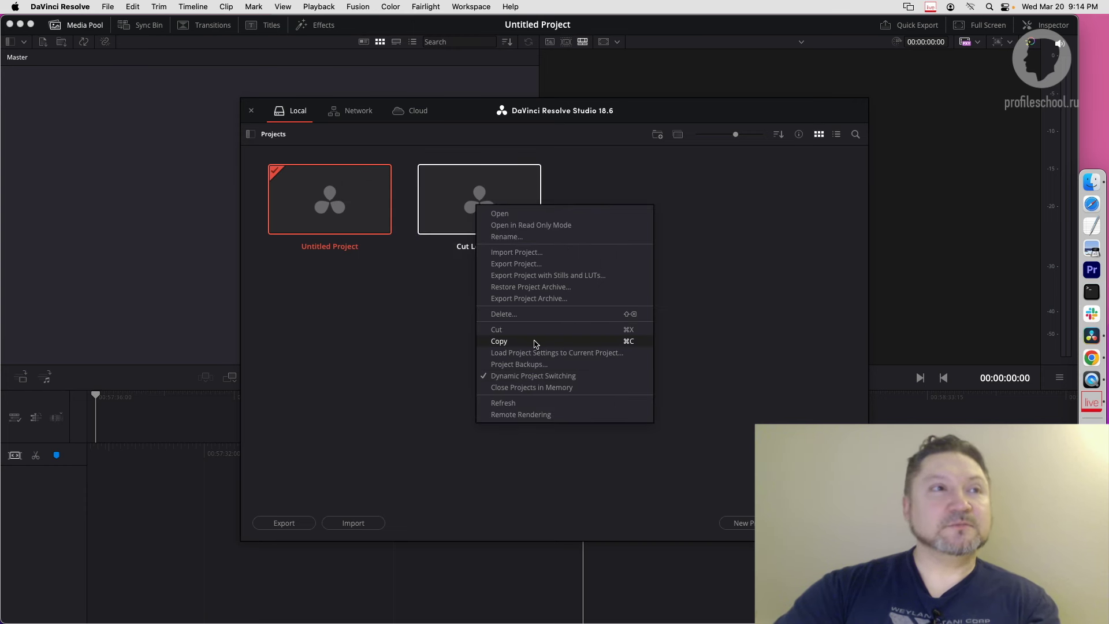
{"action": "right_click", "coordinate": [344, 217]}
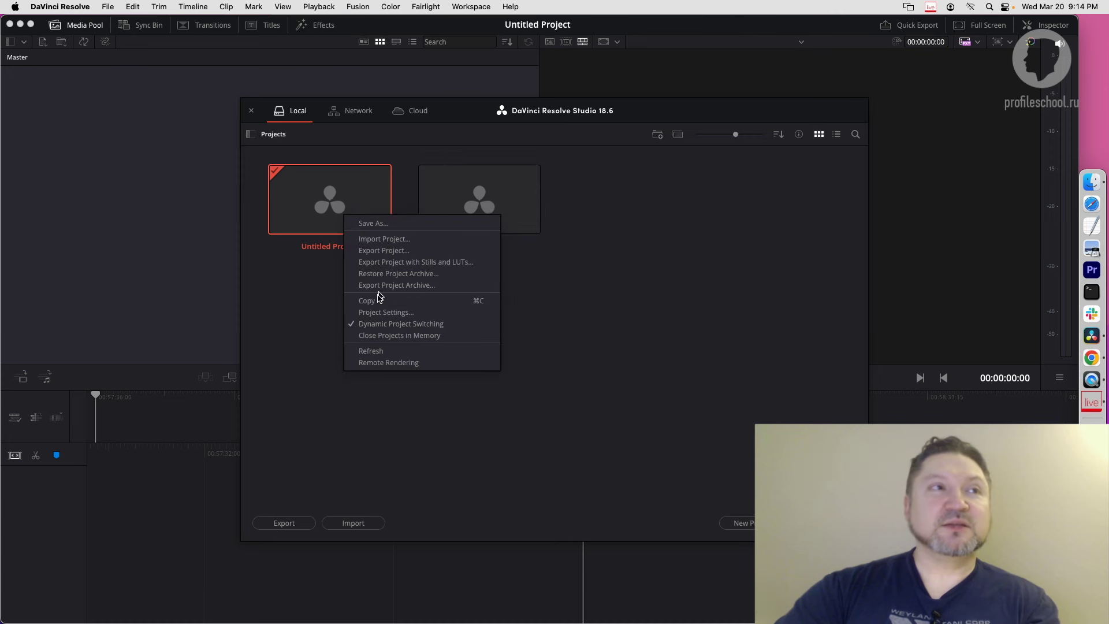
{"action": "left_click", "coordinate": [667, 287]}
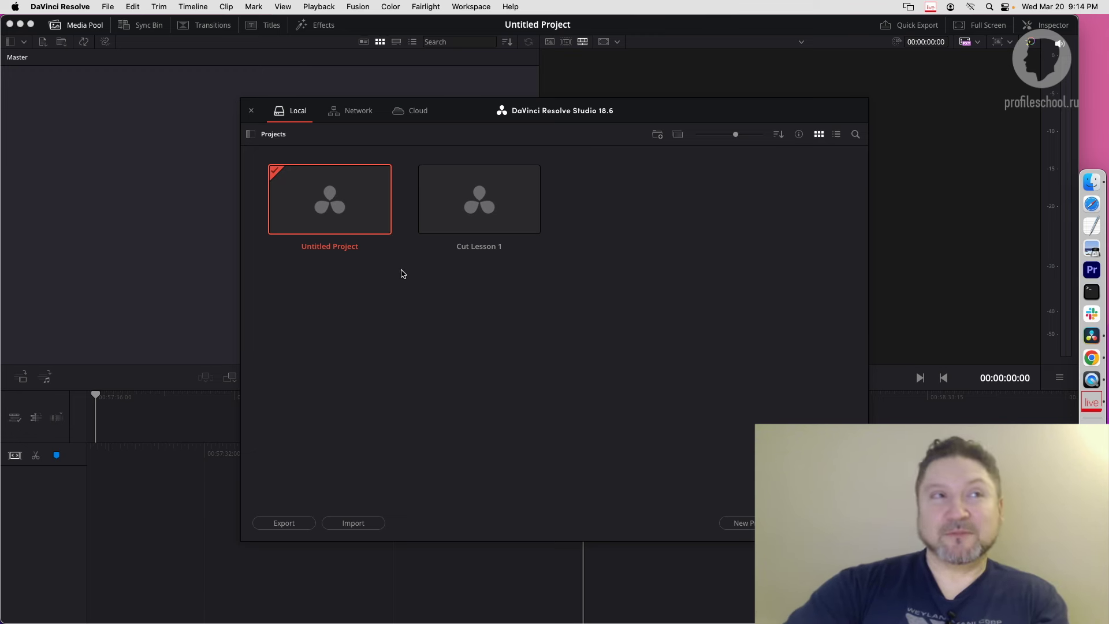
{"action": "left_click", "coordinate": [837, 135]}
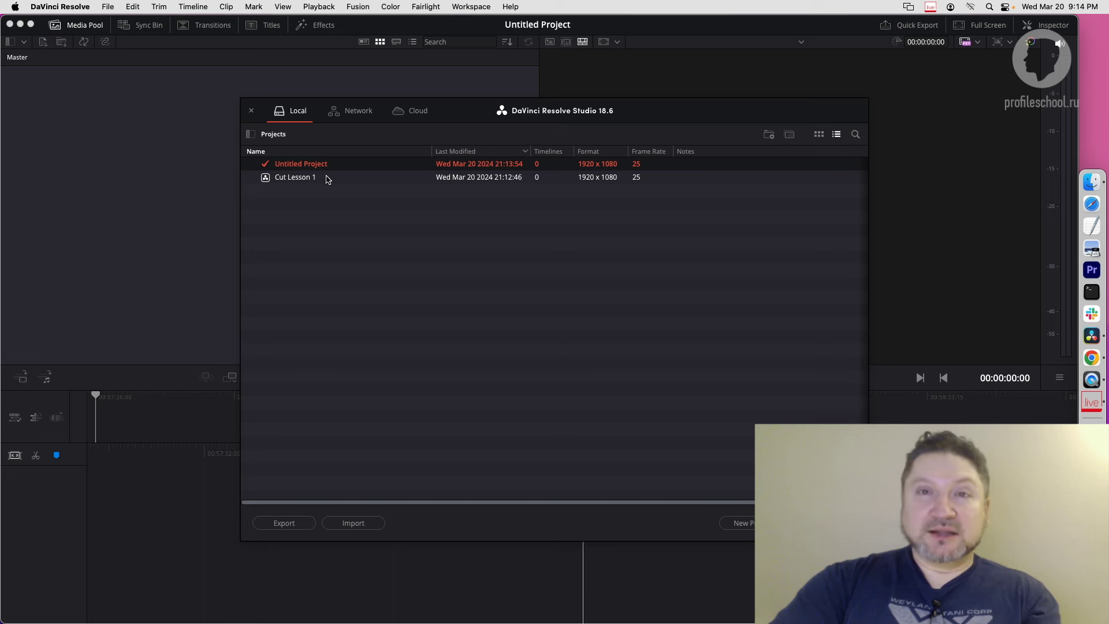
{"action": "left_click", "coordinate": [278, 182]}
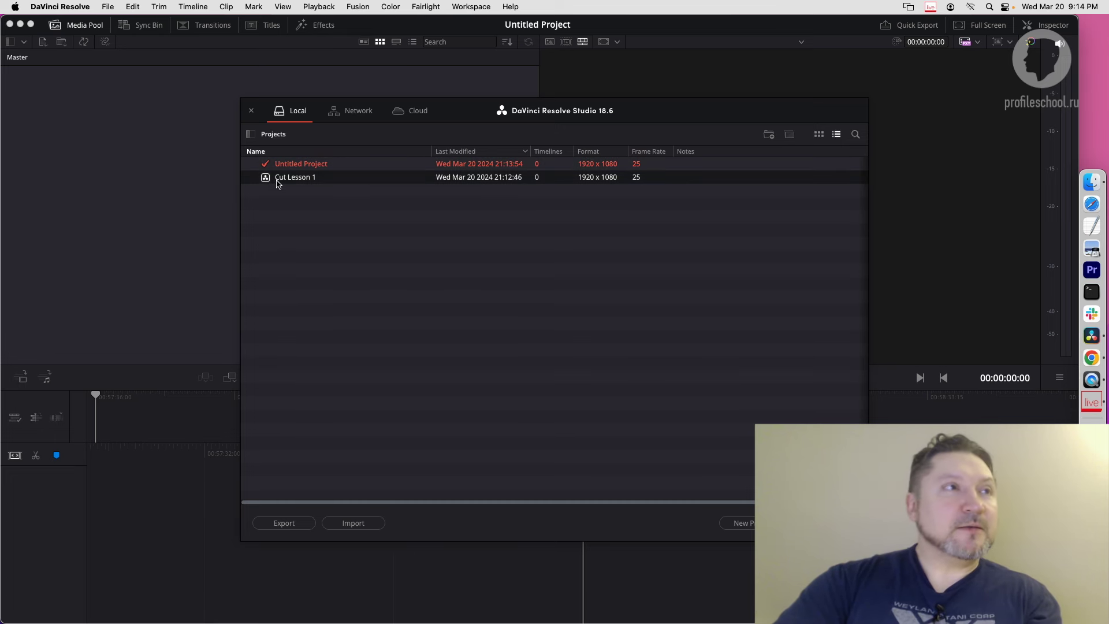
Reopen the Cut Lesson 1 project and begin a region screenshot
{"action": "double_click", "coordinate": [264, 179]}
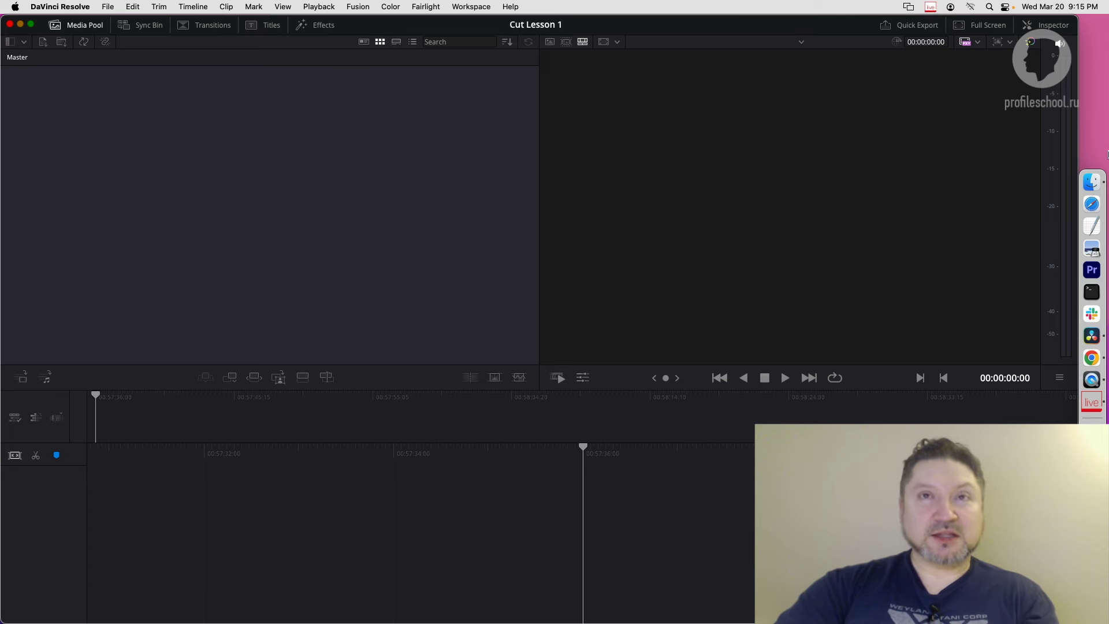
{"action": "key", "text": "super+shift+4"}
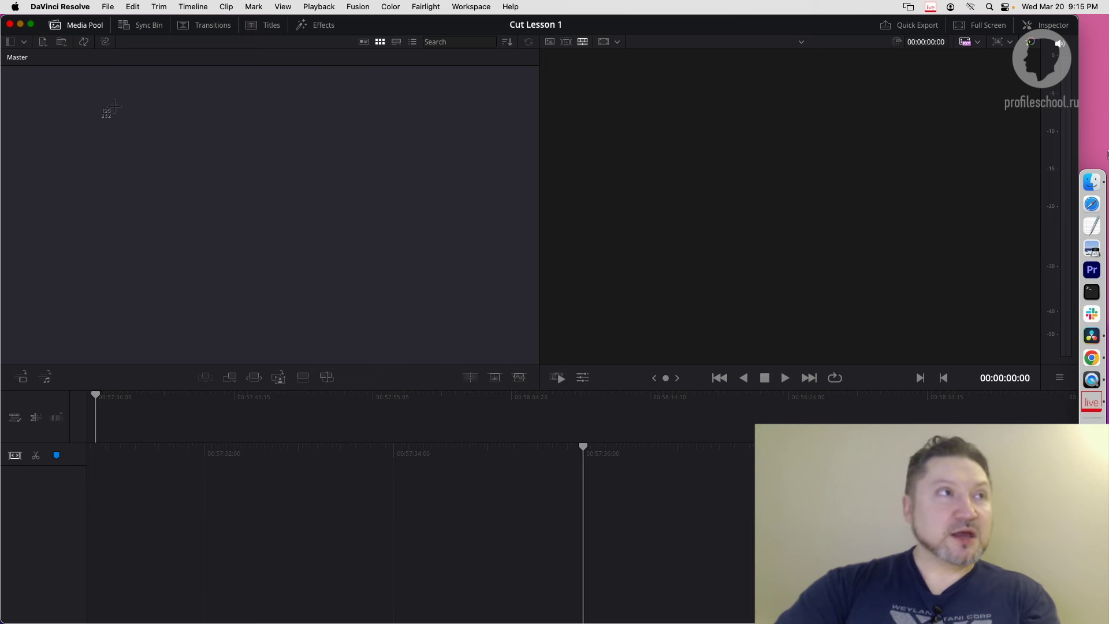
{"action": "left_click_drag", "start_coordinate": [7, 53], "coordinate": [540, 363]}
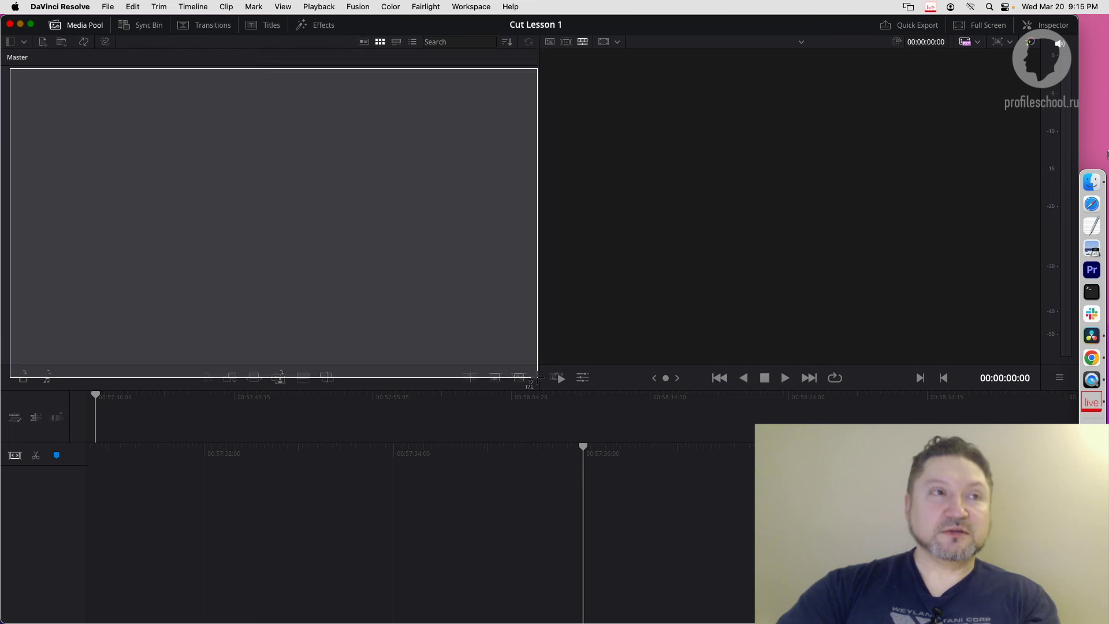
{"action": "mouse_move", "coordinate": [538, 362]}
{"action": "left_mouse_down"}
{"action": "mouse_move", "coordinate": [884, 388]}
{"action": "mouse_move", "coordinate": [1089, 388]}
{"action": "mouse_move", "coordinate": [1065, 358]}
{"action": "left_mouse_up"}
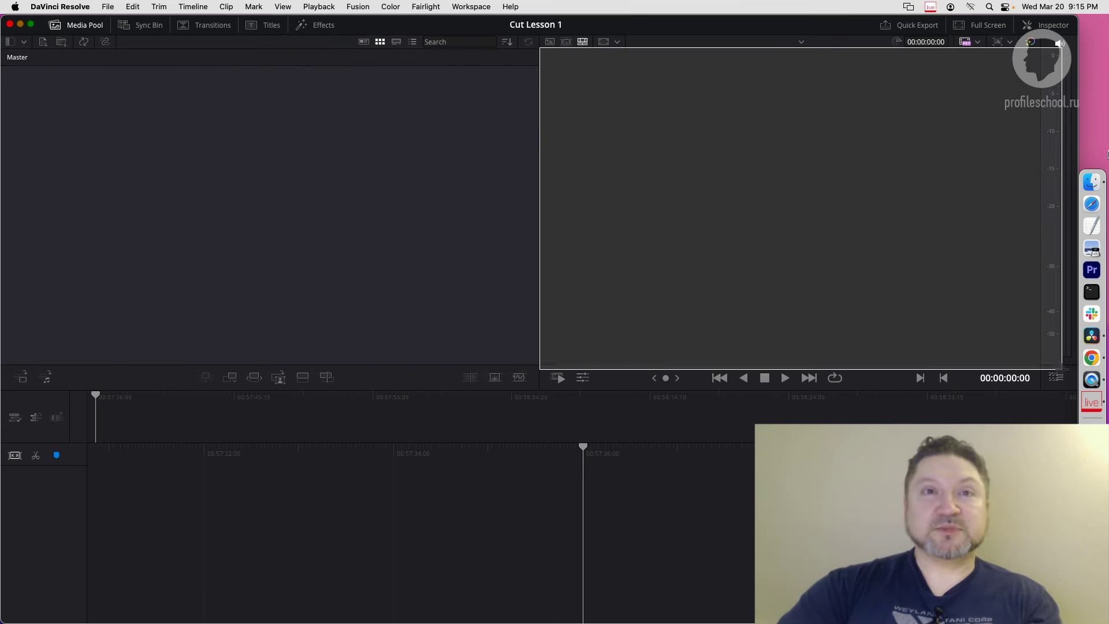
{"action": "mouse_move", "coordinate": [1065, 358]}
{"action": "left_mouse_down"}
{"action": "mouse_move", "coordinate": [591, 343]}
{"action": "mouse_move", "coordinate": [1065, 362]}
{"action": "left_mouse_up"}
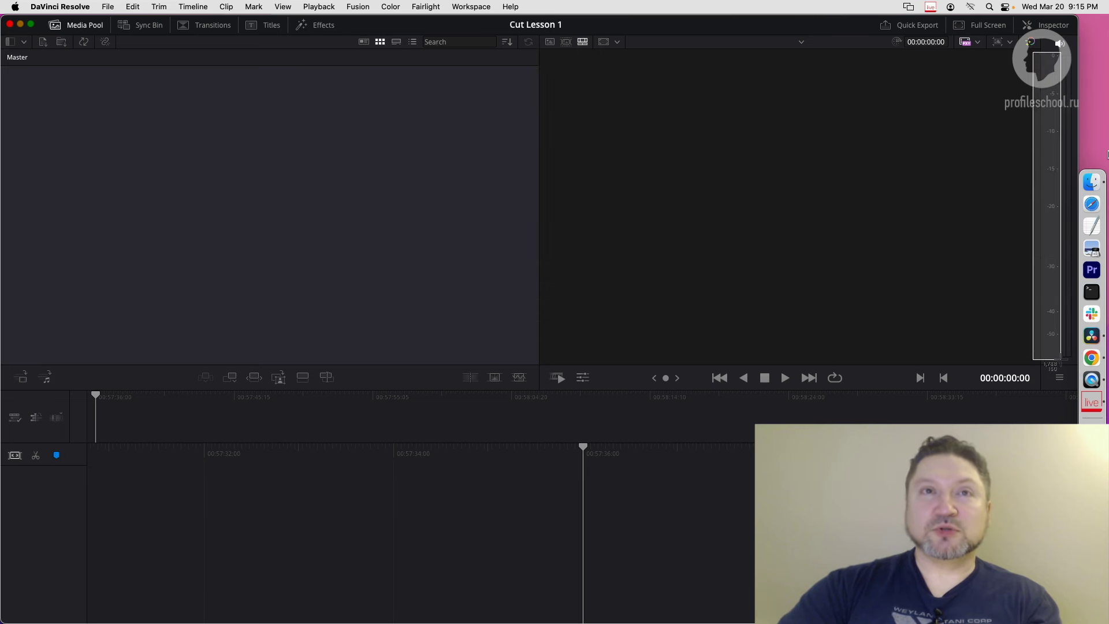
{"action": "mouse_move", "coordinate": [1065, 363]}
{"action": "left_mouse_down"}
{"action": "mouse_move", "coordinate": [1074, 392]}
{"action": "mouse_move", "coordinate": [1075, 370]}
{"action": "mouse_move", "coordinate": [1005, 387]}
{"action": "mouse_move", "coordinate": [594, 368]}
{"action": "mouse_move", "coordinate": [570, 357]}
{"action": "mouse_move", "coordinate": [1042, 364]}
{"action": "mouse_move", "coordinate": [658, 156]}
{"action": "mouse_move", "coordinate": [608, 50]}
{"action": "mouse_move", "coordinate": [624, 54]}
{"action": "left_mouse_up"}
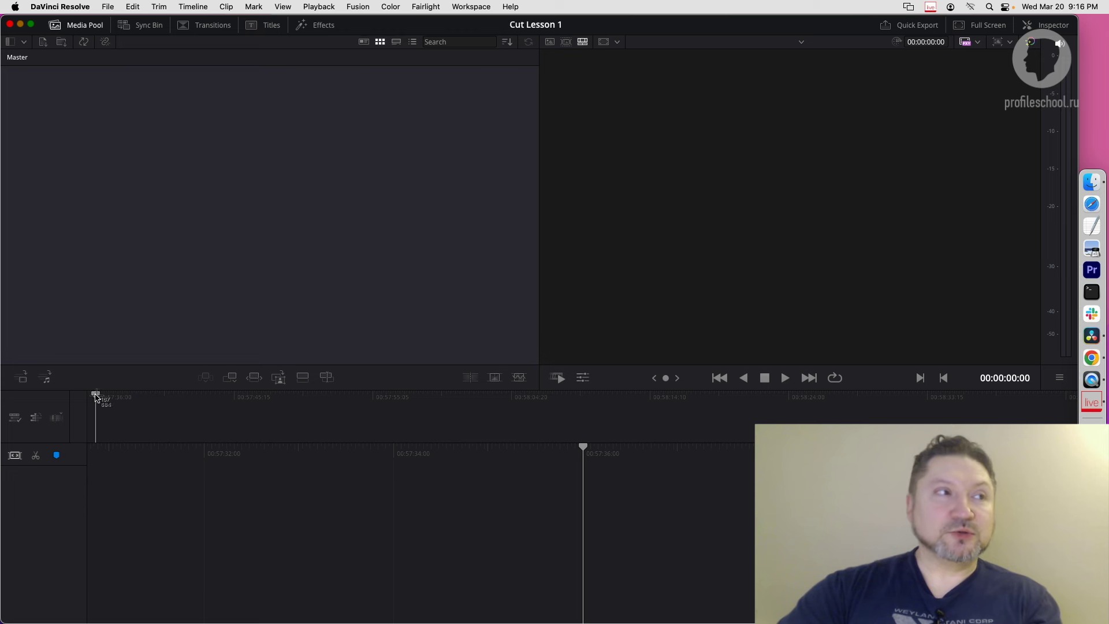
{"action": "mouse_move", "coordinate": [87, 391]}
{"action": "left_mouse_down"}
{"action": "mouse_move", "coordinate": [495, 460]}
{"action": "mouse_move", "coordinate": [1059, 442]}
{"action": "left_mouse_up"}
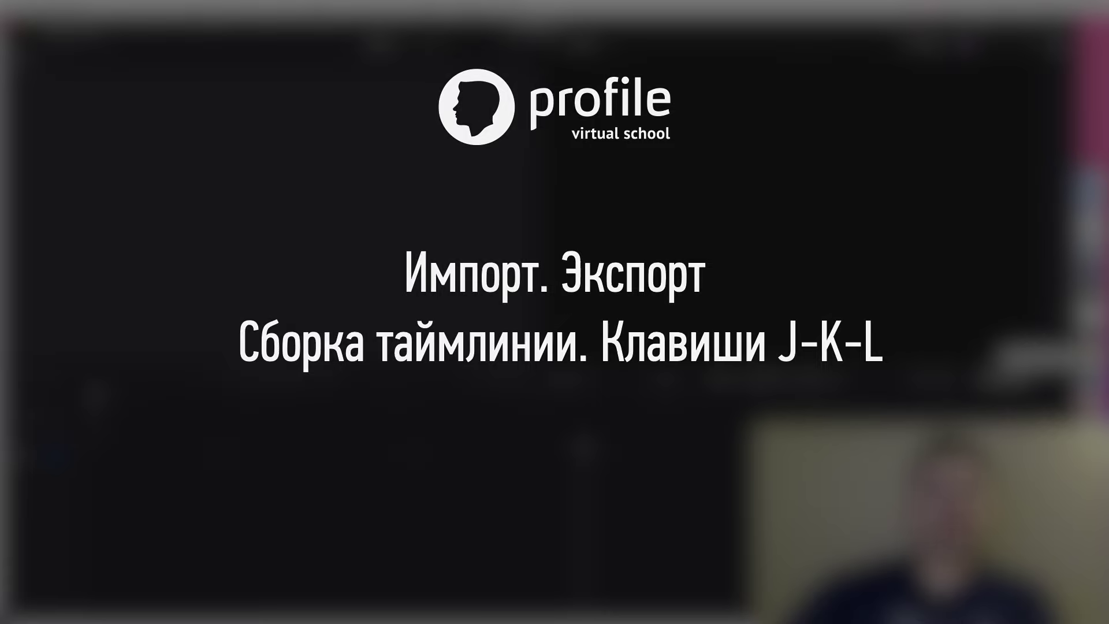
Open the media HD folder in Finder and position its window beside Resolve
{"action": "left_click", "coordinate": [1082, 183]}
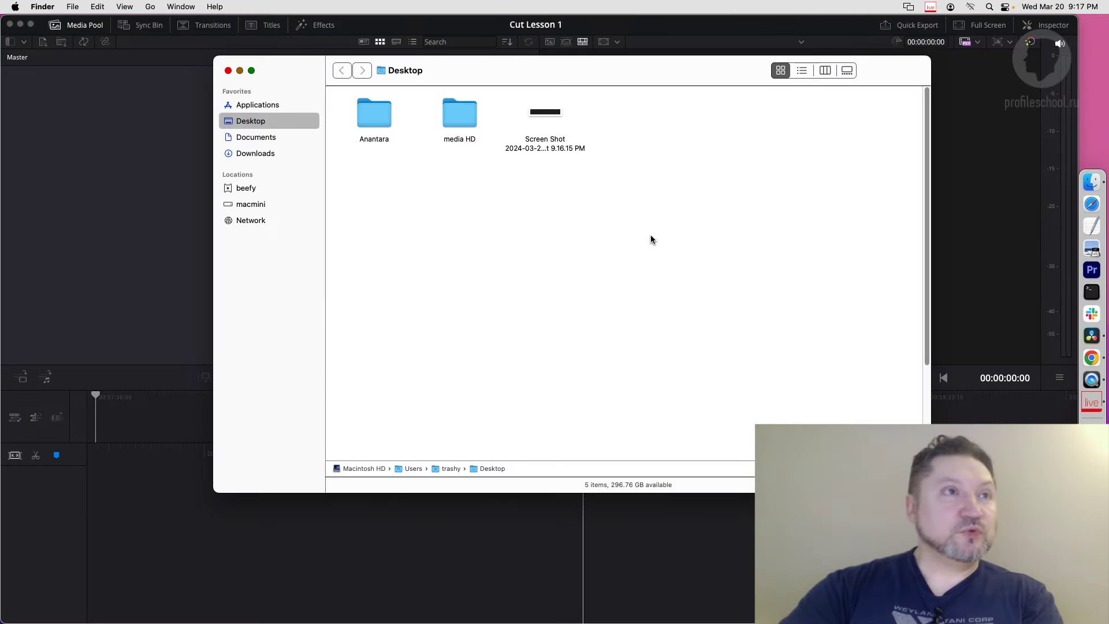
{"action": "double_click", "coordinate": [453, 110]}
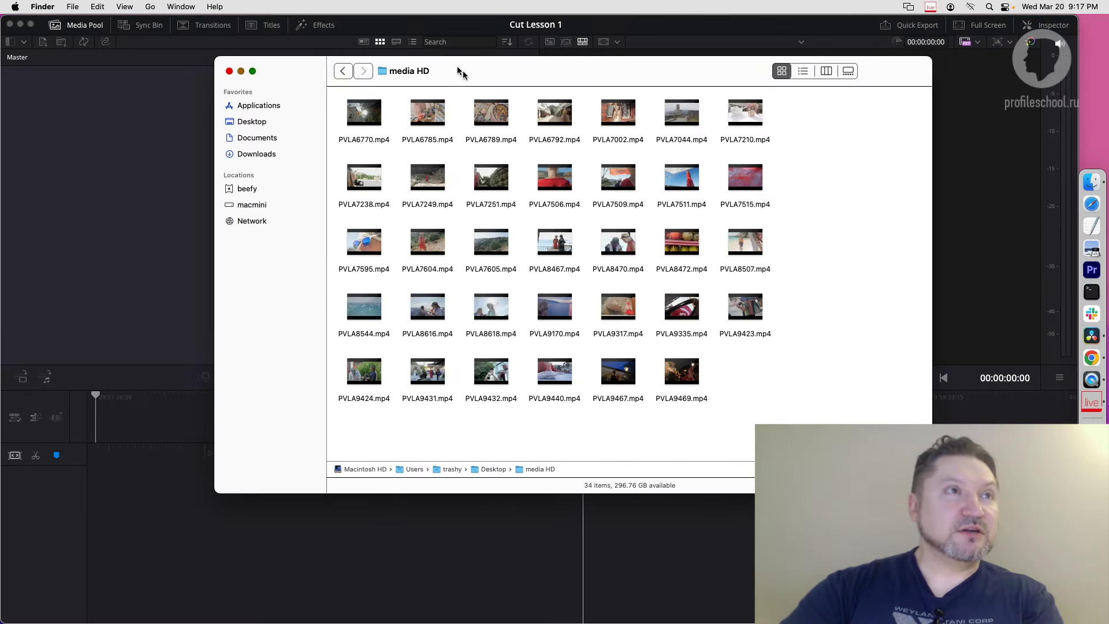
{"action": "left_click_drag", "start_coordinate": [458, 69], "coordinate": [506, 103]}
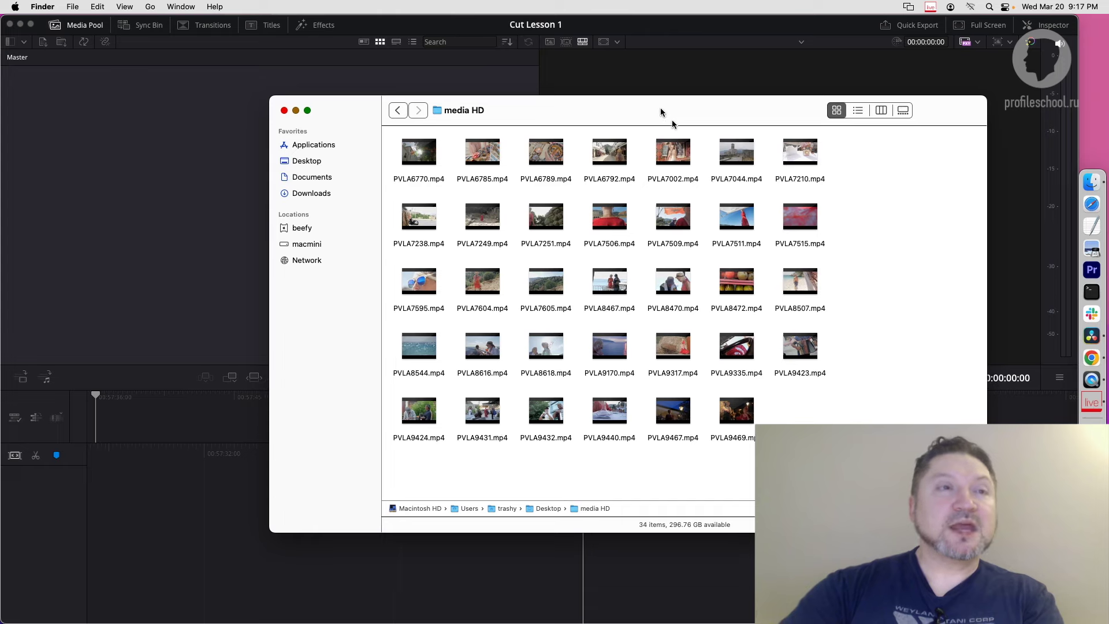
{"action": "left_click_drag", "start_coordinate": [657, 95], "coordinate": [681, 120]}
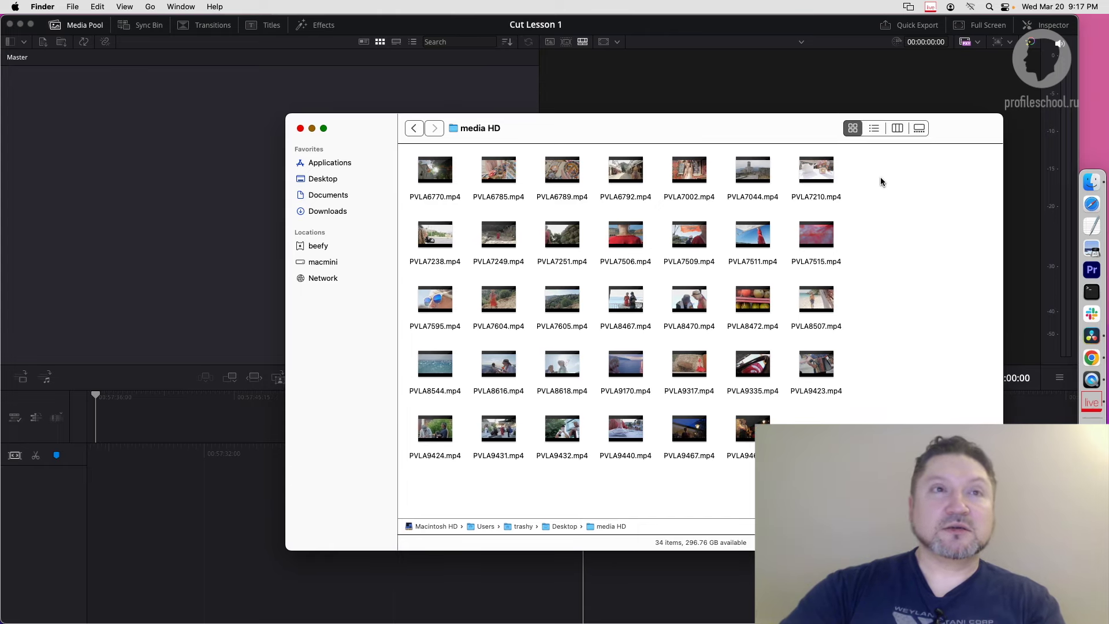
Import all 34 clips into the Media Pool, keeping the project's existing frame rate
{"action": "left_click_drag", "start_coordinate": [880, 177], "coordinate": [425, 466]}
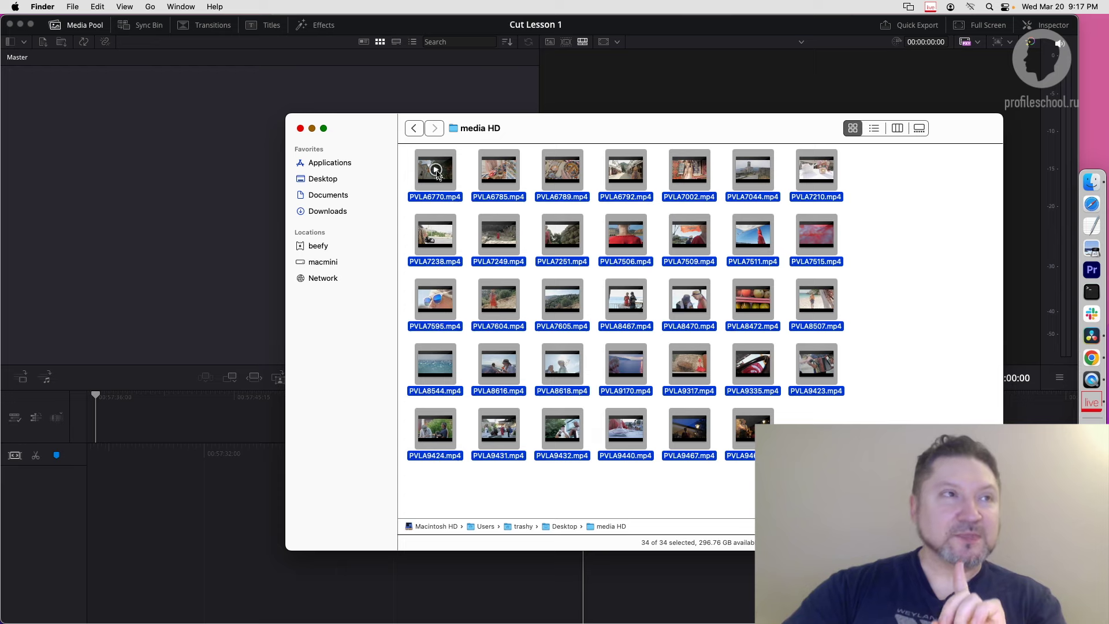
{"action": "left_click_drag", "start_coordinate": [451, 157], "coordinate": [588, 200]}
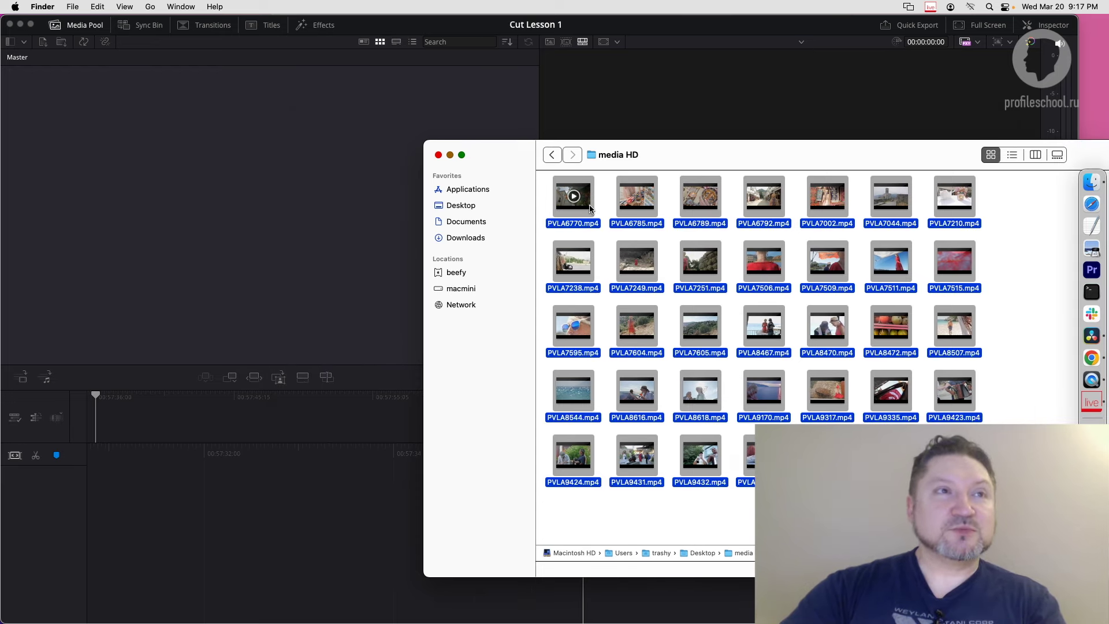
{"action": "left_click_drag", "start_coordinate": [590, 209], "coordinate": [297, 163]}
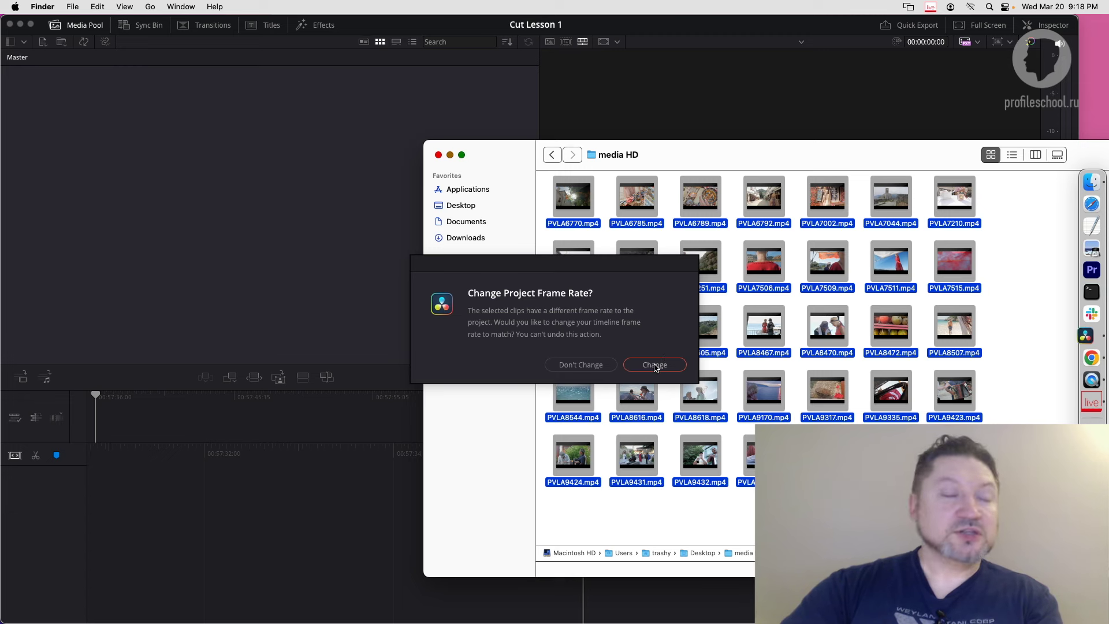
{"action": "left_click", "coordinate": [575, 368]}
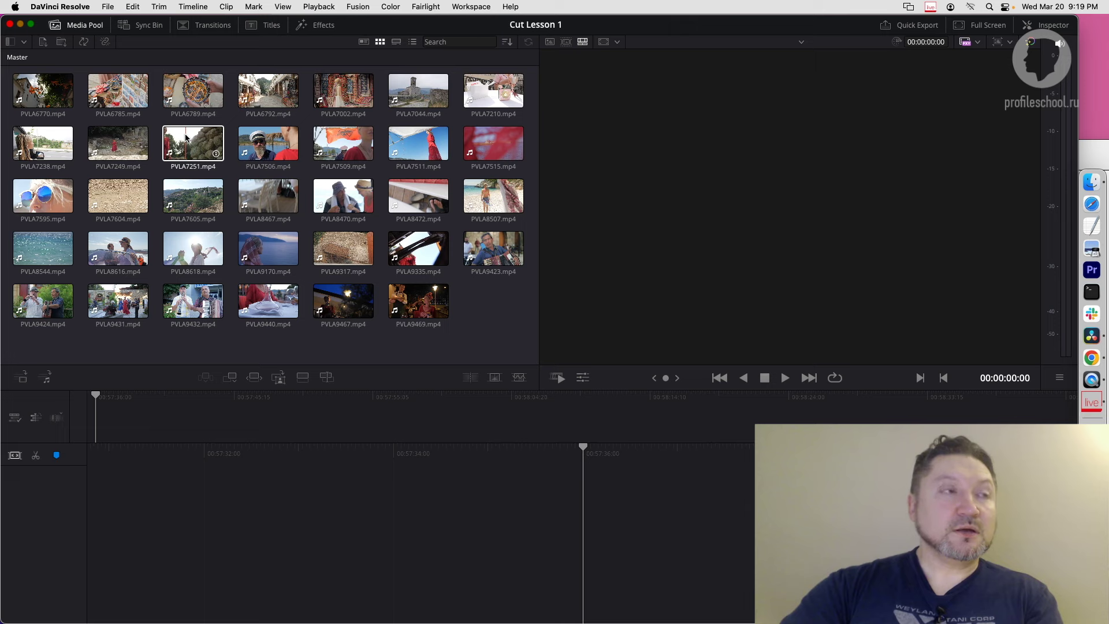
Select clip PVLA7251 in the Media Pool, then deselect it
{"action": "left_click", "coordinate": [201, 148]}
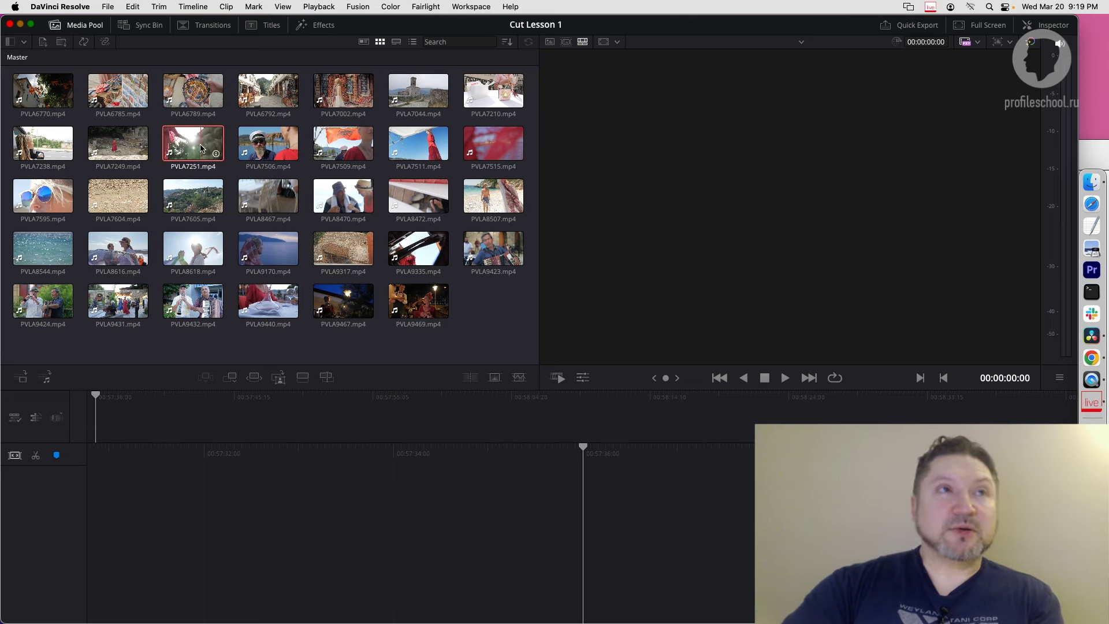
{"action": "left_click", "coordinate": [491, 315]}
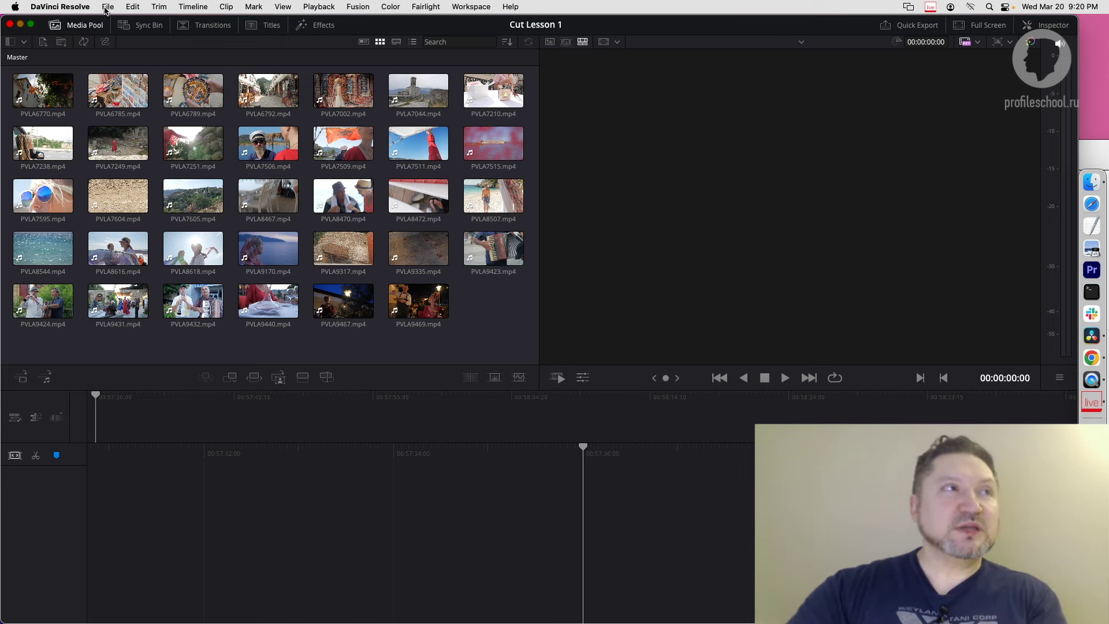
{"action": "left_click", "coordinate": [107, 7]}
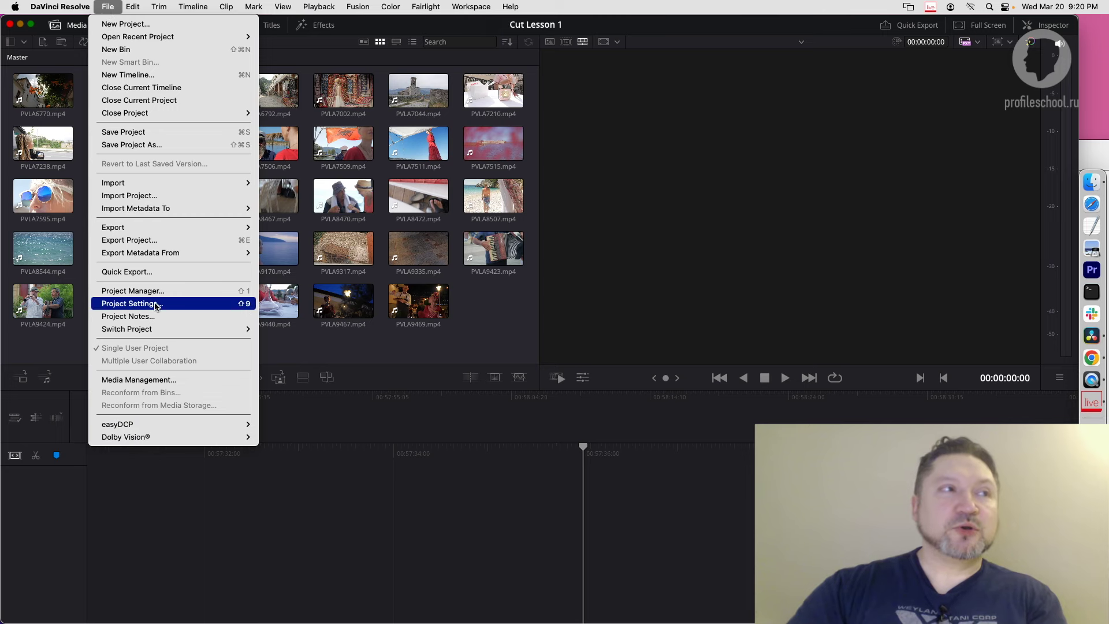
{"action": "left_click", "coordinate": [173, 306]}
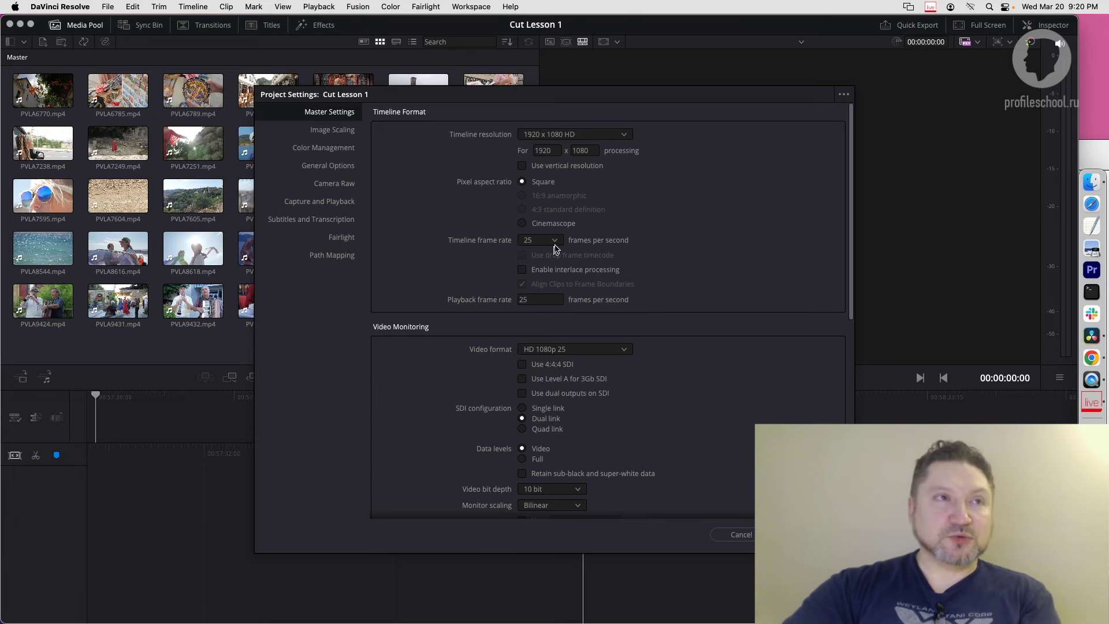
{"action": "left_click_drag", "start_coordinate": [531, 106], "coordinate": [563, 96]}
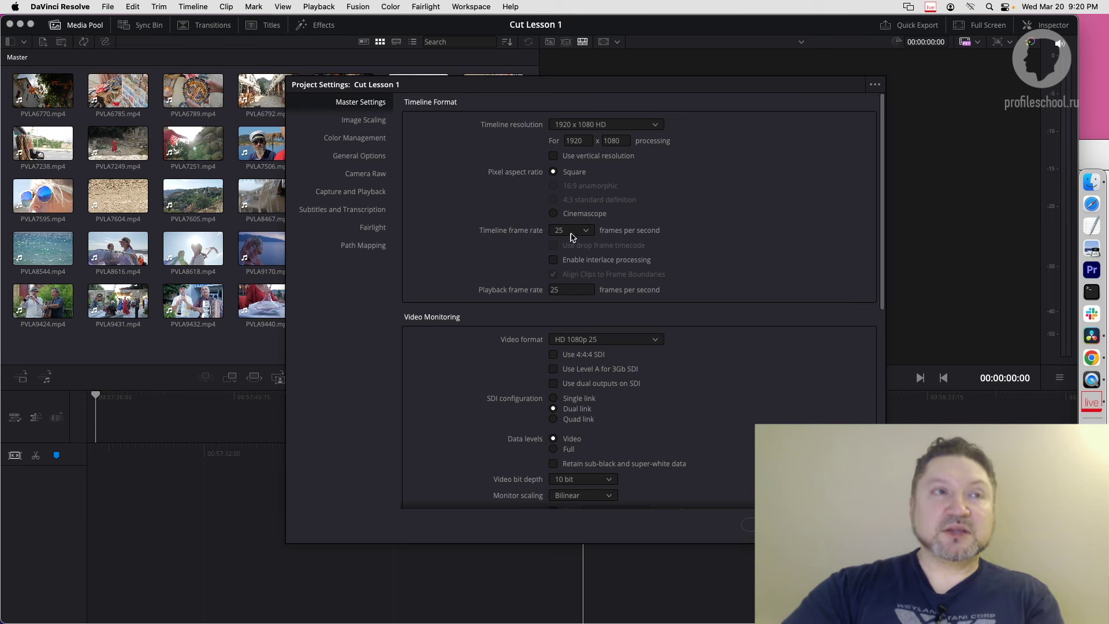
{"action": "left_click", "coordinate": [586, 233]}
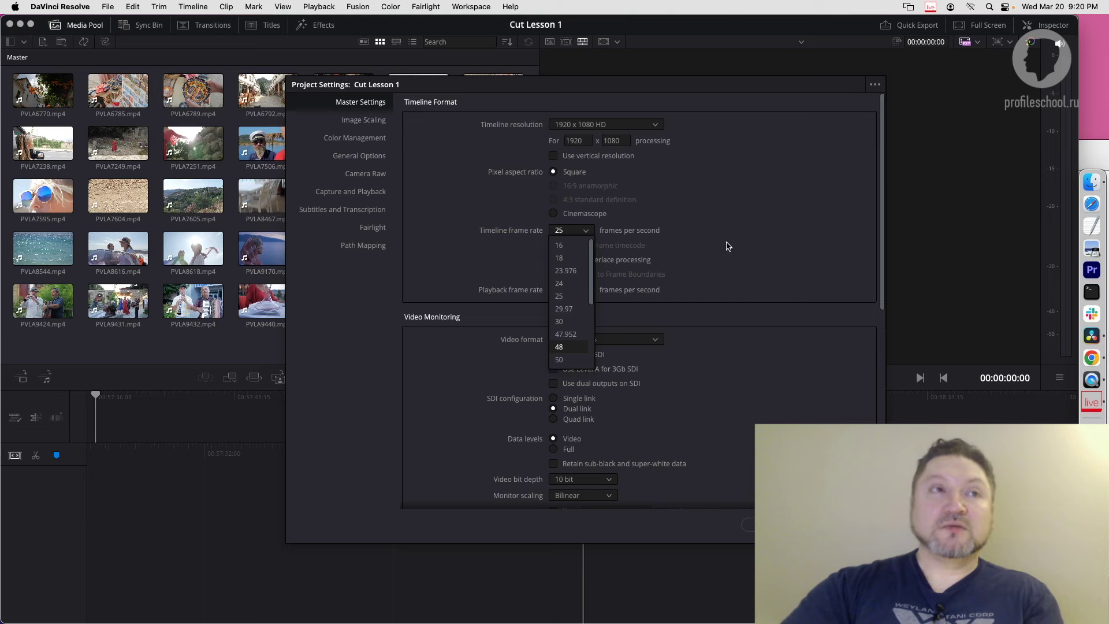
{"action": "left_click", "coordinate": [700, 230]}
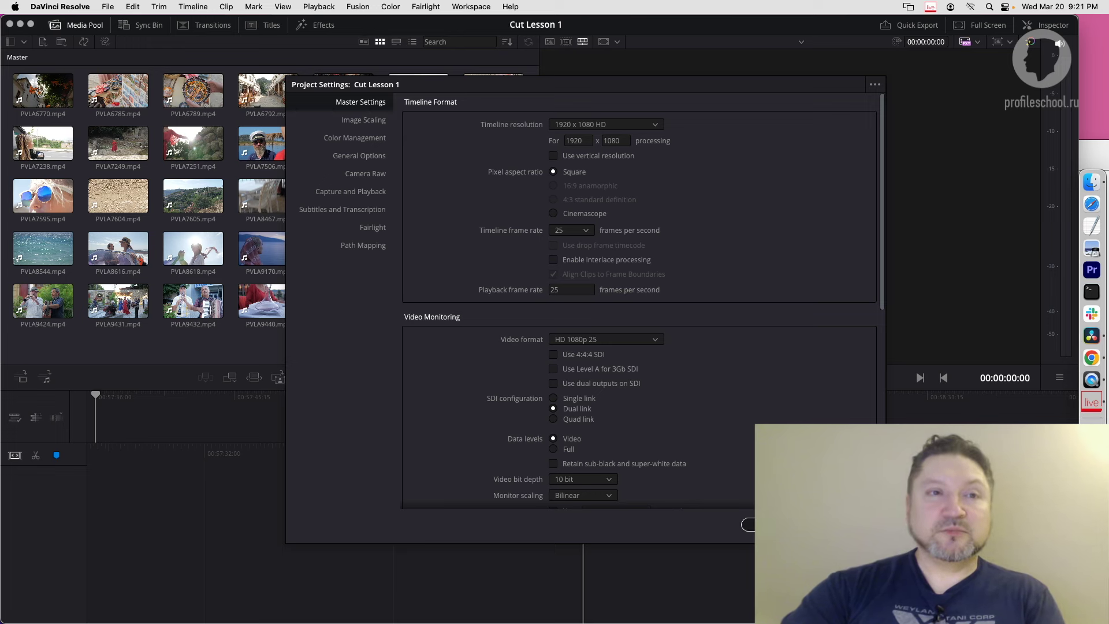
{"action": "left_click", "coordinate": [843, 525]}
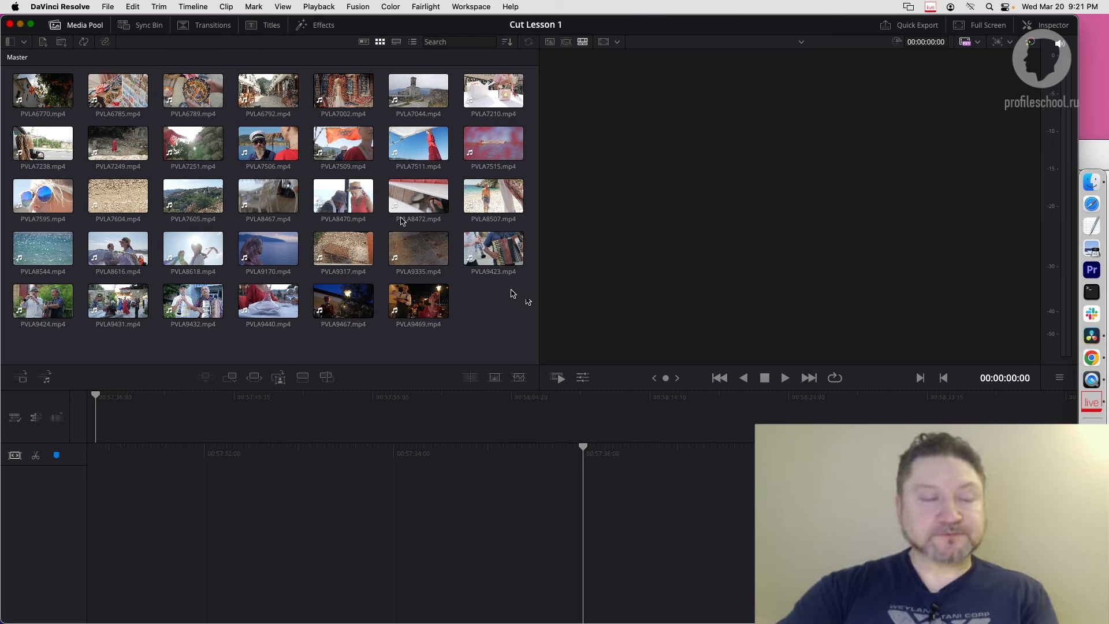
Bring up the File menu to reach the Project Manager
{"action": "left_click", "coordinate": [108, 7]}
Open the Project Manager and close the Cut Lesson 1 project
{"action": "left_click", "coordinate": [176, 294]}
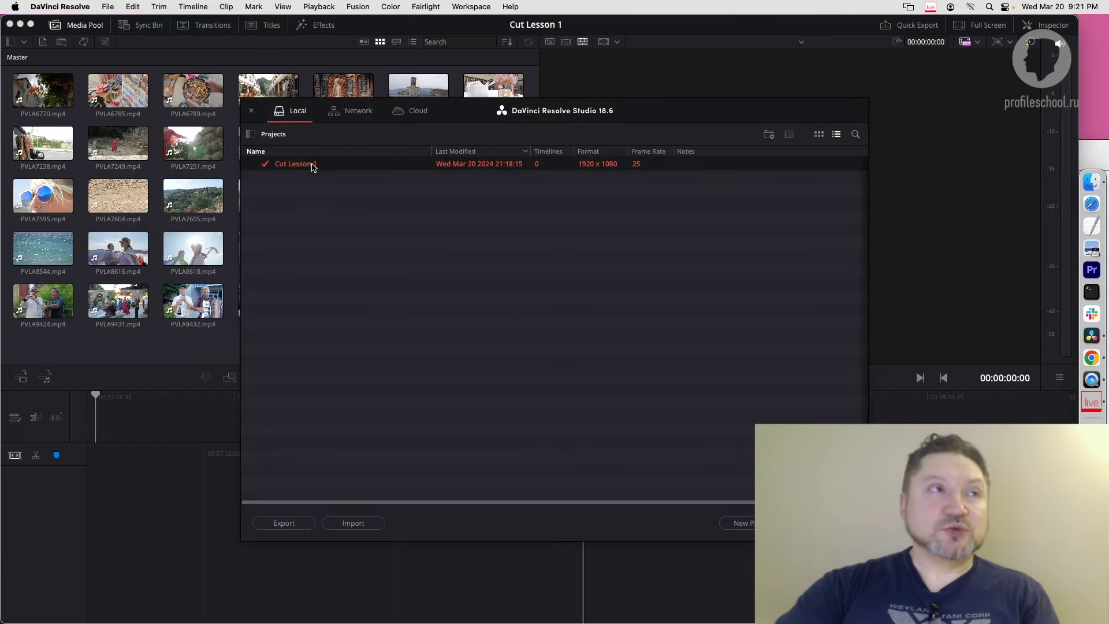
{"action": "right_click", "coordinate": [312, 167]}
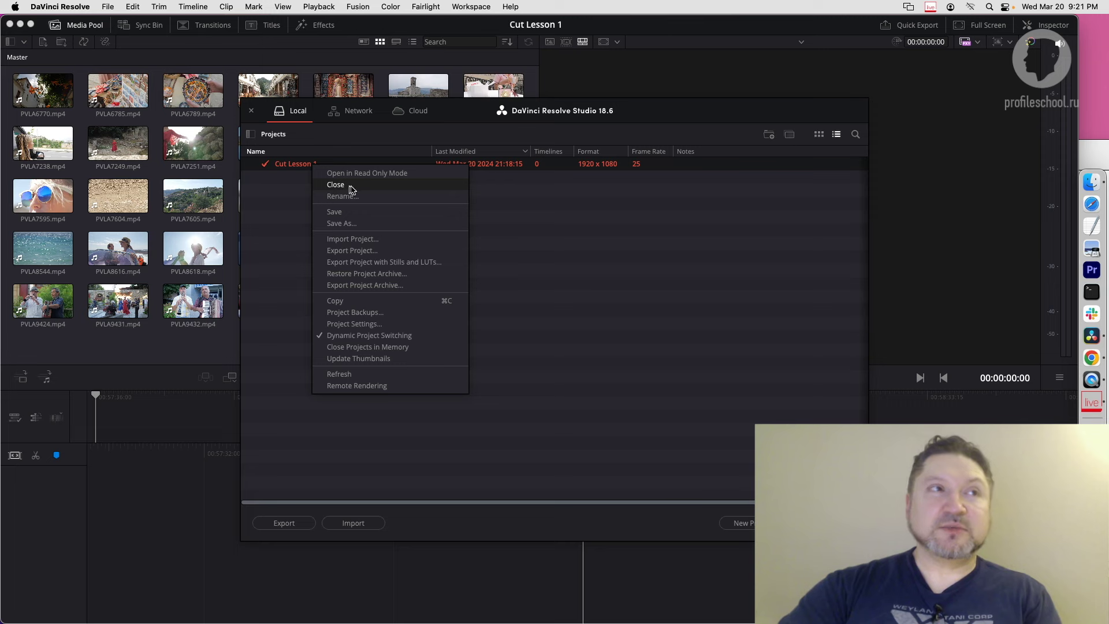
{"action": "left_click", "coordinate": [336, 185]}
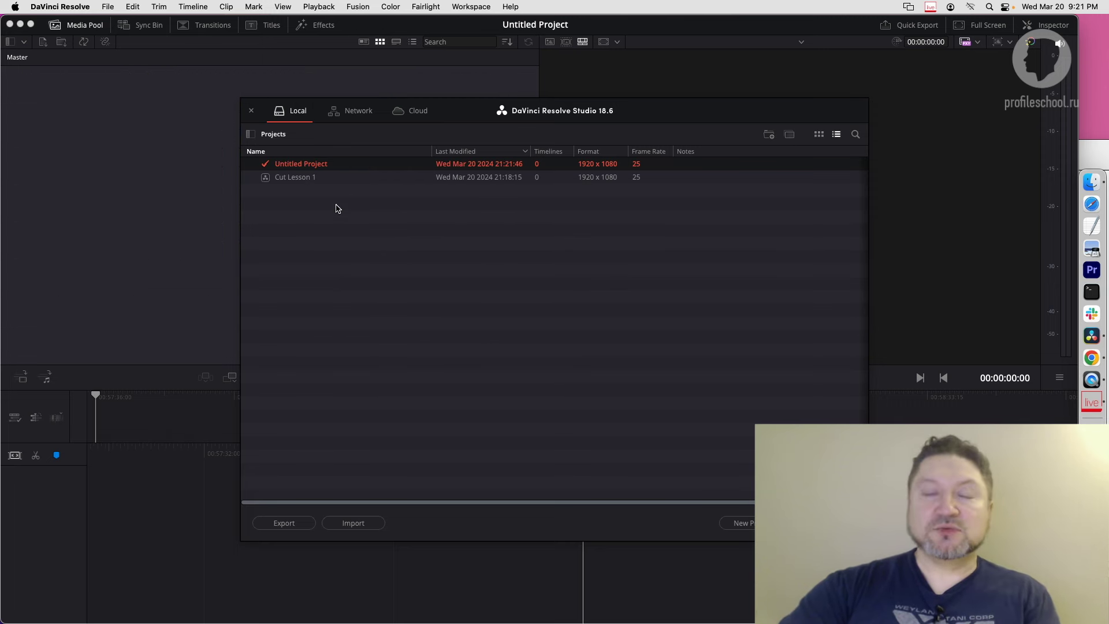
Export Cut Lesson 1 as a .drp project file to the Desktop
{"action": "right_click", "coordinate": [311, 179]}
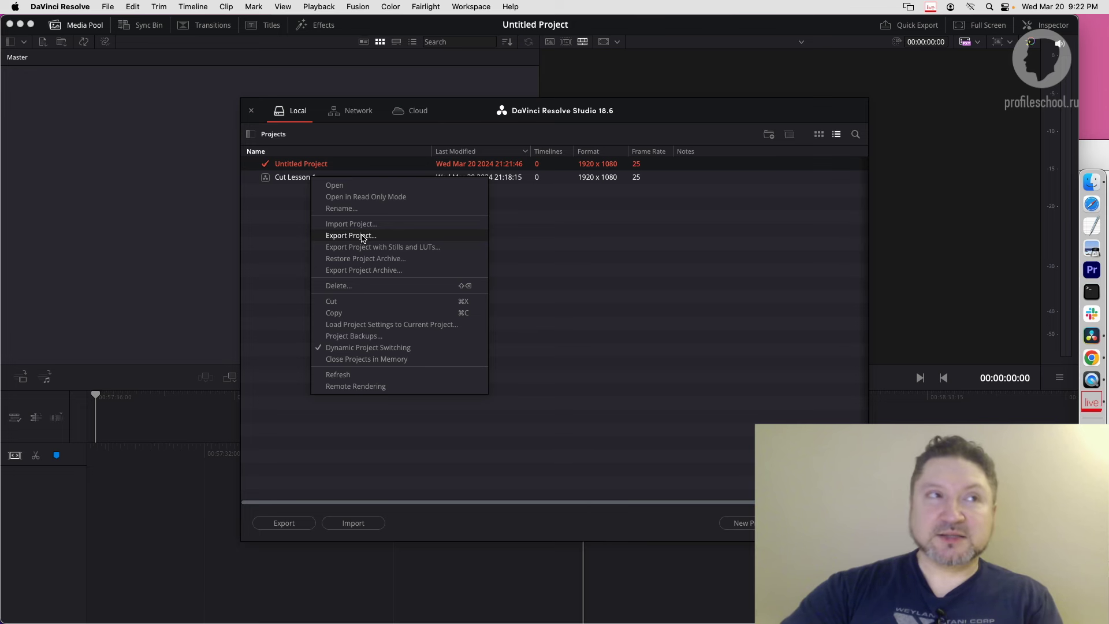
{"action": "left_click", "coordinate": [362, 237]}
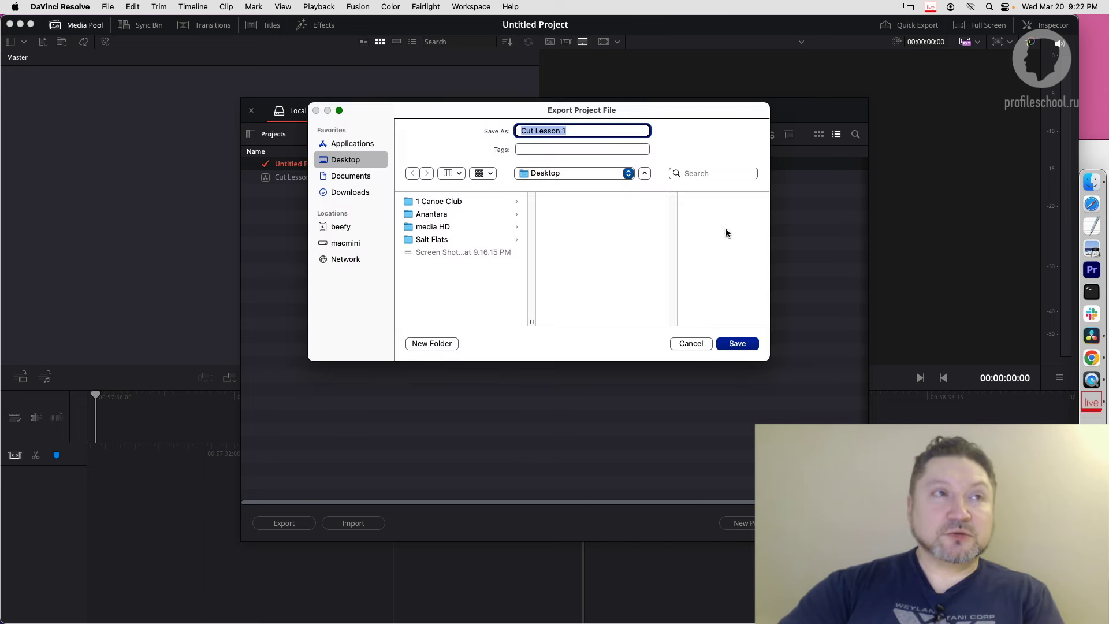
{"action": "left_click", "coordinate": [751, 345]}
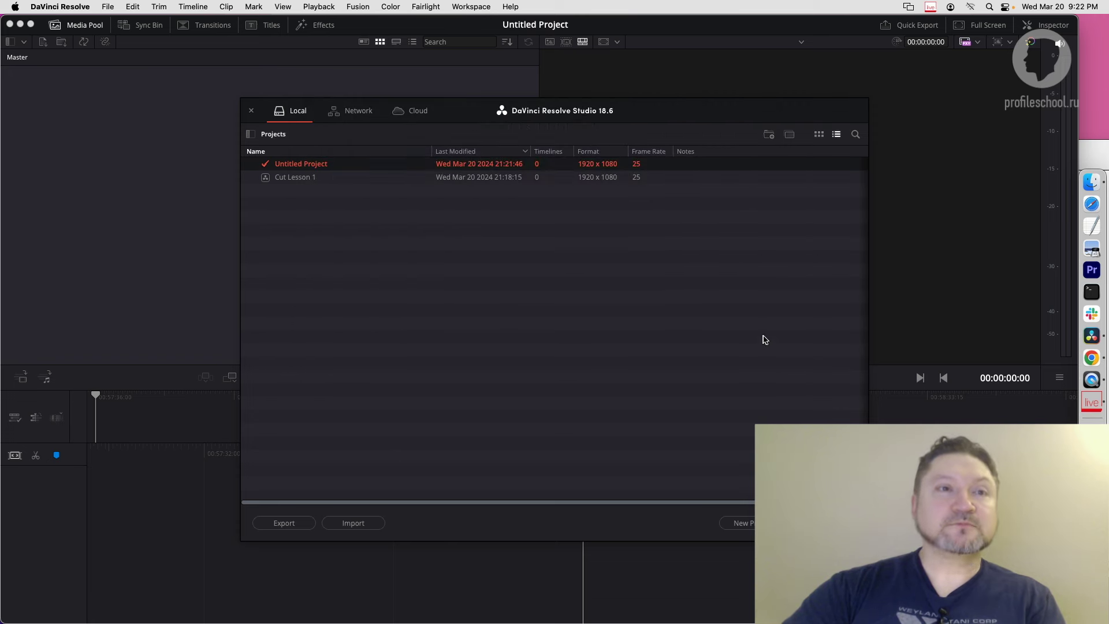
{"action": "left_click", "coordinate": [1091, 182]}
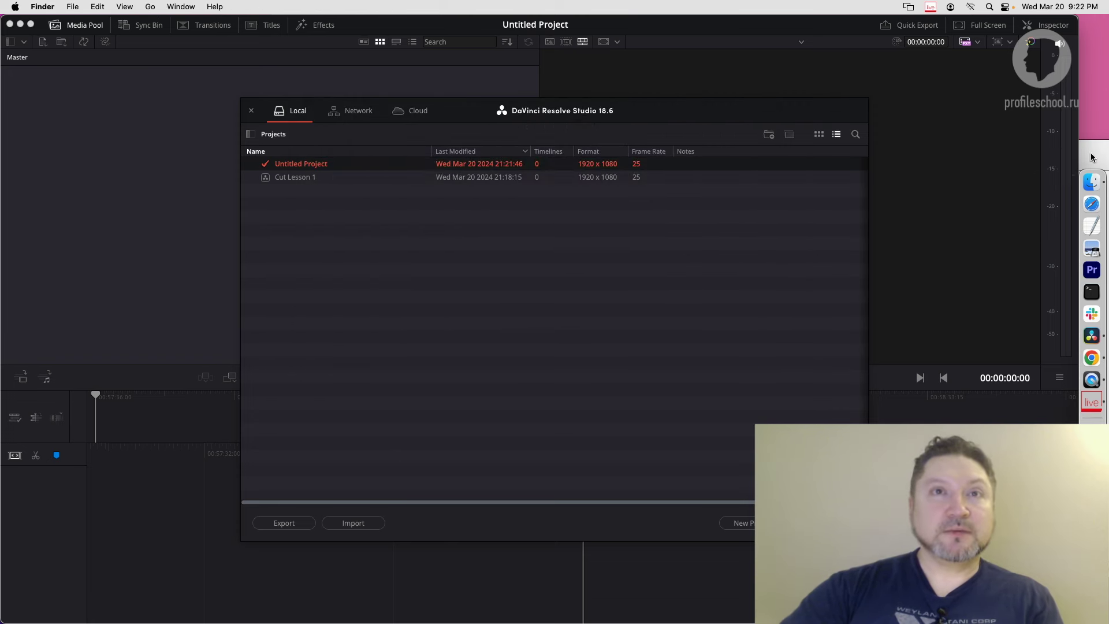
Show the Desktop folder and compress Cut Lesson 1.drp into a zip archive
{"action": "key", "text": "super+Up"}
{"action": "left_click_drag", "start_coordinate": [903, 154], "coordinate": [773, 127]}
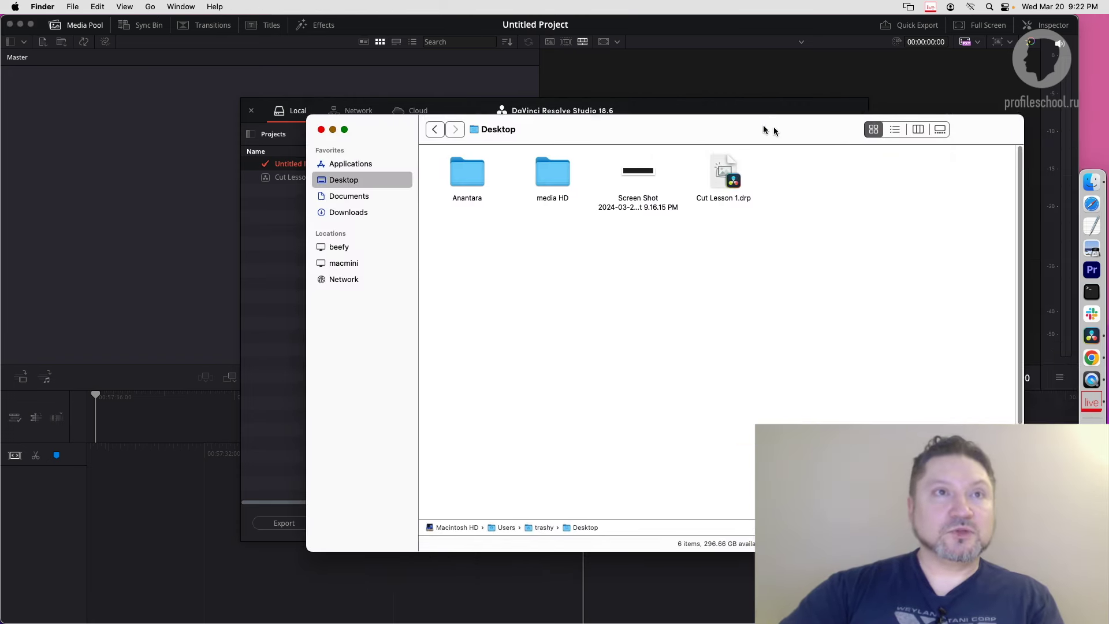
{"action": "left_click_drag", "start_coordinate": [718, 178], "coordinate": [746, 278]}
{"action": "left_click", "coordinate": [774, 261]}
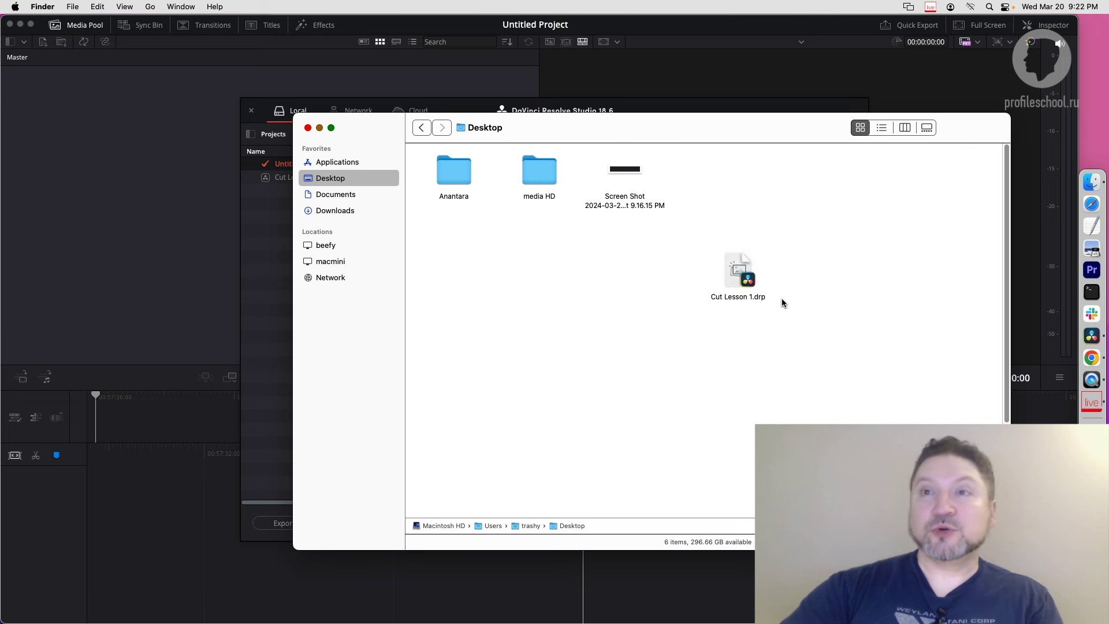
{"action": "right_click", "coordinate": [732, 269]}
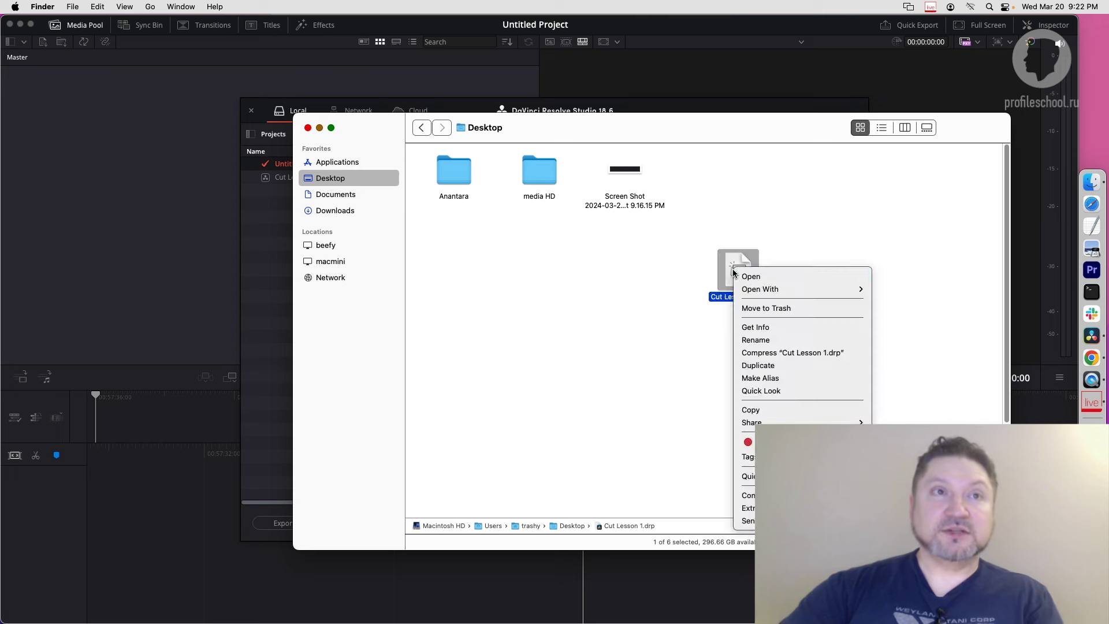
{"action": "left_click", "coordinate": [789, 354]}
{"action": "mouse_move", "coordinate": [766, 292]}
{"action": "left_mouse_down"}
{"action": "mouse_move", "coordinate": [799, 296]}
{"action": "mouse_move", "coordinate": [810, 283]}
{"action": "left_mouse_up"}
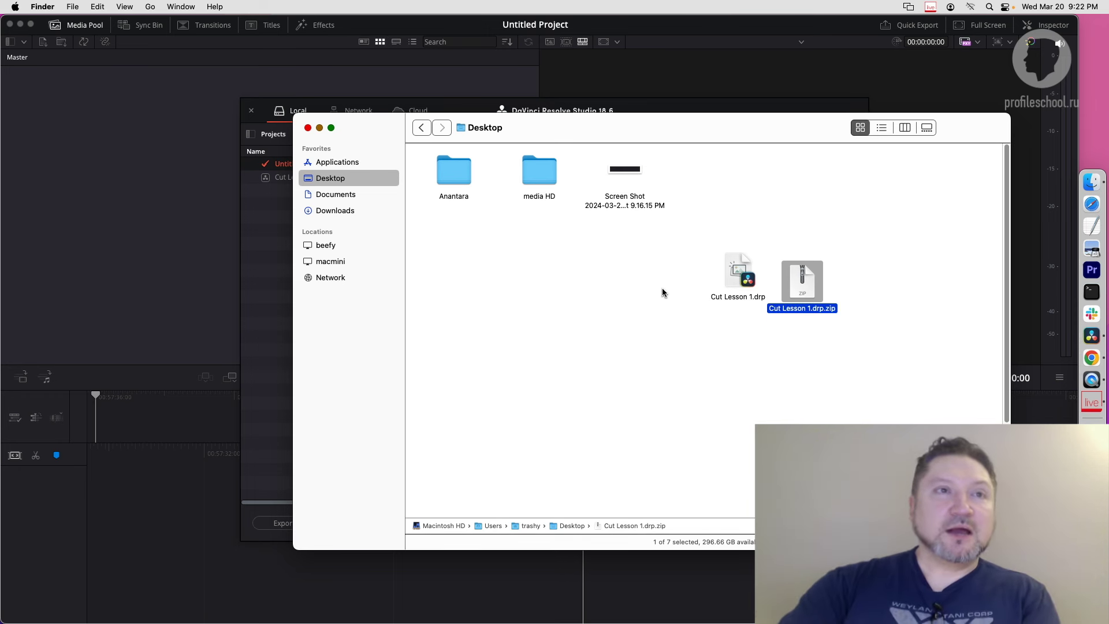
Delete the zip archive and Cut Lesson 1.drp from the Desktop
{"action": "left_click_drag", "start_coordinate": [666, 270], "coordinate": [786, 283]}
{"action": "key", "text": "Right"}
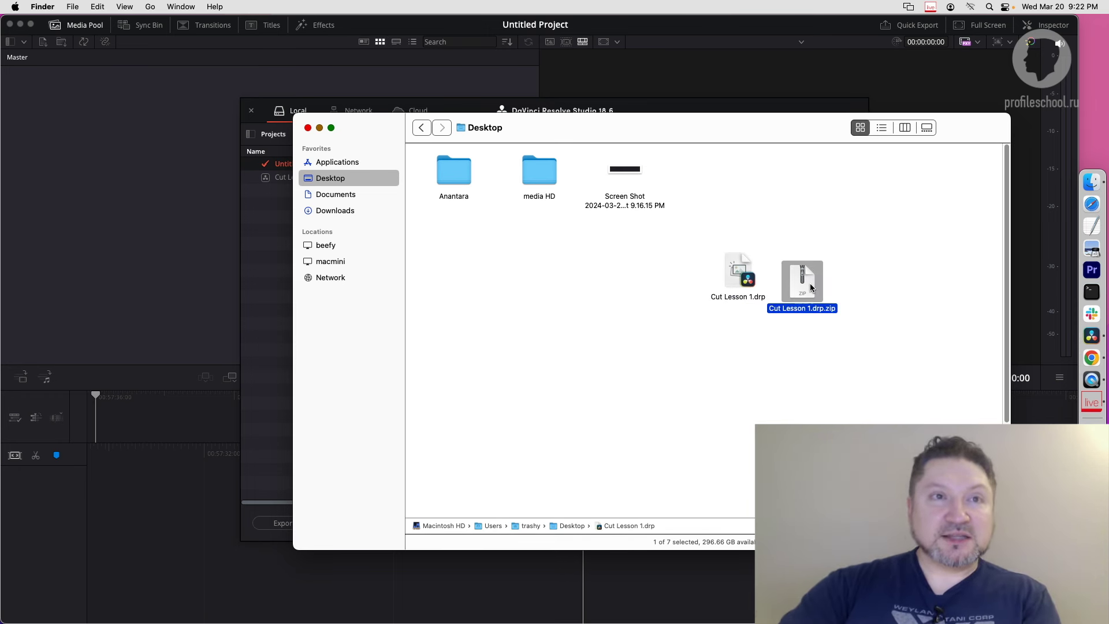
{"action": "key", "text": "super+BackSpace"}
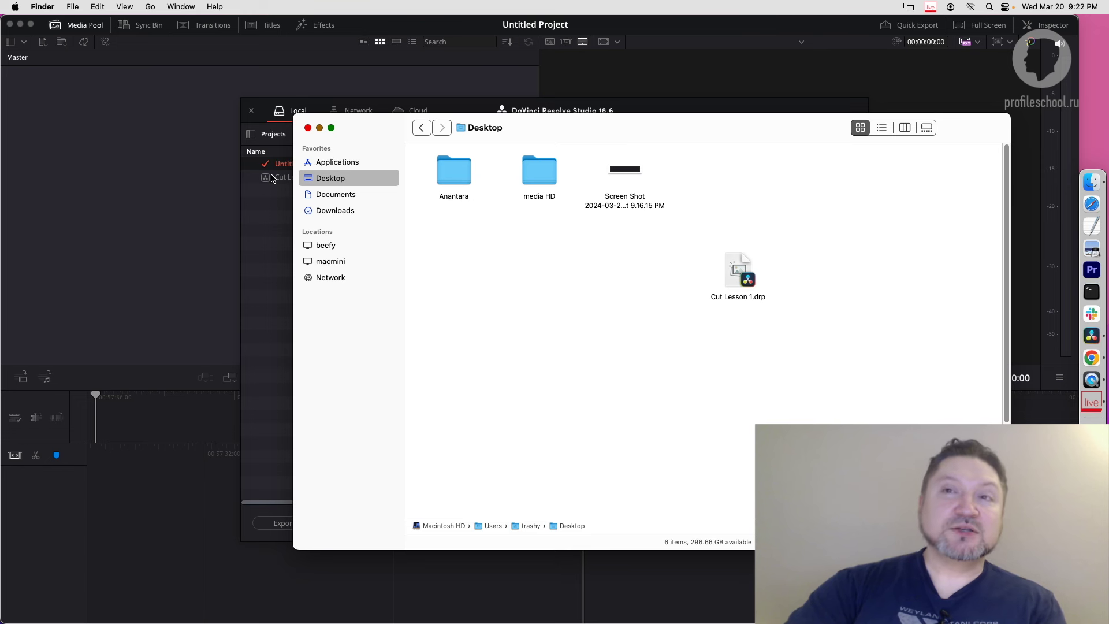
{"action": "left_click_drag", "start_coordinate": [739, 275], "coordinate": [832, 274]}
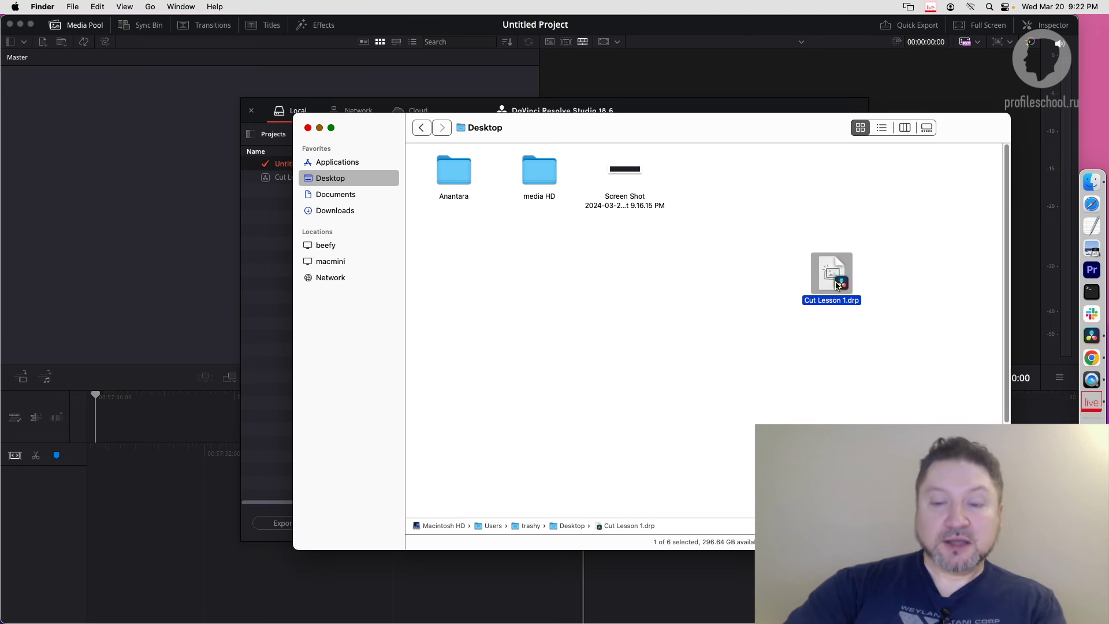
{"action": "key", "text": "super+BackSpace"}
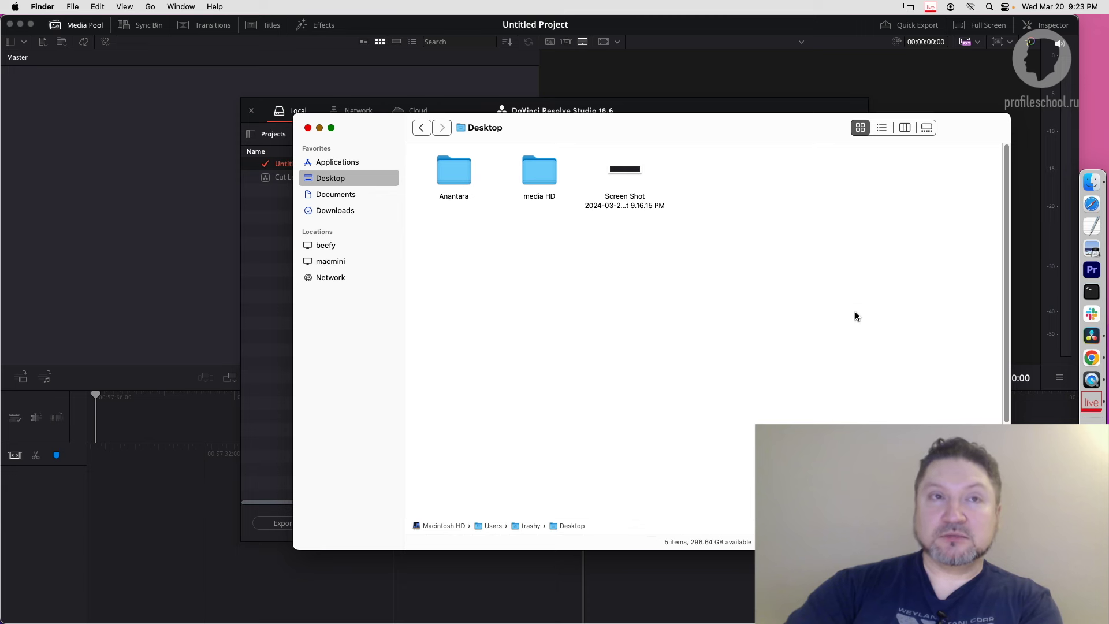
{"action": "left_click", "coordinate": [259, 247]}
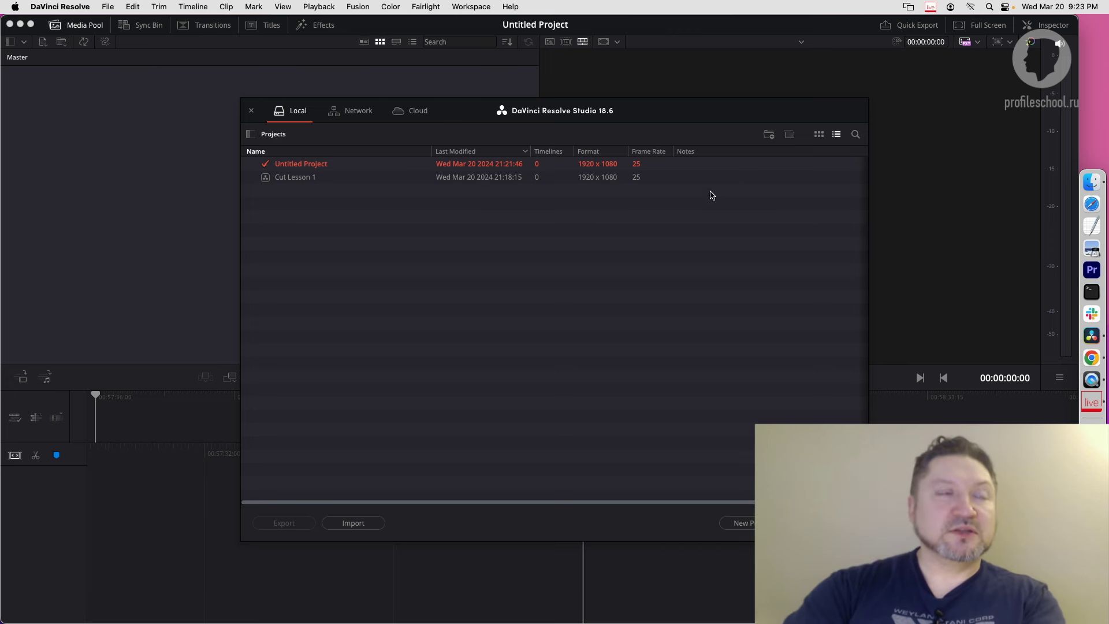
Open Cut Lesson 1 and load clip PVLA8467 into the viewer
{"action": "left_click", "coordinate": [268, 179]}
{"action": "double_click", "coordinate": [266, 179]}
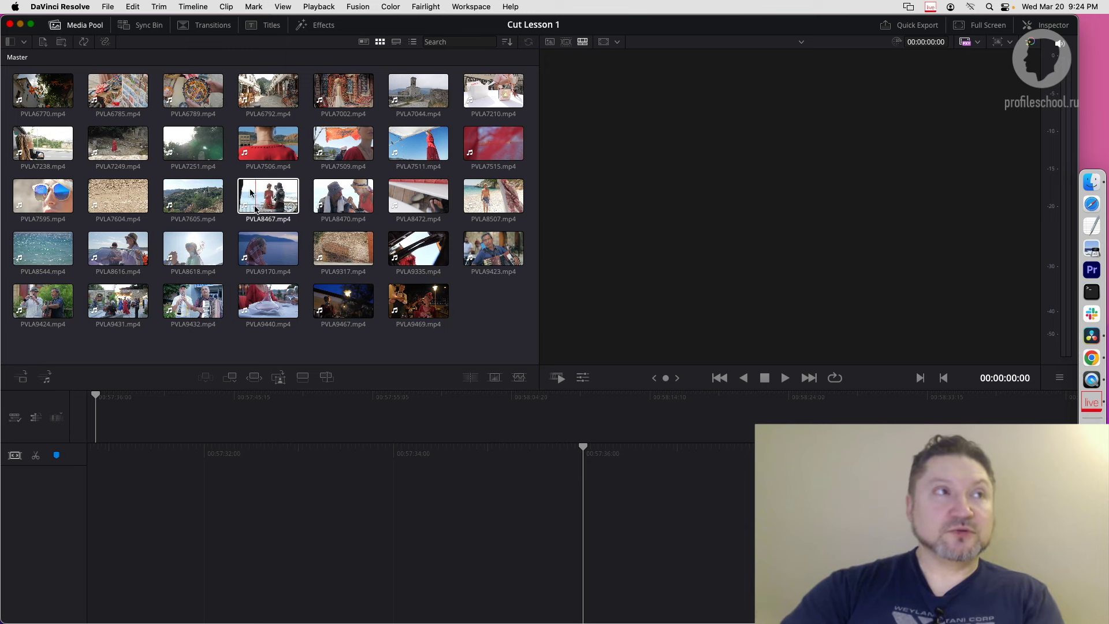
{"action": "left_click", "coordinate": [267, 200]}
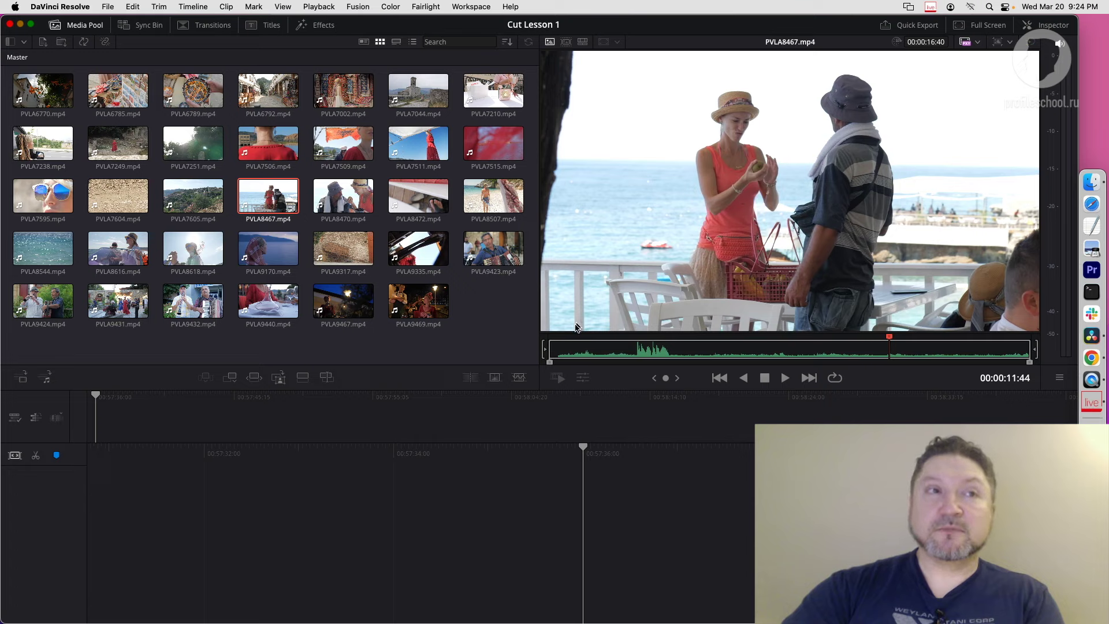
Play PVLA8467, scrub back to about 5 seconds, and toggle playback
{"action": "key", "text": "space"}
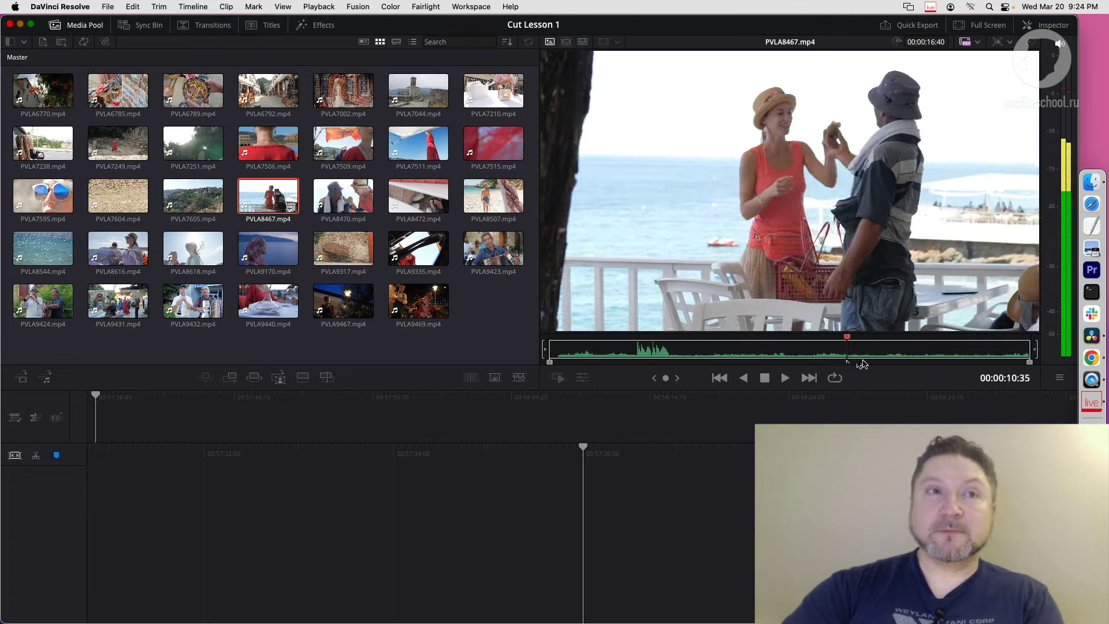
{"action": "left_click_drag", "start_coordinate": [888, 357], "coordinate": [693, 349]}
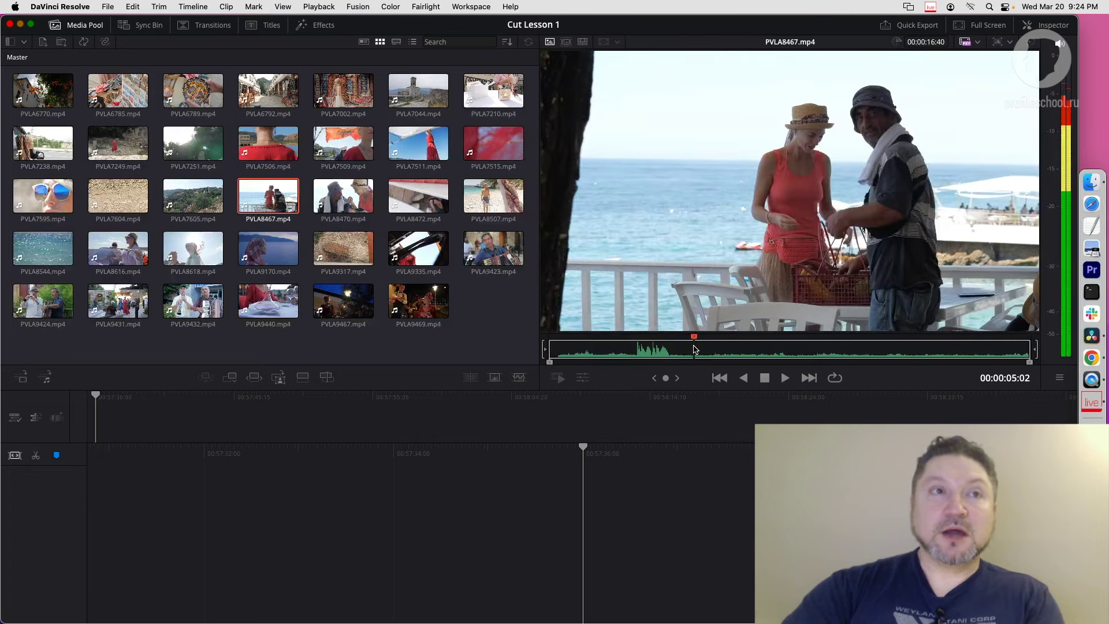
{"action": "key", "text": "space"}
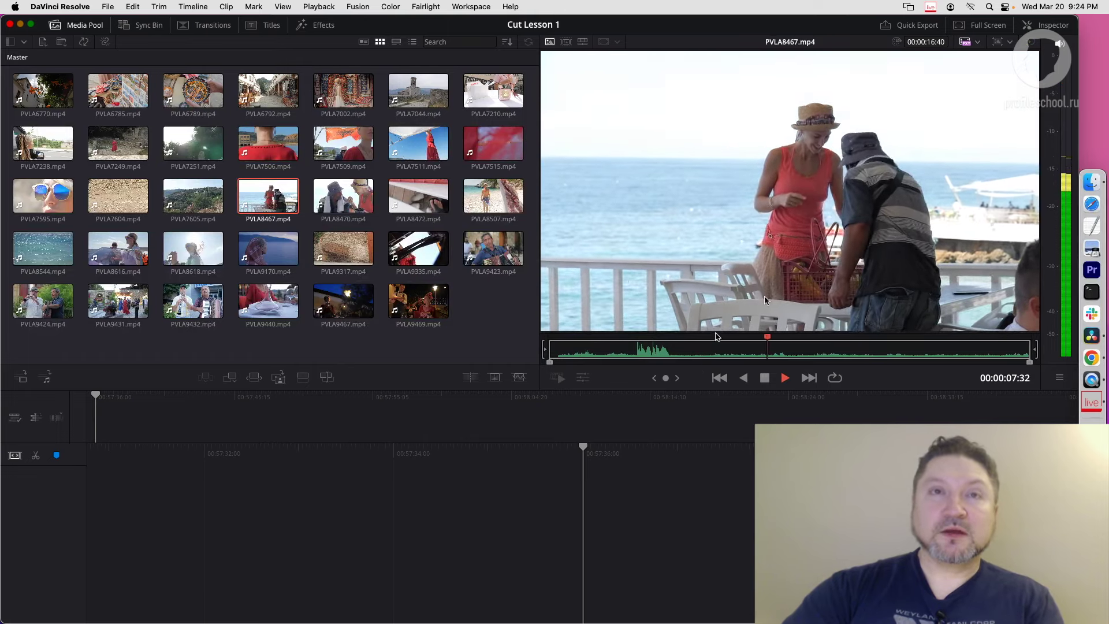
{"action": "key", "text": "space"}
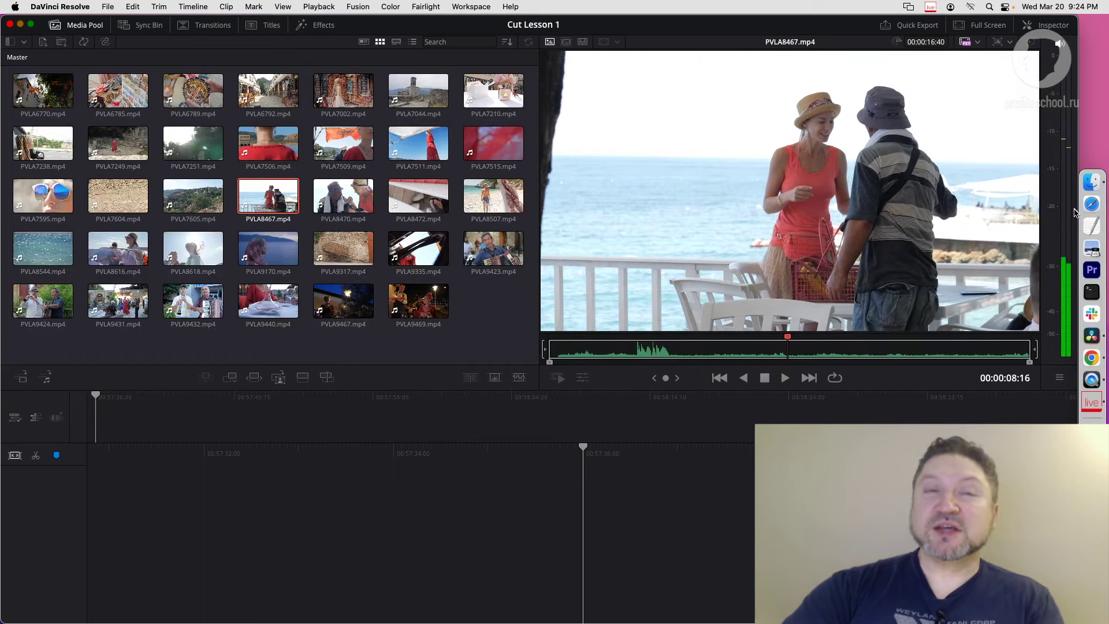
{"action": "key", "text": "space"}
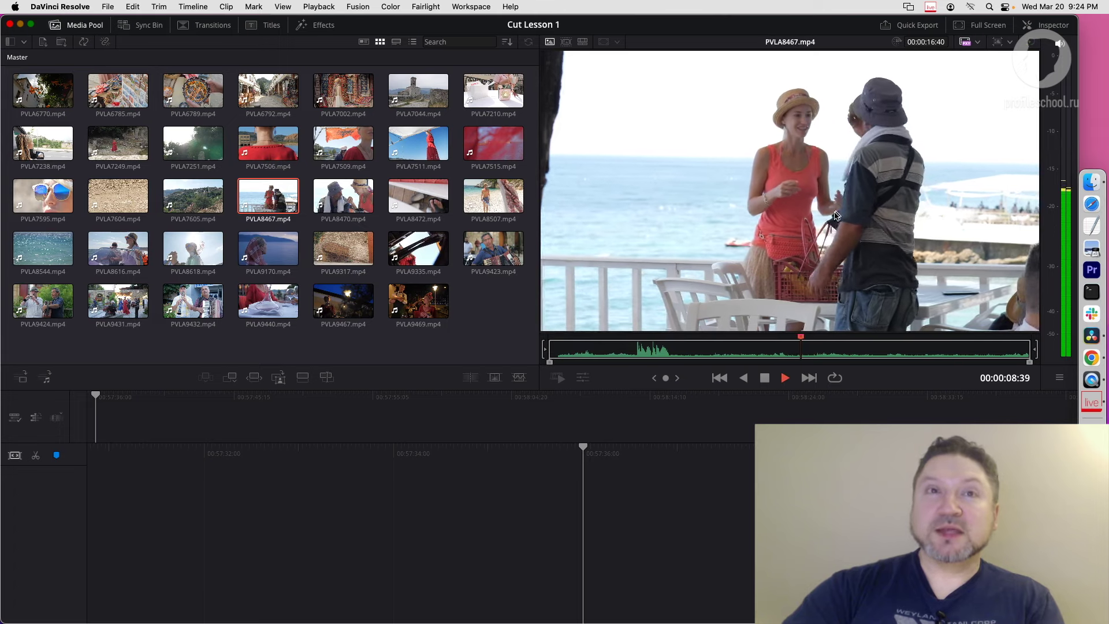
{"action": "key", "text": "space"}
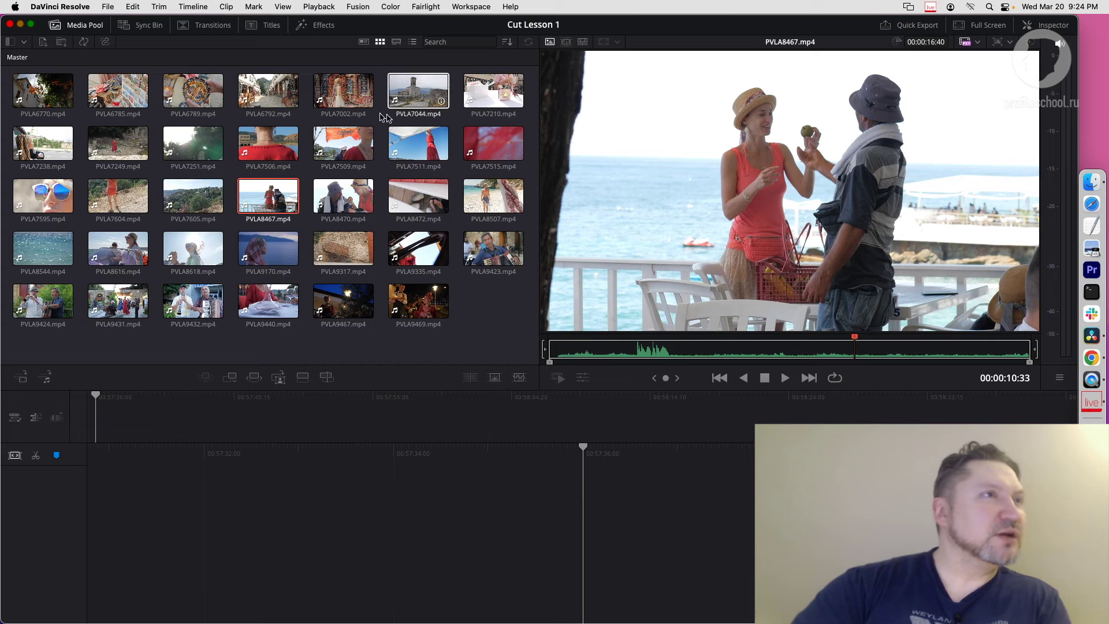
Load the beach clip PVLA8507 and play it to about 00:00:15
{"action": "left_click", "coordinate": [484, 196]}
{"action": "key", "text": "space"}
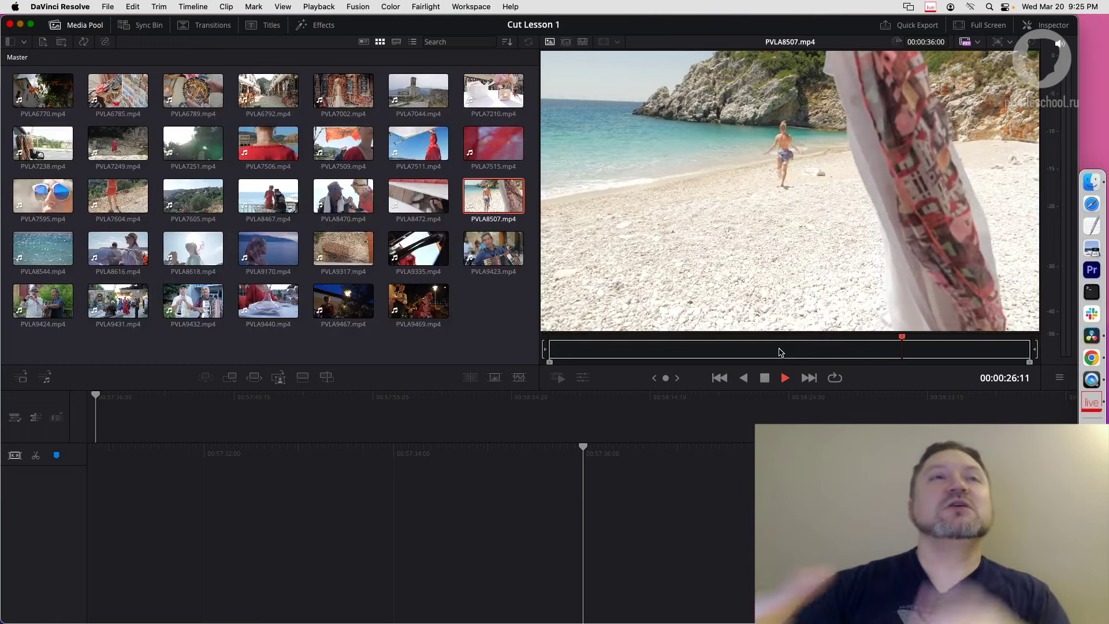
{"action": "key", "text": "space"}
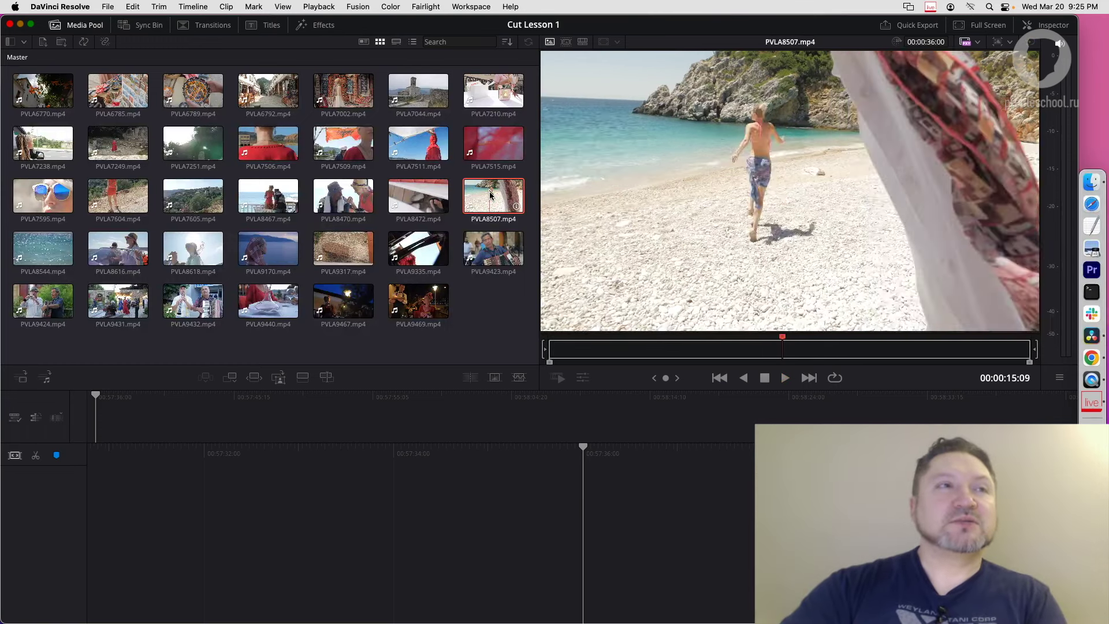
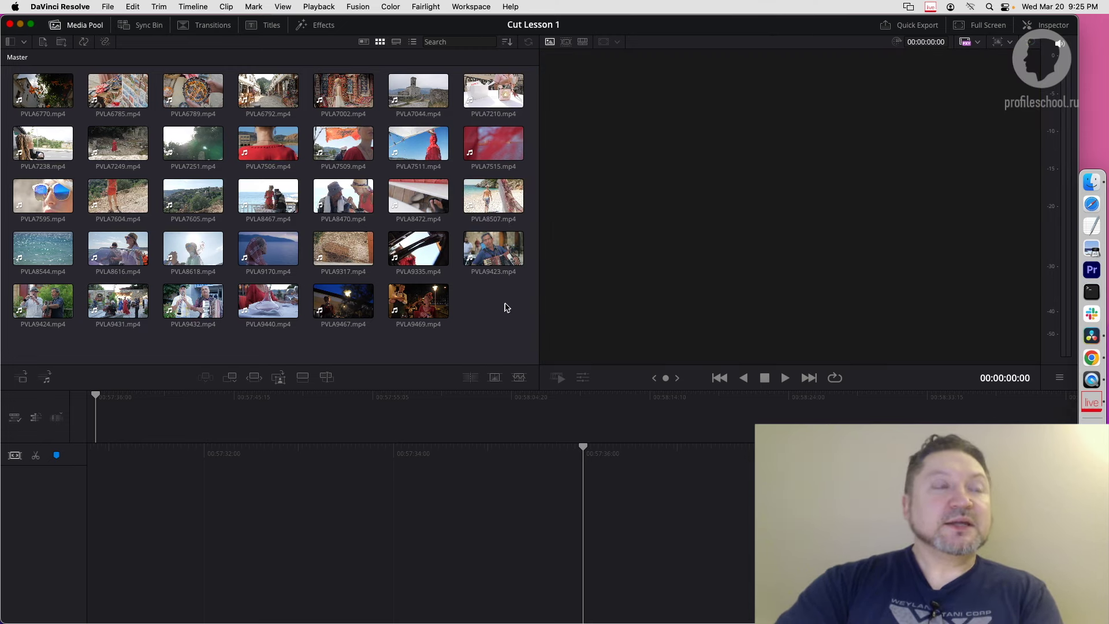
Preview clips PVLA8470, 8472, 8507, 7515, 7506 and 7251, then view all 34 clips as a source tape
{"action": "left_click", "coordinate": [343, 199]}
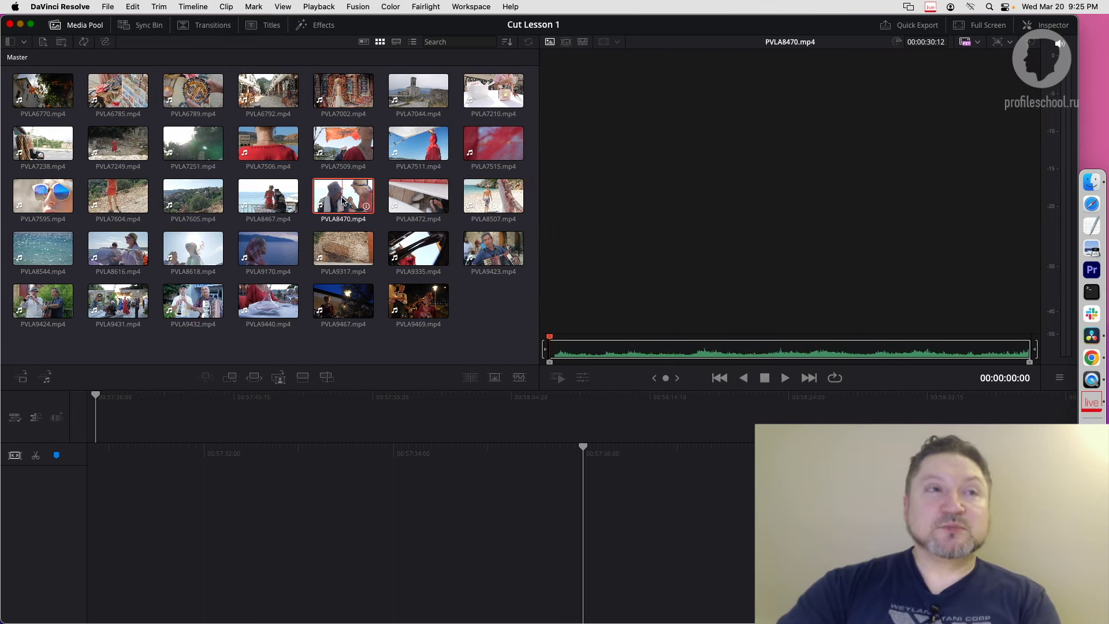
{"action": "left_click", "coordinate": [416, 199]}
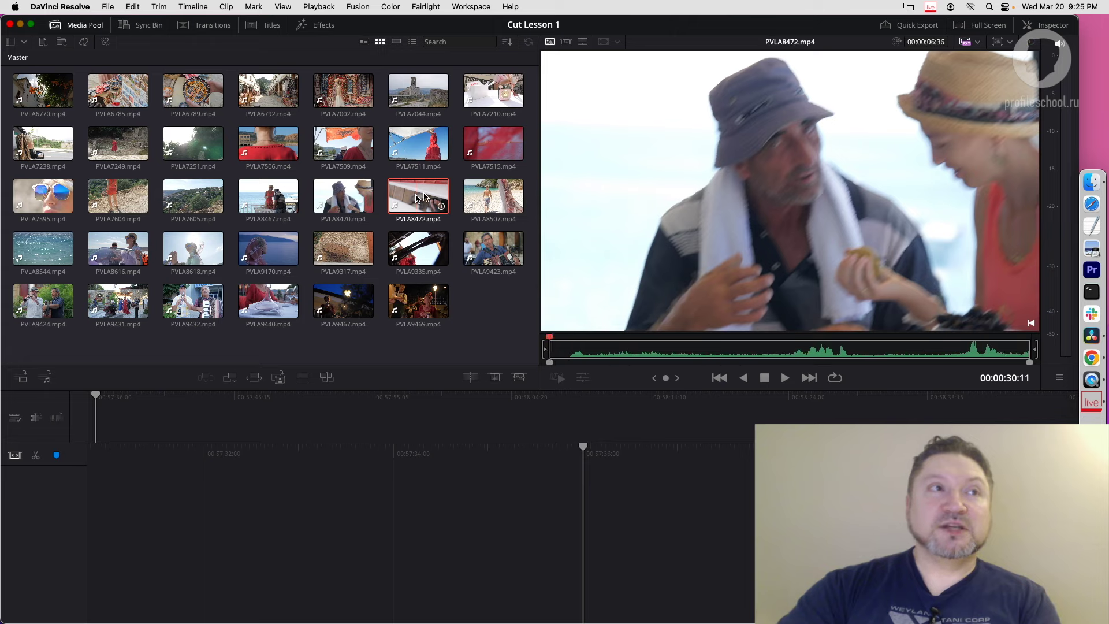
{"action": "left_click", "coordinate": [492, 197]}
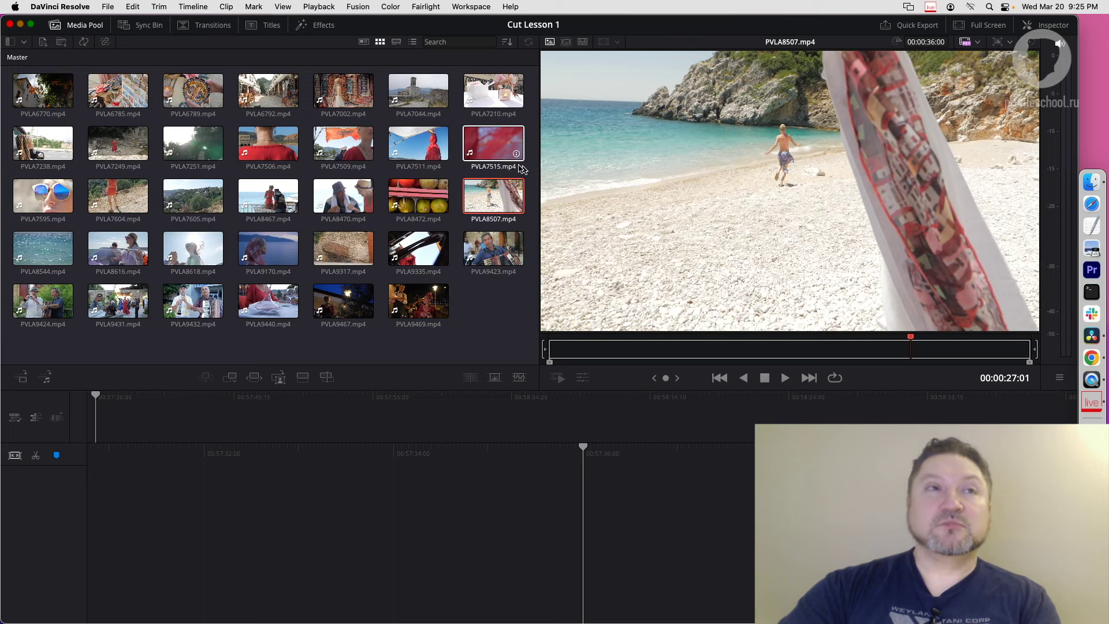
{"action": "left_click", "coordinate": [473, 140]}
{"action": "left_click", "coordinate": [269, 145]}
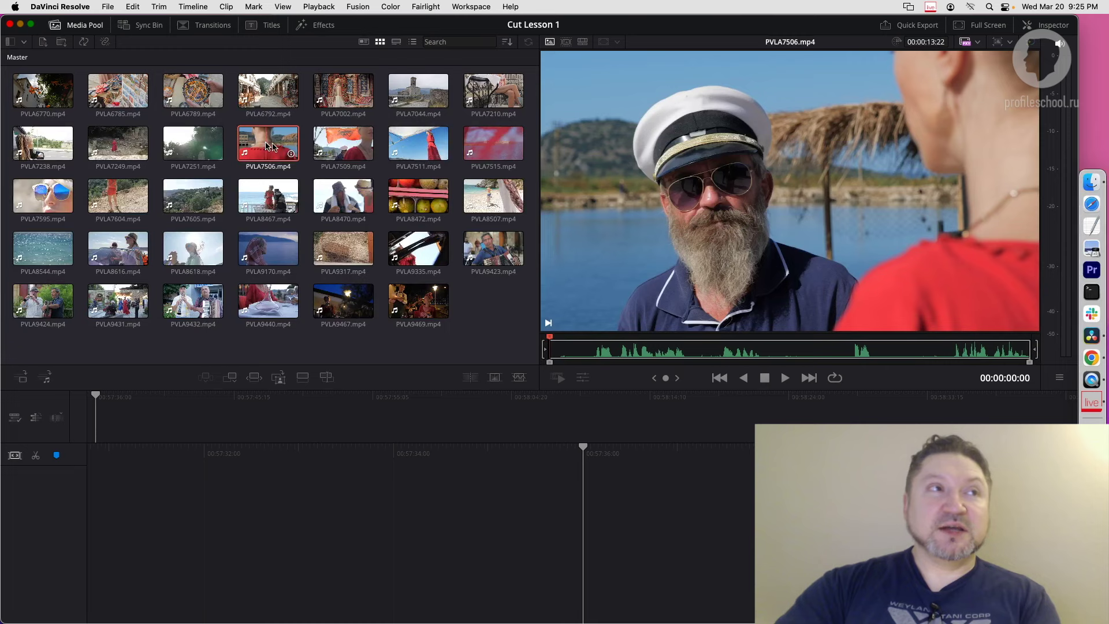
{"action": "left_click", "coordinate": [202, 147]}
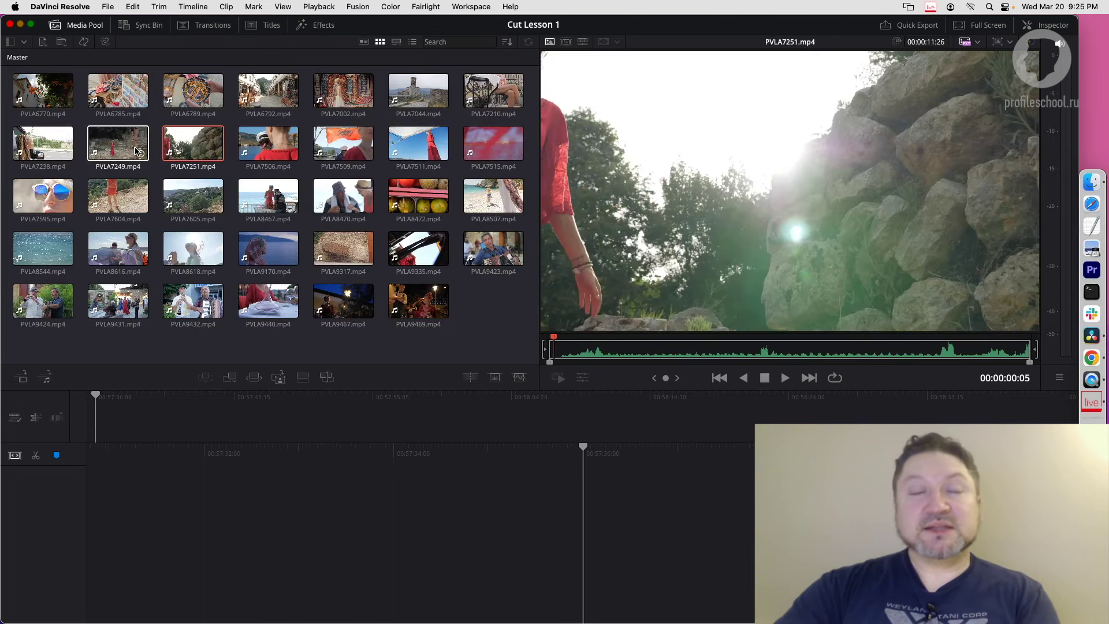
{"action": "left_click", "coordinate": [565, 43]}
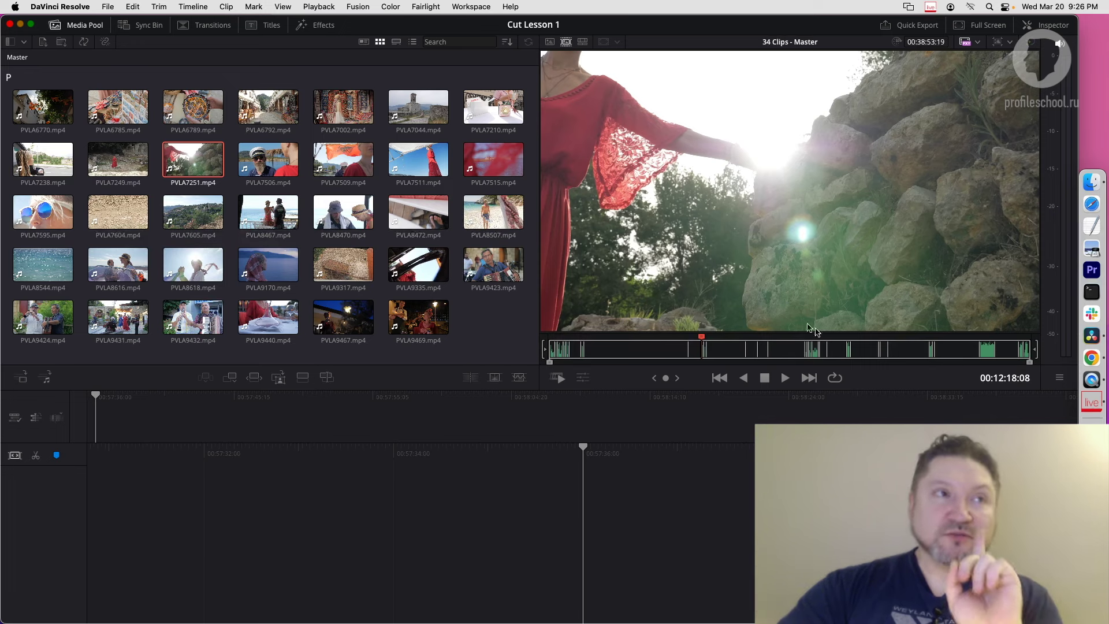
Skim the source tape from PVLA7511 back to PVLA6770, then play it on into PVLA6785
{"action": "left_click", "coordinate": [417, 179]}
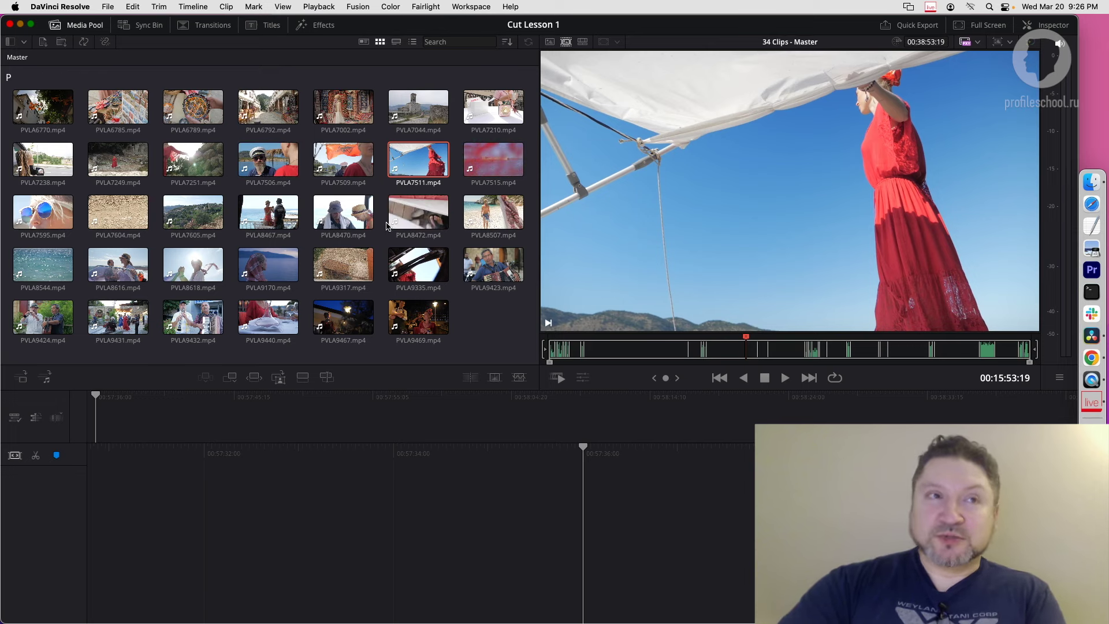
{"action": "left_click_drag", "start_coordinate": [747, 338], "coordinate": [550, 338]}
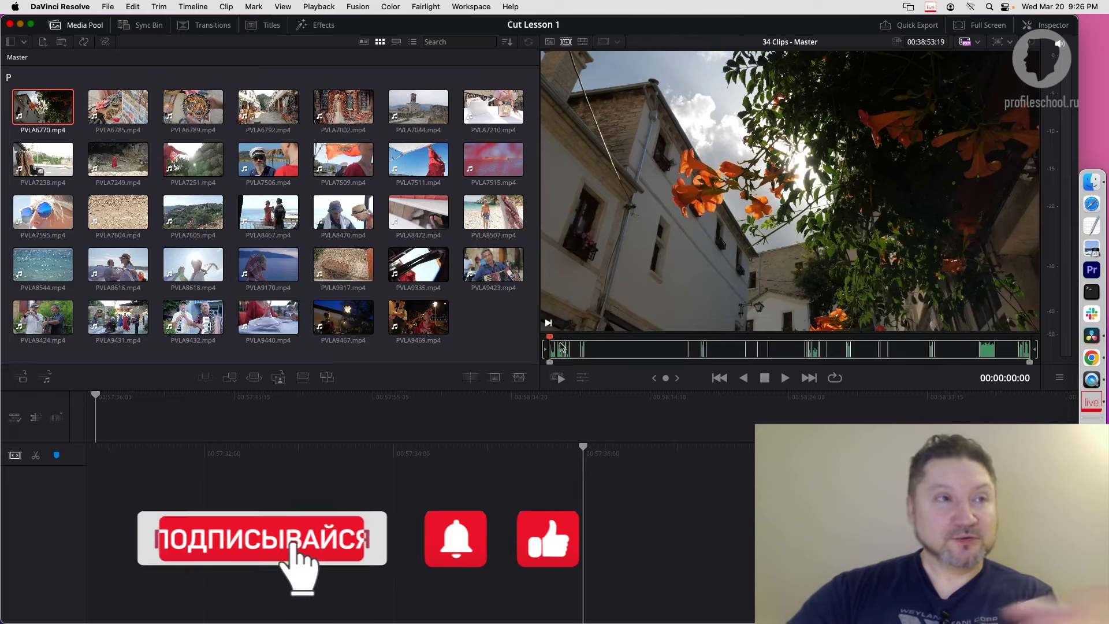
{"action": "left_click_drag", "start_coordinate": [577, 354], "coordinate": [621, 354]}
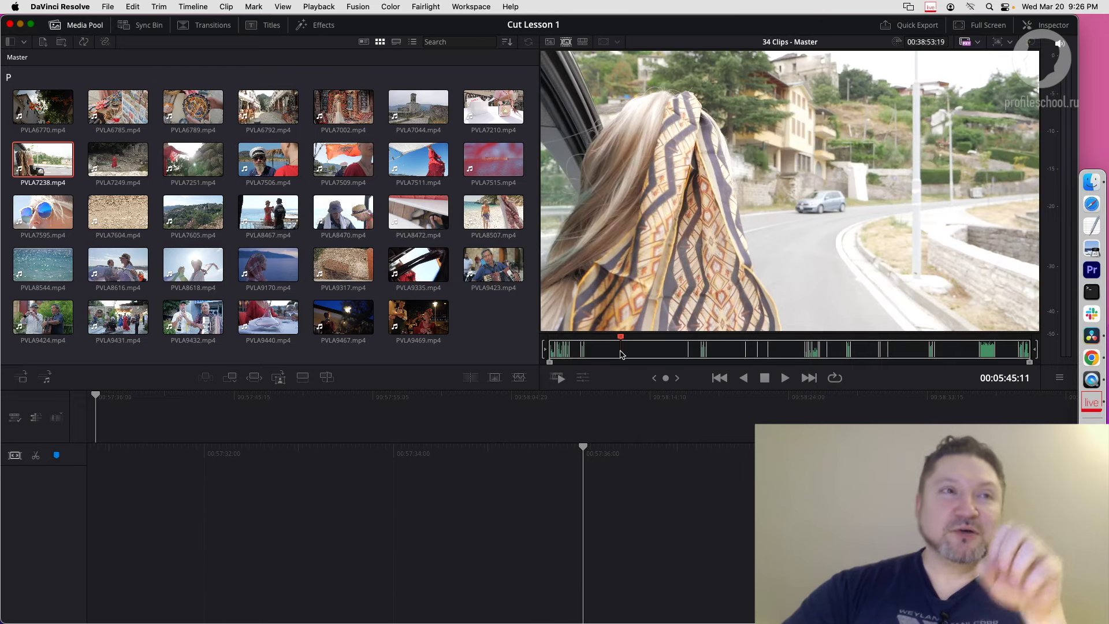
{"action": "left_click_drag", "start_coordinate": [615, 351], "coordinate": [552, 352]}
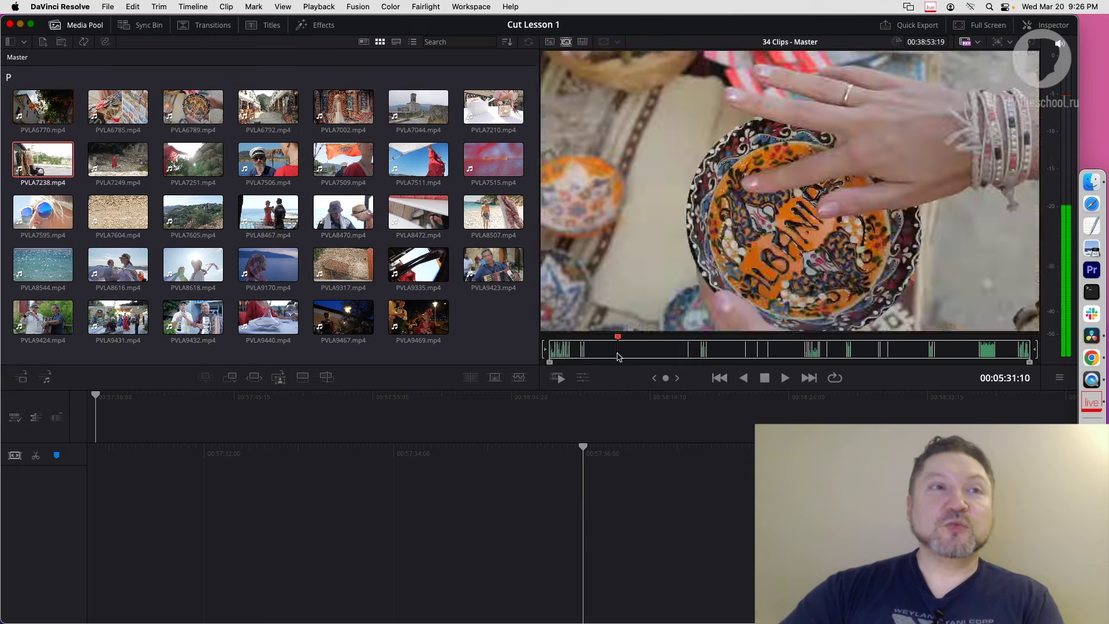
{"action": "mouse_move", "coordinate": [553, 352]}
{"action": "left_mouse_down"}
{"action": "mouse_move", "coordinate": [570, 353]}
{"action": "mouse_move", "coordinate": [526, 352]}
{"action": "left_mouse_up"}
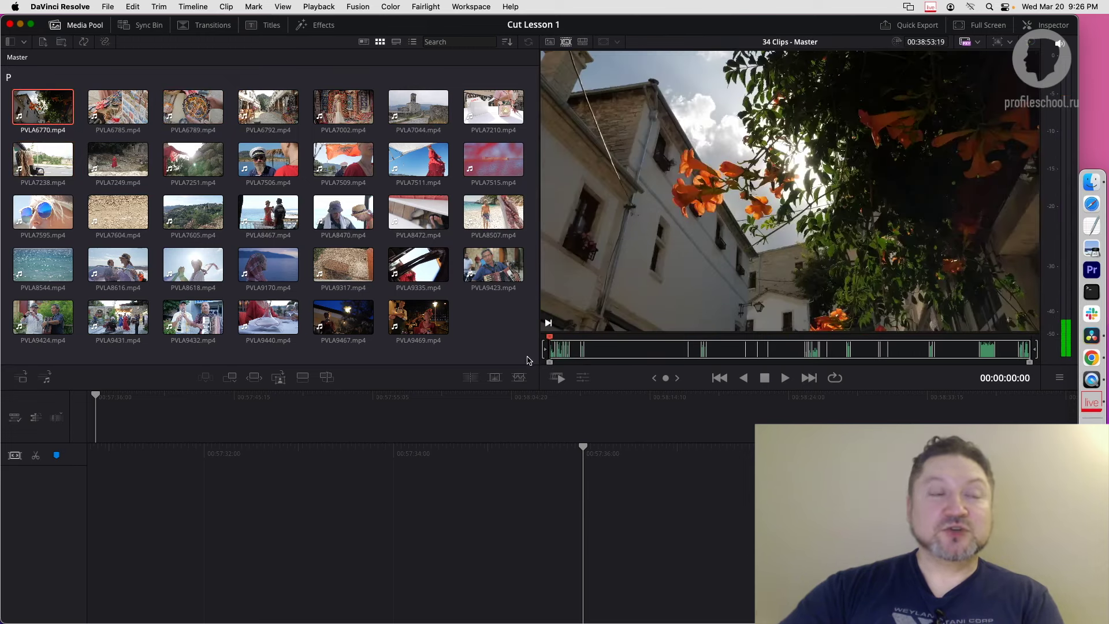
{"action": "key", "text": "space"}
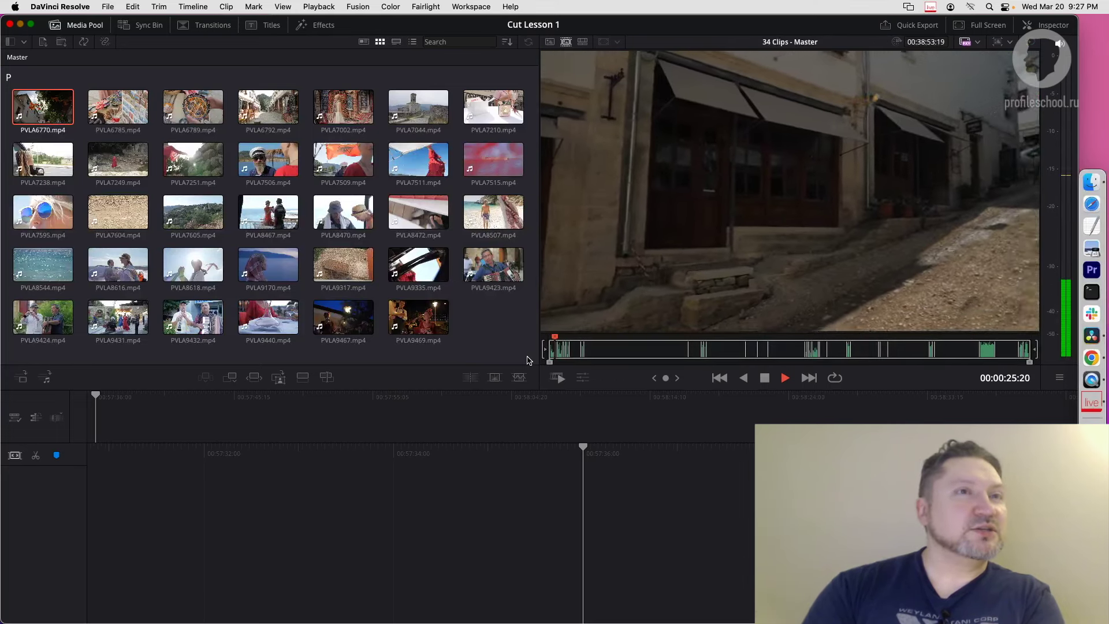
{"action": "key", "text": "Right"}
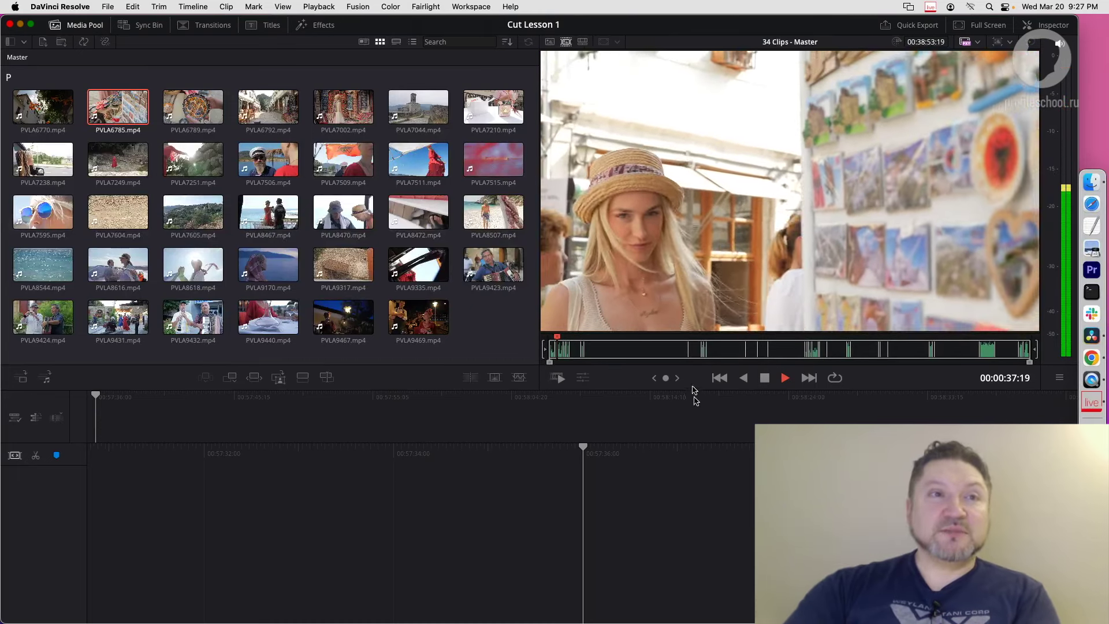
Step to the car interior, PVLA7249 and PVLA8470 clips in the source tape, playing from each
{"action": "left_click_drag", "start_coordinate": [688, 351], "coordinate": [693, 364]}
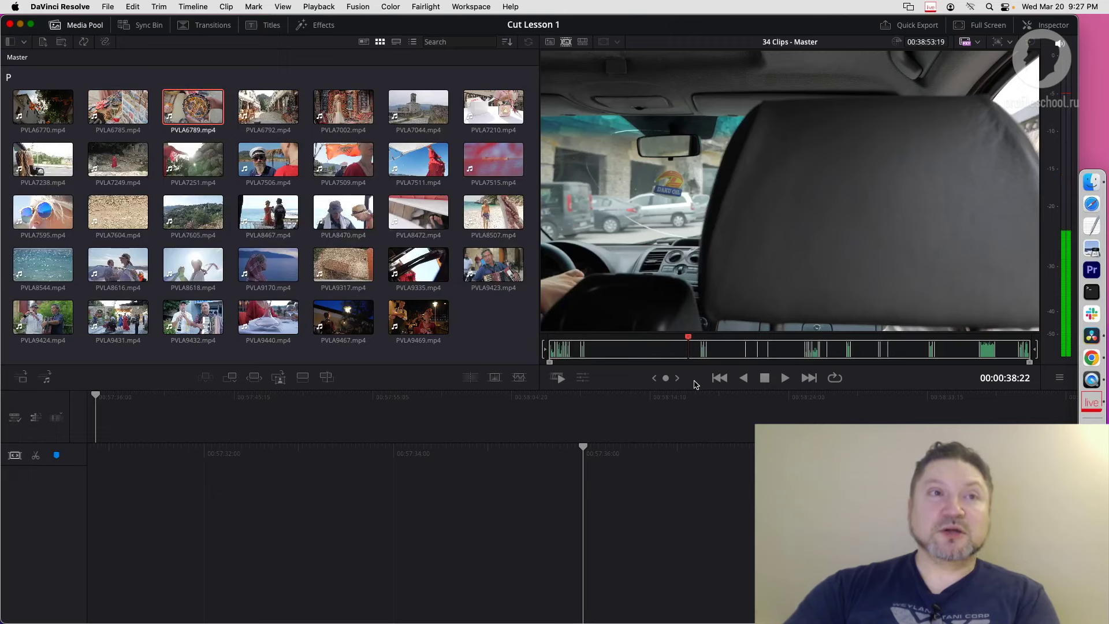
{"action": "left_click", "coordinate": [721, 378]}
{"action": "key", "text": "space"}
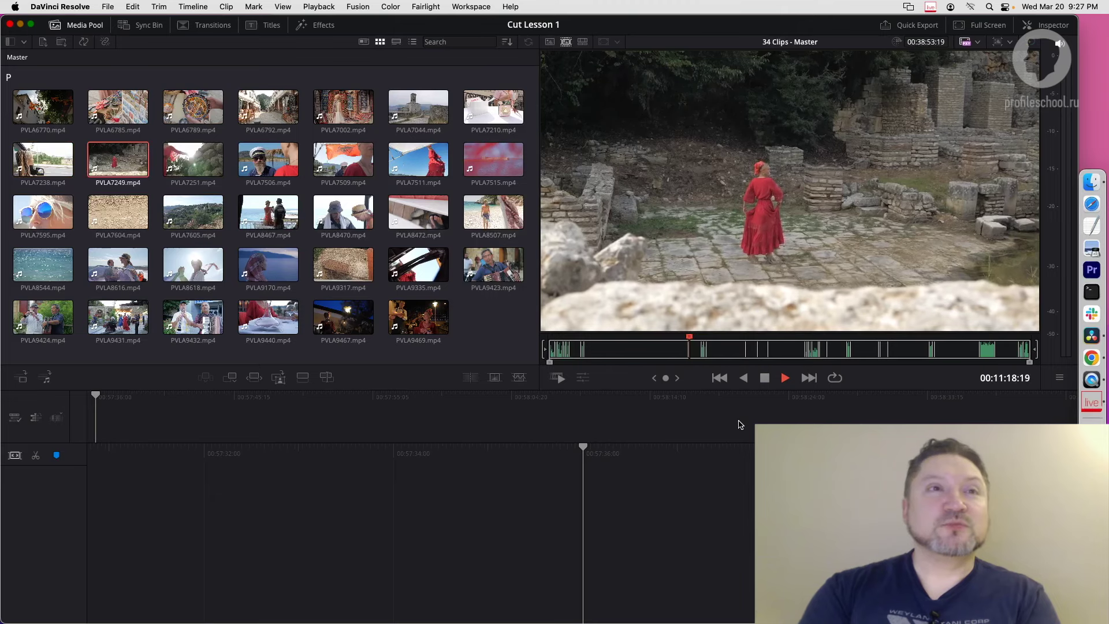
{"action": "left_click", "coordinate": [813, 350]}
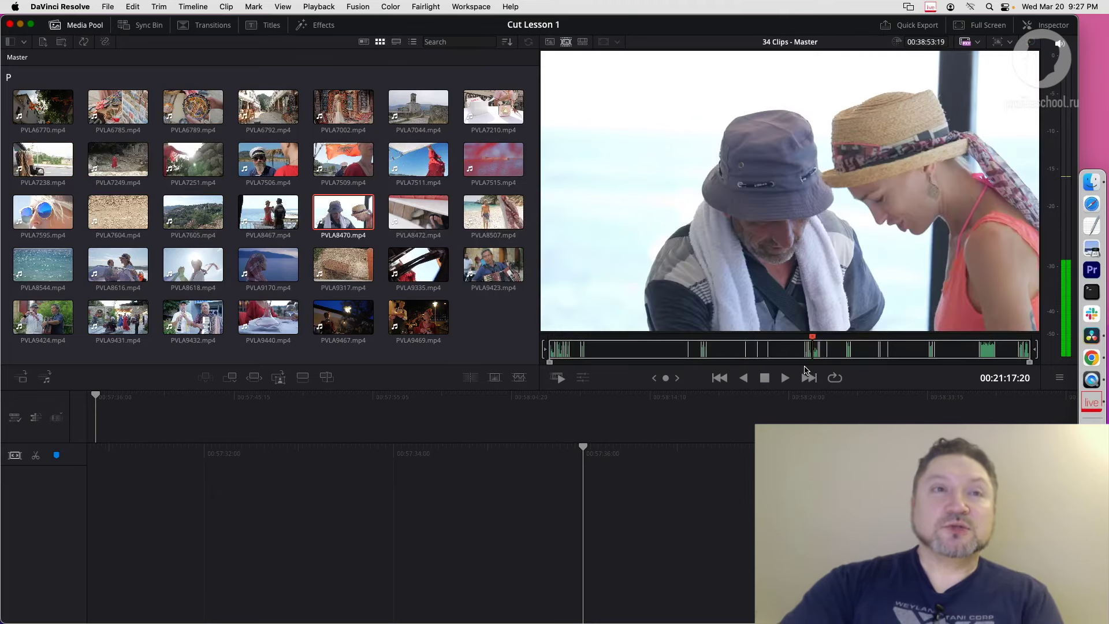
{"action": "key", "text": "space"}
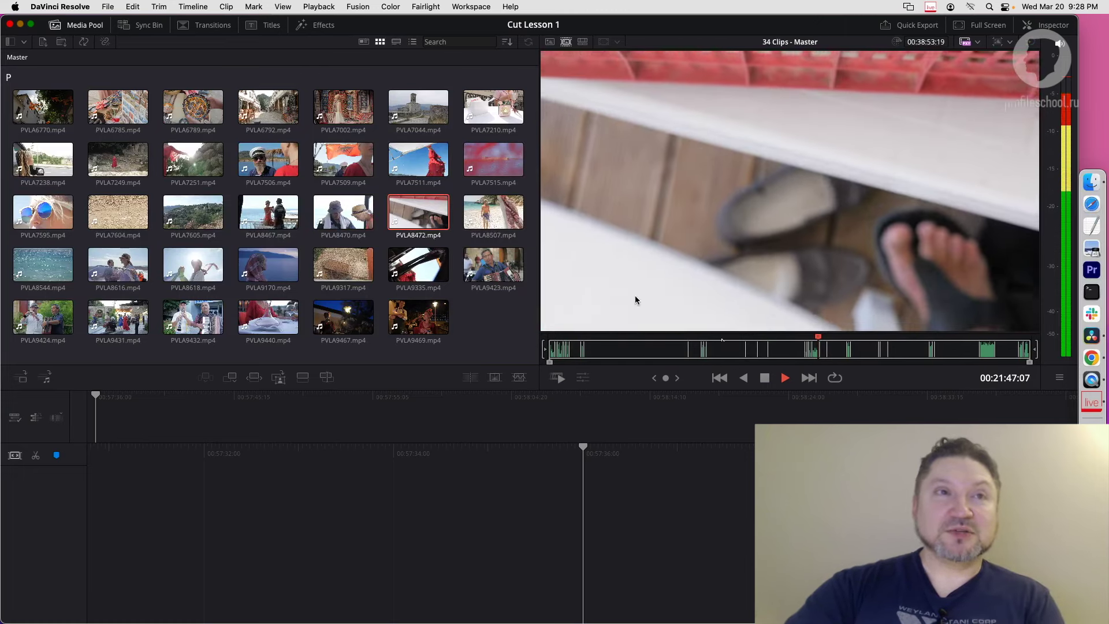
Jump to beach clip PVLA8507, return to the timeline viewer, and load captain clip PVLA7506
{"action": "left_click", "coordinate": [492, 222]}
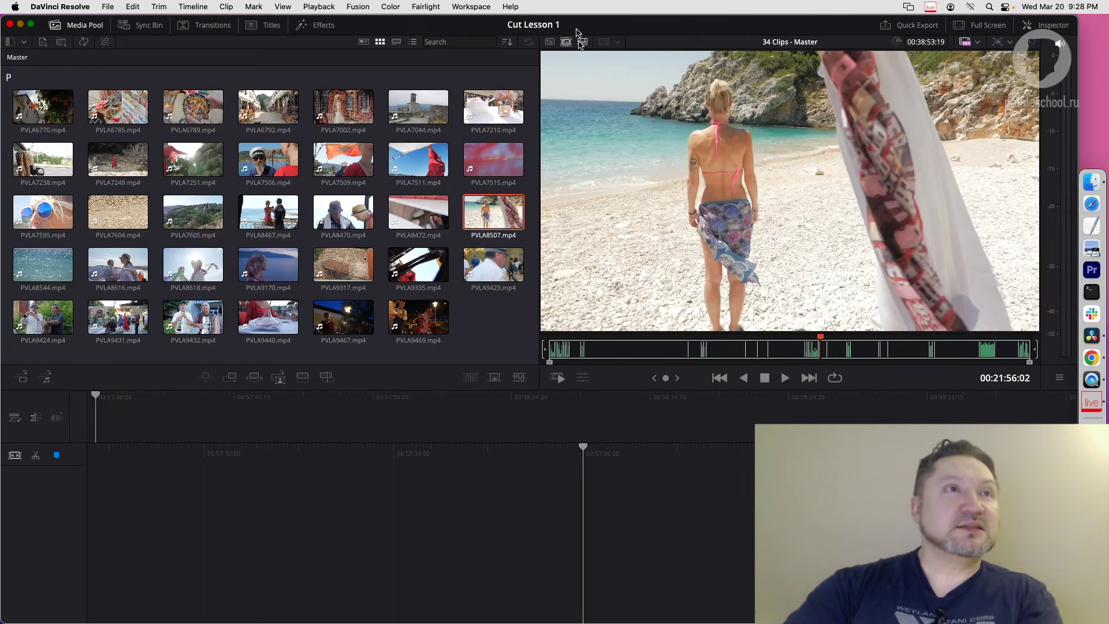
{"action": "left_click", "coordinate": [581, 43]}
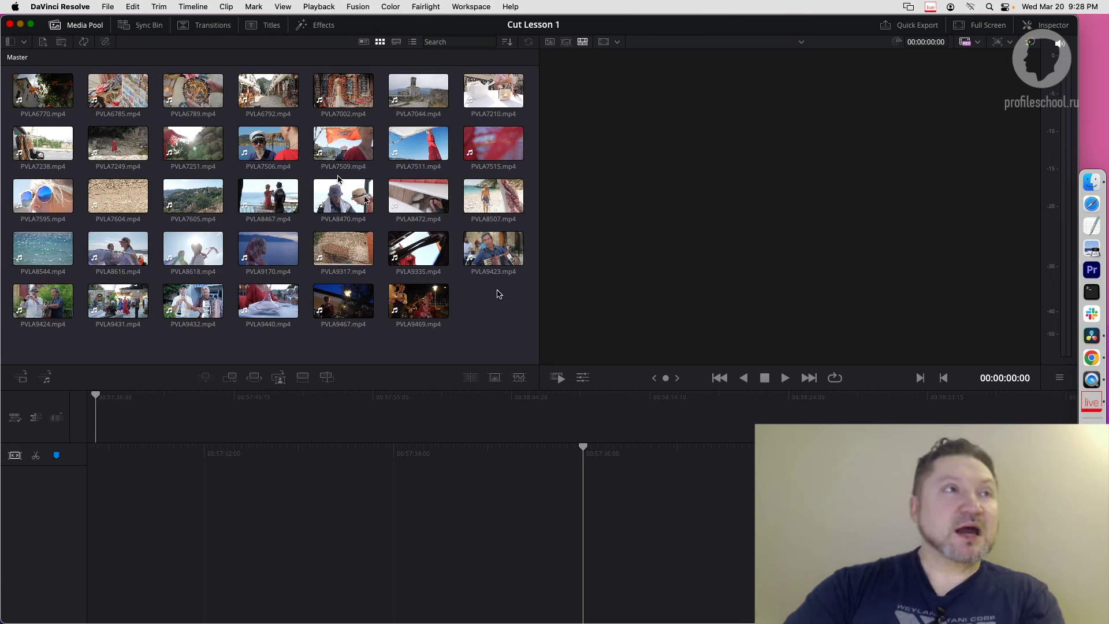
{"action": "left_click", "coordinate": [262, 153]}
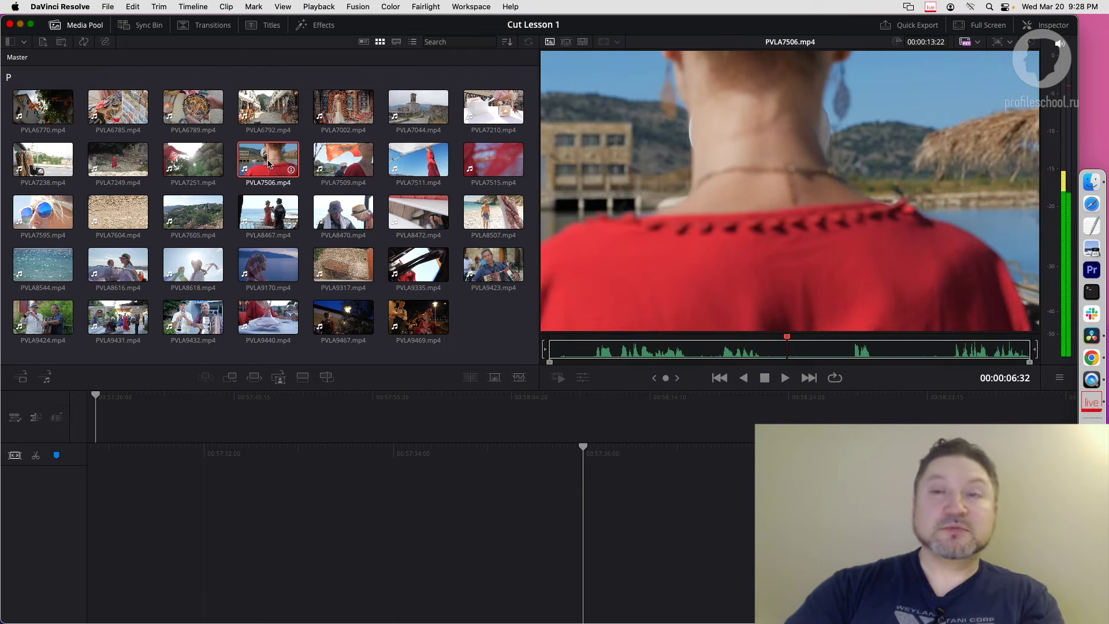
Drag captain clip PVLA7506 to the start of the empty timeline, creating Timeline 1
{"action": "left_click_drag", "start_coordinate": [269, 161], "coordinate": [473, 470]}
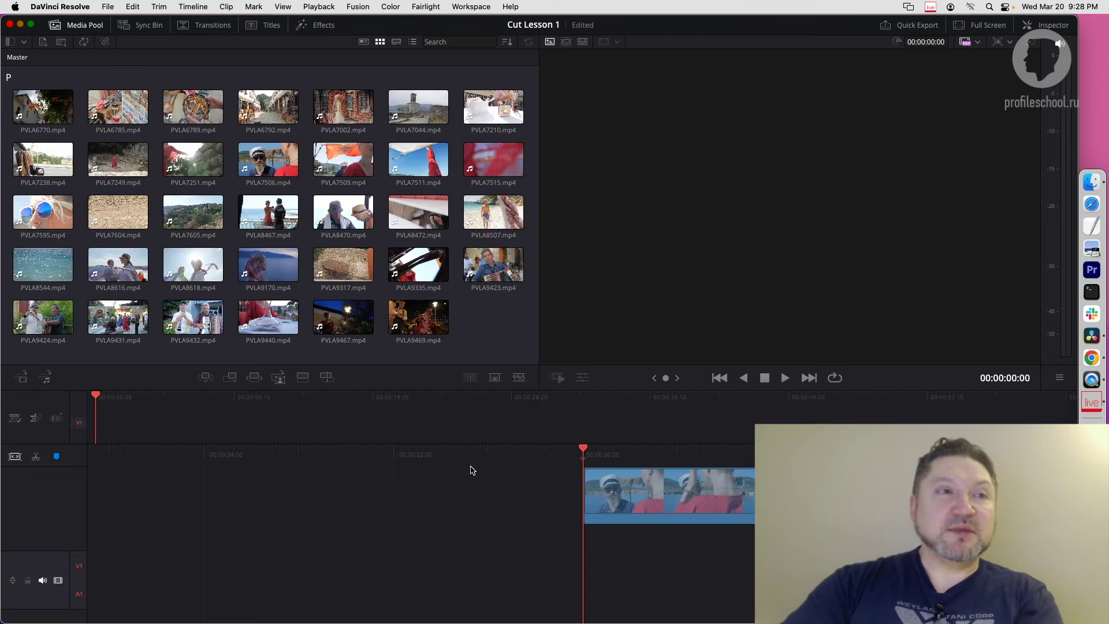
{"action": "mouse_move", "coordinate": [473, 470]}
{"action": "left_mouse_down"}
{"action": "mouse_move", "coordinate": [456, 412]}
{"action": "mouse_move", "coordinate": [533, 525]}
{"action": "left_mouse_up"}
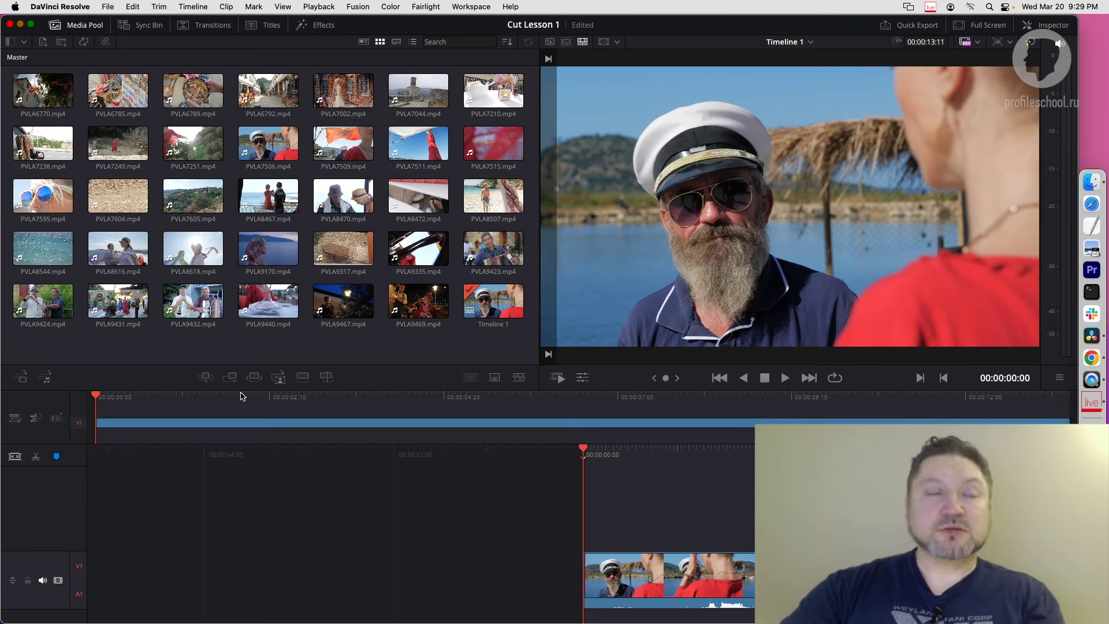
{"action": "mouse_move", "coordinate": [215, 399]}
{"action": "left_mouse_down"}
{"action": "mouse_move", "coordinate": [876, 414]}
{"action": "mouse_move", "coordinate": [400, 410]}
{"action": "left_mouse_up"}
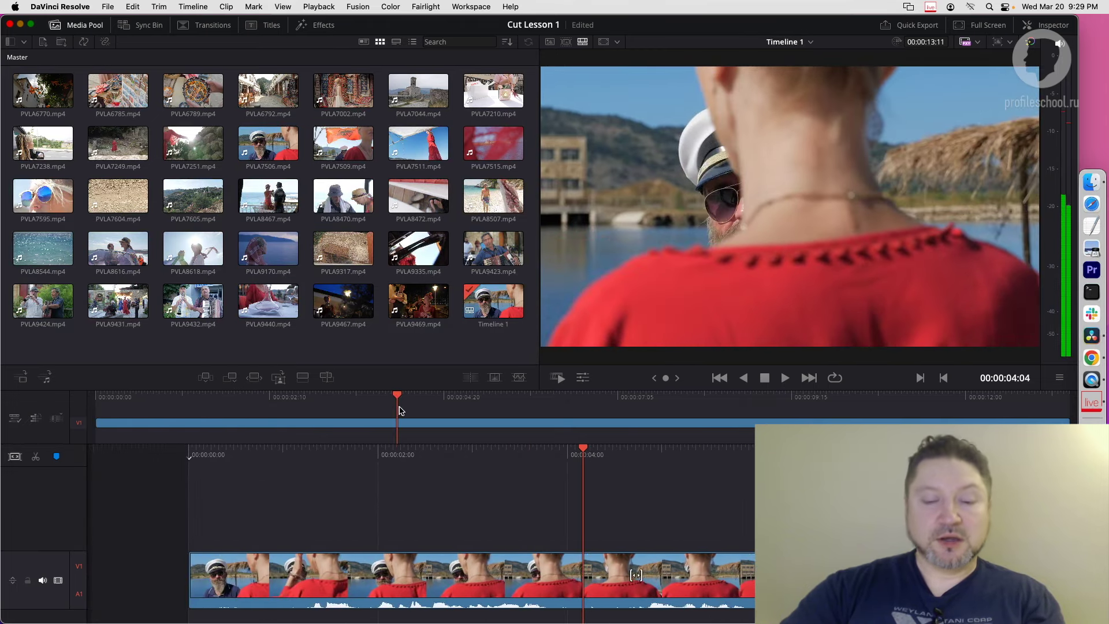
{"action": "key", "text": "space"}
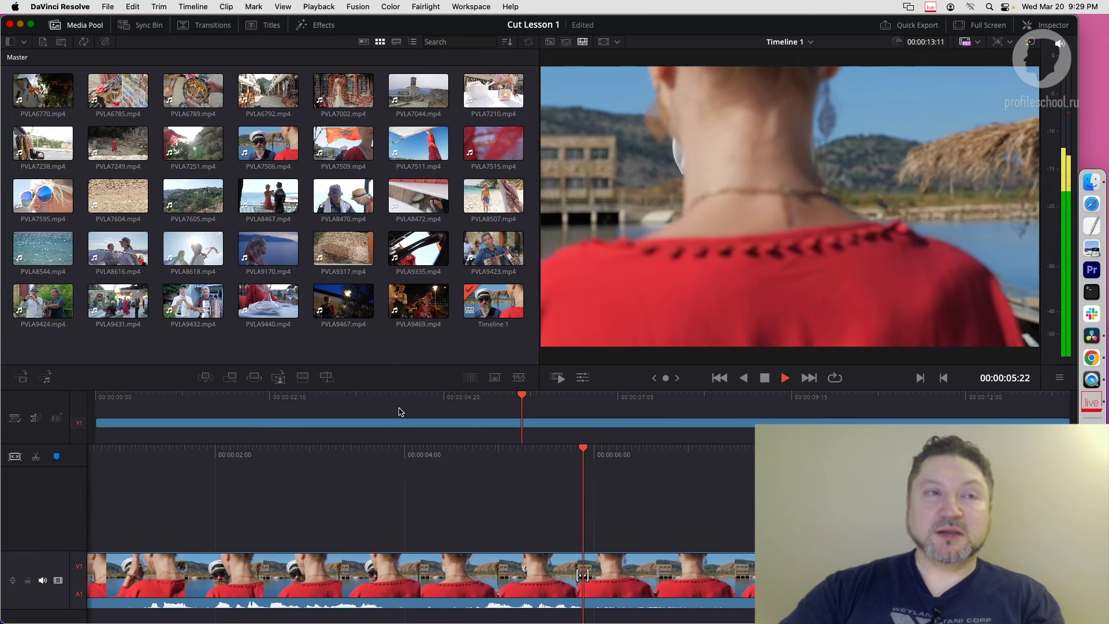
{"action": "key", "text": "space"}
{"action": "mouse_move", "coordinate": [562, 393]}
{"action": "left_mouse_down"}
{"action": "mouse_move", "coordinate": [738, 393]}
{"action": "mouse_move", "coordinate": [319, 405]}
{"action": "left_mouse_up"}
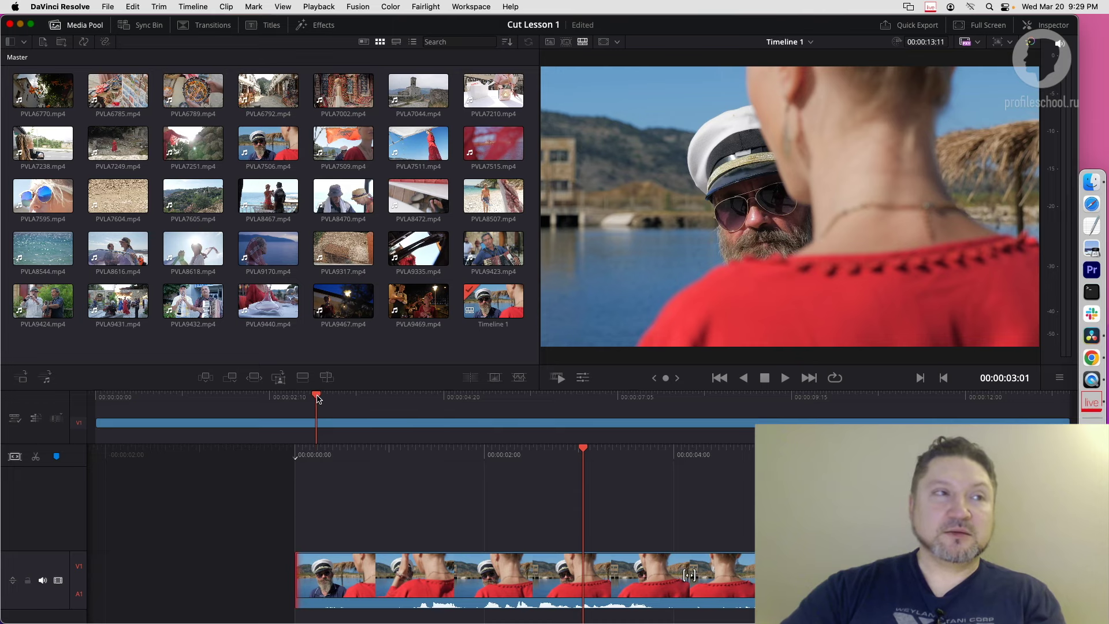
{"action": "left_click_drag", "start_coordinate": [321, 400], "coordinate": [480, 402]}
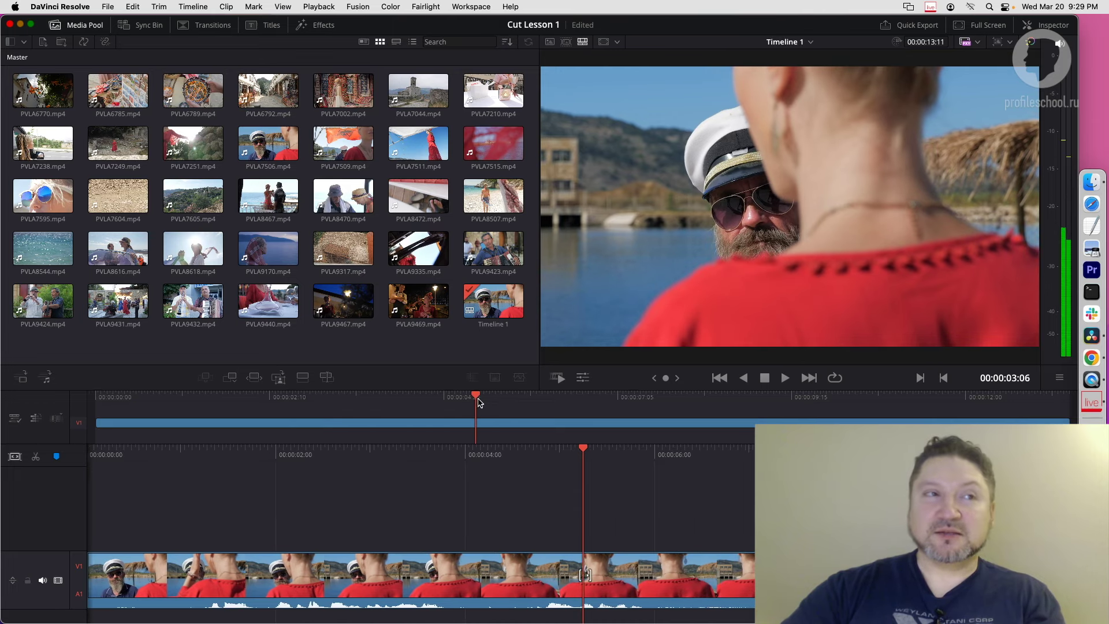
{"action": "left_click", "coordinate": [807, 397]}
{"action": "mouse_move", "coordinate": [807, 397]}
{"action": "left_mouse_down"}
{"action": "mouse_move", "coordinate": [860, 397]}
{"action": "mouse_move", "coordinate": [770, 396]}
{"action": "left_mouse_up"}
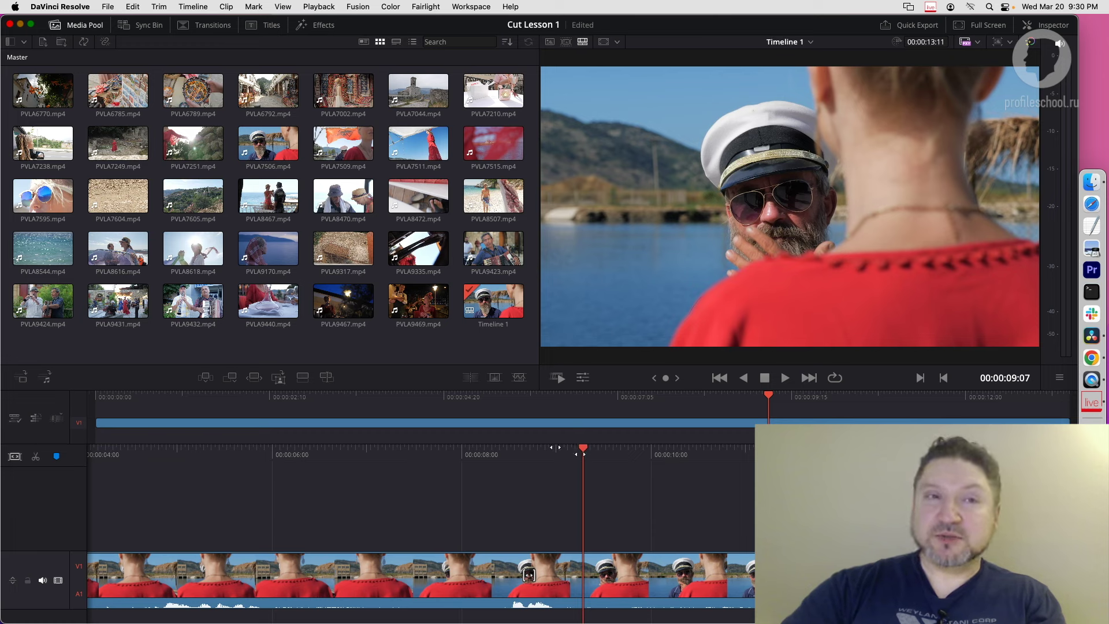
{"action": "left_click_drag", "start_coordinate": [605, 459], "coordinate": [747, 456]}
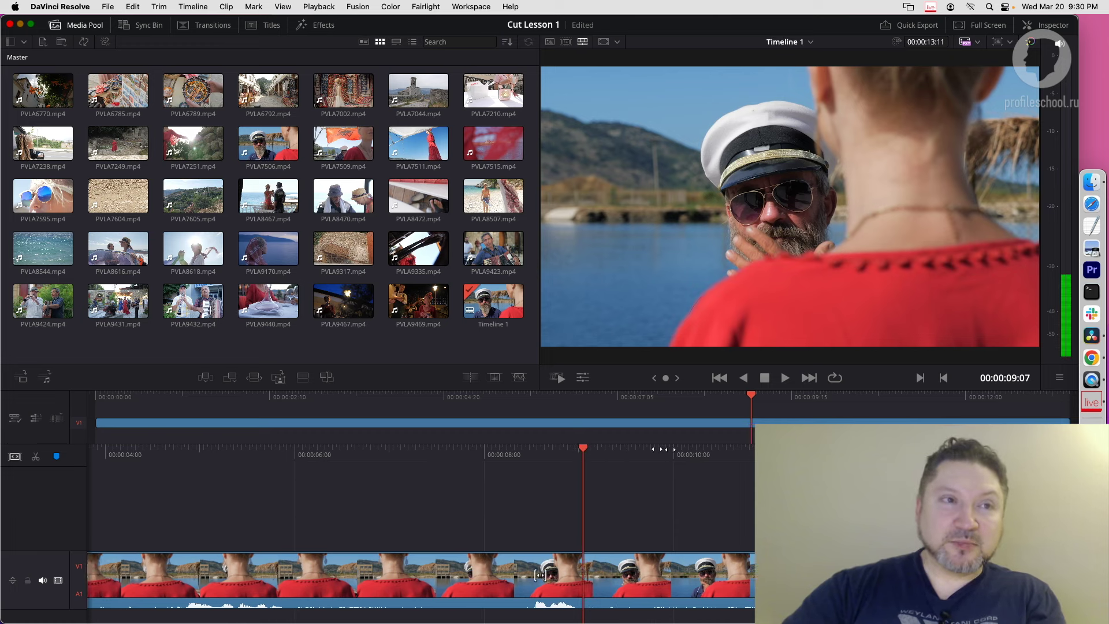
{"action": "left_click_drag", "start_coordinate": [670, 455], "coordinate": [589, 444]}
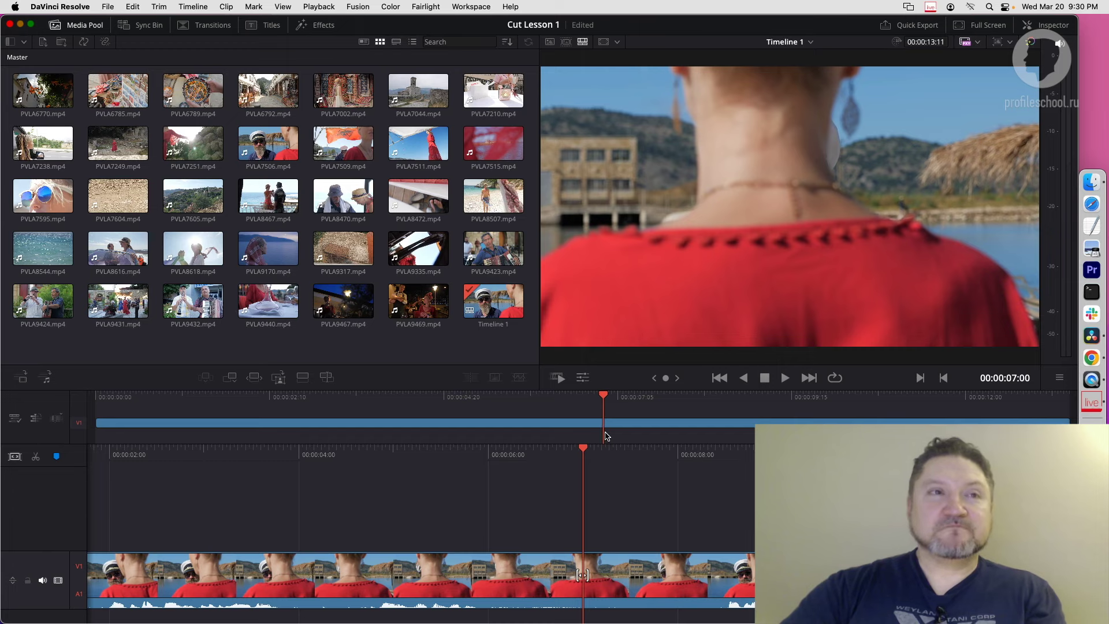
{"action": "left_click_drag", "start_coordinate": [603, 395], "coordinate": [449, 399]}
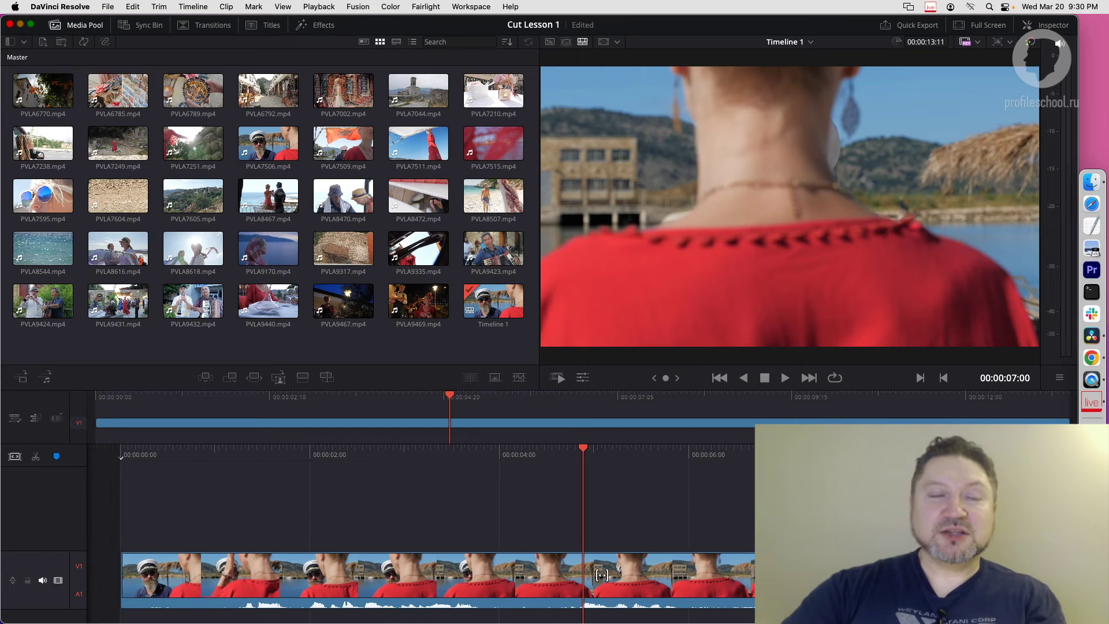
{"action": "left_click_drag", "start_coordinate": [583, 455], "coordinate": [592, 456]}
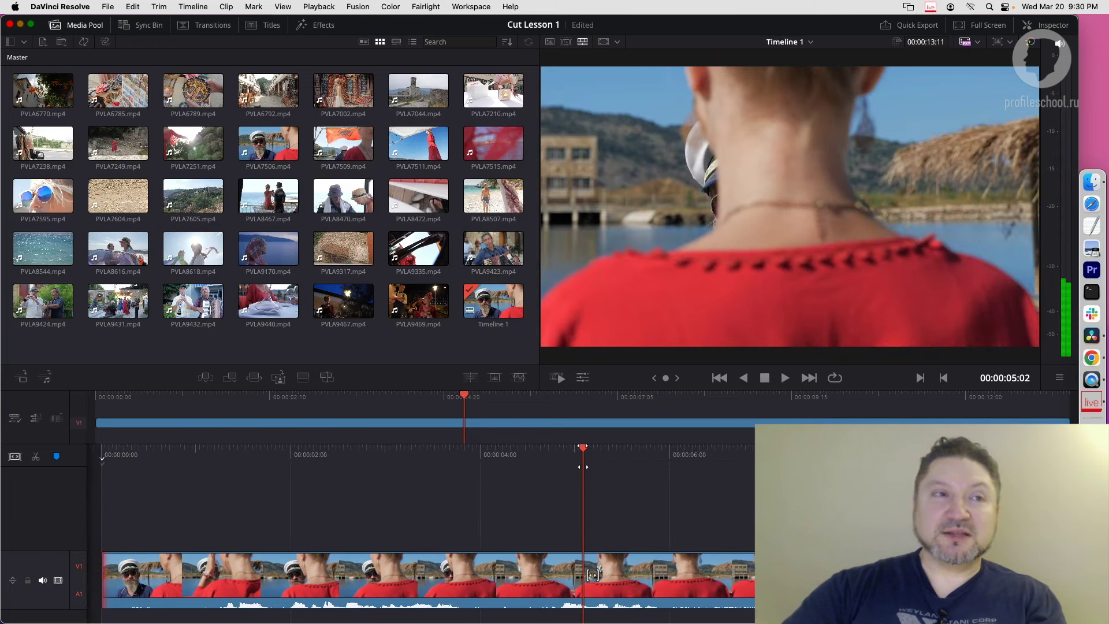
{"action": "left_click_drag", "start_coordinate": [587, 448], "coordinate": [628, 452]}
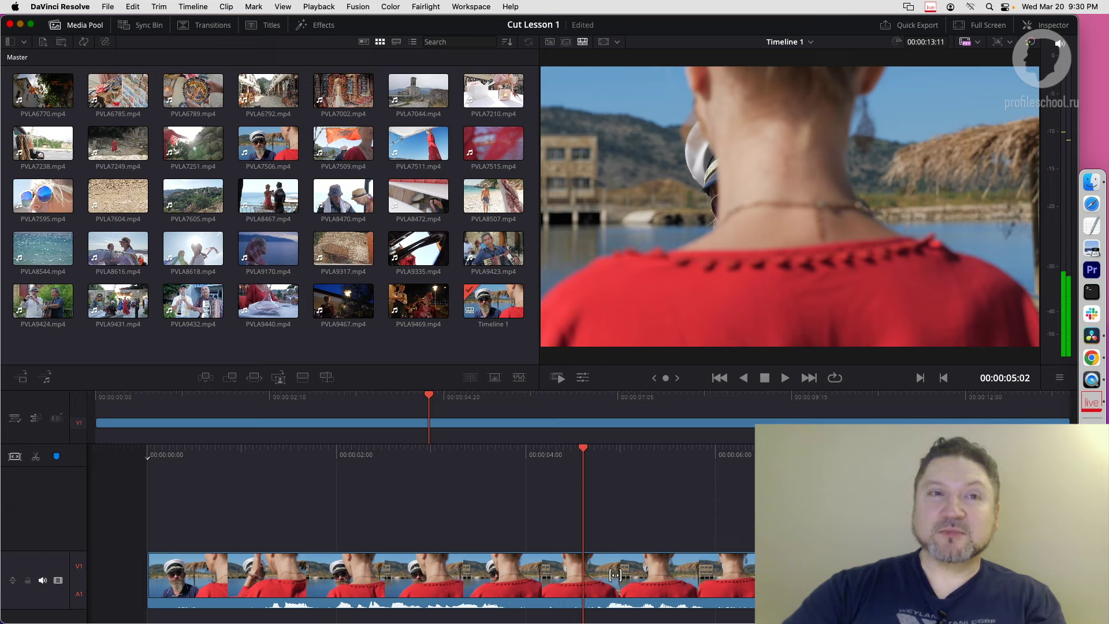
{"action": "left_click_drag", "start_coordinate": [615, 574], "coordinate": [582, 575]}
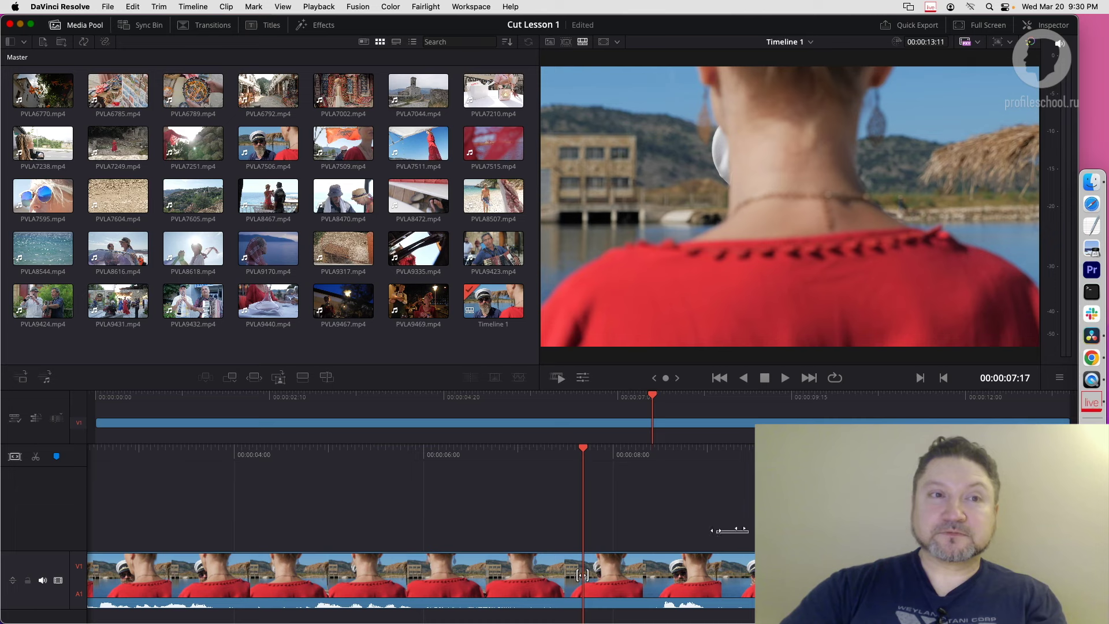
{"action": "left_click_drag", "start_coordinate": [696, 523], "coordinate": [617, 502]}
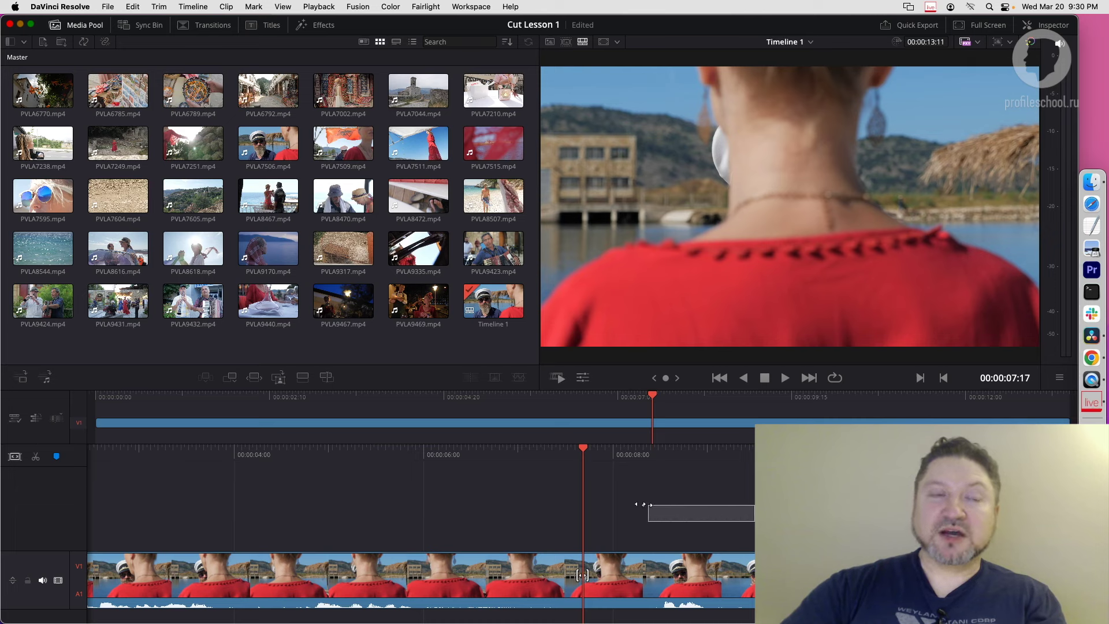
{"action": "left_click_drag", "start_coordinate": [617, 501], "coordinate": [656, 505]}
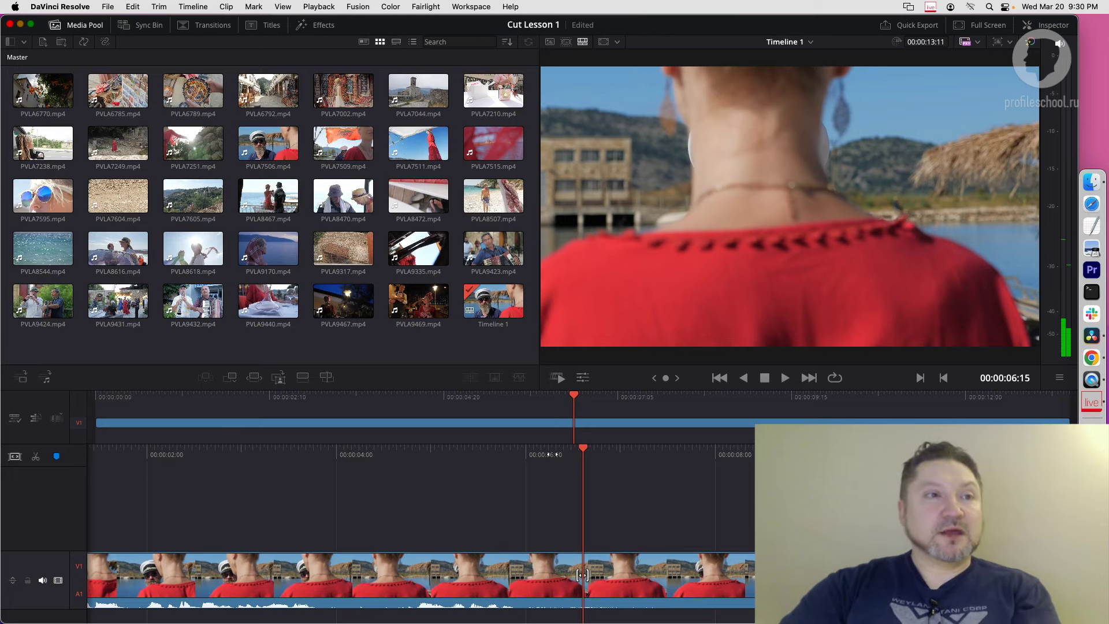
{"action": "left_click_drag", "start_coordinate": [582, 575], "coordinate": [685, 574]}
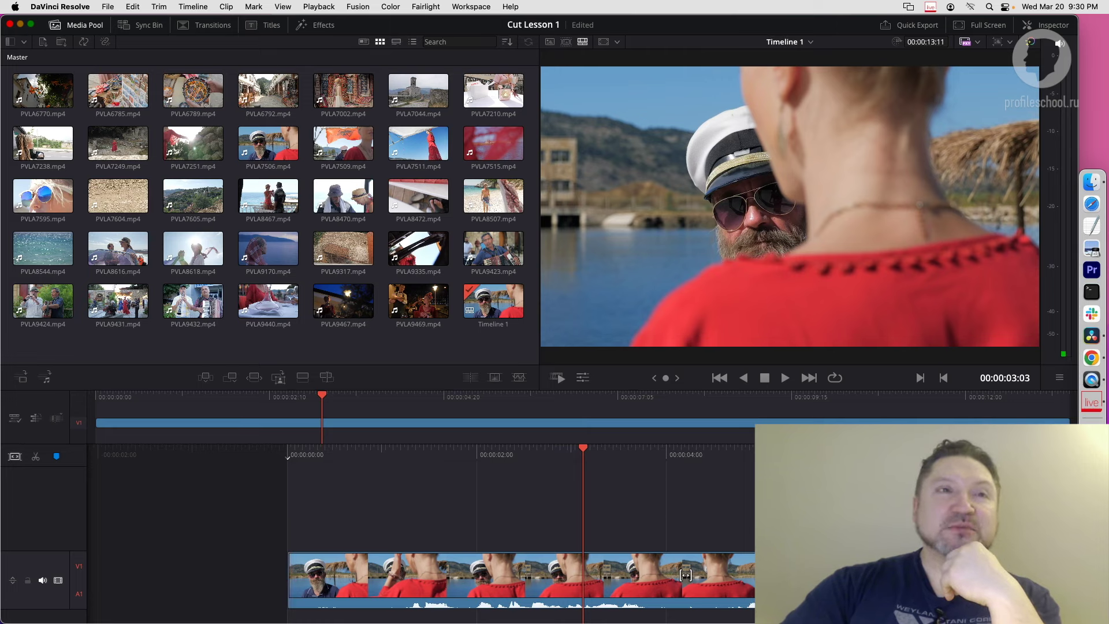
Play from the start, stop at 00:00:09:23, save the project and split the clip there
{"action": "key", "text": "Home"}
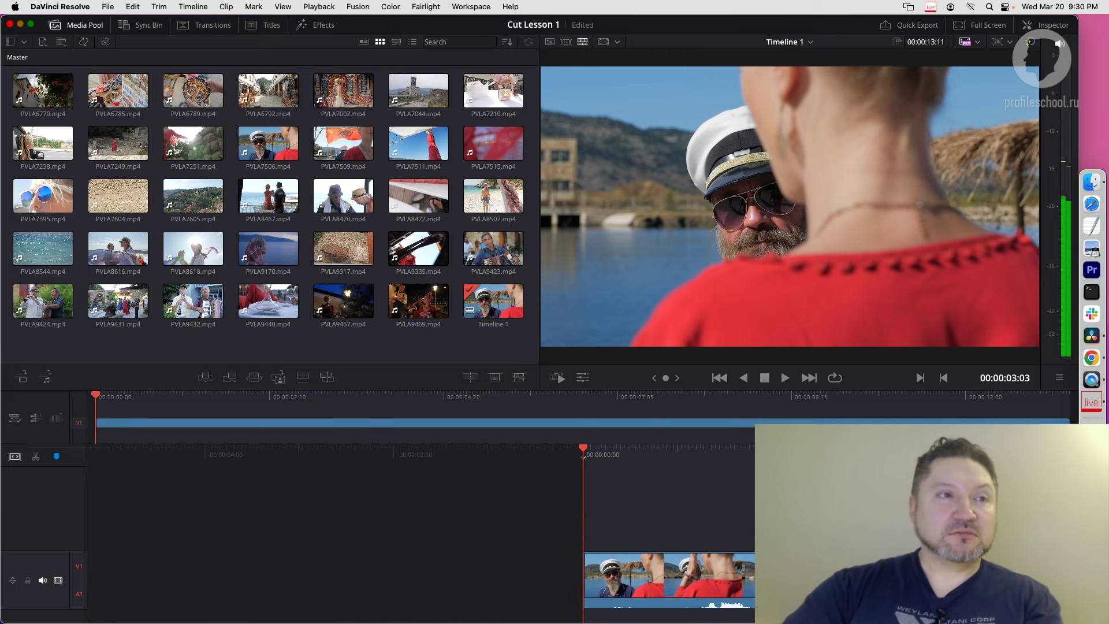
{"action": "key", "text": "space"}
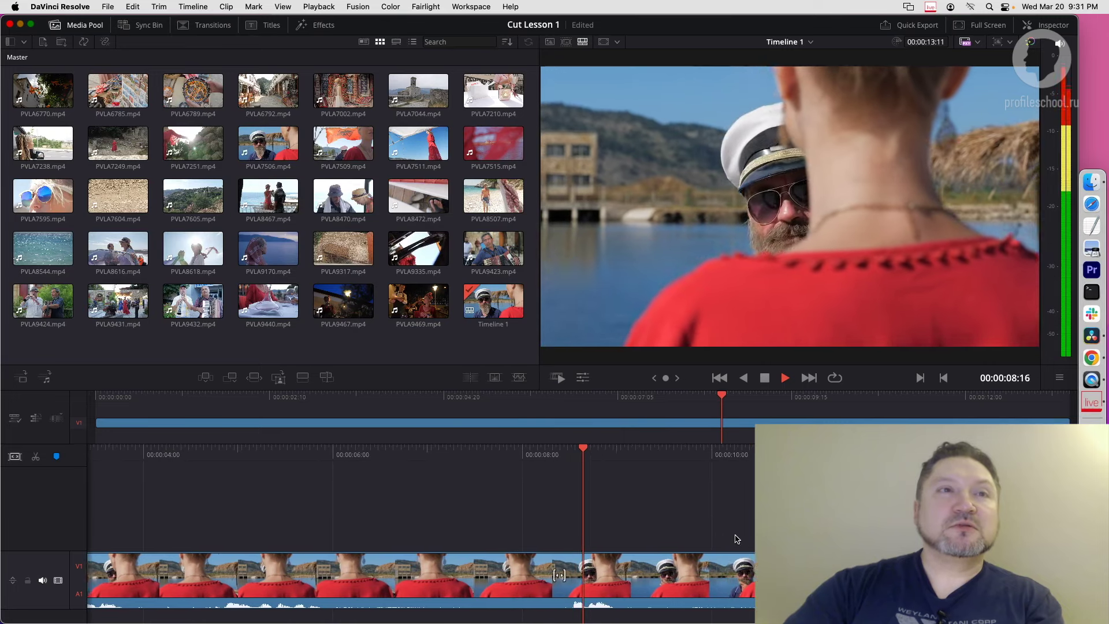
{"action": "key", "text": "space"}
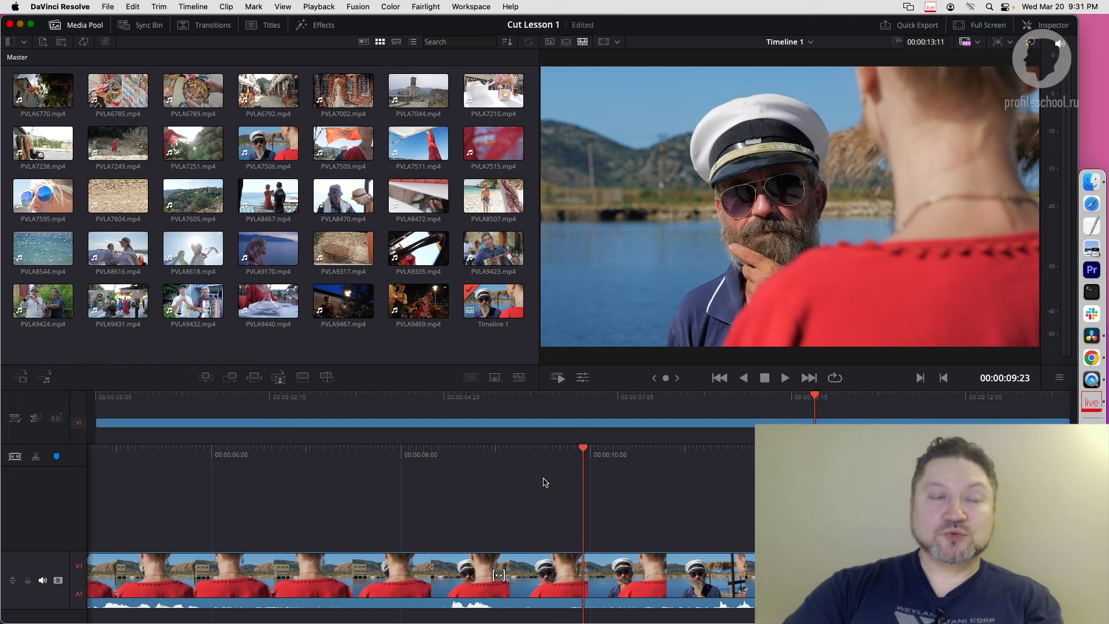
{"action": "key", "text": "super+s"}
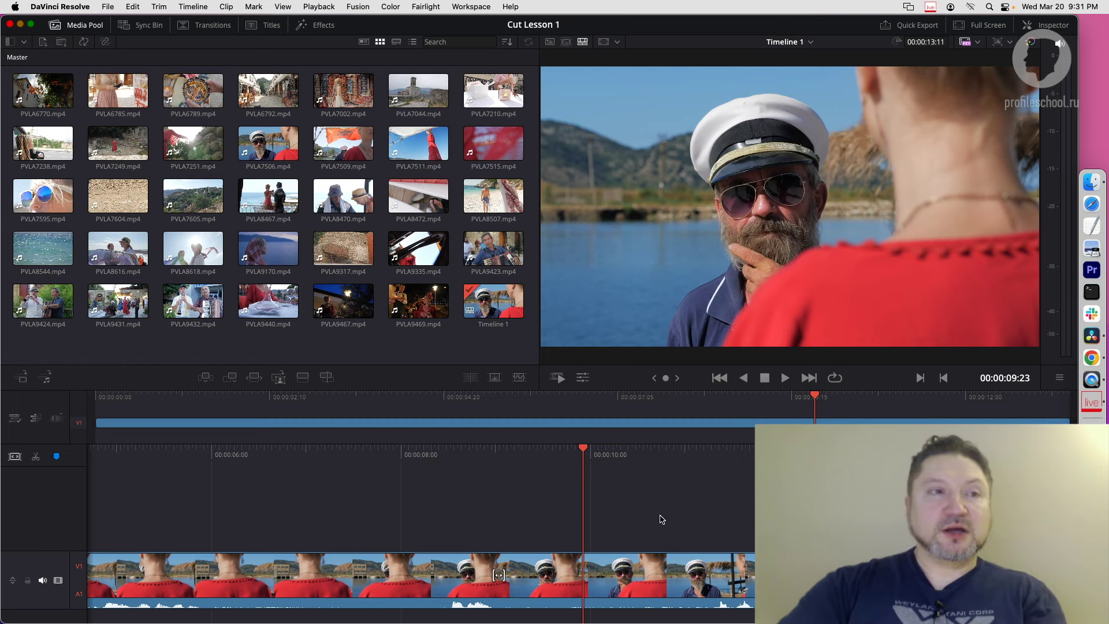
{"action": "key", "text": "super+b"}
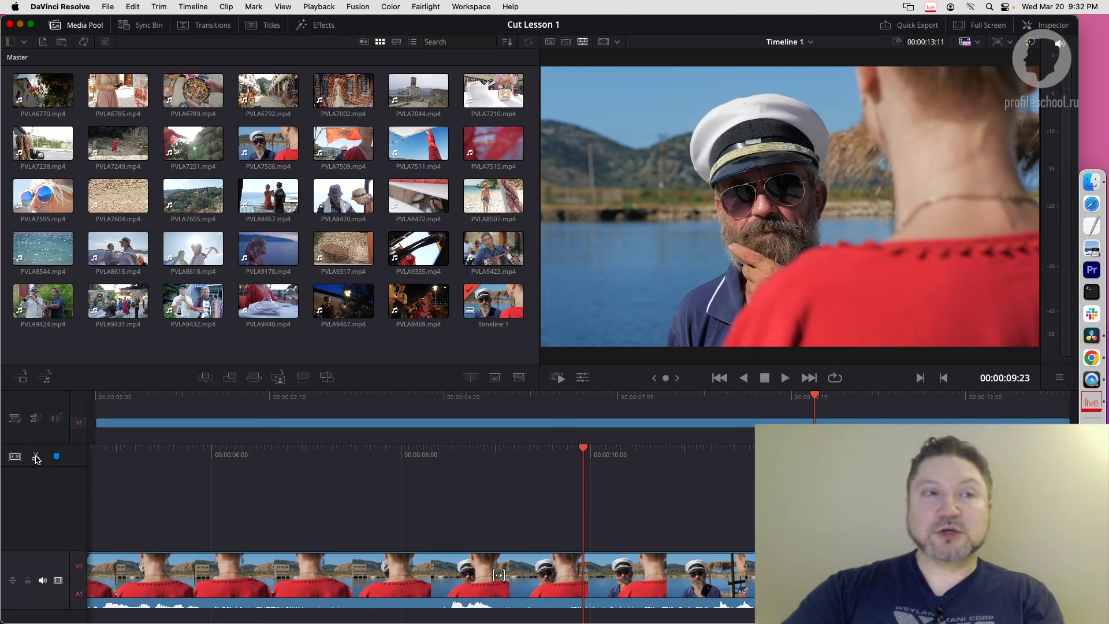
Blade the captain clip at 00:00:09:23 and ripple delete the first part, leaving a 3:13 timeline
{"action": "left_click", "coordinate": [36, 458]}
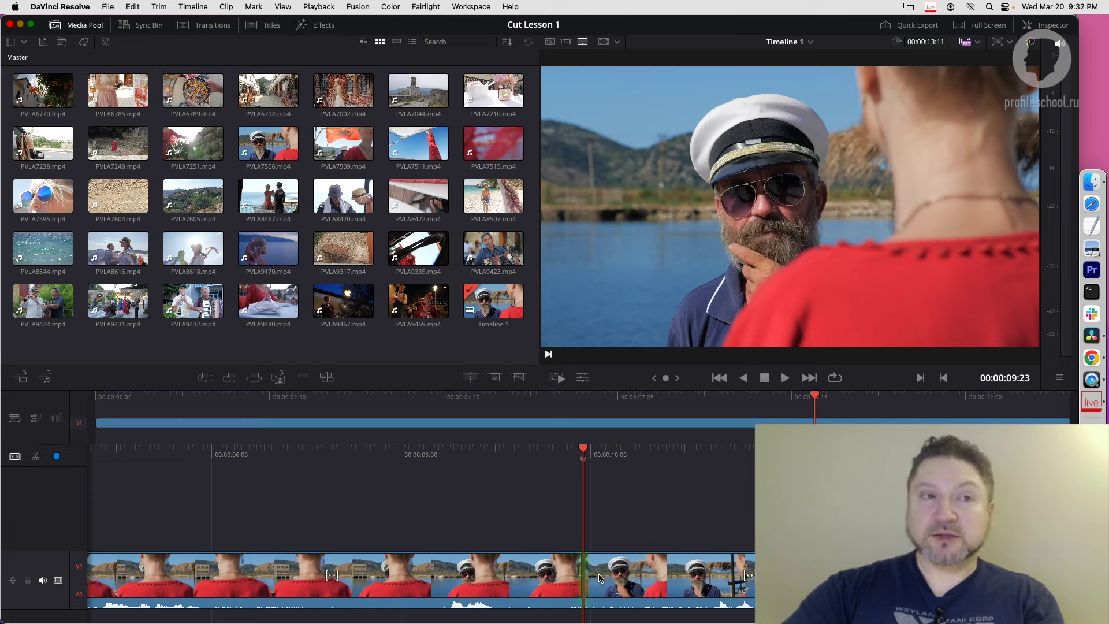
{"action": "left_click", "coordinate": [586, 556]}
{"action": "key", "text": "Delete"}
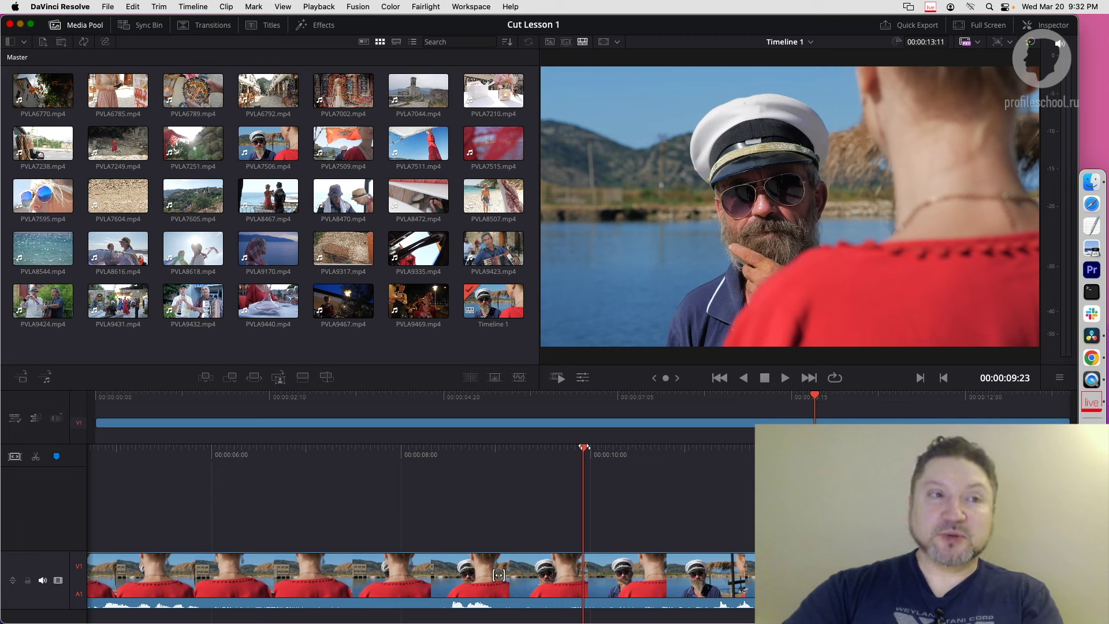
{"action": "mouse_move", "coordinate": [582, 431]}
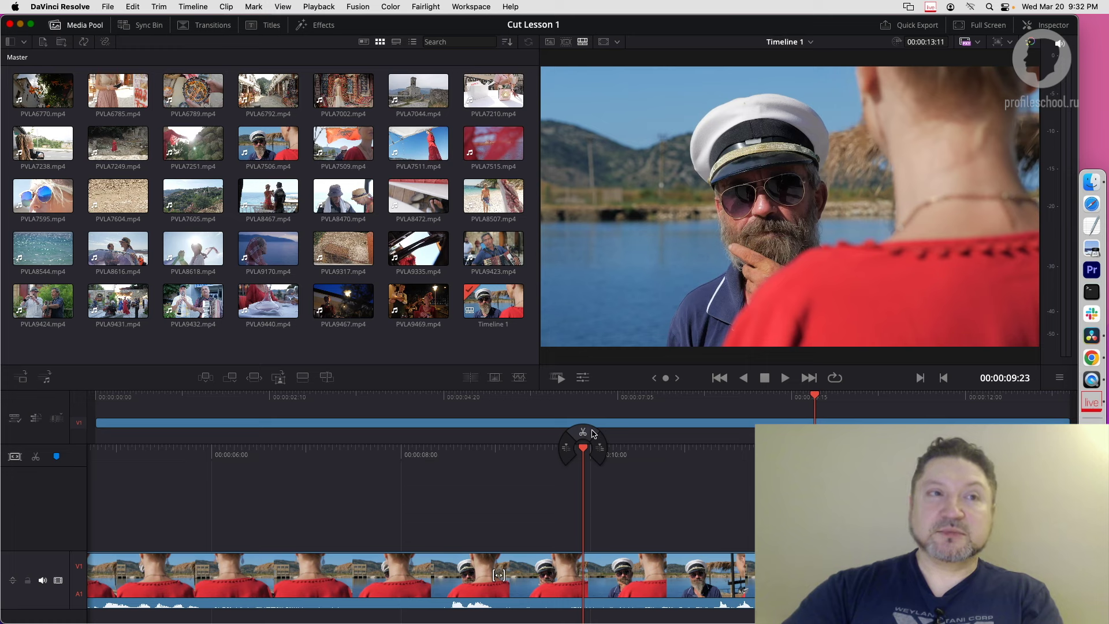
{"action": "left_click", "coordinate": [592, 431]}
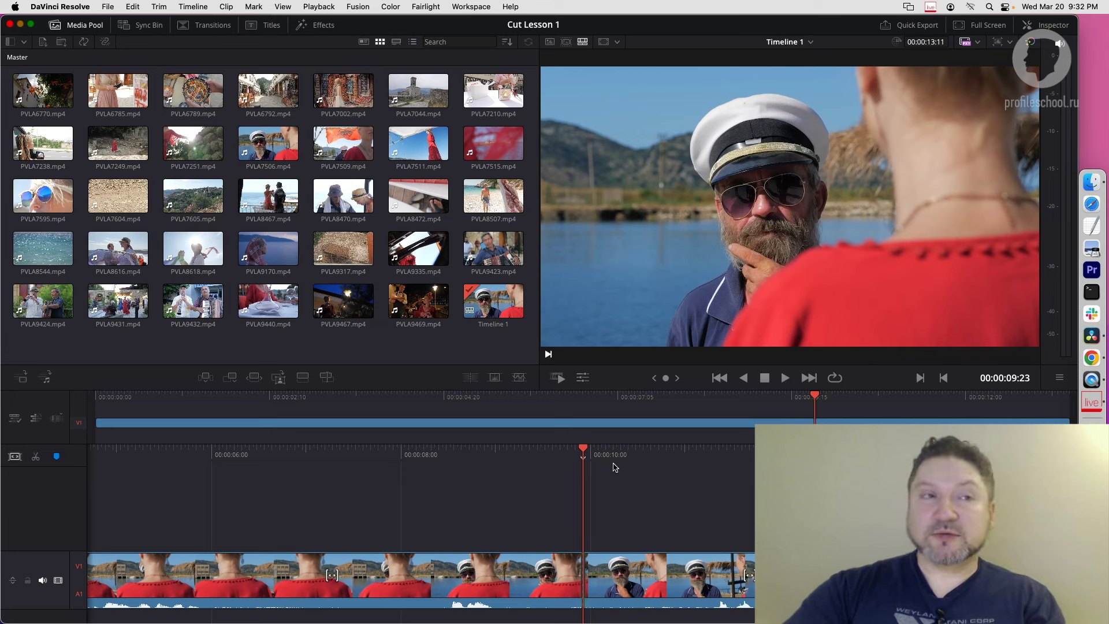
{"action": "left_click", "coordinate": [590, 604]}
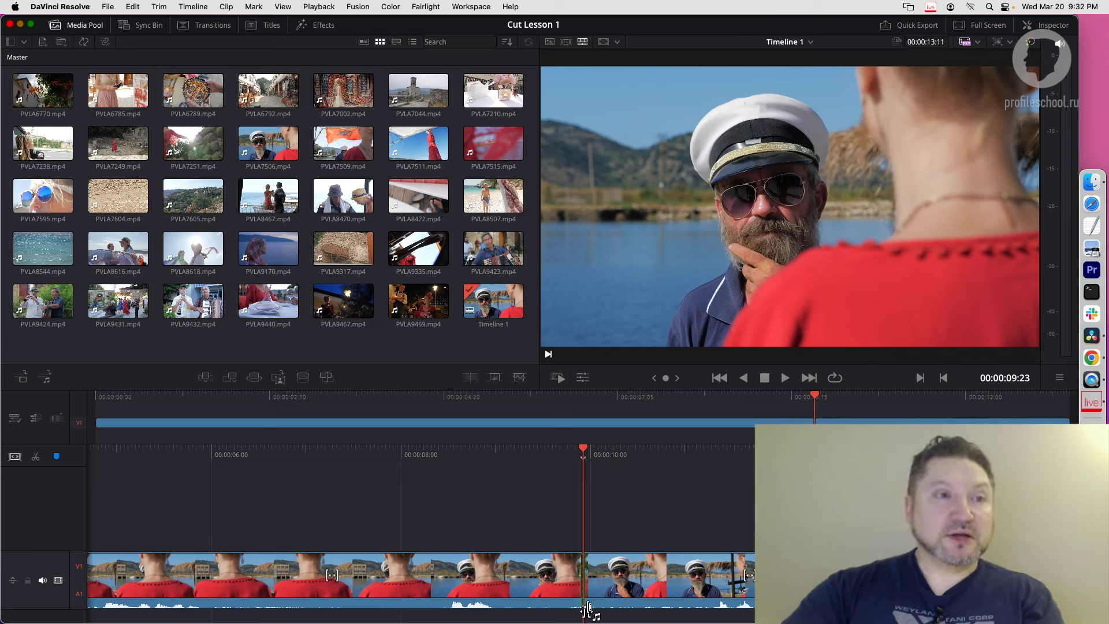
{"action": "left_click", "coordinate": [516, 581]}
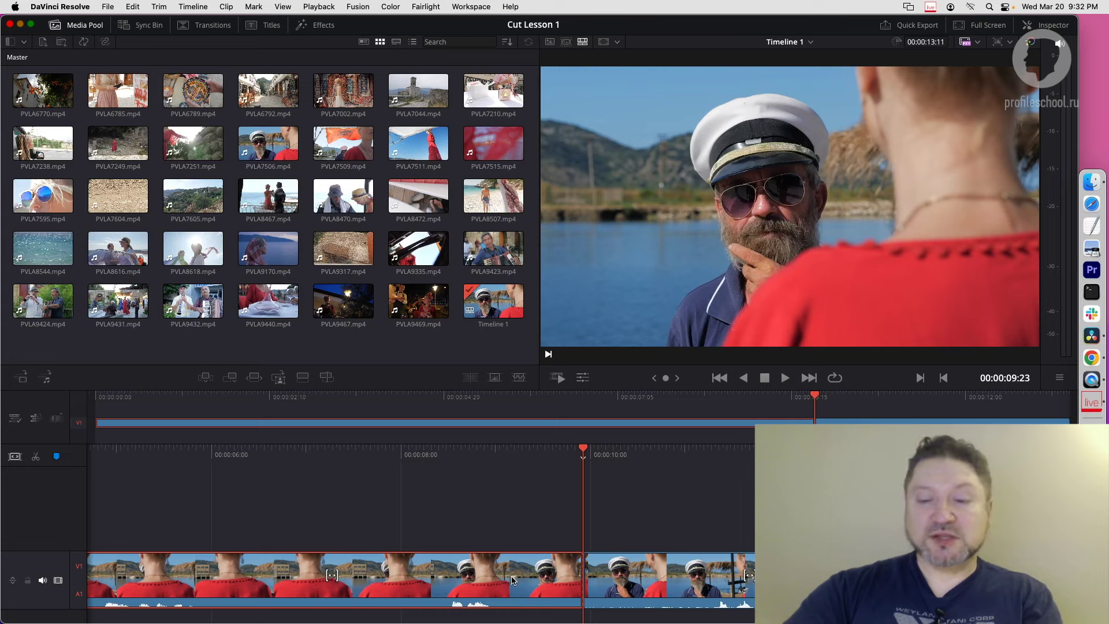
{"action": "key", "text": "v"}
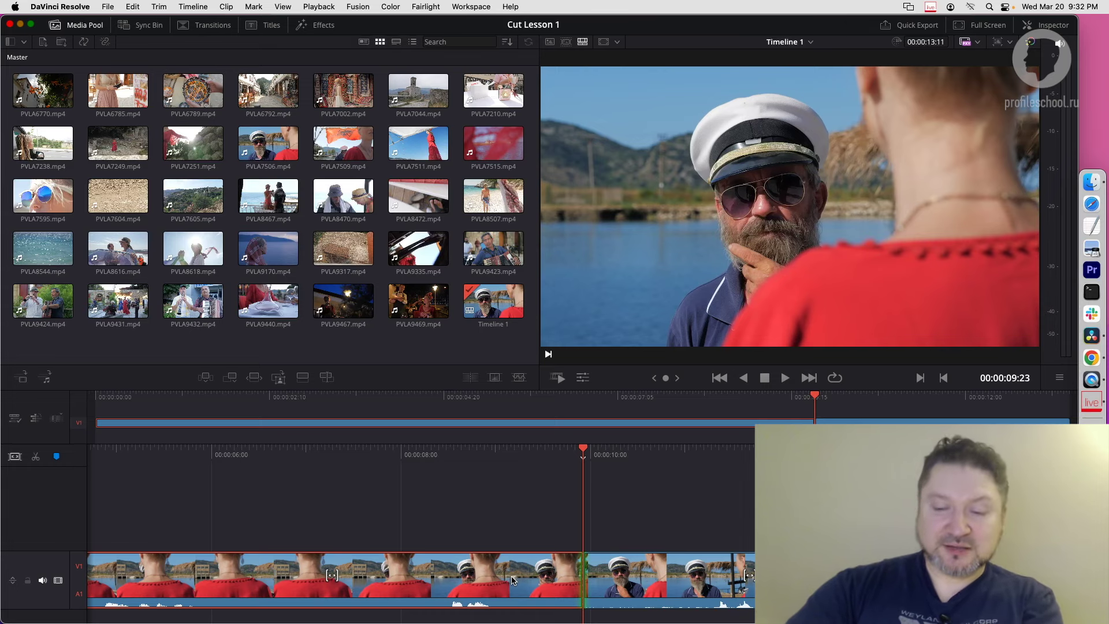
{"action": "key", "text": "BackSpace"}
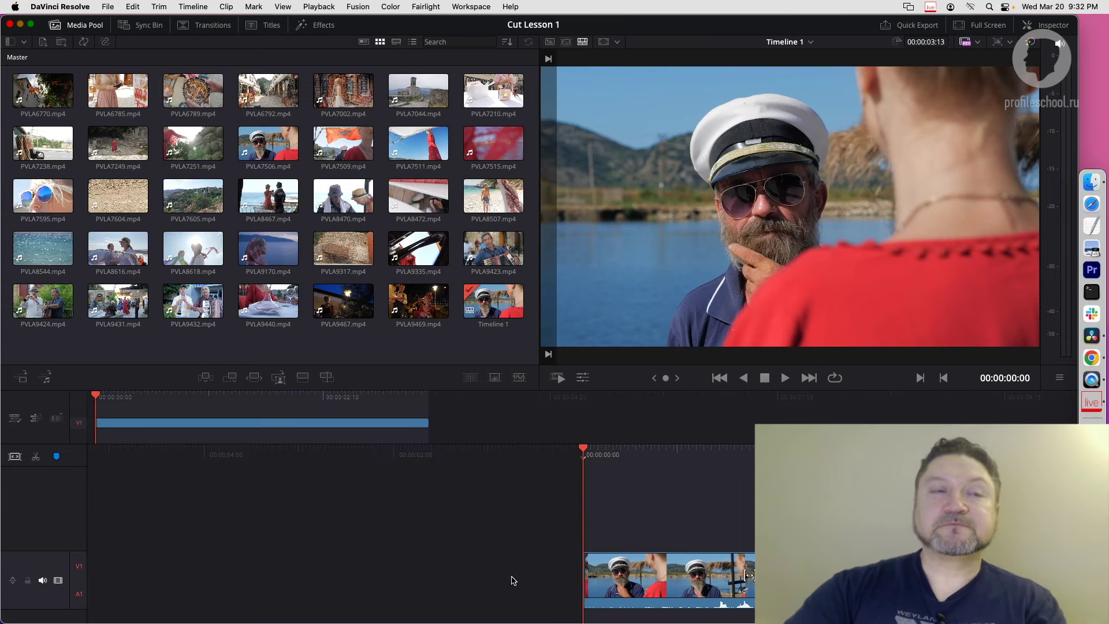
Split the captain clip at 00:00:01:08, delete the tail after it, and save the project
{"action": "key", "text": "space"}
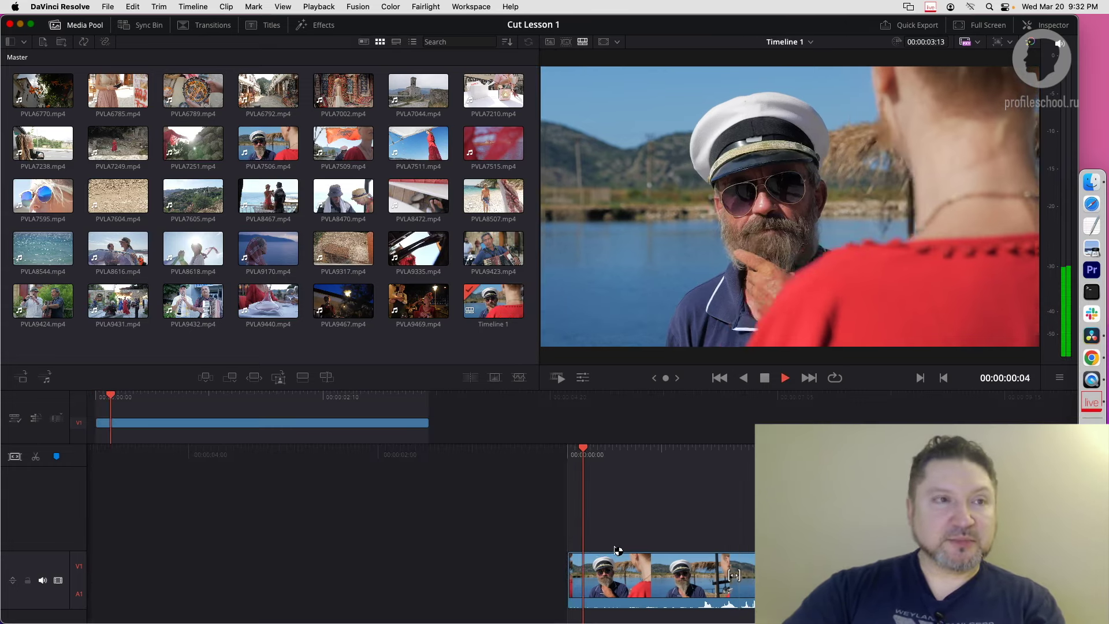
{"action": "key", "text": "space"}
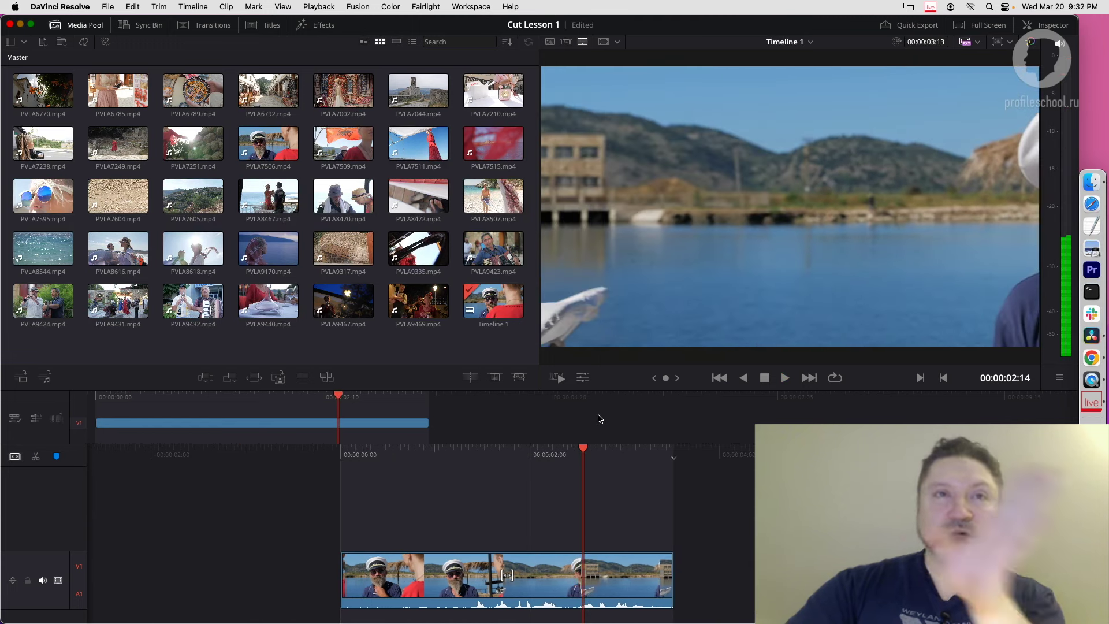
{"action": "mouse_move", "coordinate": [608, 452]}
{"action": "left_mouse_down"}
{"action": "mouse_move", "coordinate": [711, 444]}
{"action": "mouse_move", "coordinate": [695, 456]}
{"action": "left_mouse_up"}
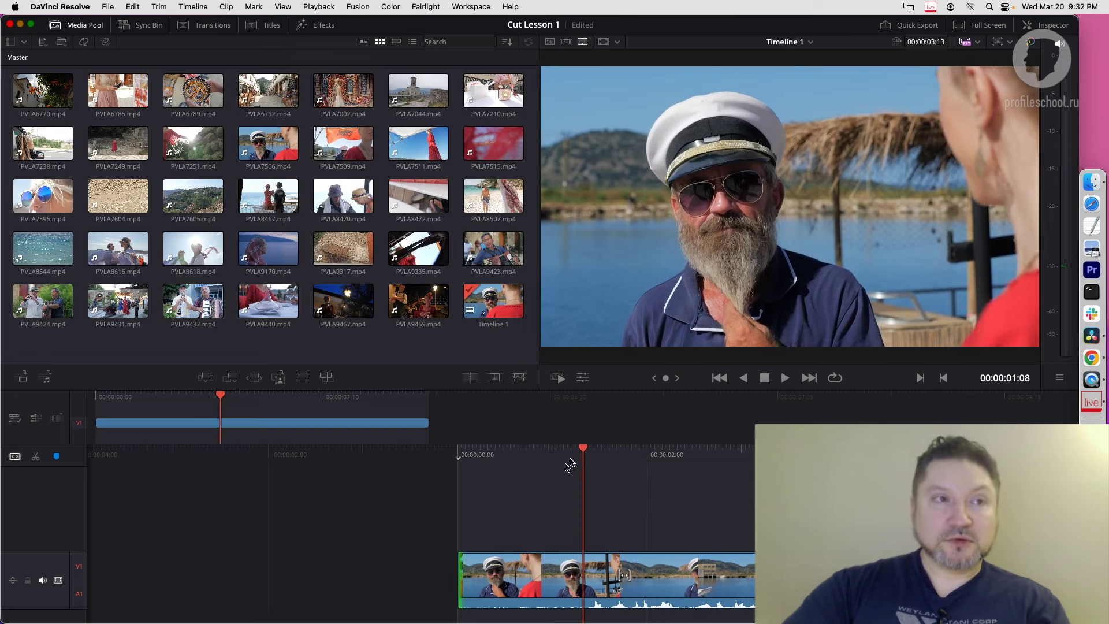
{"action": "key", "text": "super+b"}
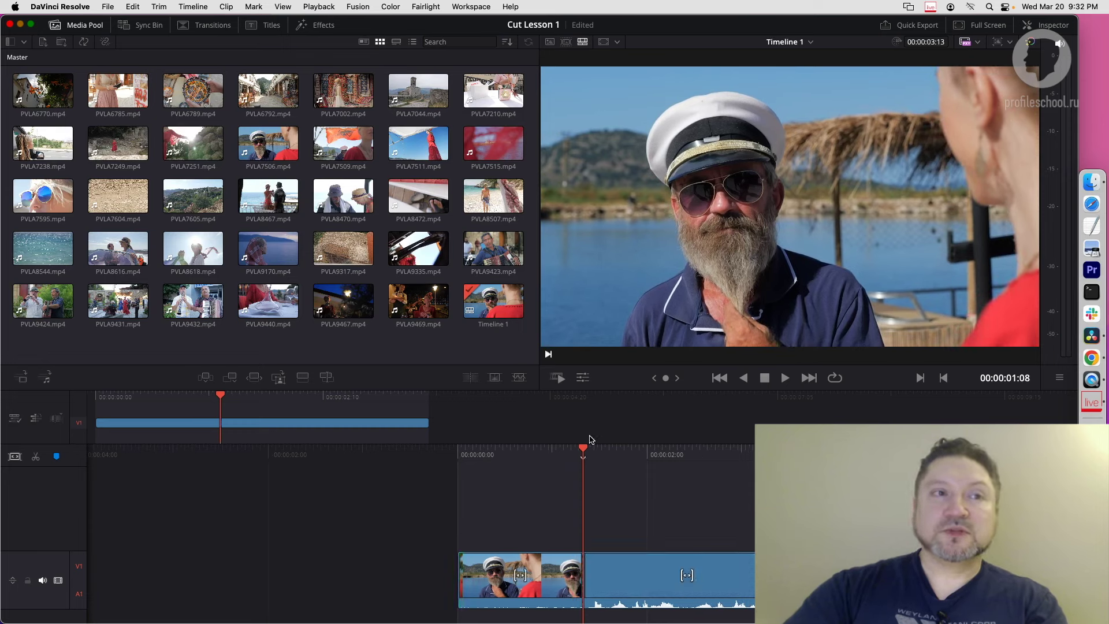
{"action": "left_click", "coordinate": [640, 590]}
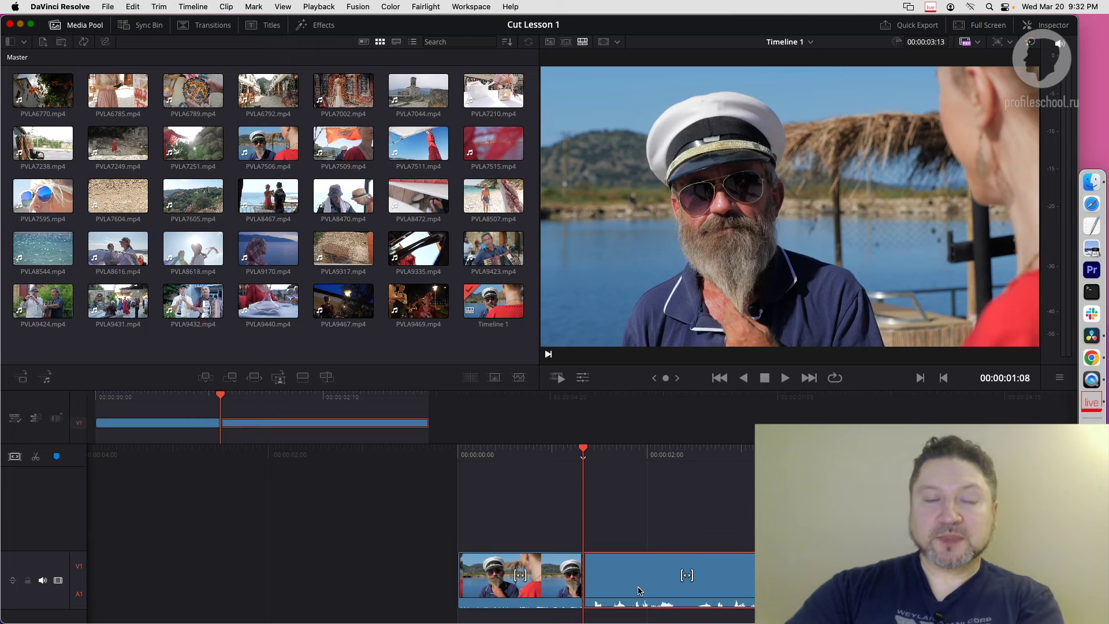
{"action": "key", "text": "BackSpace"}
{"action": "key", "text": "super+s"}
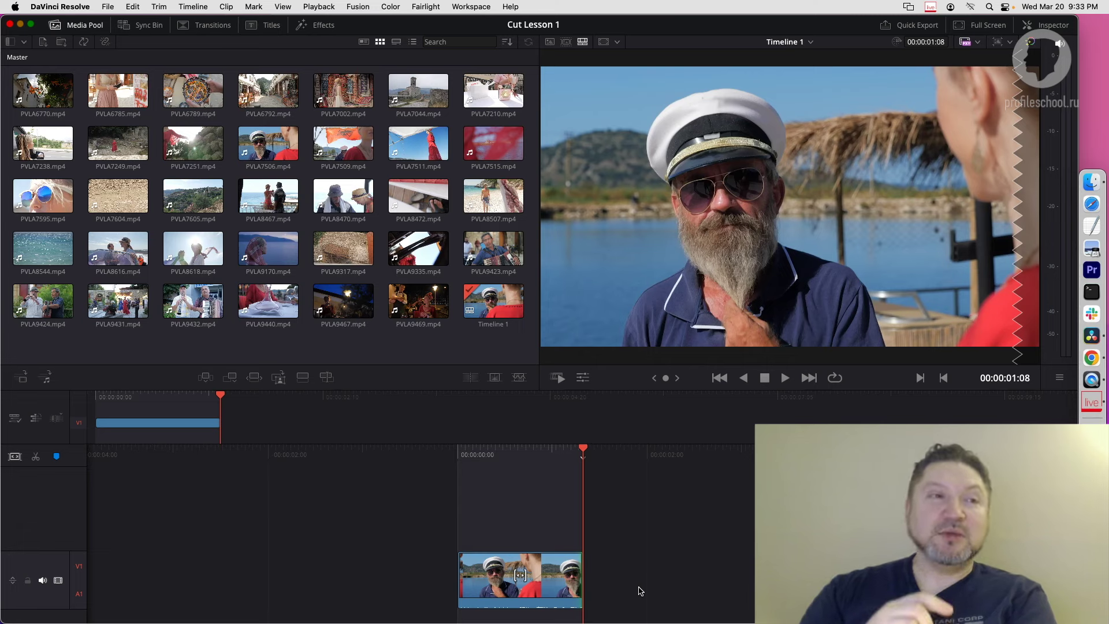
Select the clip's end edit point, then load speedboat clip PVLA8616 into the source viewer
{"action": "key", "text": "v"}
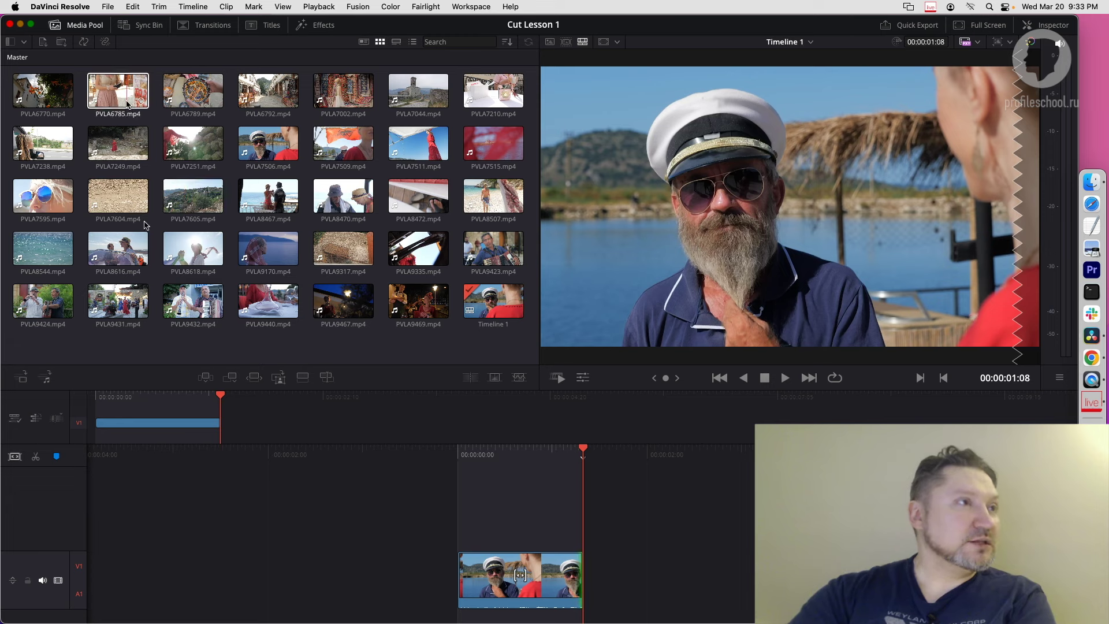
{"action": "left_click", "coordinate": [115, 246]}
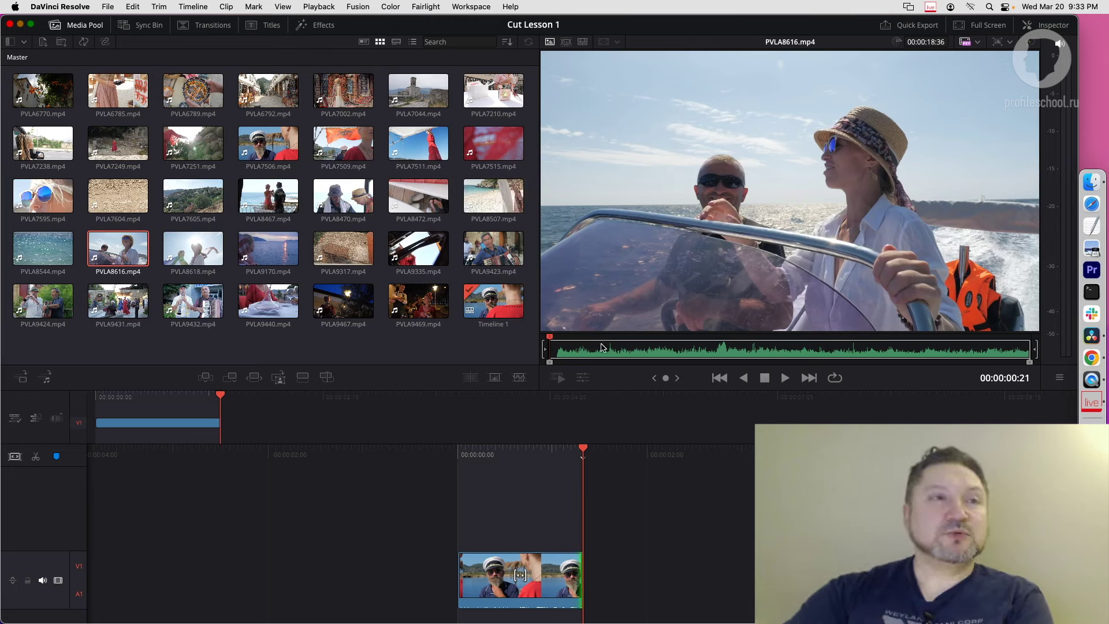
Scrub through boat clip PVLA8616 and move its in point later
{"action": "mouse_move", "coordinate": [584, 350]}
{"action": "left_mouse_down"}
{"action": "mouse_move", "coordinate": [661, 349]}
{"action": "mouse_move", "coordinate": [625, 347]}
{"action": "left_mouse_up"}
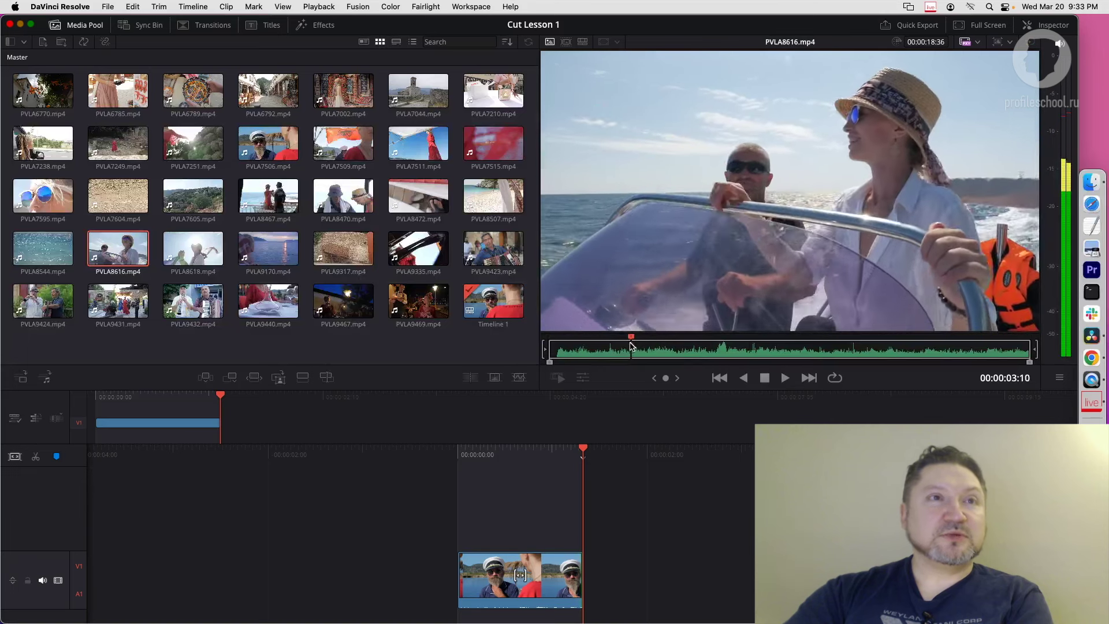
{"action": "left_click_drag", "start_coordinate": [625, 347], "coordinate": [635, 347]}
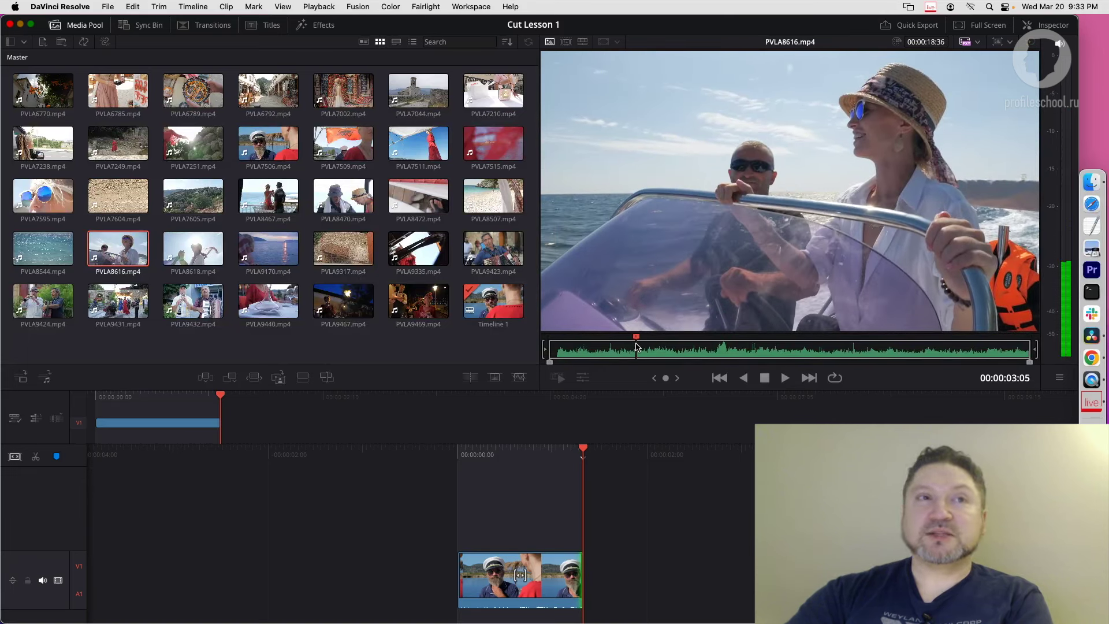
{"action": "left_click_drag", "start_coordinate": [636, 347], "coordinate": [636, 347]}
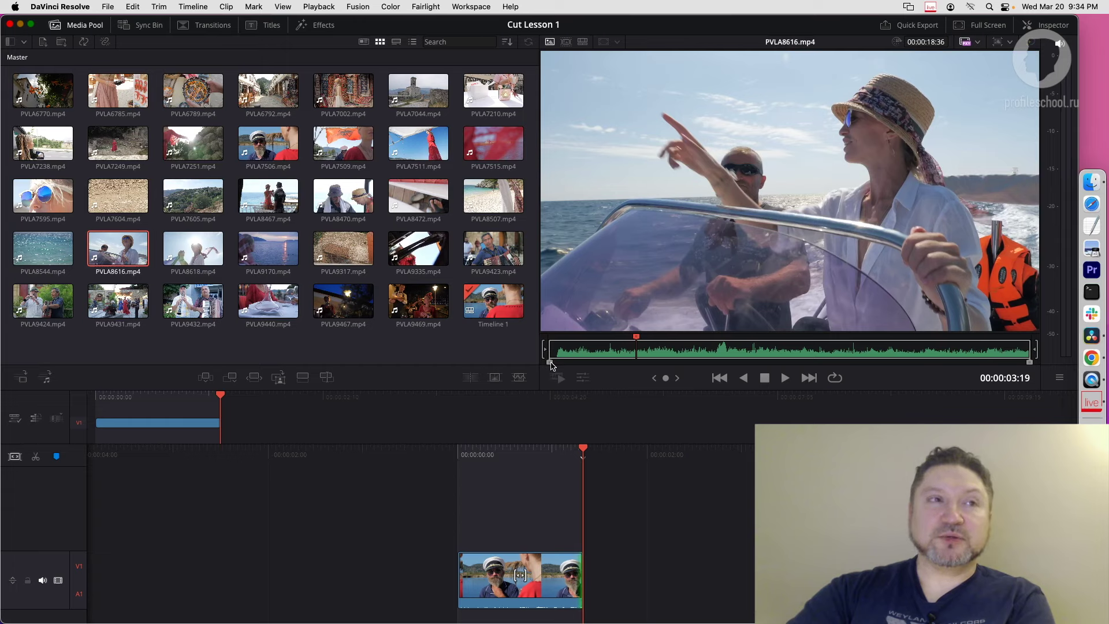
{"action": "left_click_drag", "start_coordinate": [550, 364], "coordinate": [637, 362]}
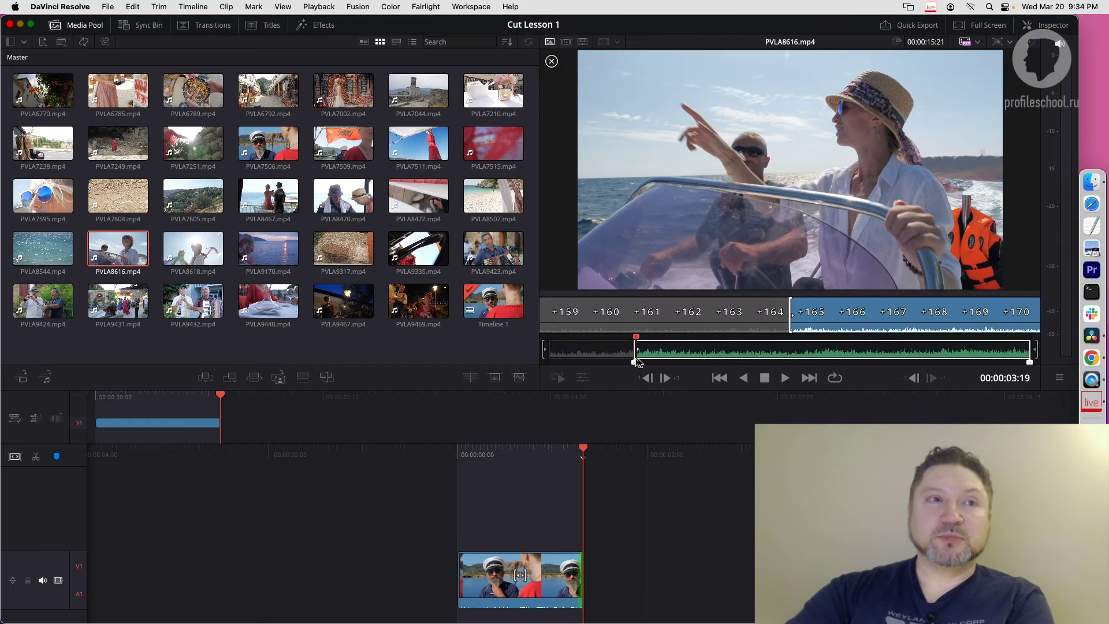
{"action": "left_click_drag", "start_coordinate": [637, 362], "coordinate": [640, 361]}
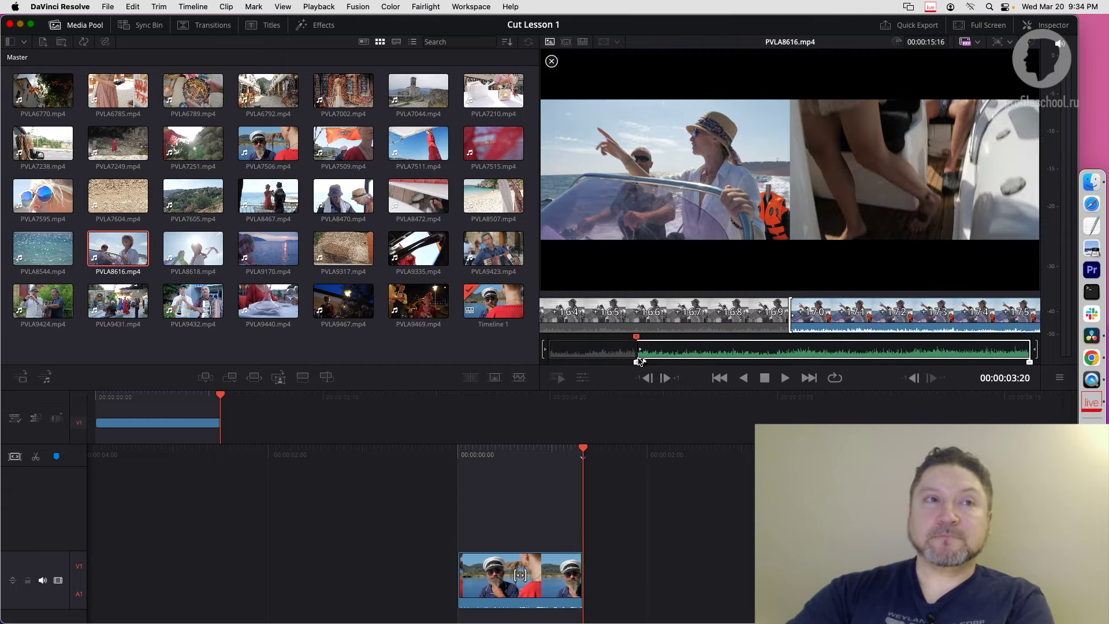
Pull the out point earlier to a 00:00:02:01 range, then open and close the Mark menu
{"action": "left_click", "coordinate": [668, 355]}
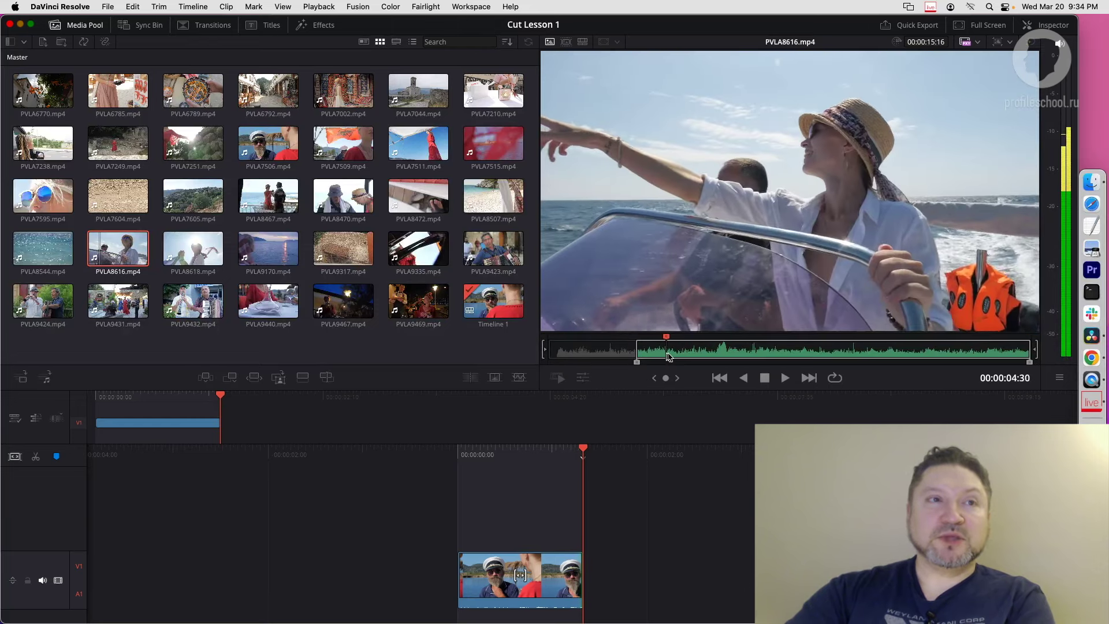
{"action": "left_click_drag", "start_coordinate": [668, 355], "coordinate": [687, 355]}
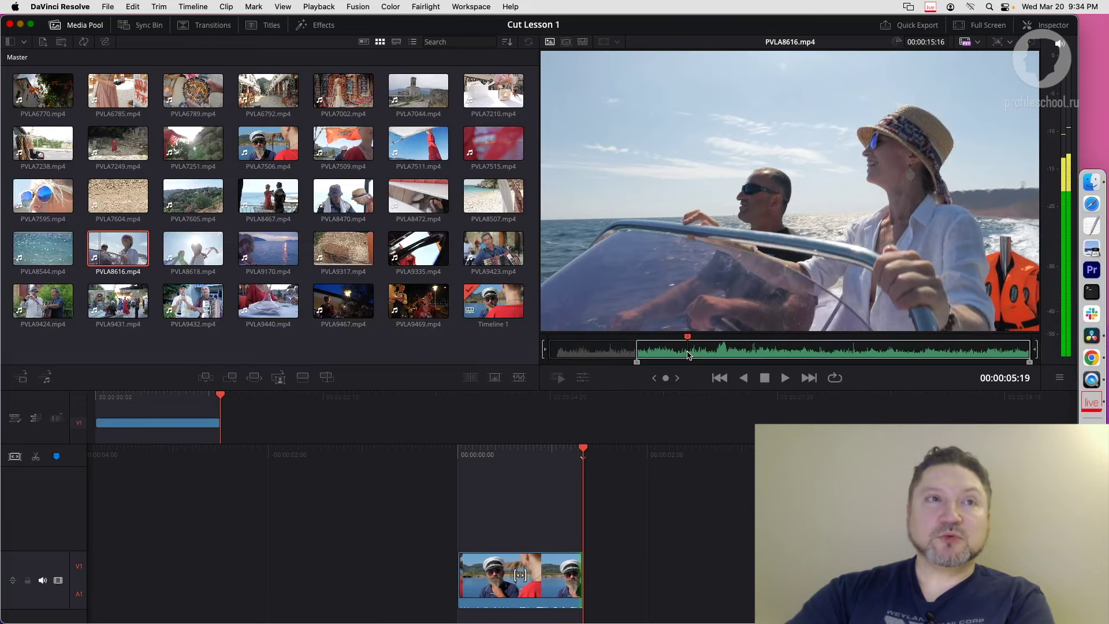
{"action": "left_click_drag", "start_coordinate": [1030, 361], "coordinate": [683, 348]}
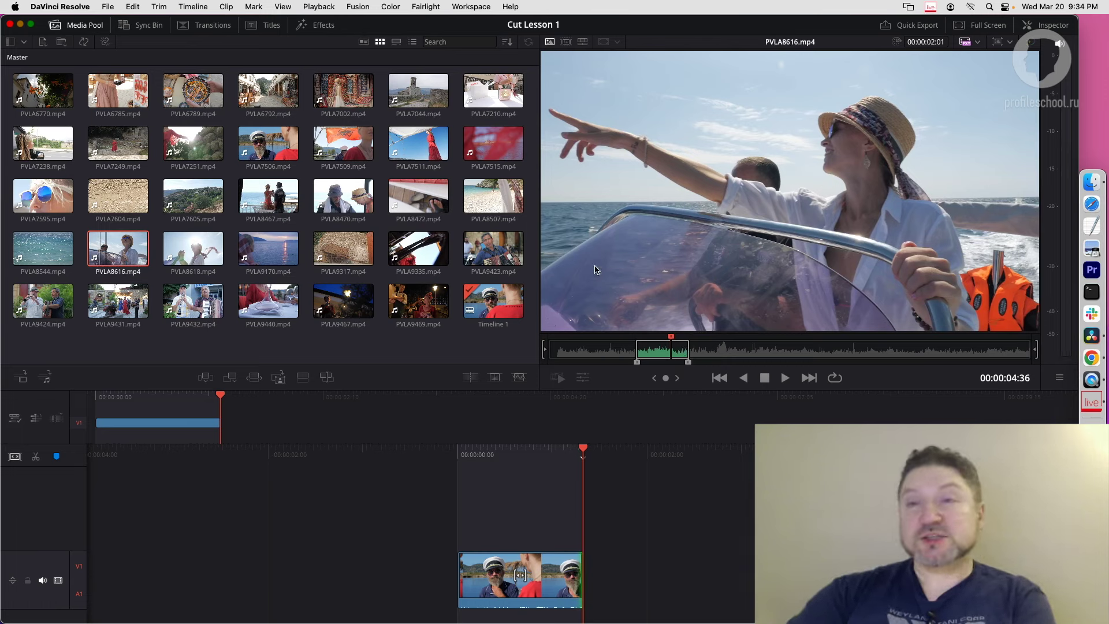
{"action": "left_click", "coordinate": [254, 6]}
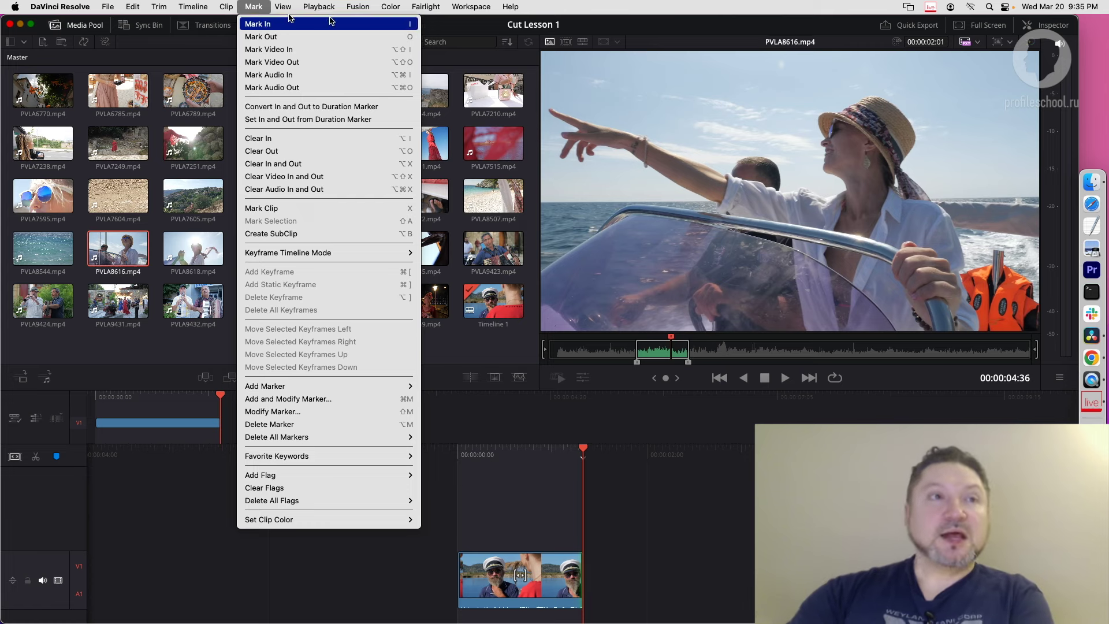
{"action": "left_click", "coordinate": [720, 278]}
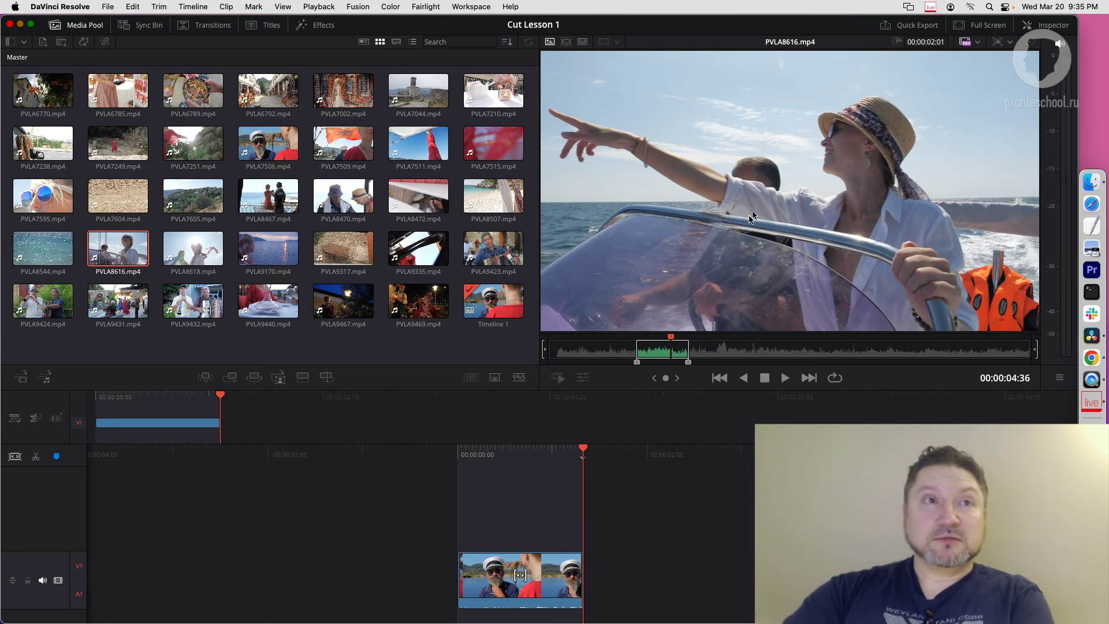
Append the marked boat section after the captain shot (3:08 timeline), then preview musicians clip PVLA9432
{"action": "left_click_drag", "start_coordinate": [749, 349], "coordinate": [685, 549]}
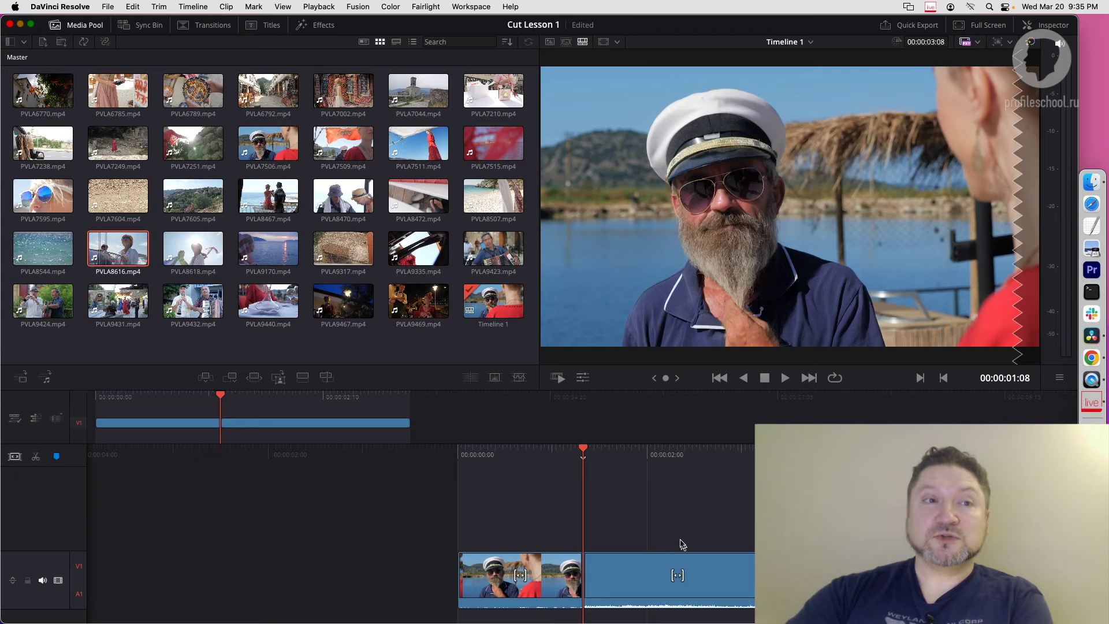
{"action": "mouse_move", "coordinate": [609, 454]}
{"action": "left_mouse_down"}
{"action": "mouse_move", "coordinate": [503, 454]}
{"action": "mouse_move", "coordinate": [578, 449]}
{"action": "left_mouse_up"}
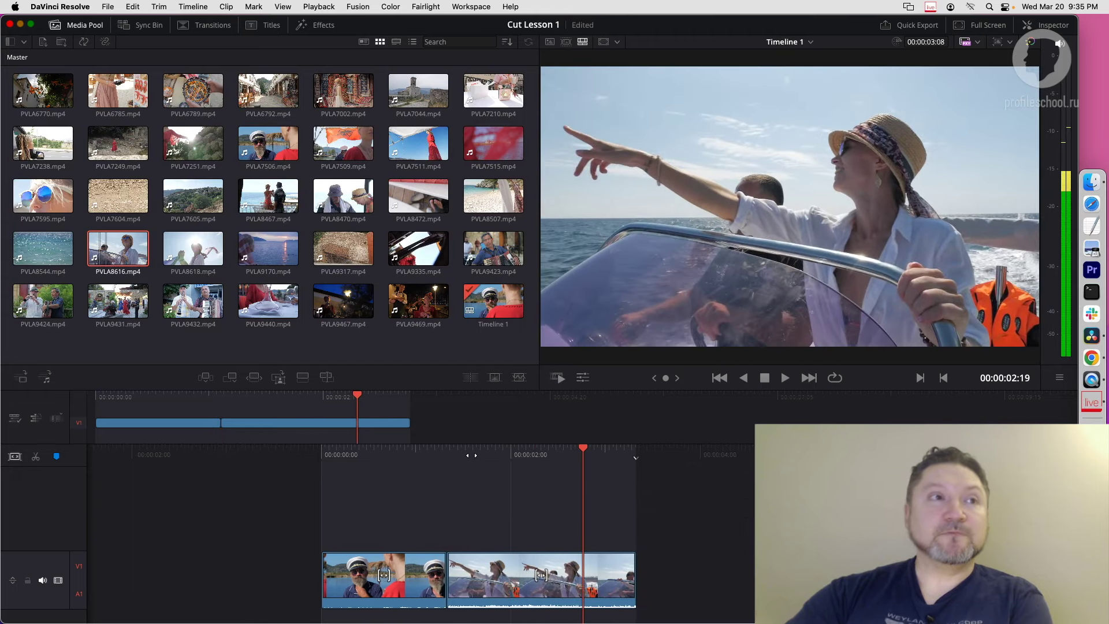
{"action": "left_click_drag", "start_coordinate": [577, 449], "coordinate": [539, 455]}
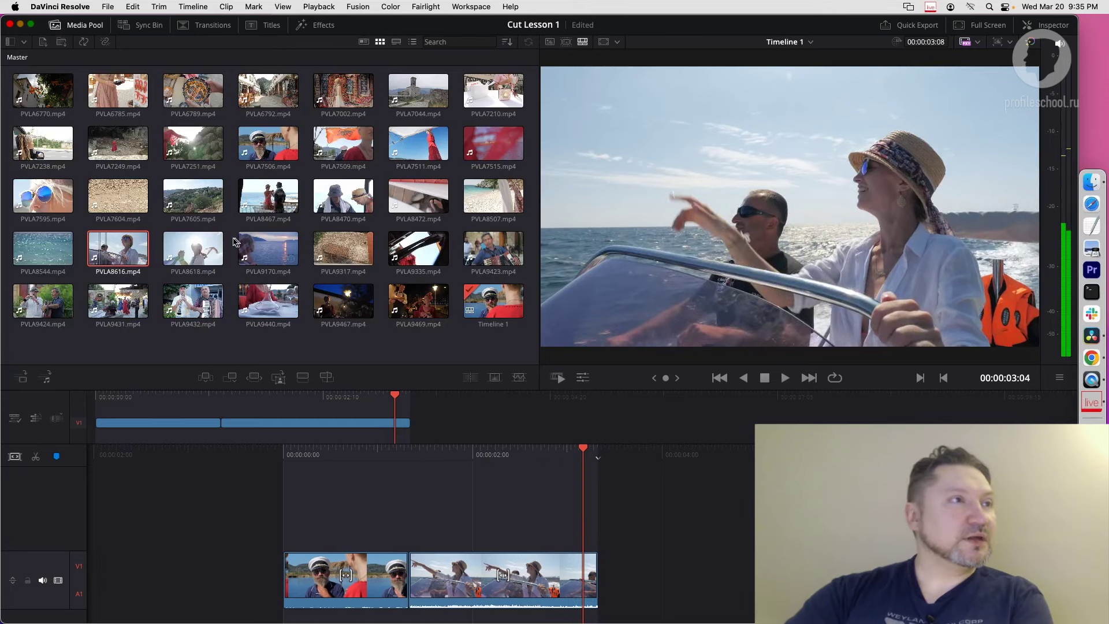
{"action": "left_click", "coordinate": [200, 301]}
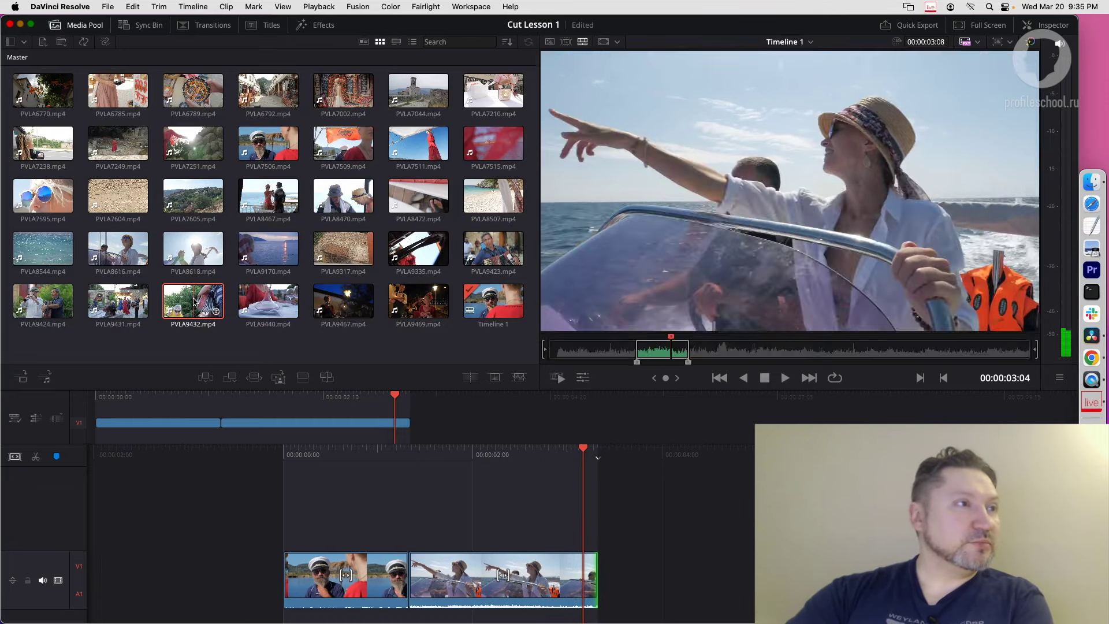
{"action": "mouse_move", "coordinate": [586, 347]}
{"action": "left_mouse_down"}
{"action": "mouse_move", "coordinate": [547, 350]}
{"action": "mouse_move", "coordinate": [694, 349]}
{"action": "mouse_move", "coordinate": [672, 349]}
{"action": "left_mouse_up"}
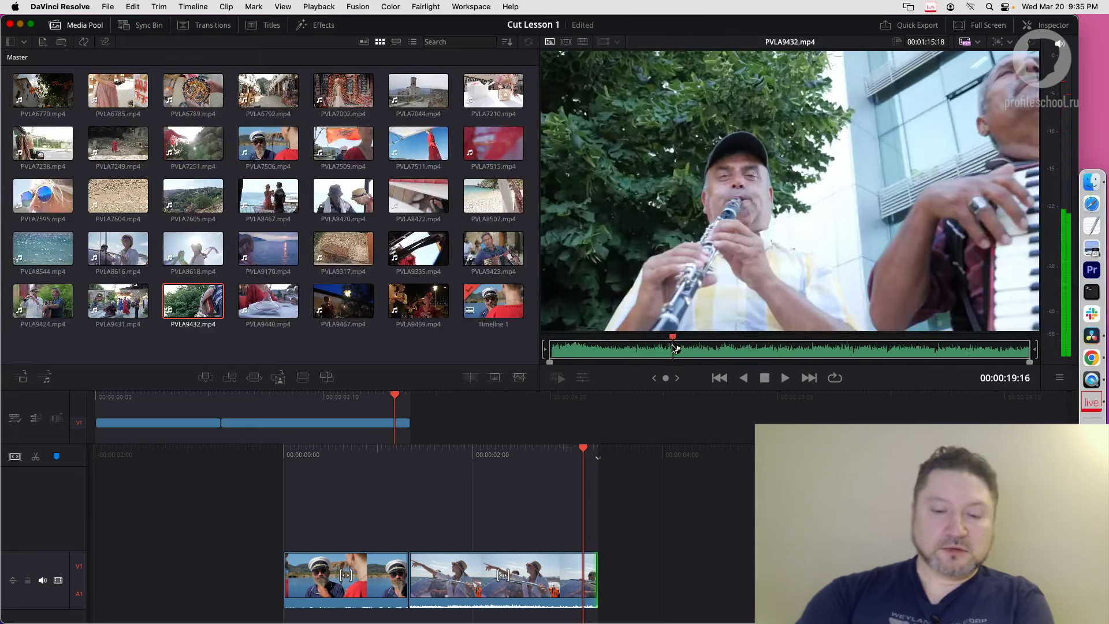
Mark a 00:00:03:09 range of the clarinet and accordion players in PVLA9432, play it, and append it to the timeline
{"action": "key", "text": "i"}
{"action": "left_click_drag", "start_coordinate": [676, 348], "coordinate": [693, 349]}
{"action": "key", "text": "o"}
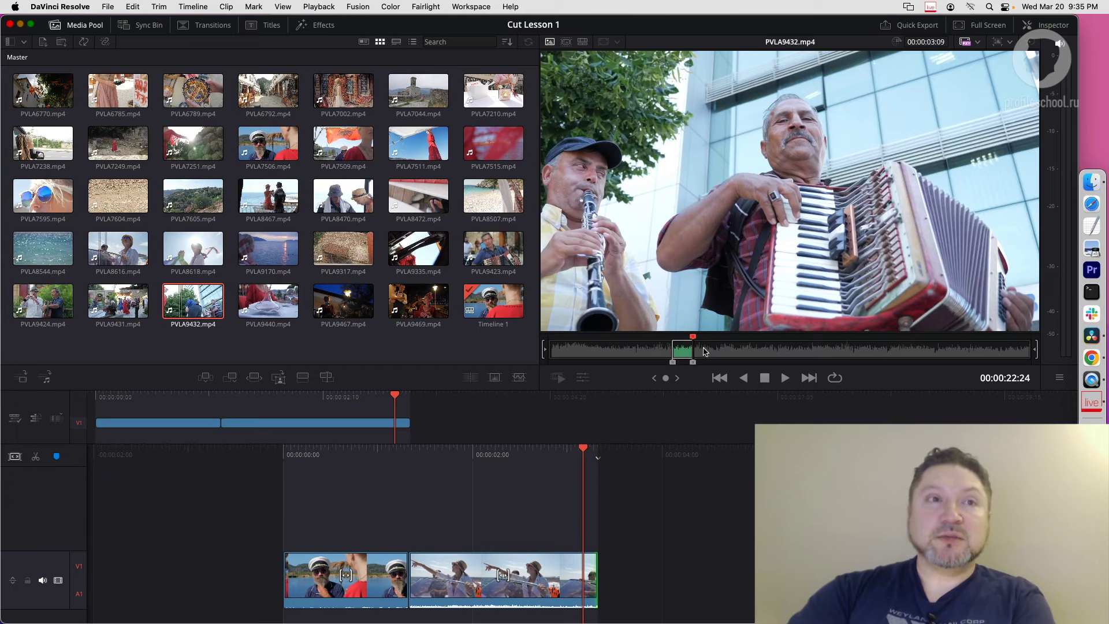
{"action": "key", "text": "space"}
{"action": "key", "text": "space"}
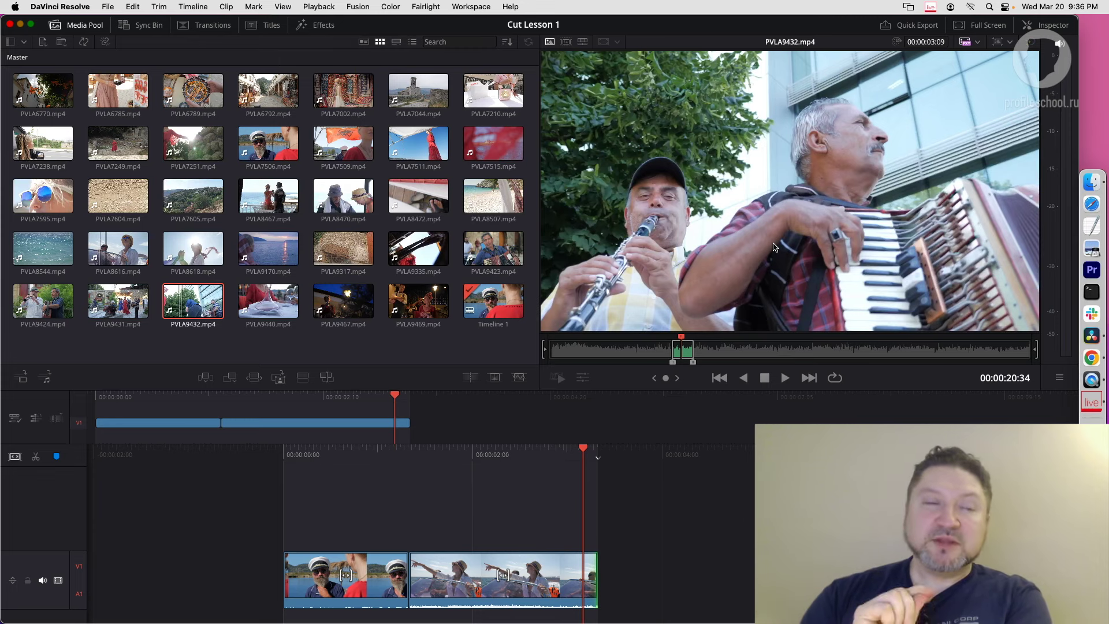
{"action": "key", "text": "shift+F12"}
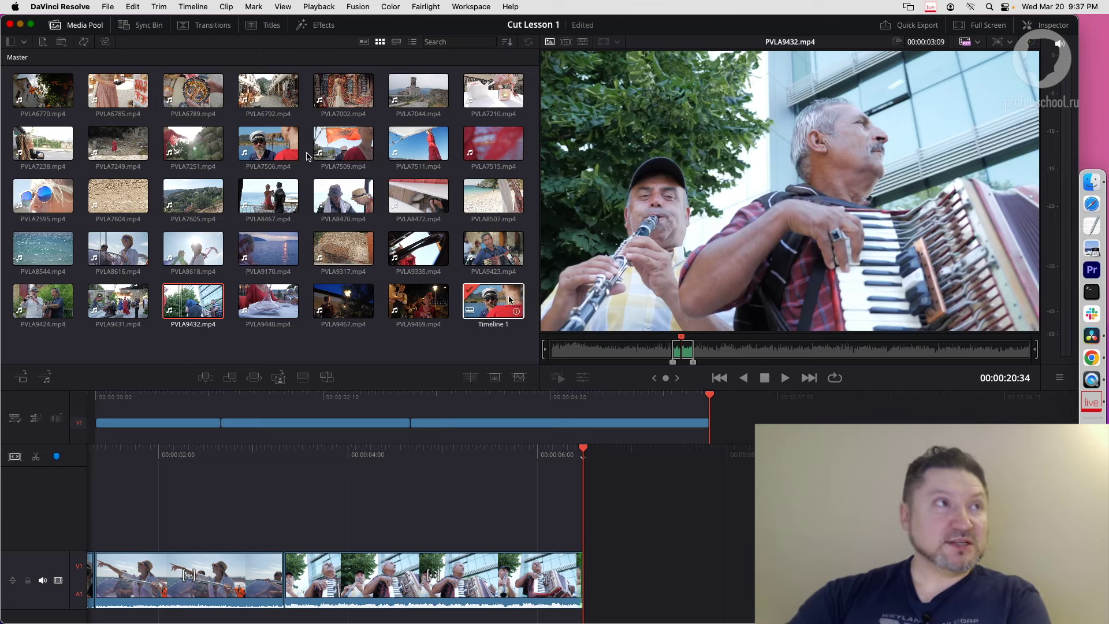
Open the Edit menu to see the editing commands
{"action": "left_click", "coordinate": [133, 7]}
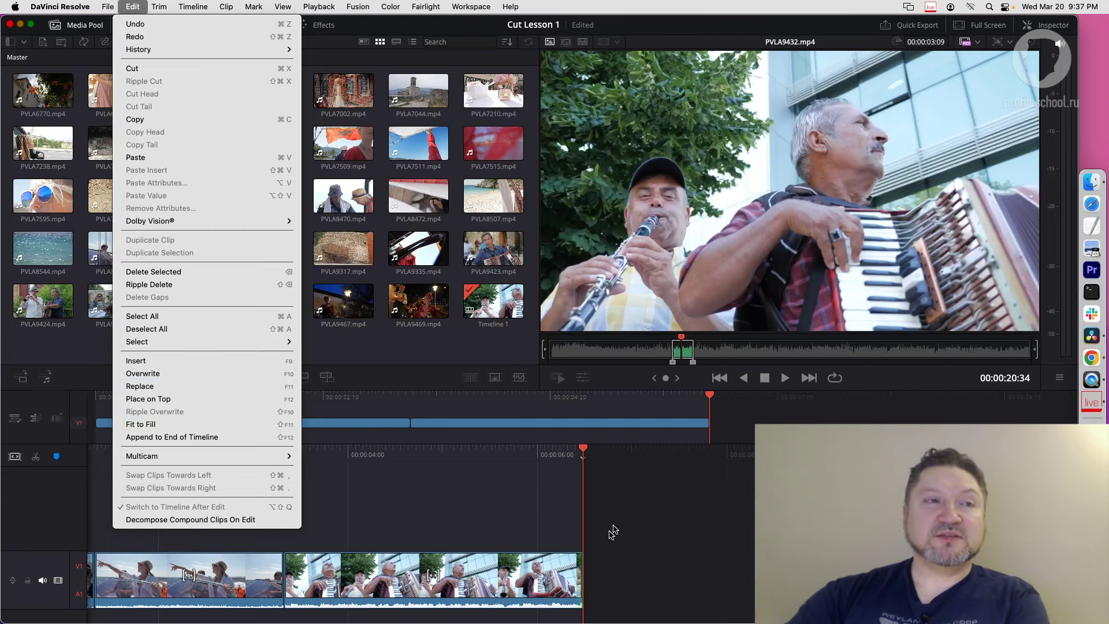
Close the Edit menu and scrub Timeline 1, toggling selection of the boat-to-musicians cut
{"action": "left_click", "coordinate": [617, 487]}
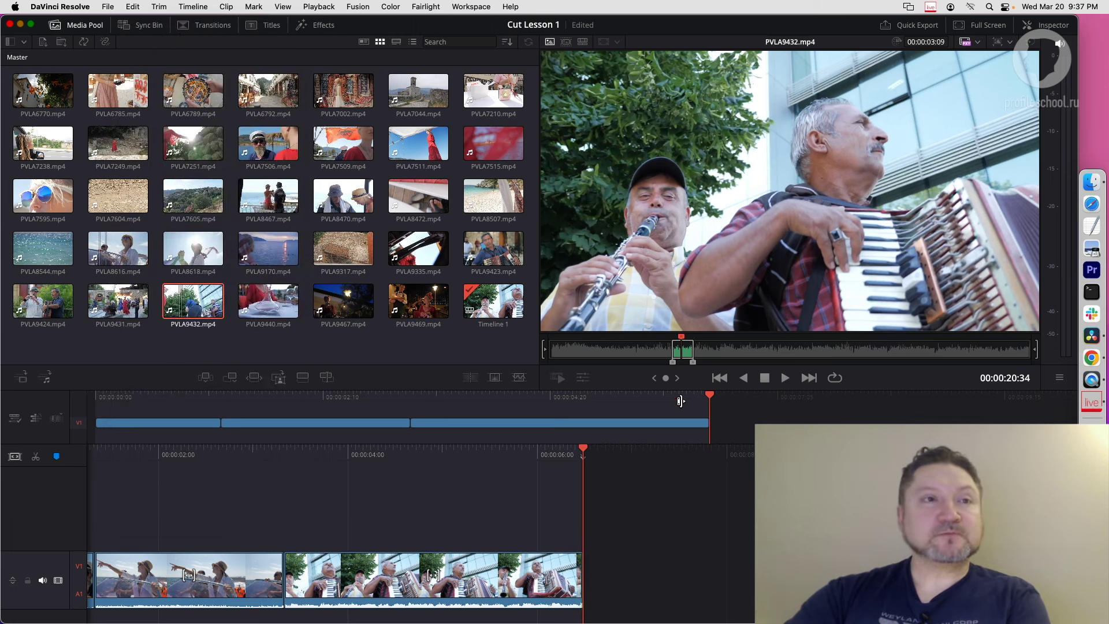
{"action": "left_click_drag", "start_coordinate": [587, 398], "coordinate": [546, 399]}
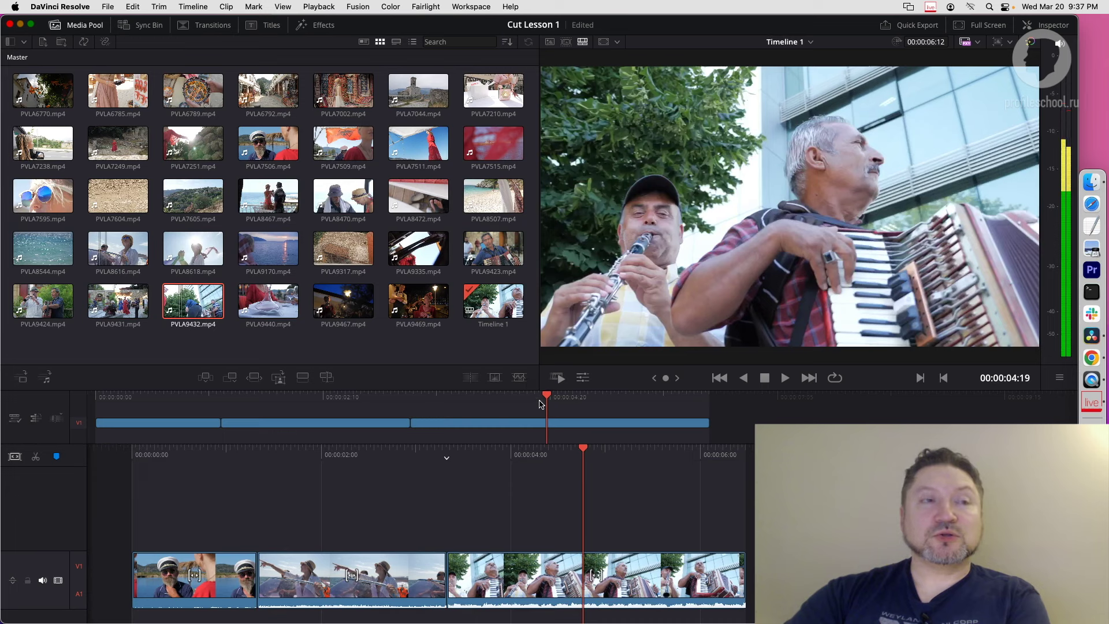
{"action": "key", "text": "v"}
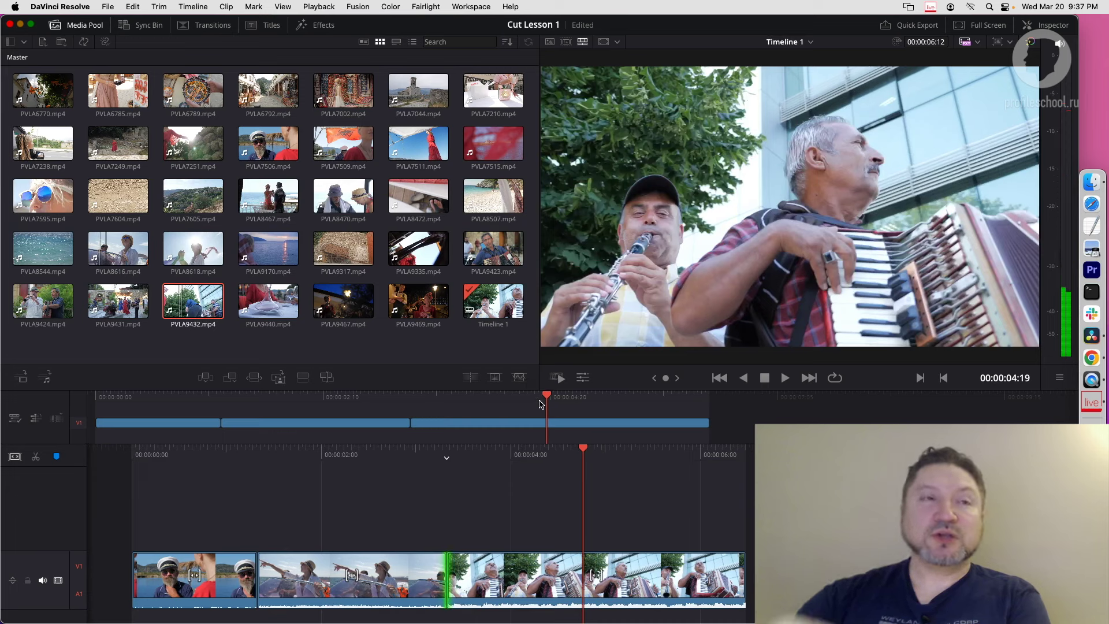
{"action": "key", "text": "v"}
{"action": "key", "text": "v"}
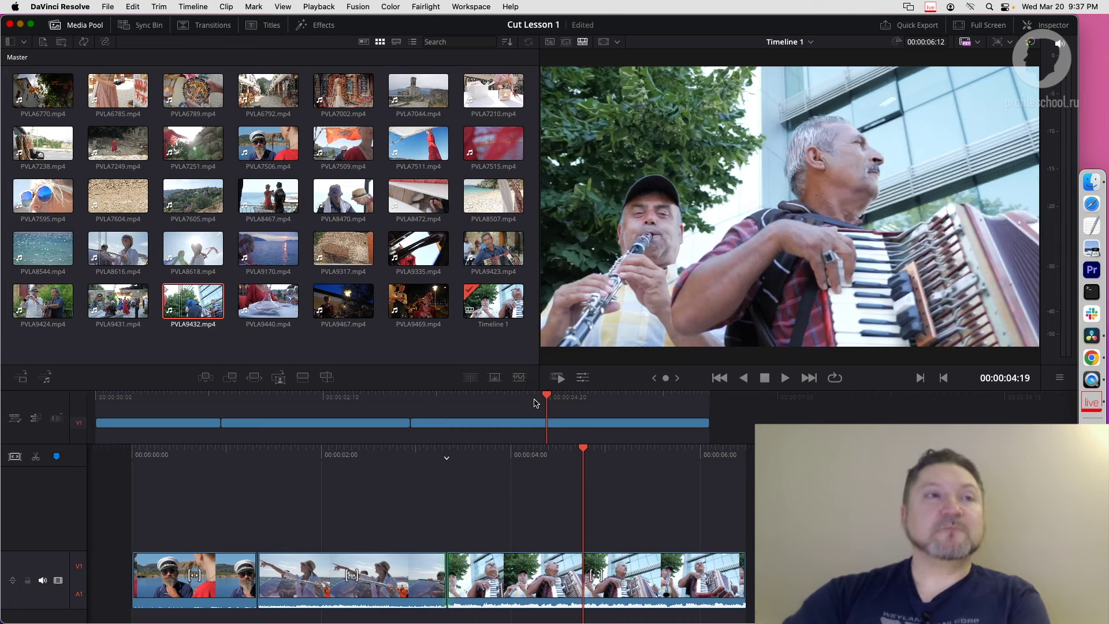
{"action": "key", "text": "v"}
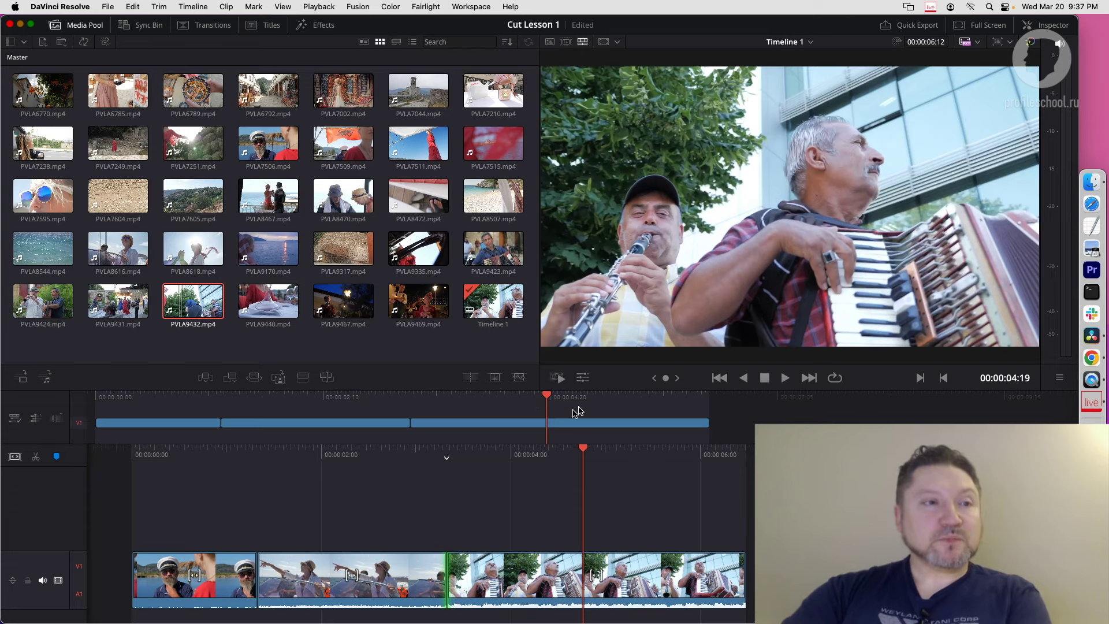
{"action": "mouse_move", "coordinate": [575, 452]}
{"action": "left_mouse_down"}
{"action": "mouse_move", "coordinate": [452, 453]}
{"action": "mouse_move", "coordinate": [583, 450]}
{"action": "left_mouse_up"}
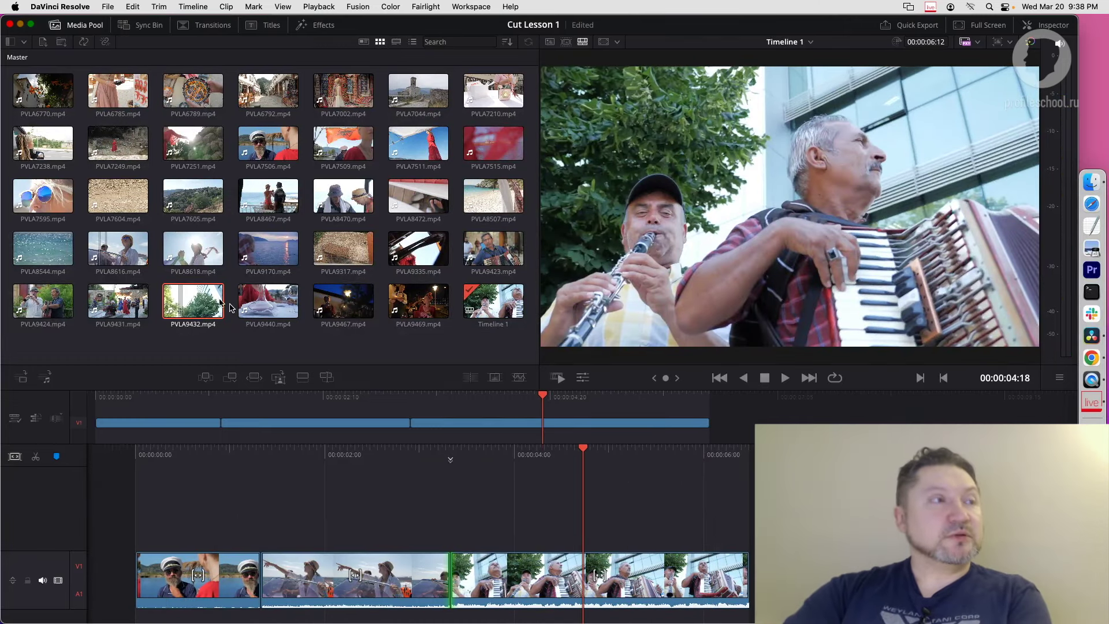
Load sea clip PVLA8544 in the viewer, recheck the boat-to-musicians cut, then reload the sea clip
{"action": "left_click", "coordinate": [42, 253]}
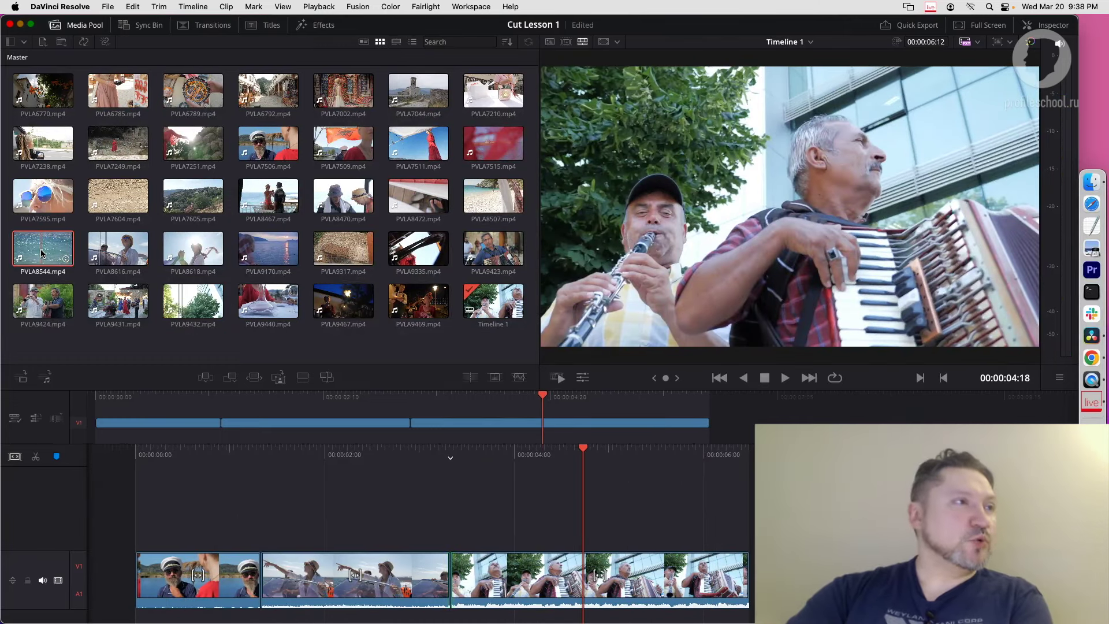
{"action": "double_click", "coordinate": [41, 253]}
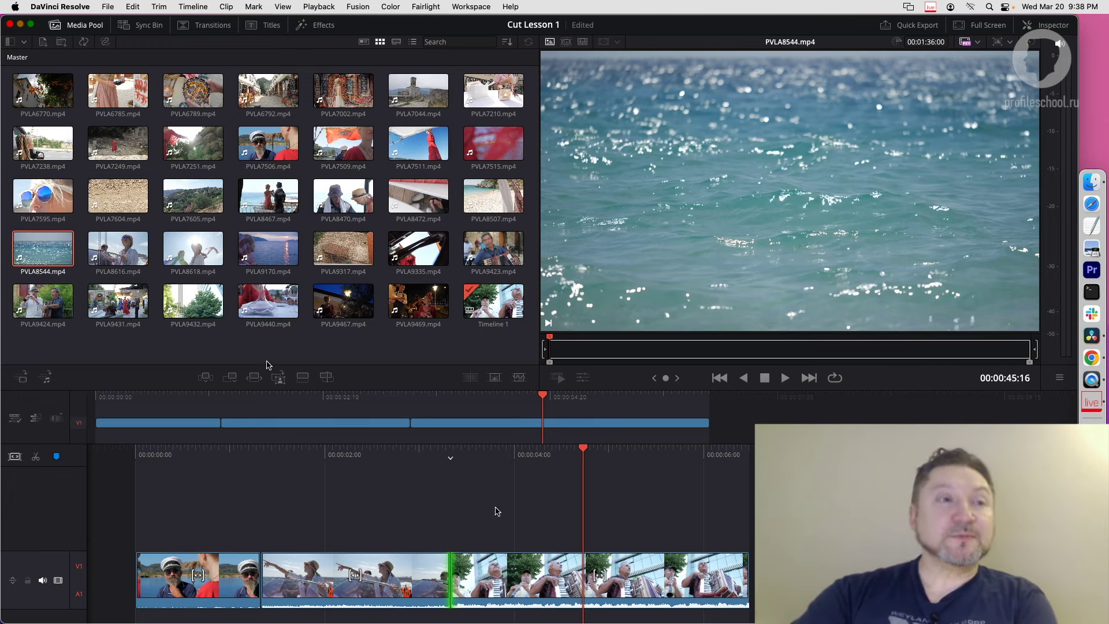
{"action": "left_click_drag", "start_coordinate": [512, 457], "coordinate": [607, 455]}
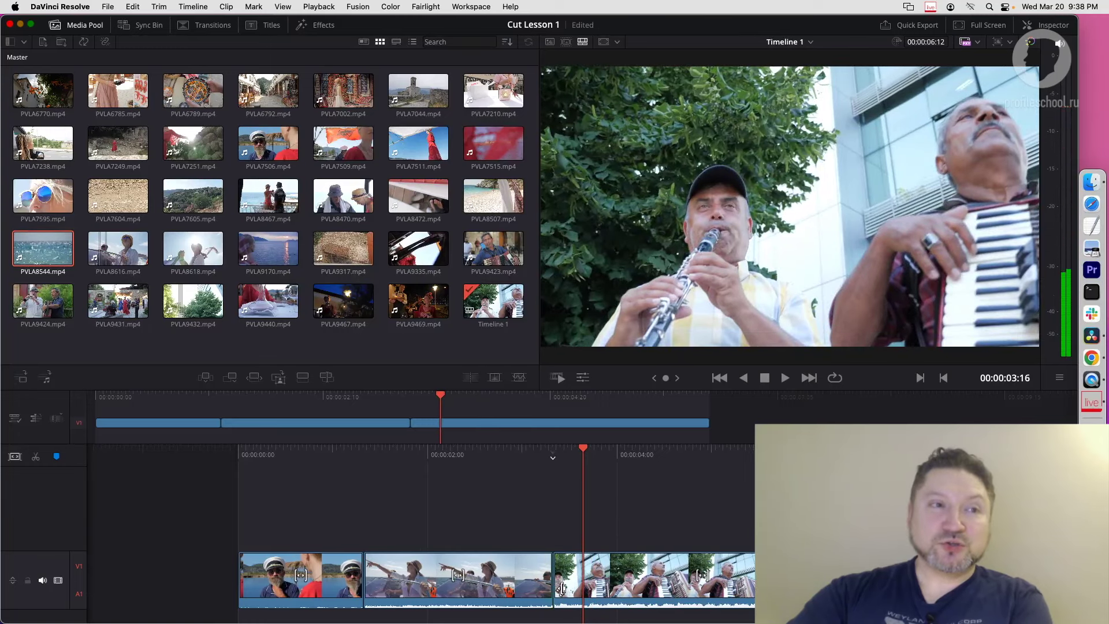
{"action": "left_click", "coordinate": [560, 591]}
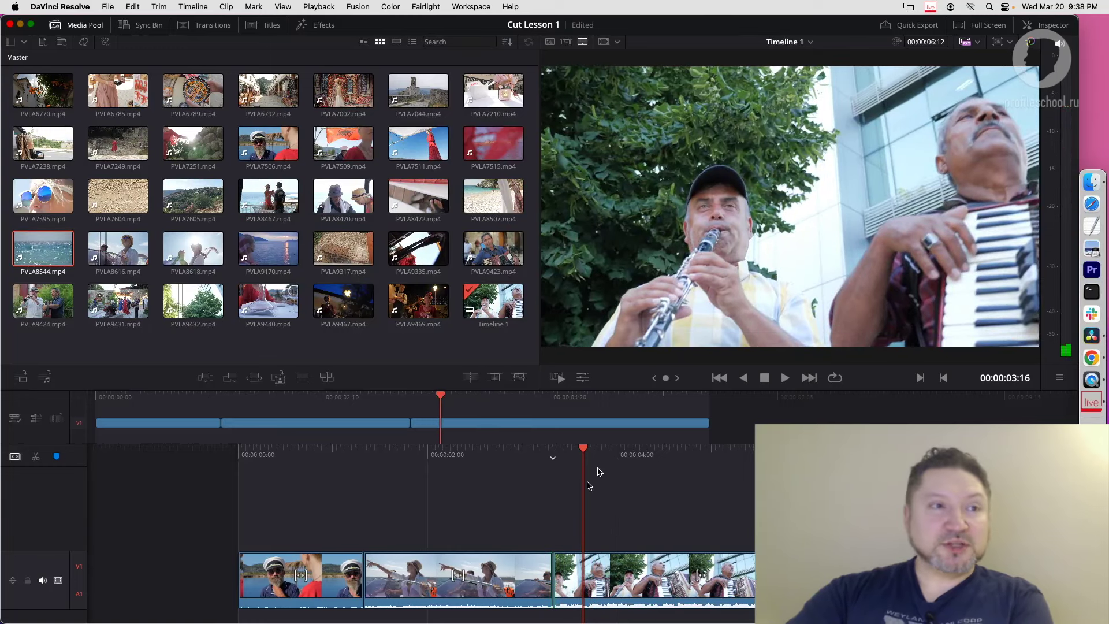
{"action": "mouse_move", "coordinate": [592, 450]}
{"action": "left_mouse_down"}
{"action": "mouse_move", "coordinate": [656, 450]}
{"action": "mouse_move", "coordinate": [605, 451]}
{"action": "left_mouse_up"}
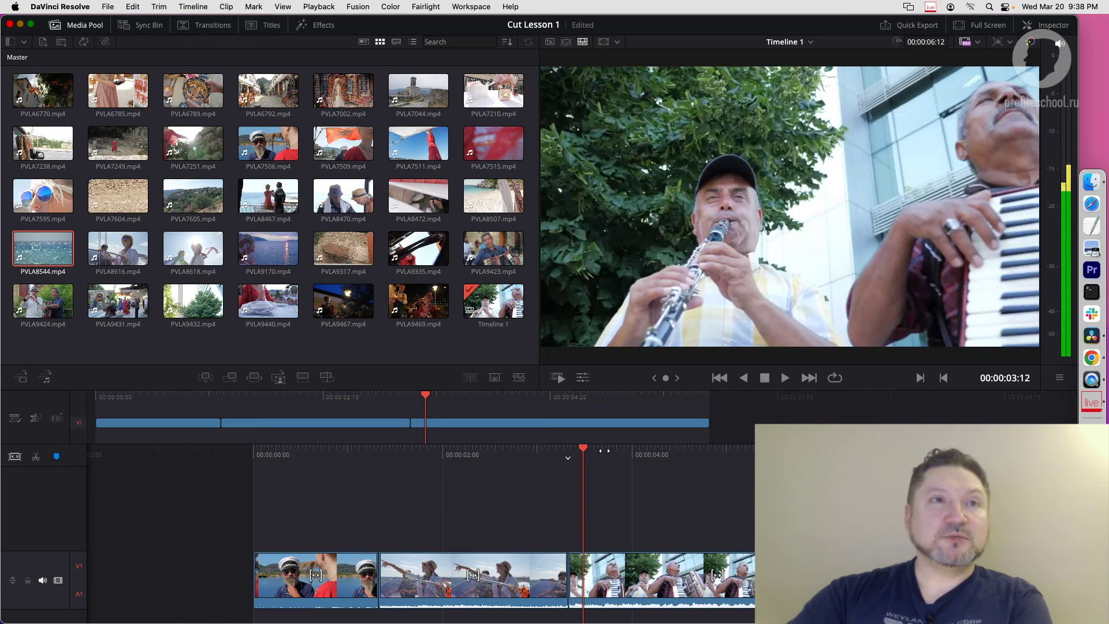
{"action": "left_click", "coordinate": [35, 248]}
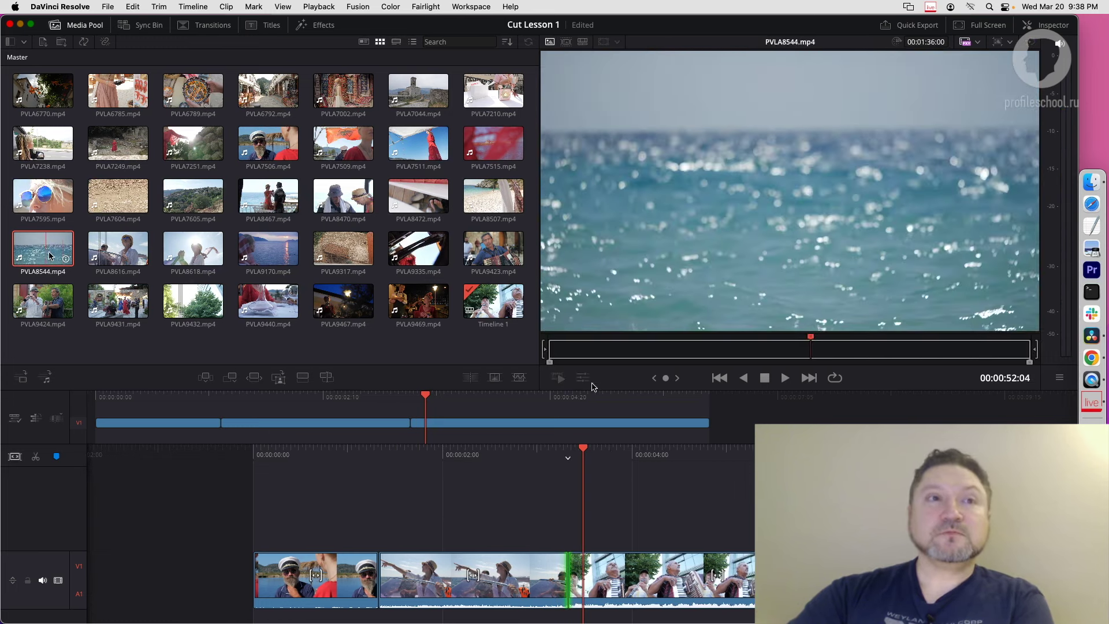
{"action": "left_click_drag", "start_coordinate": [670, 355], "coordinate": [699, 359]}
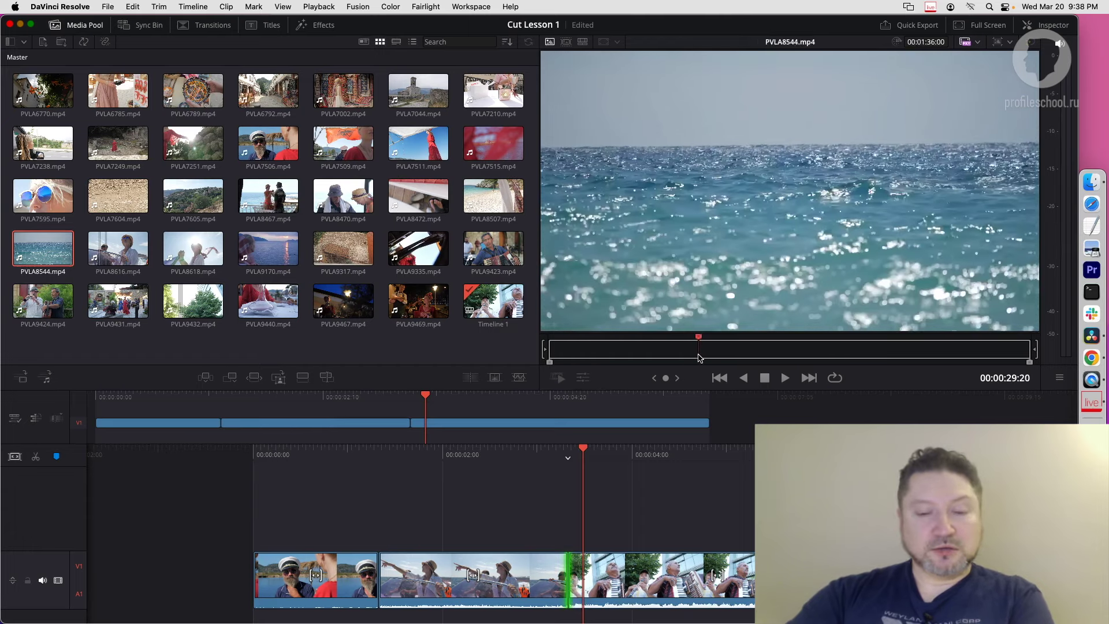
Mark about 3.5 seconds of sparkling water in PVLA8544, pulling the Out point earlier, then return to the timeline
{"action": "key", "text": "i"}
{"action": "left_click", "coordinate": [737, 355]}
{"action": "key", "text": "o"}
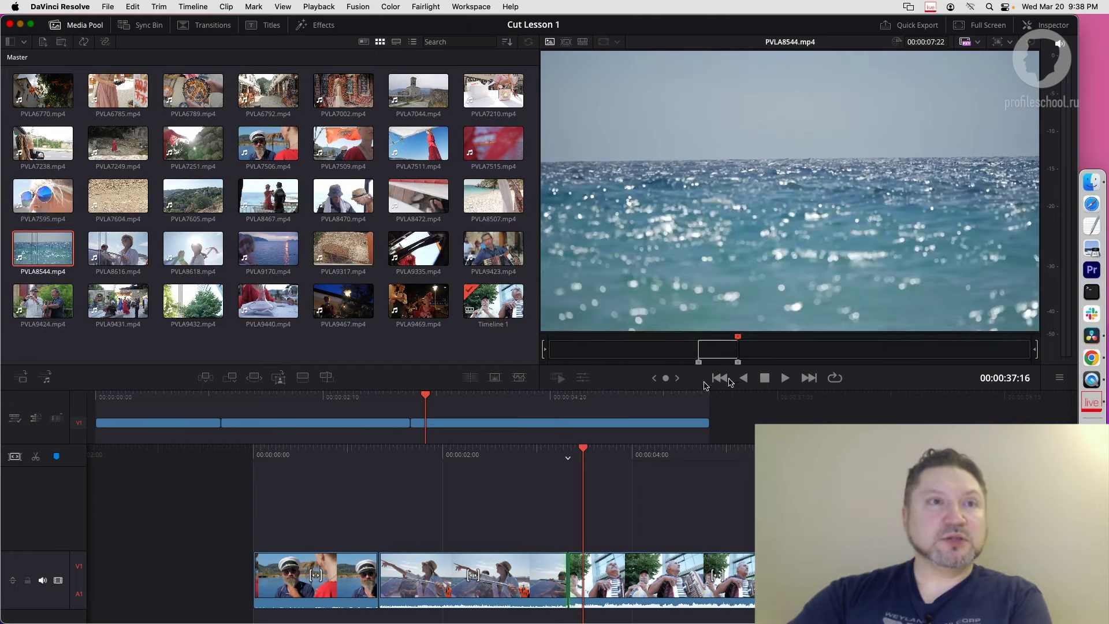
{"action": "left_click", "coordinate": [718, 355]}
{"action": "key", "text": "o"}
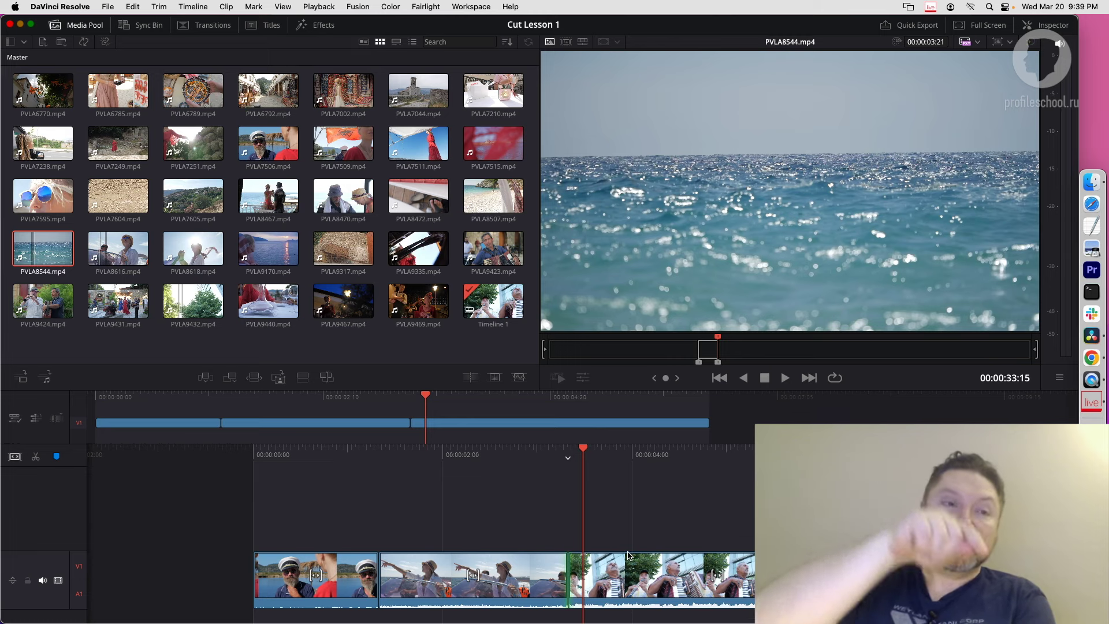
{"action": "left_click", "coordinate": [570, 592]}
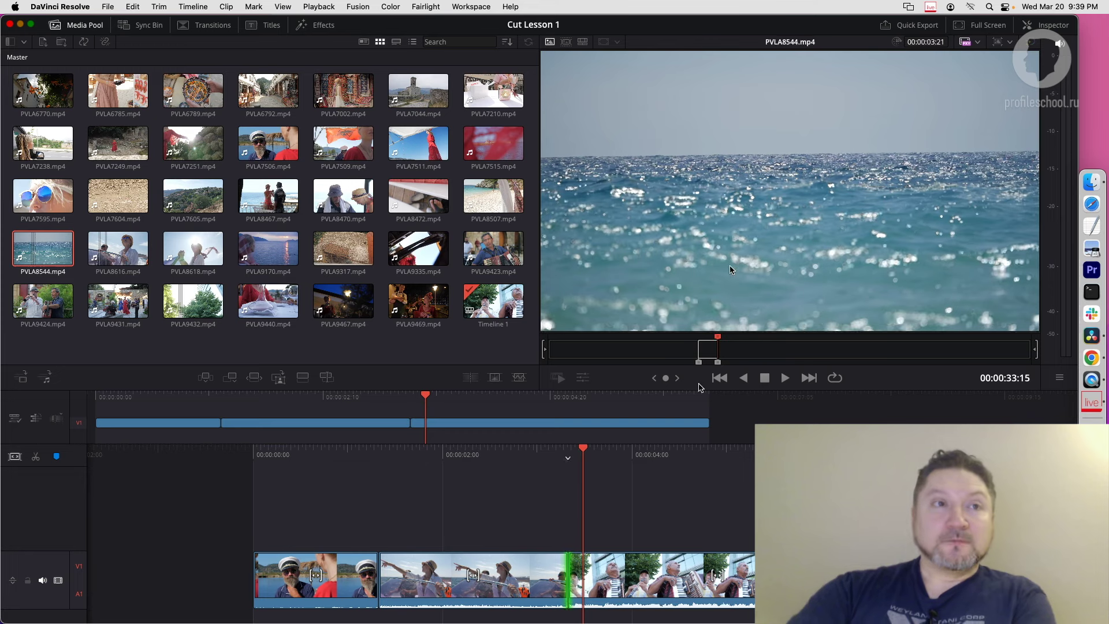
{"action": "left_click", "coordinate": [570, 590]}
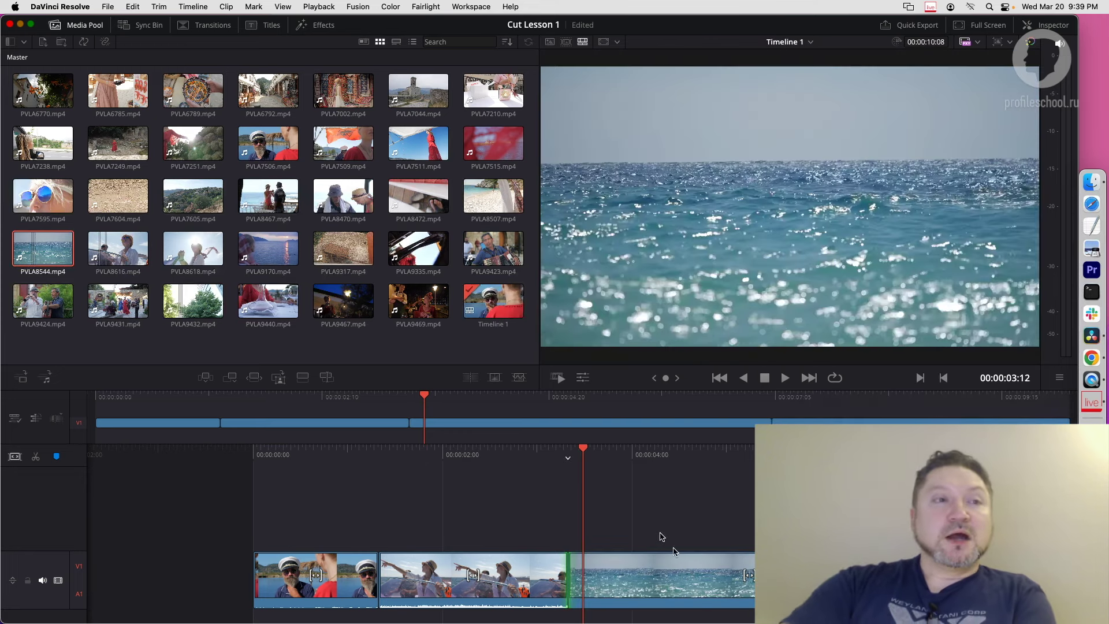
{"action": "left_click", "coordinate": [633, 505]}
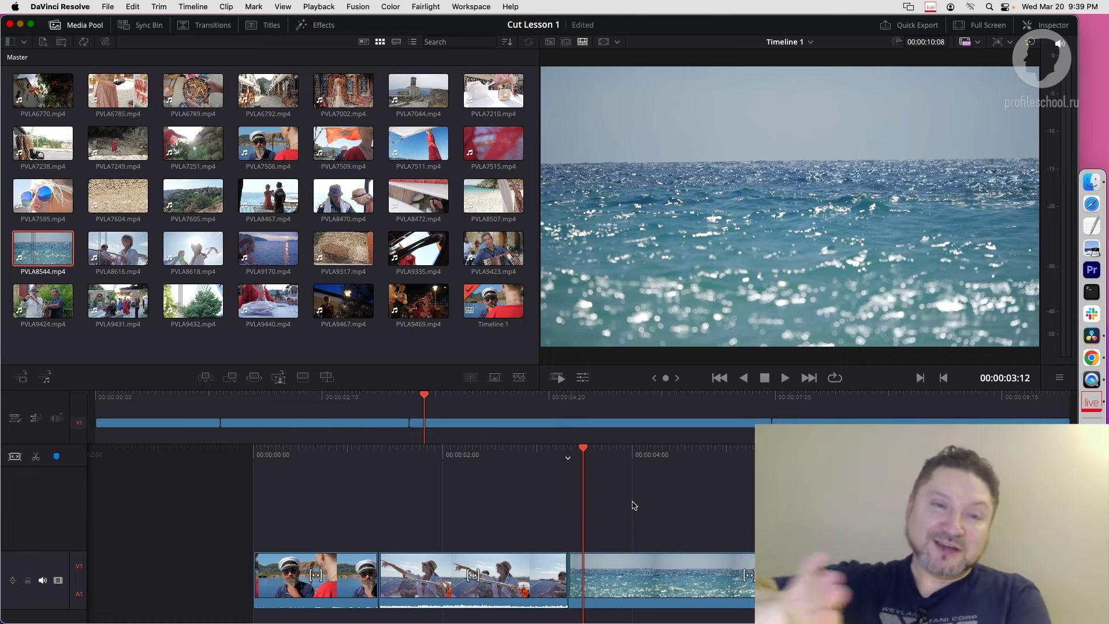
{"action": "key", "text": "v"}
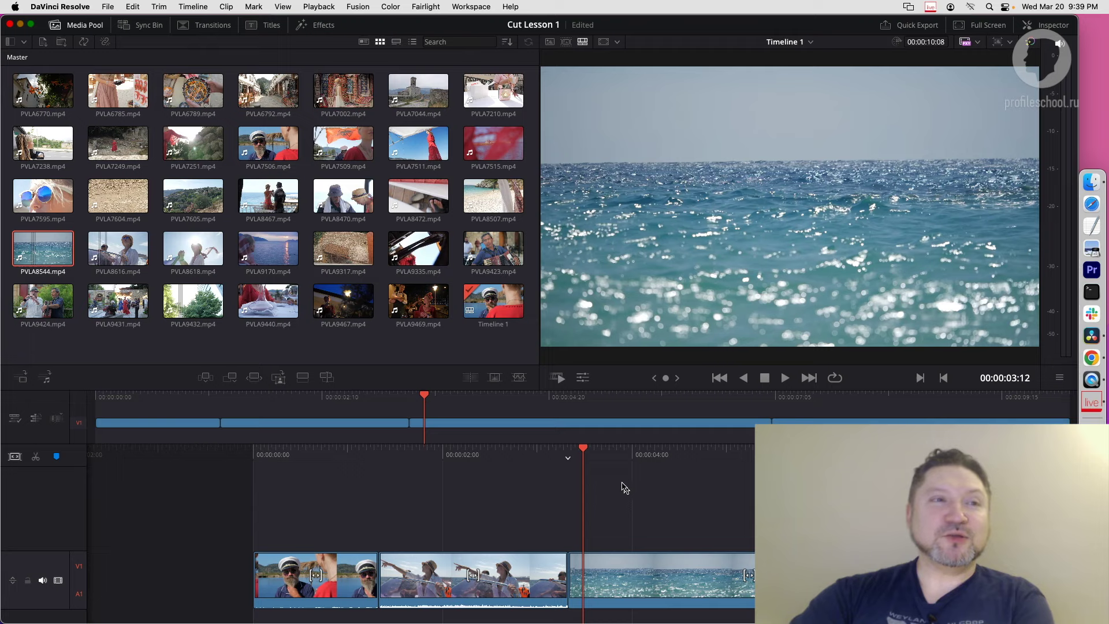
{"action": "mouse_move", "coordinate": [627, 471]}
{"action": "left_mouse_down"}
{"action": "mouse_move", "coordinate": [490, 466]}
{"action": "mouse_move", "coordinate": [614, 471]}
{"action": "left_mouse_up"}
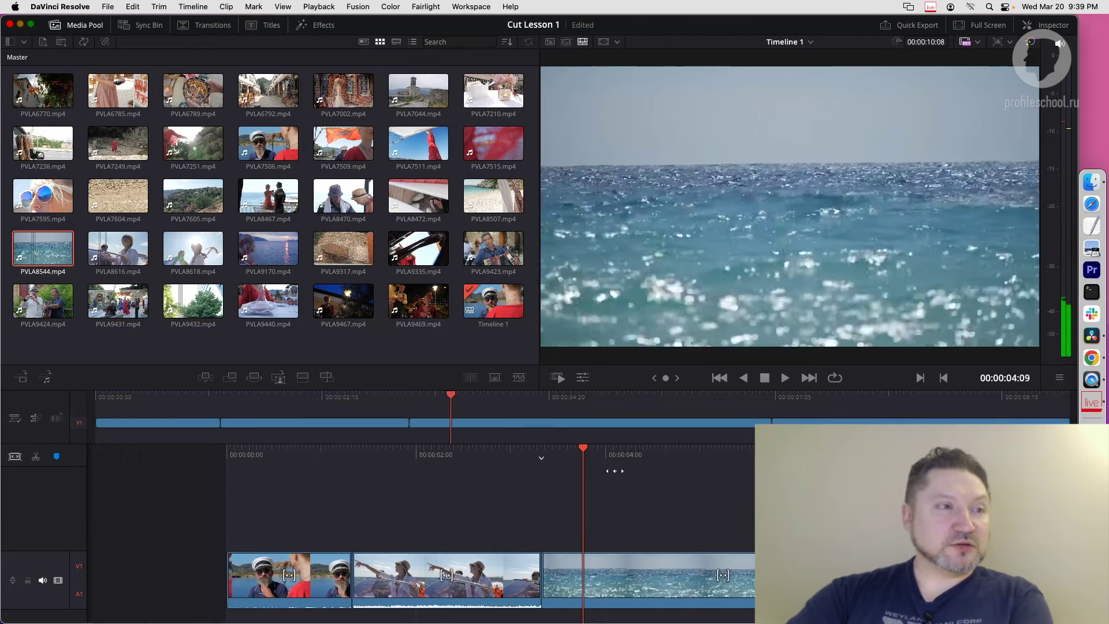
{"action": "left_click_drag", "start_coordinate": [614, 470], "coordinate": [388, 474]}
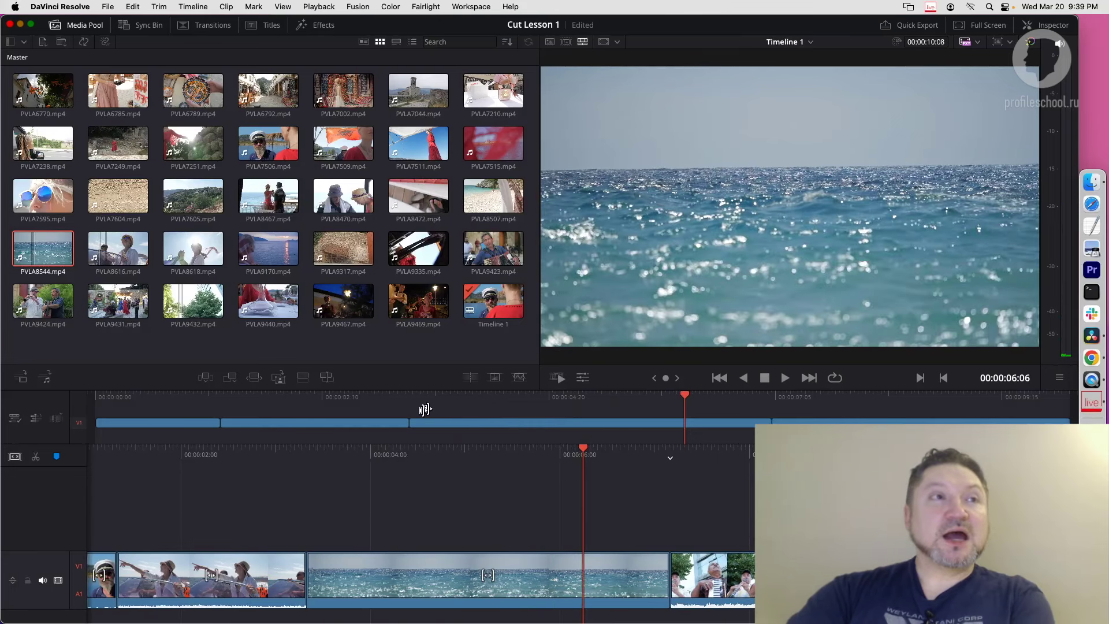
{"action": "left_click", "coordinate": [485, 196]}
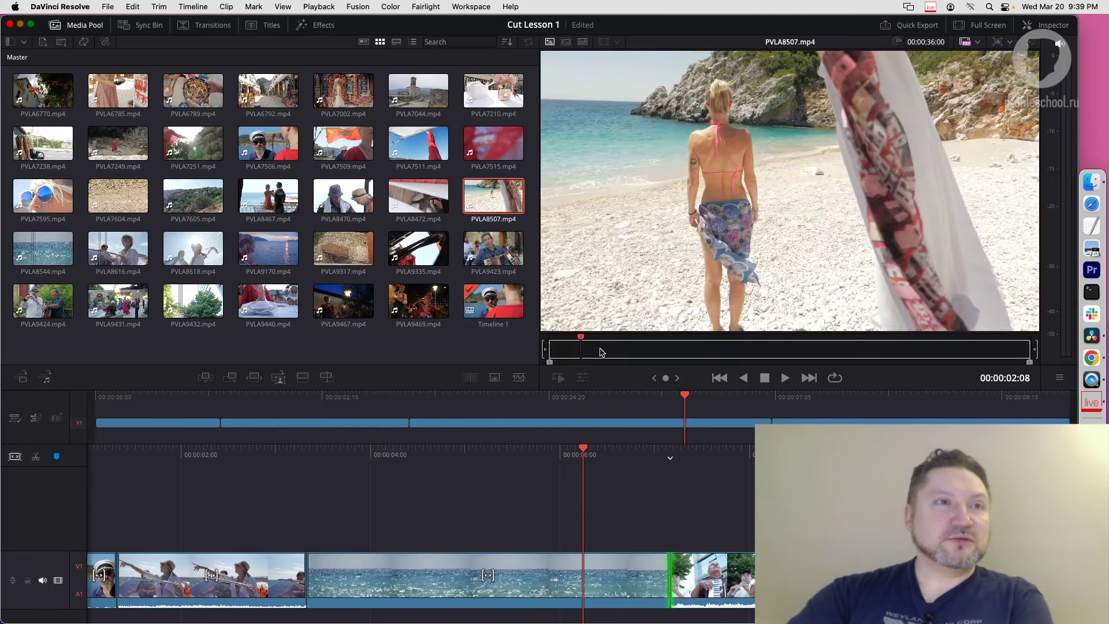
Mark beach clip PVLA8507 from 13:15 to 17:21 and insert it after the sea clip with F9
{"action": "left_click", "coordinate": [615, 348]}
{"action": "left_click_drag", "start_coordinate": [619, 350], "coordinate": [693, 346]}
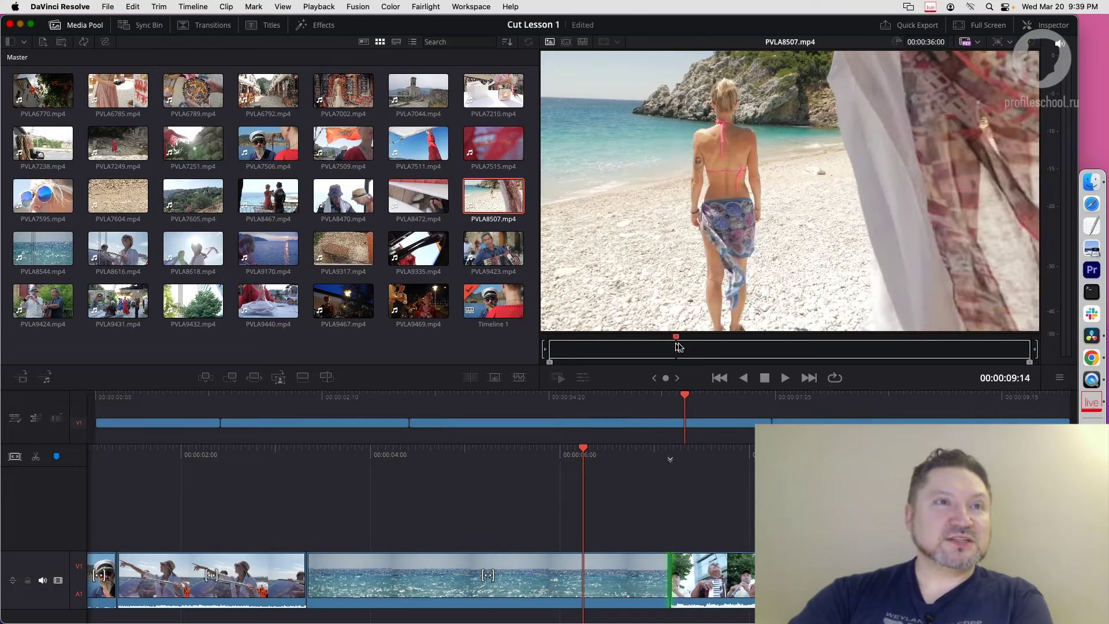
{"action": "left_click_drag", "start_coordinate": [693, 346], "coordinate": [732, 343]}
{"action": "key", "text": "i"}
{"action": "left_click_drag", "start_coordinate": [736, 348], "coordinate": [789, 349]}
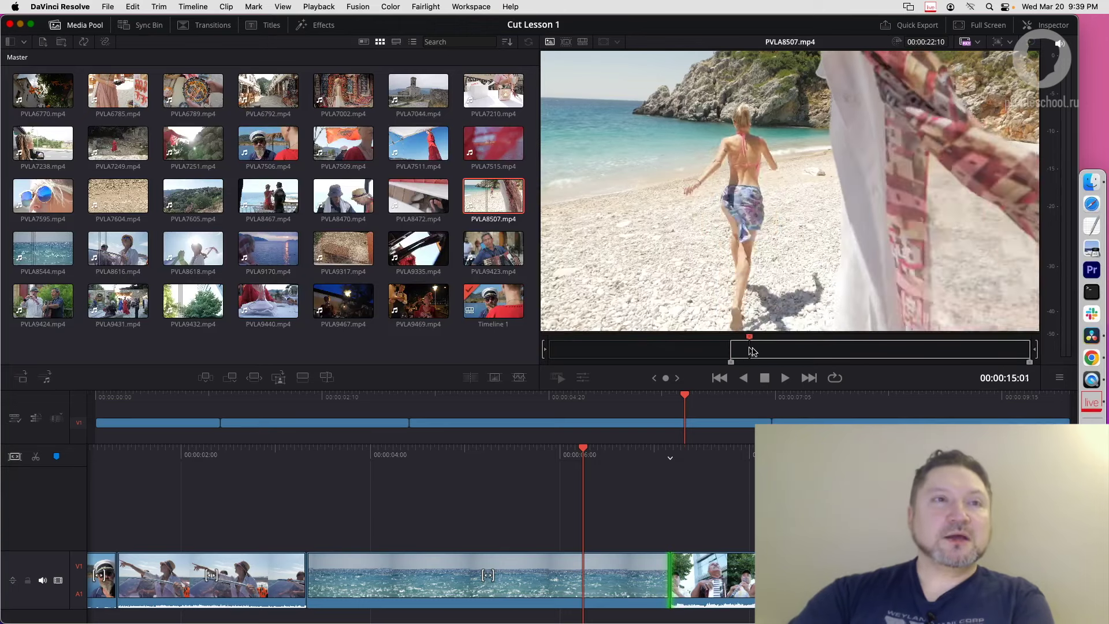
{"action": "key", "text": "o"}
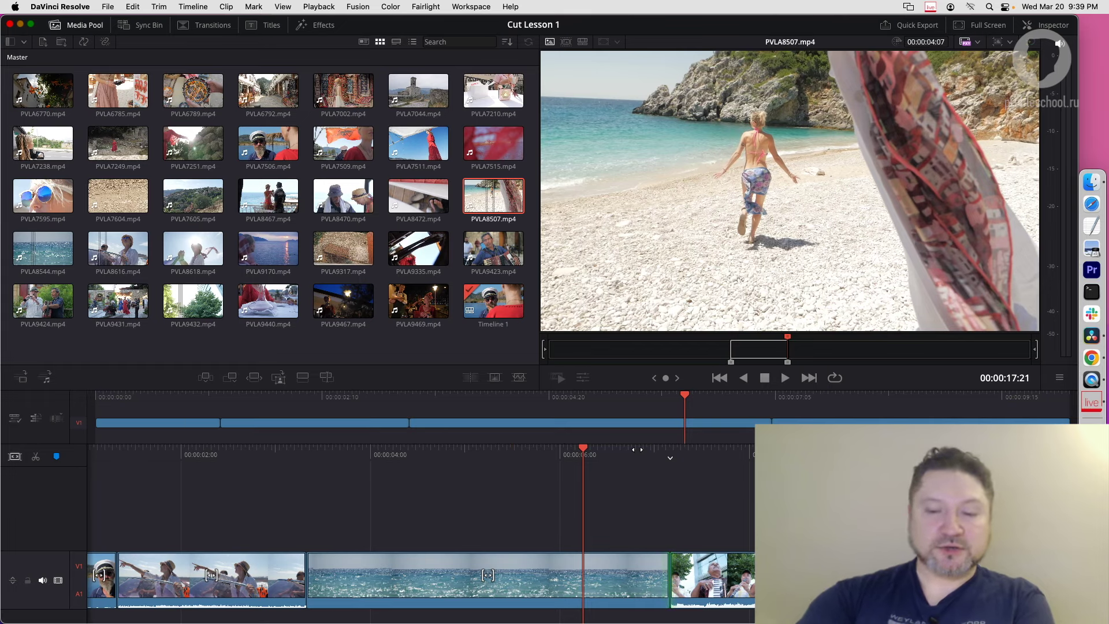
{"action": "key", "text": "F9"}
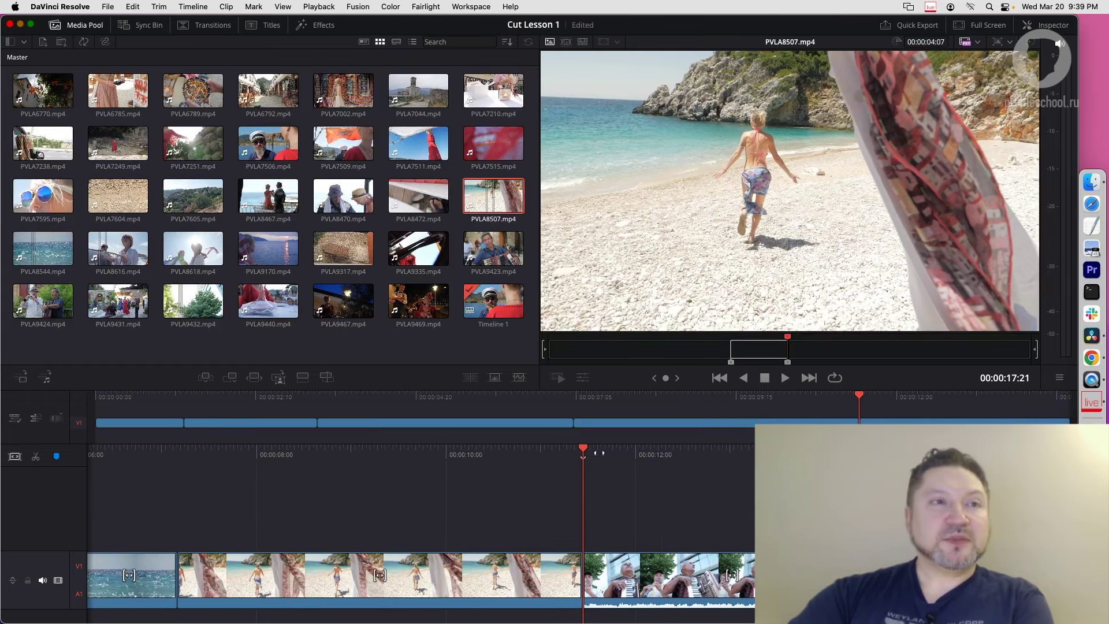
Show Timeline 1 in the viewer and select the cut between the sea and beach clips
{"action": "key", "text": "j"}
{"action": "key", "text": "Left"}
{"action": "key", "text": "Left"}
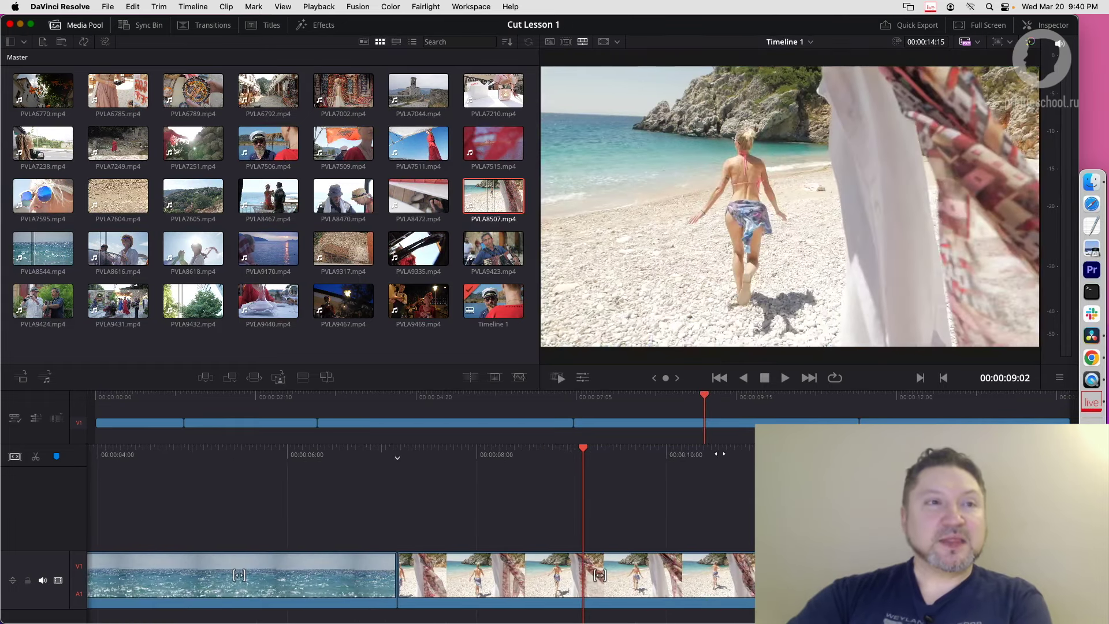
{"action": "key", "text": "v"}
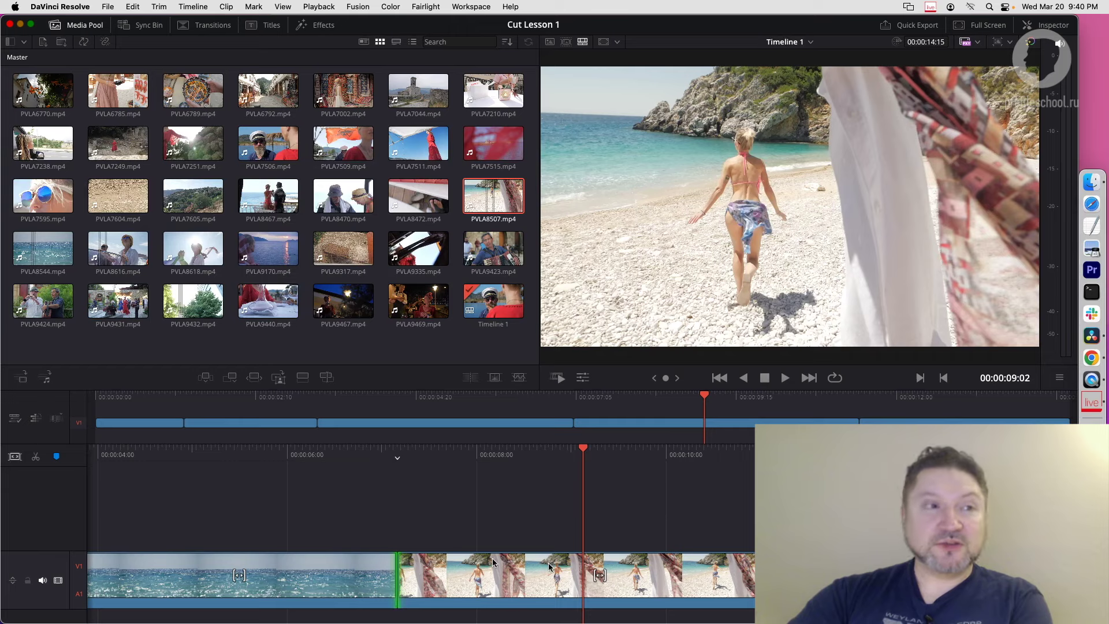
Select the beach-to-accordion cut, then place the playhead just before it
{"action": "scroll", "coordinate": [561, 456], "scroll_direction": "left", "scroll_amount": 10}
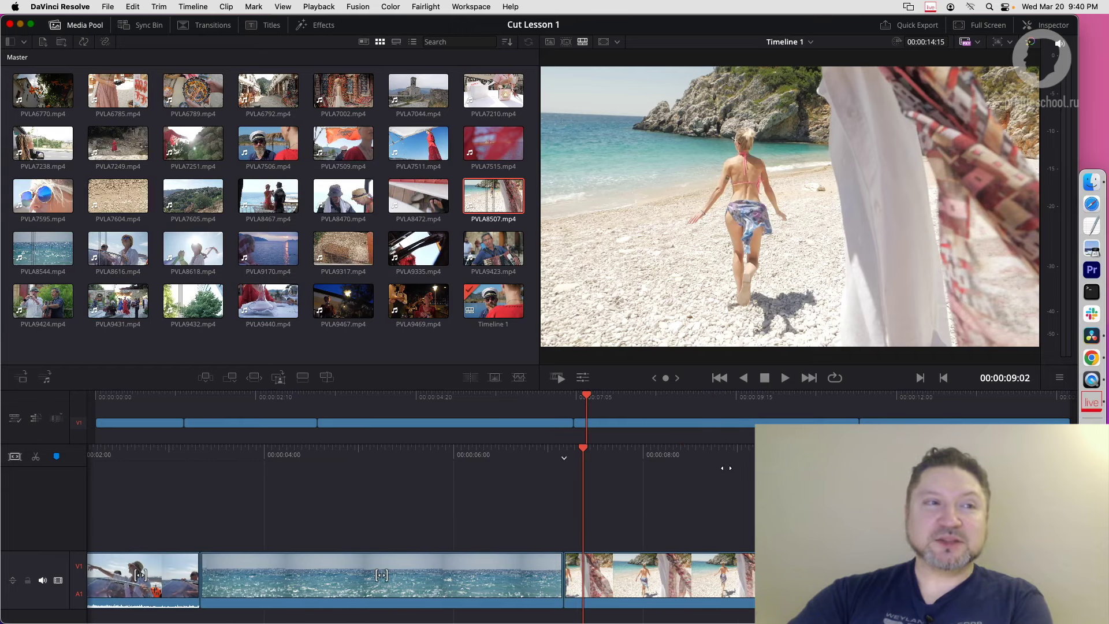
{"action": "scroll", "coordinate": [555, 455], "scroll_direction": "left", "scroll_amount": 6}
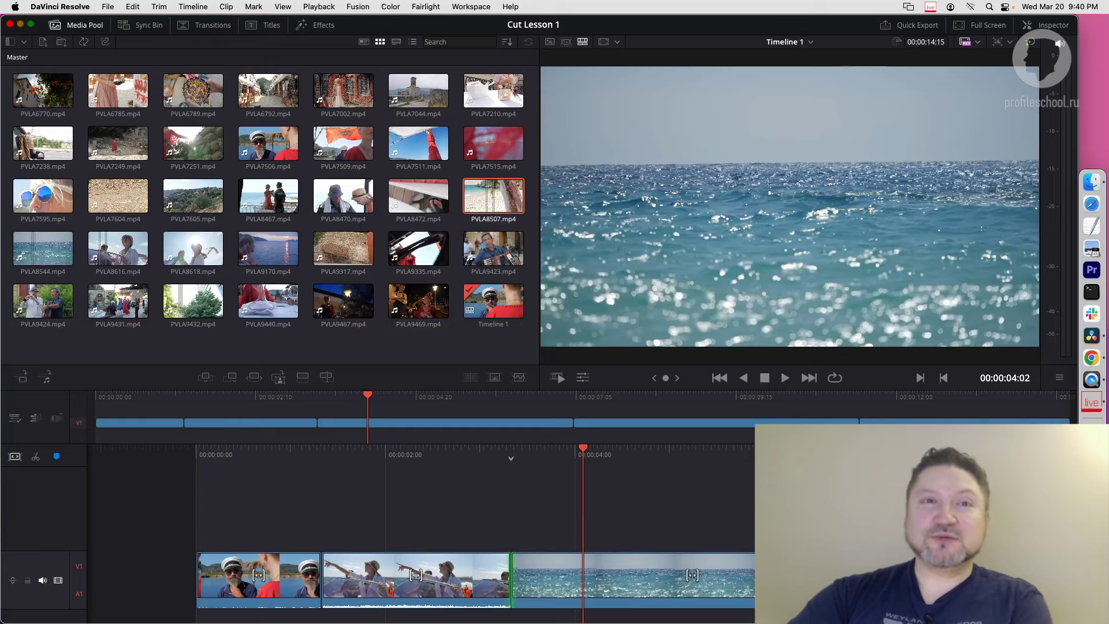
{"action": "scroll", "coordinate": [420, 519], "scroll_direction": "right", "scroll_amount": 6}
{"action": "scroll", "coordinate": [420, 519], "scroll_direction": "right", "scroll_amount": 5}
{"action": "scroll", "coordinate": [420, 519], "scroll_direction": "right", "scroll_amount": 2}
{"action": "scroll", "coordinate": [420, 520], "scroll_direction": "right", "scroll_amount": 7}
{"action": "scroll", "coordinate": [638, 586], "scroll_direction": "right", "scroll_amount": 5}
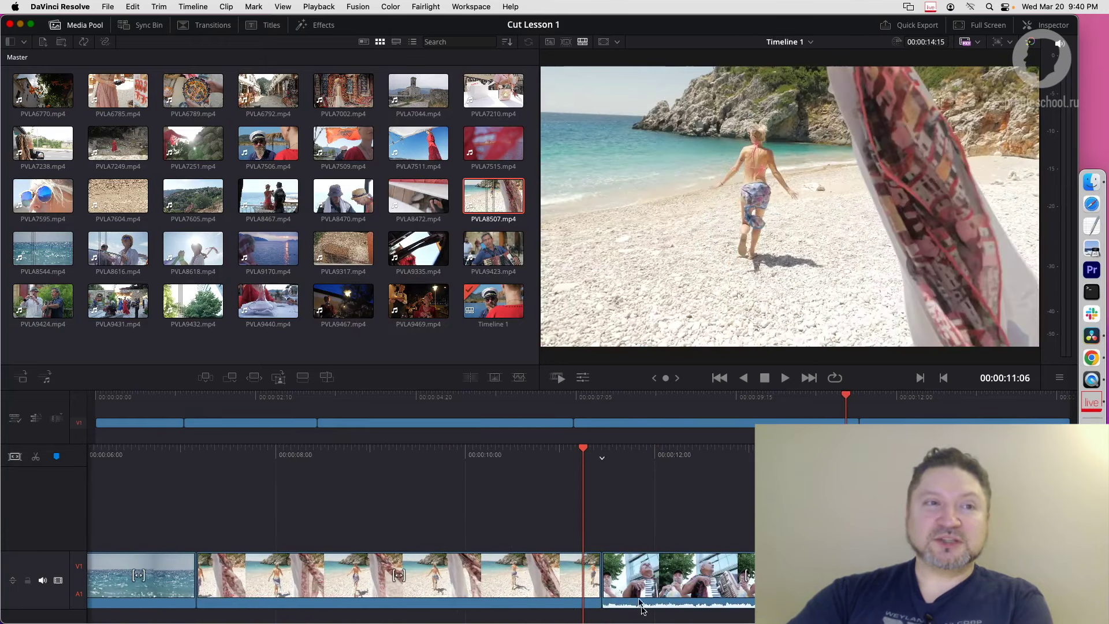
{"action": "key", "text": "v"}
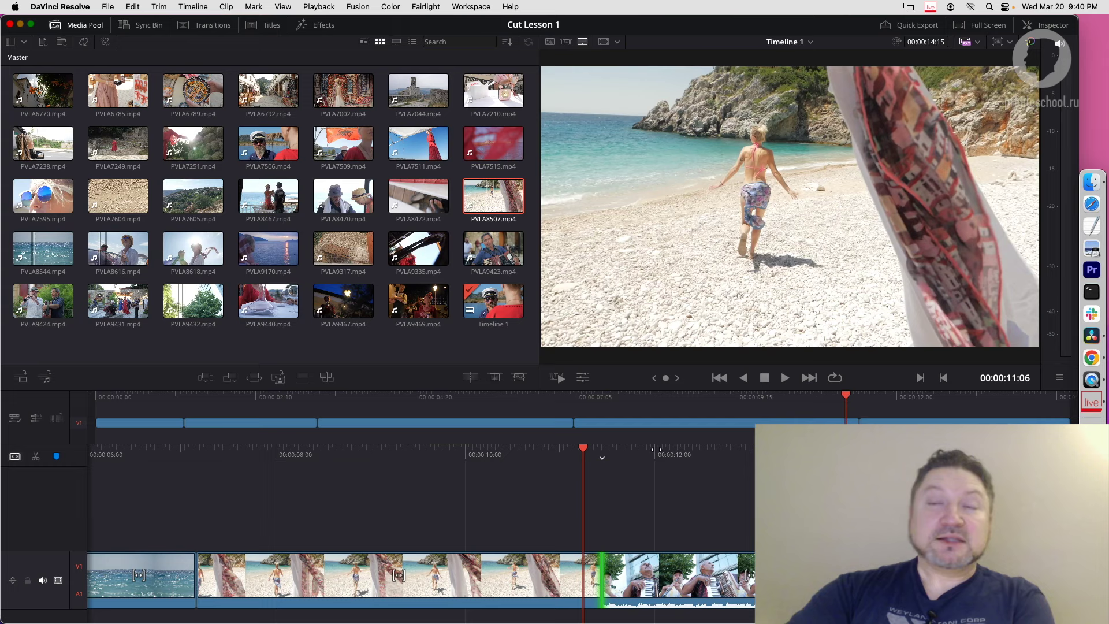
{"action": "scroll", "coordinate": [618, 448], "scroll_direction": "left", "scroll_amount": 7}
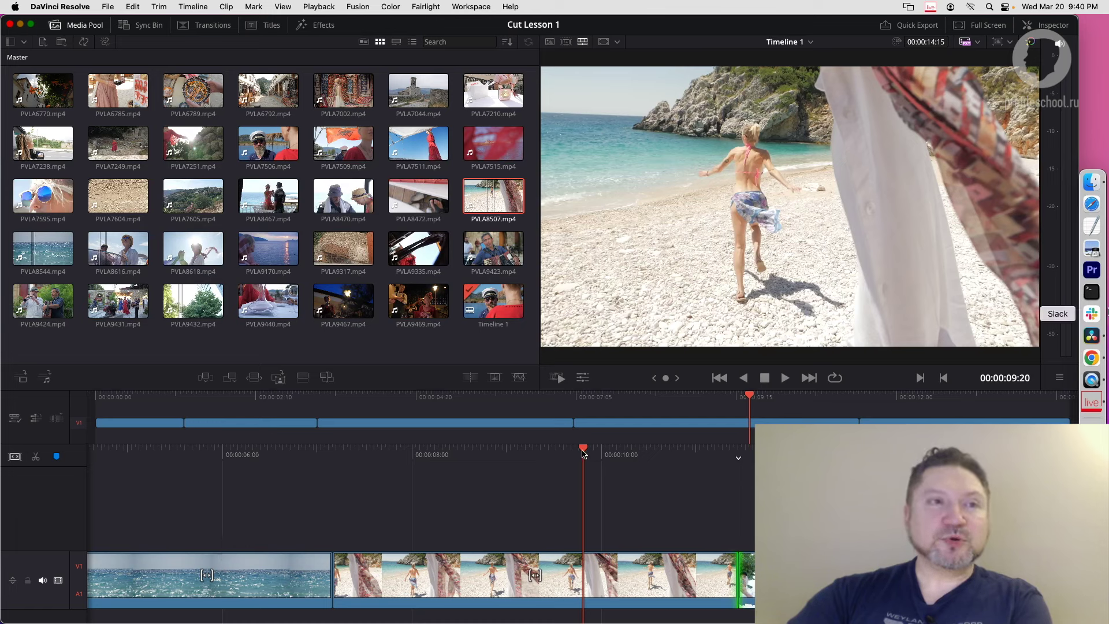
{"action": "left_click_drag", "start_coordinate": [592, 449], "coordinate": [670, 450]}
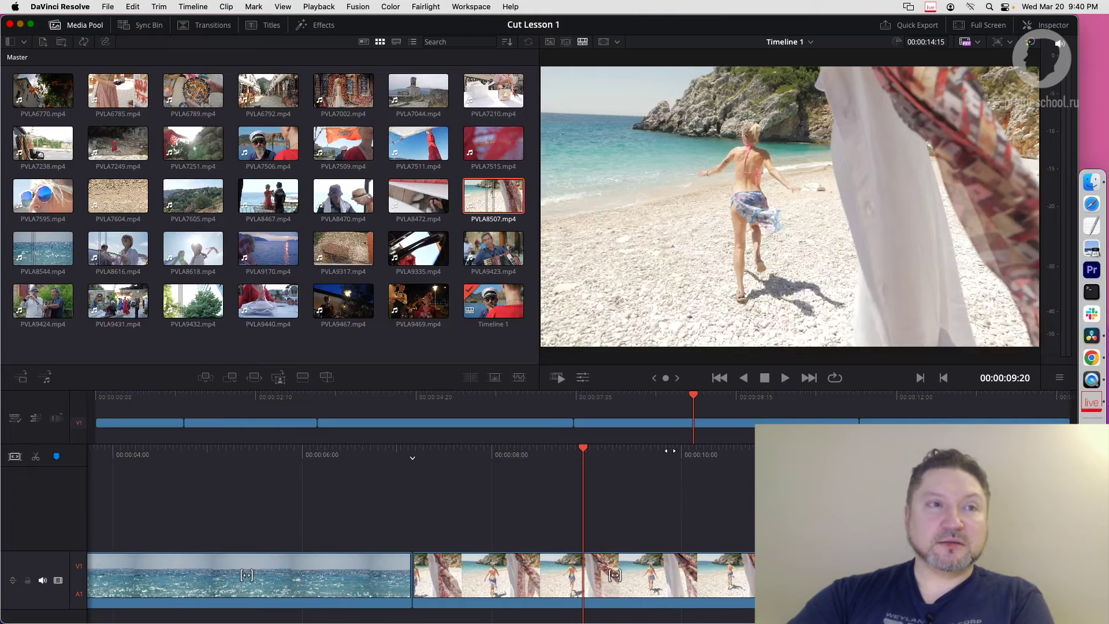
{"action": "key", "text": "space"}
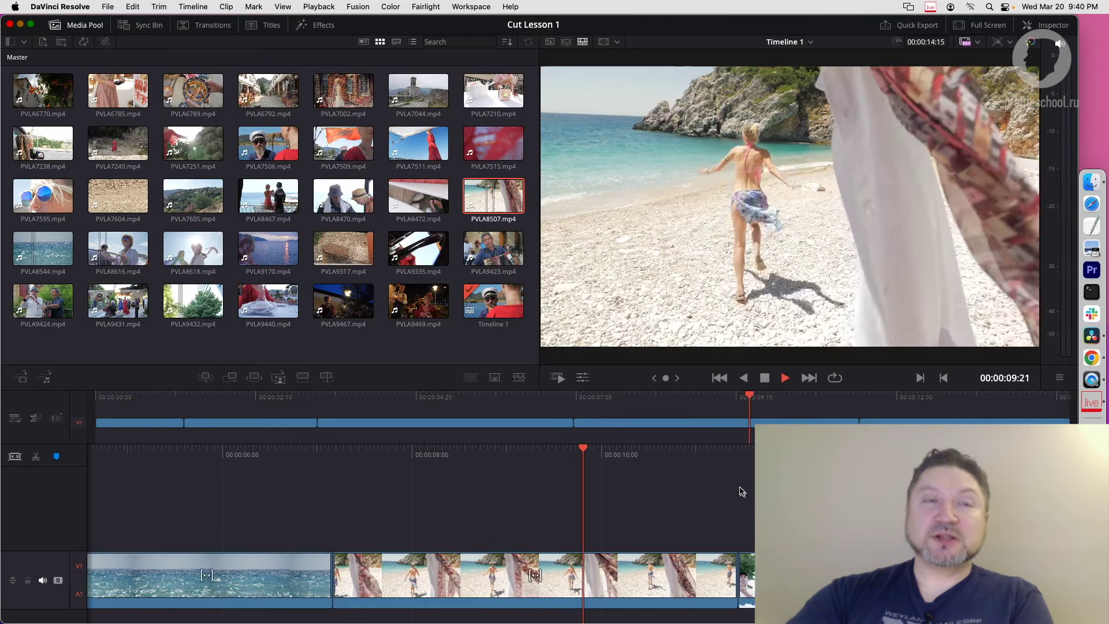
{"action": "key", "text": "space"}
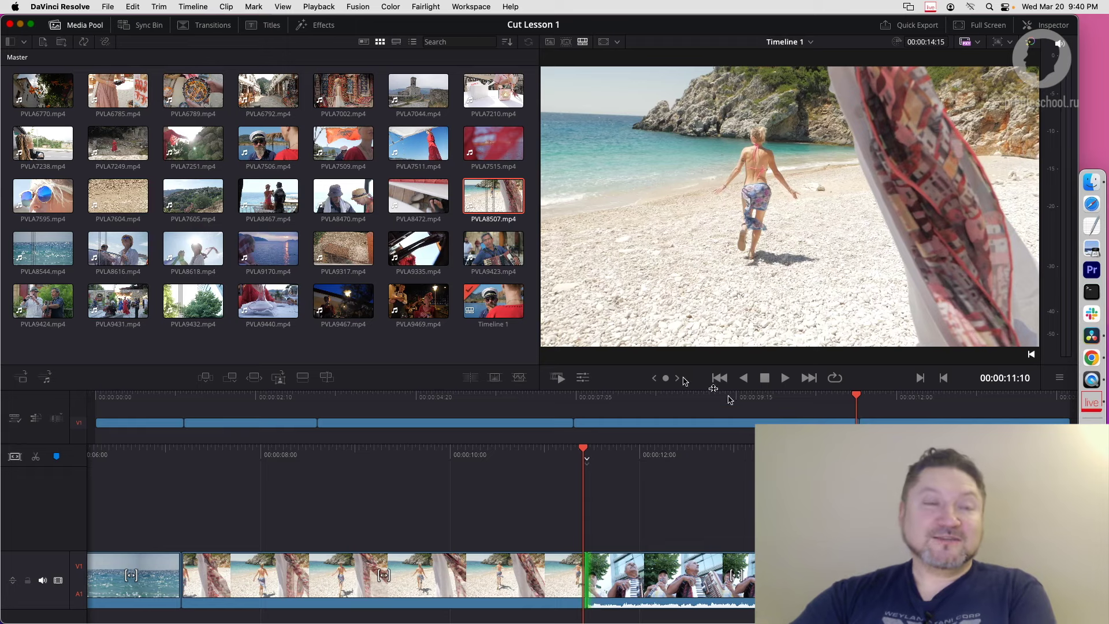
{"action": "left_click_drag", "start_coordinate": [187, 448], "coordinate": [588, 440]}
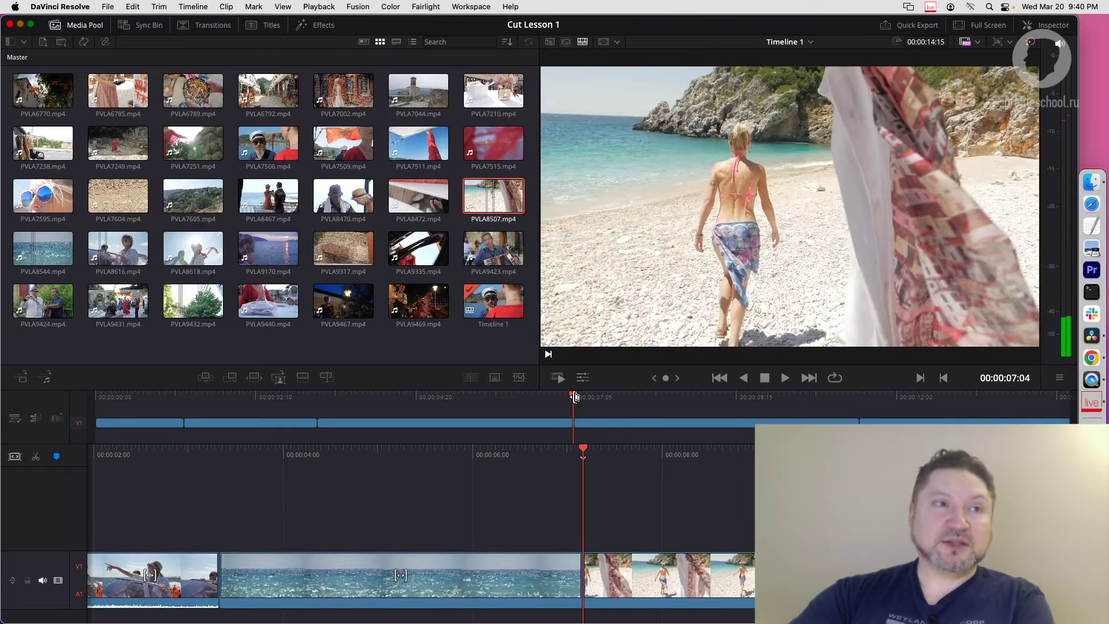
{"action": "left_click_drag", "start_coordinate": [574, 397], "coordinate": [319, 404]}
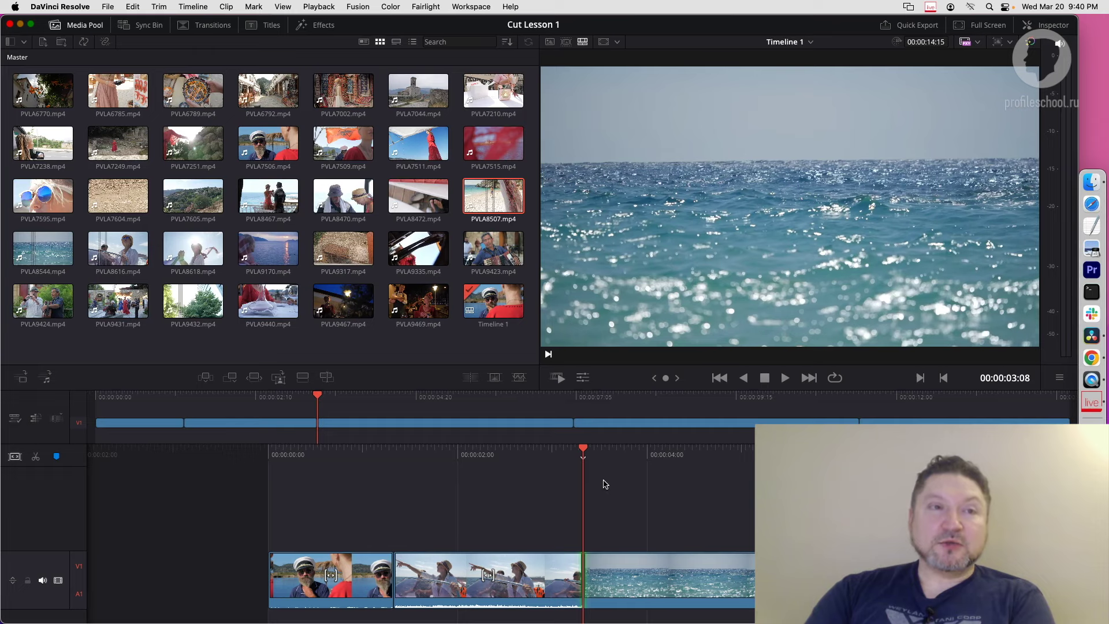
{"action": "key", "text": "space"}
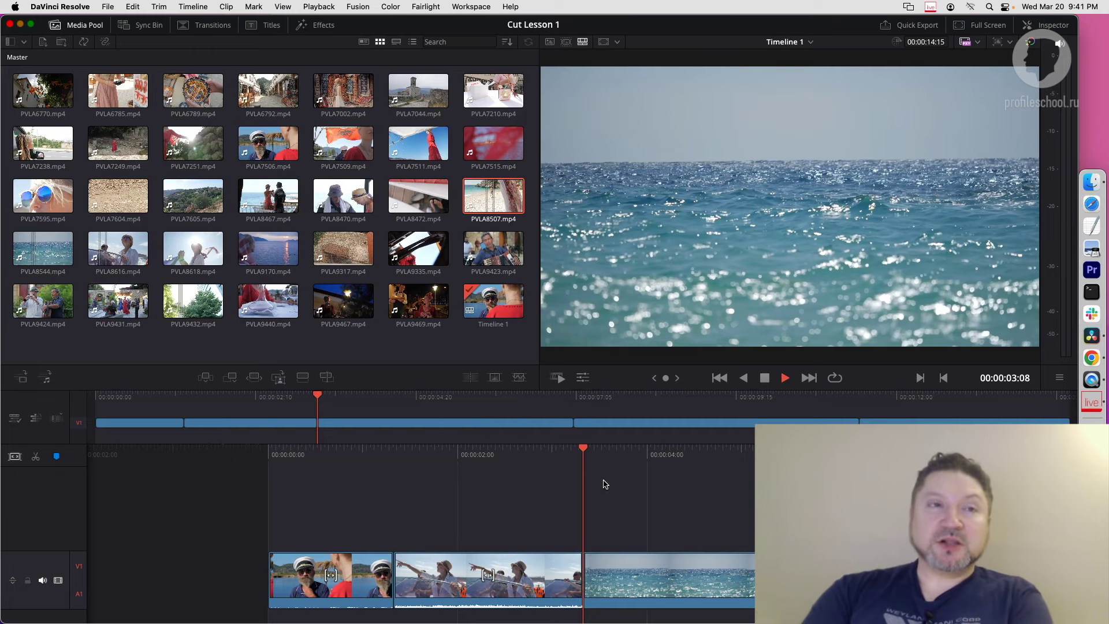
{"action": "key", "text": "space"}
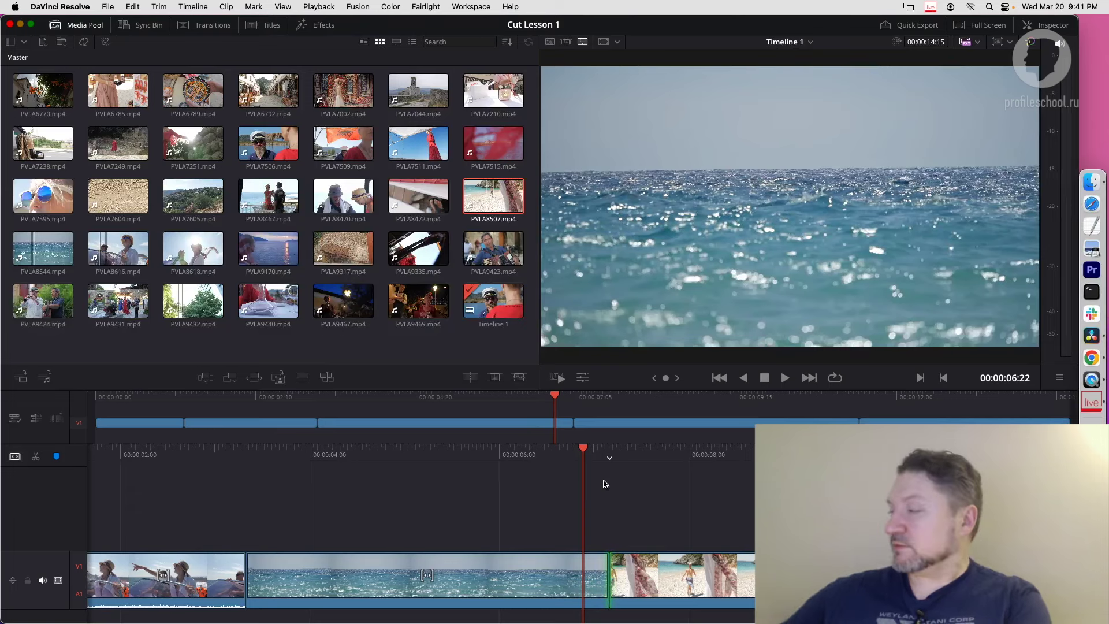
{"action": "key", "text": "v"}
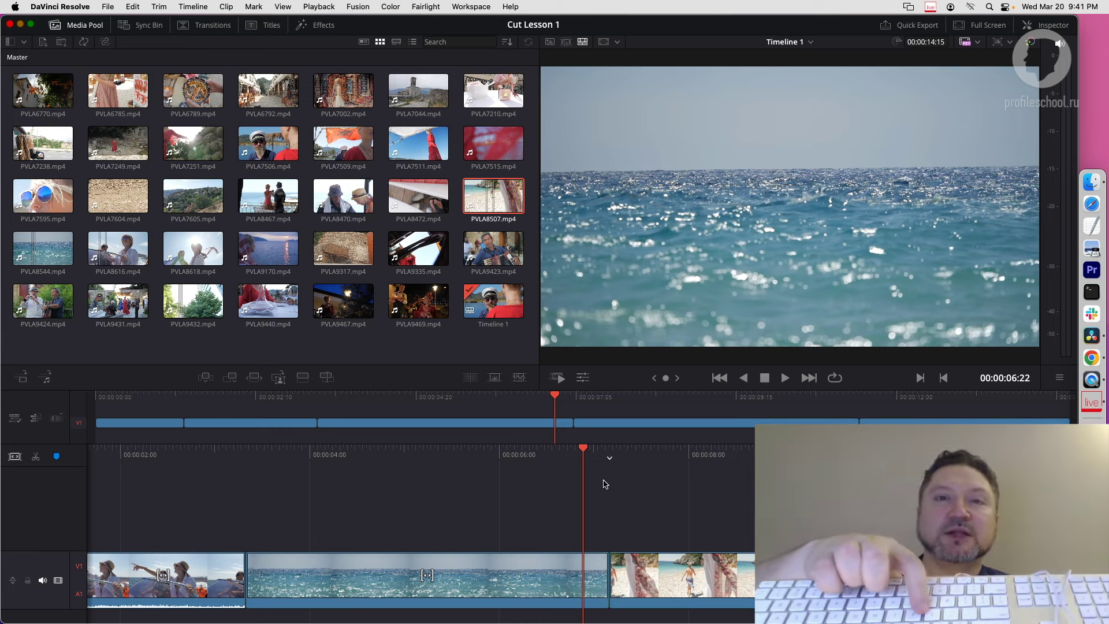
{"action": "key", "text": "Escape"}
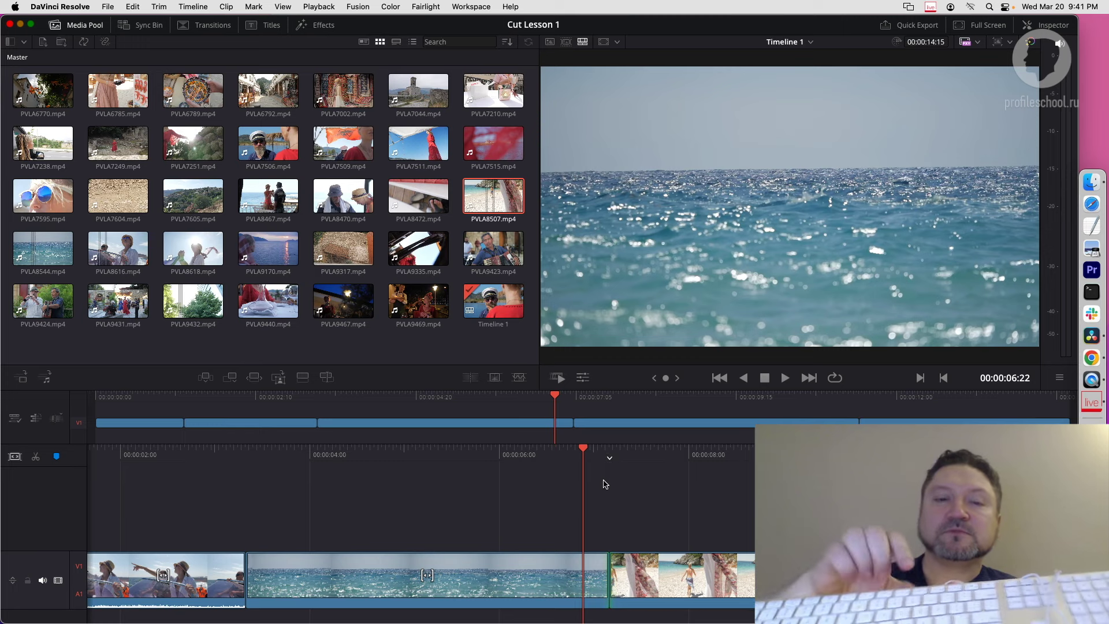
{"action": "key", "text": "v"}
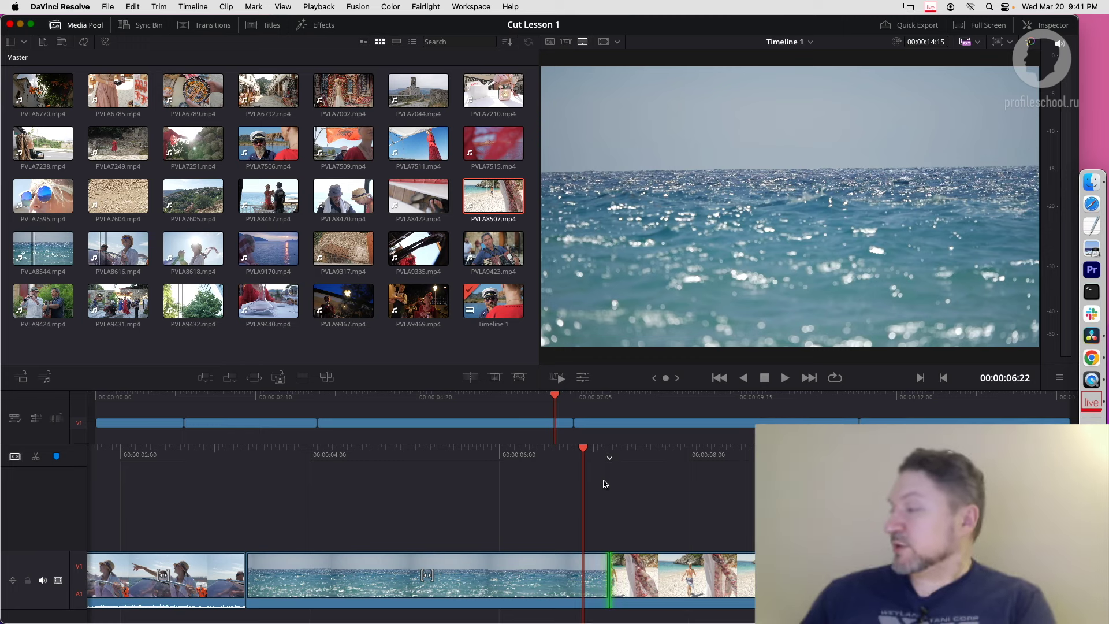
{"action": "key", "text": "v"}
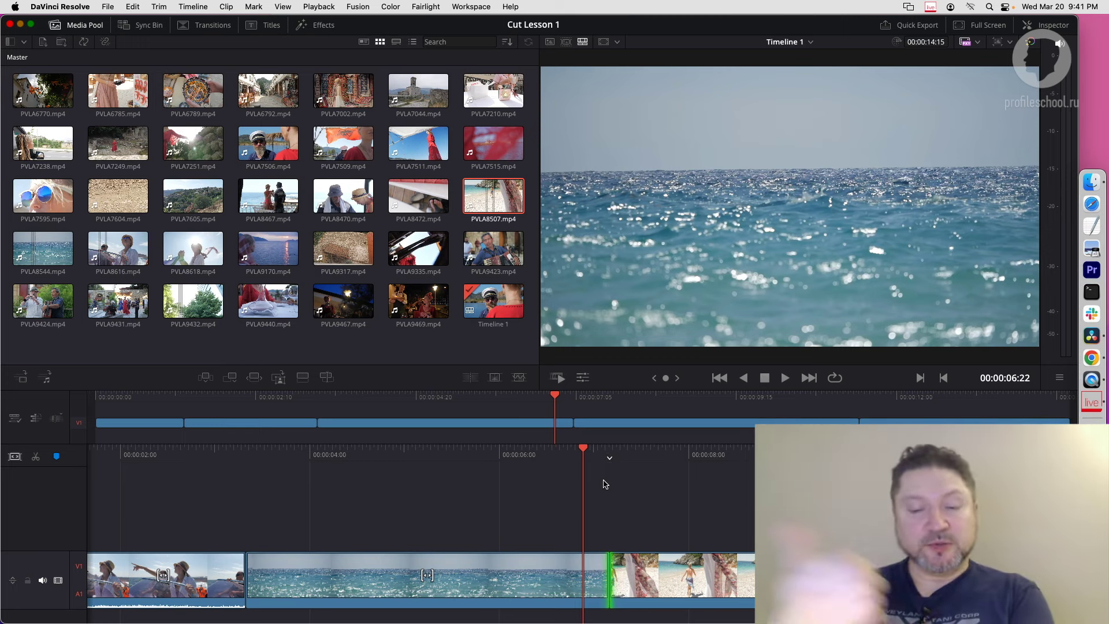
{"action": "key", "text": "Escape"}
{"action": "key", "text": "space"}
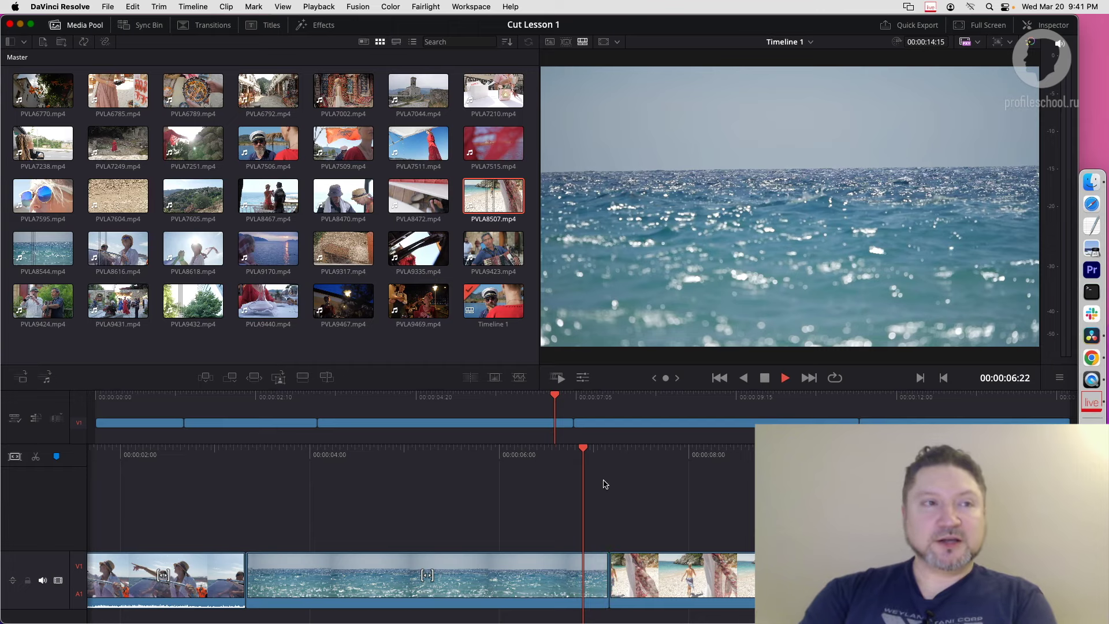
{"action": "key", "text": "k"}
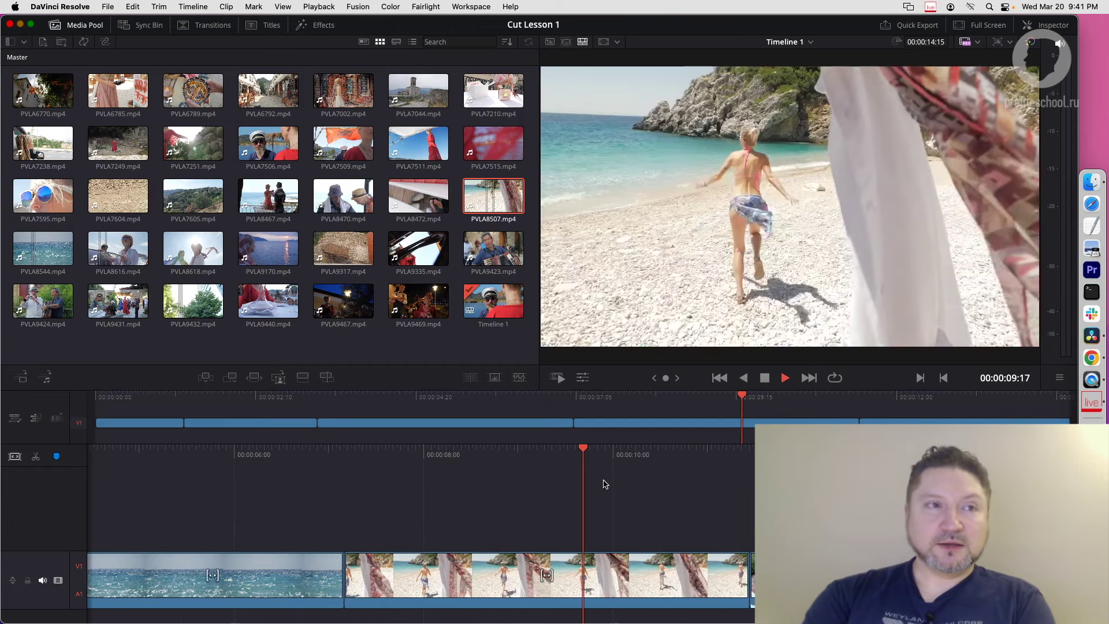
{"action": "key", "text": "j"}
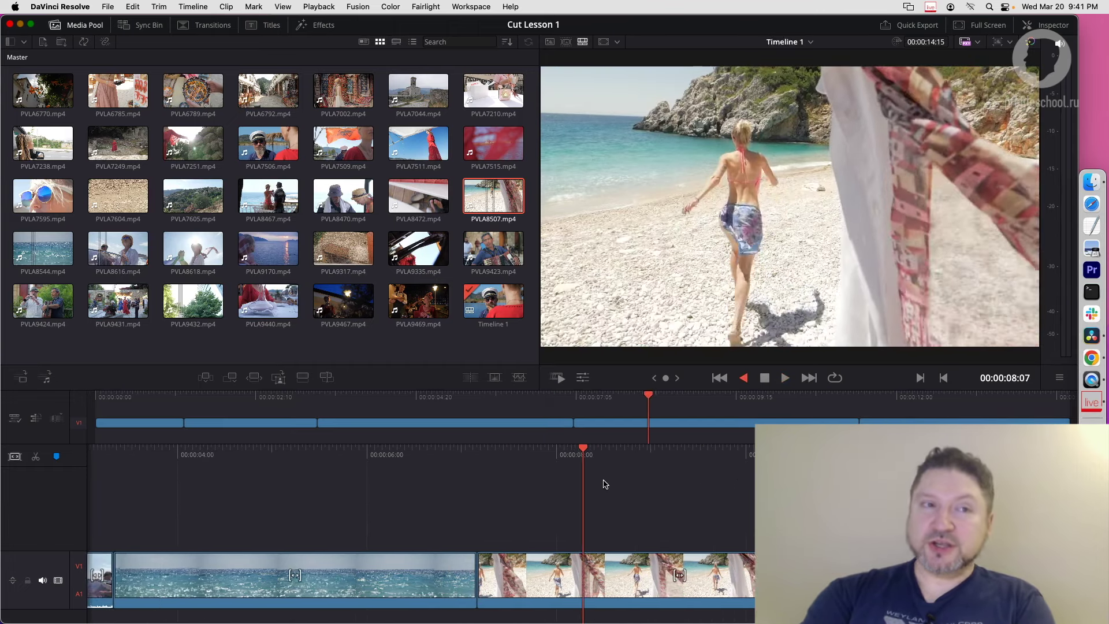
{"action": "key", "text": "k"}
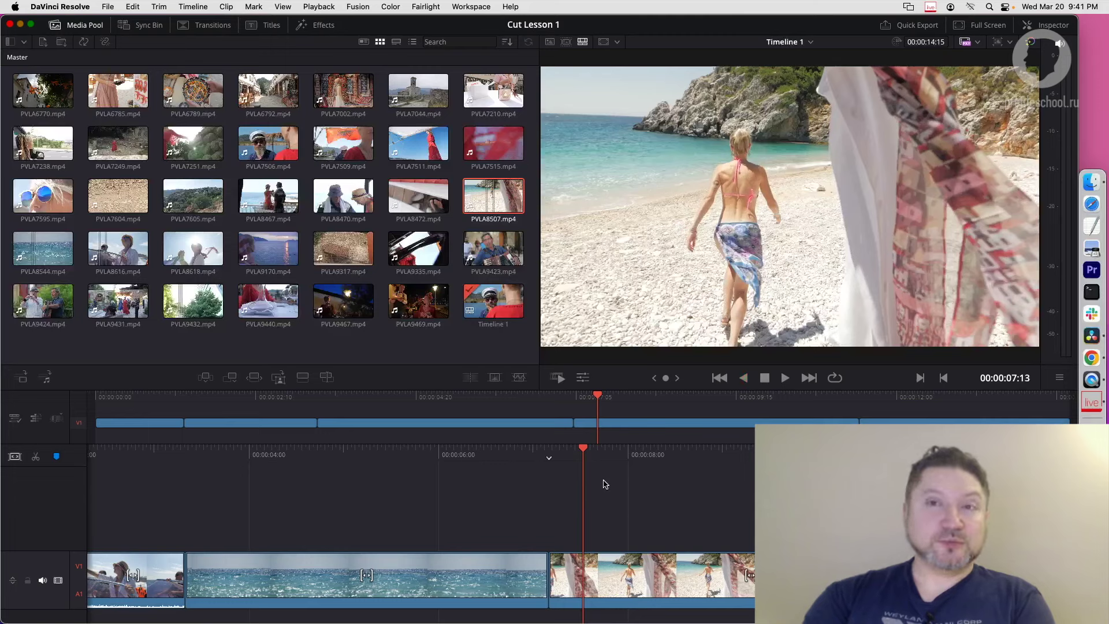
{"action": "key", "text": "v"}
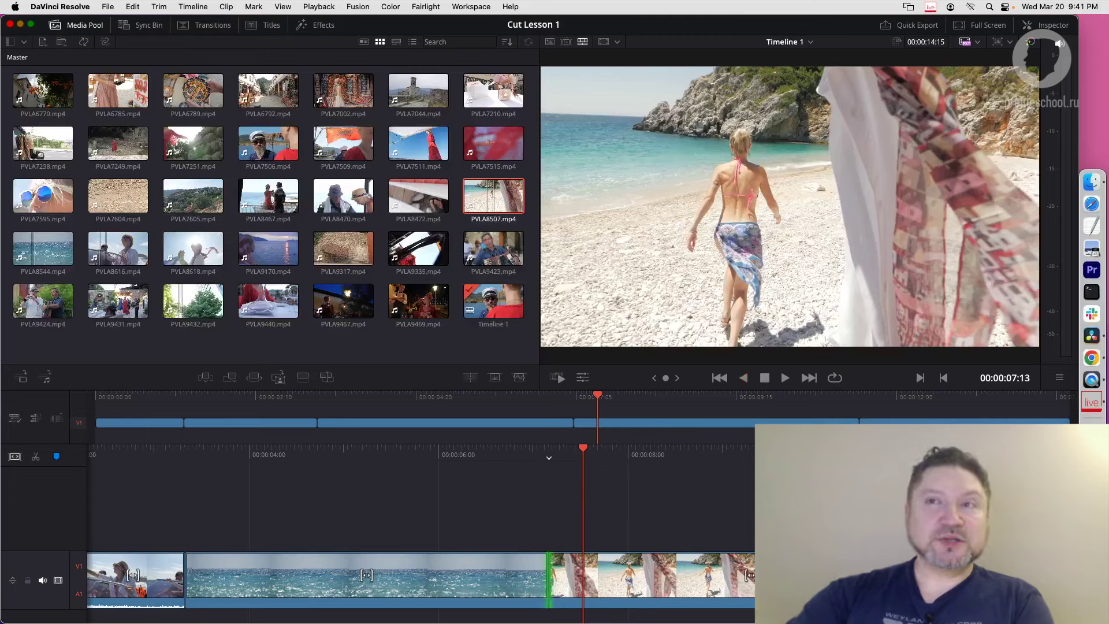
{"action": "key", "text": "v"}
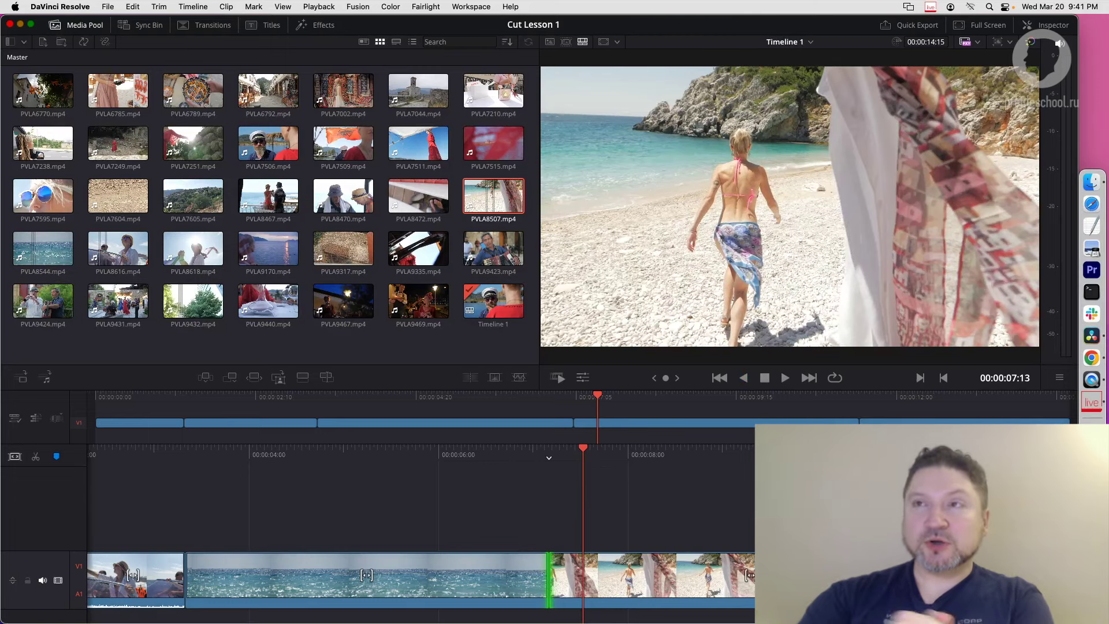
{"action": "key", "text": "v"}
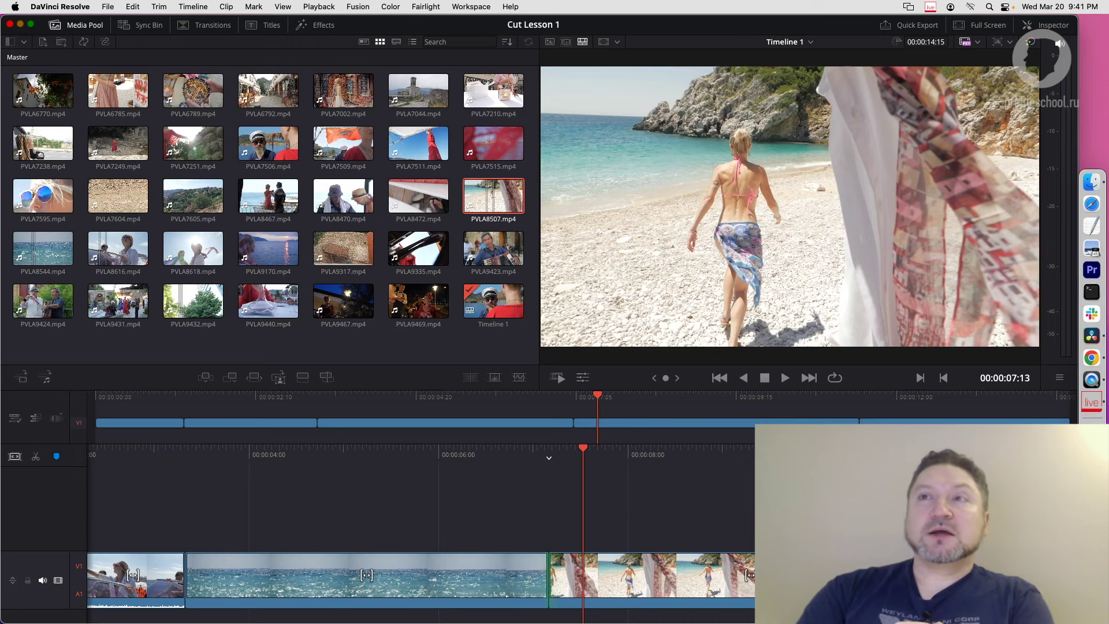
{"action": "key", "text": "v"}
{"action": "key", "text": "v"}
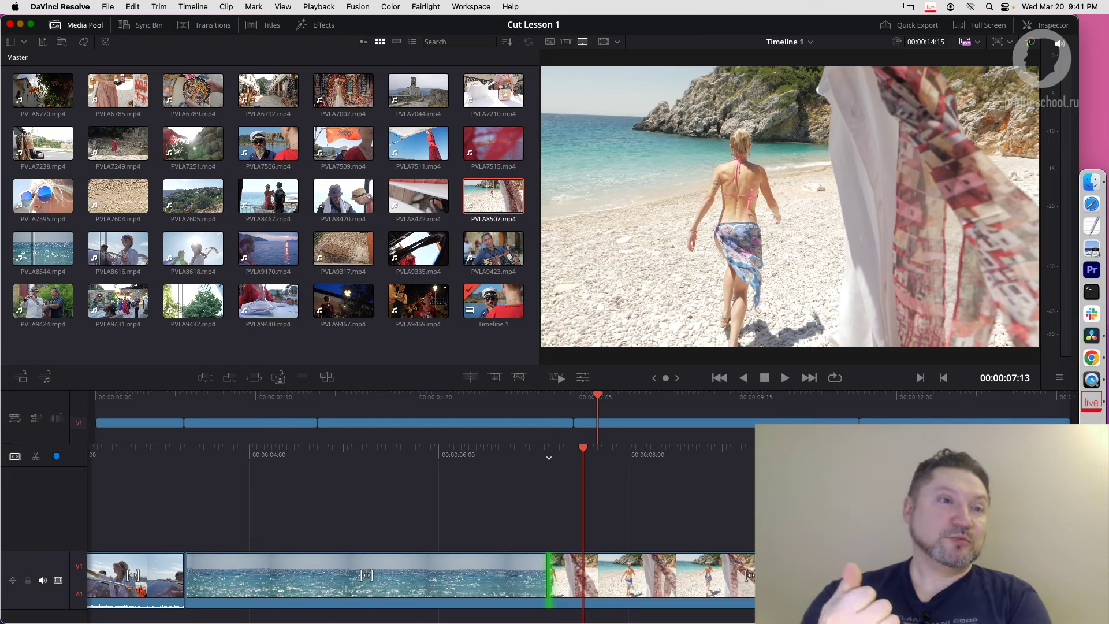
{"action": "key", "text": "Escape"}
{"action": "key", "text": "v"}
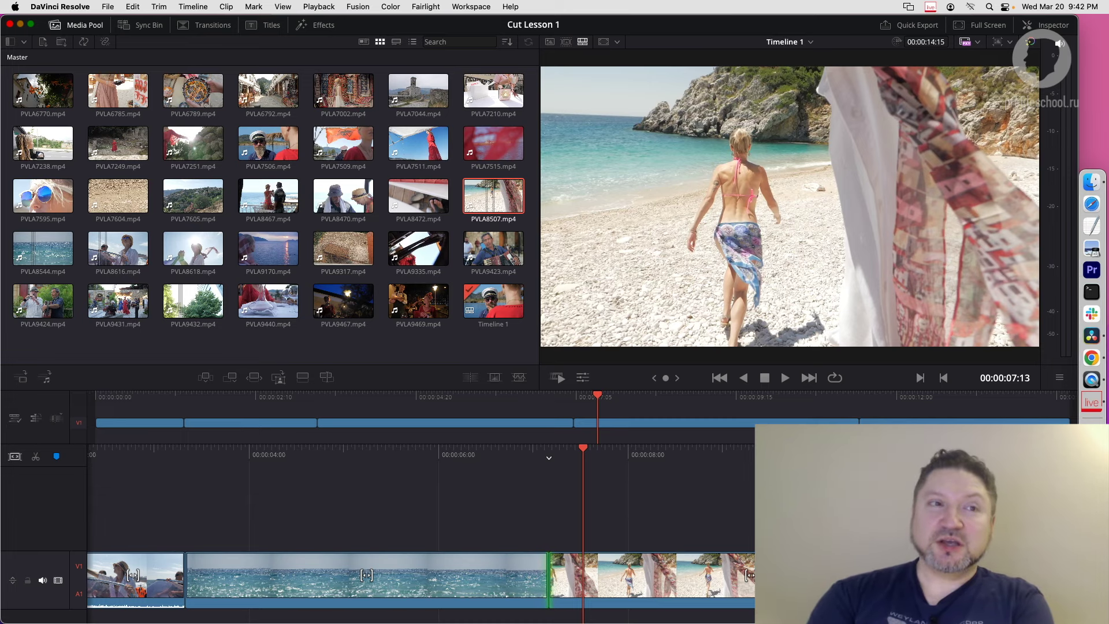
{"action": "key", "text": "l"}
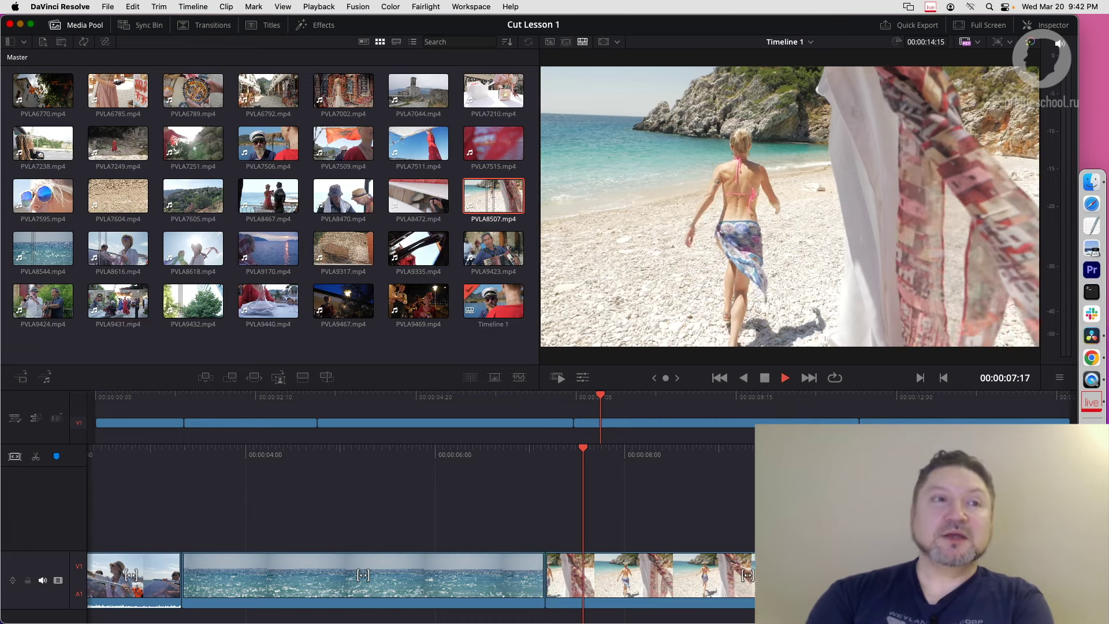
{"action": "key", "text": "j"}
{"action": "key", "text": "j"}
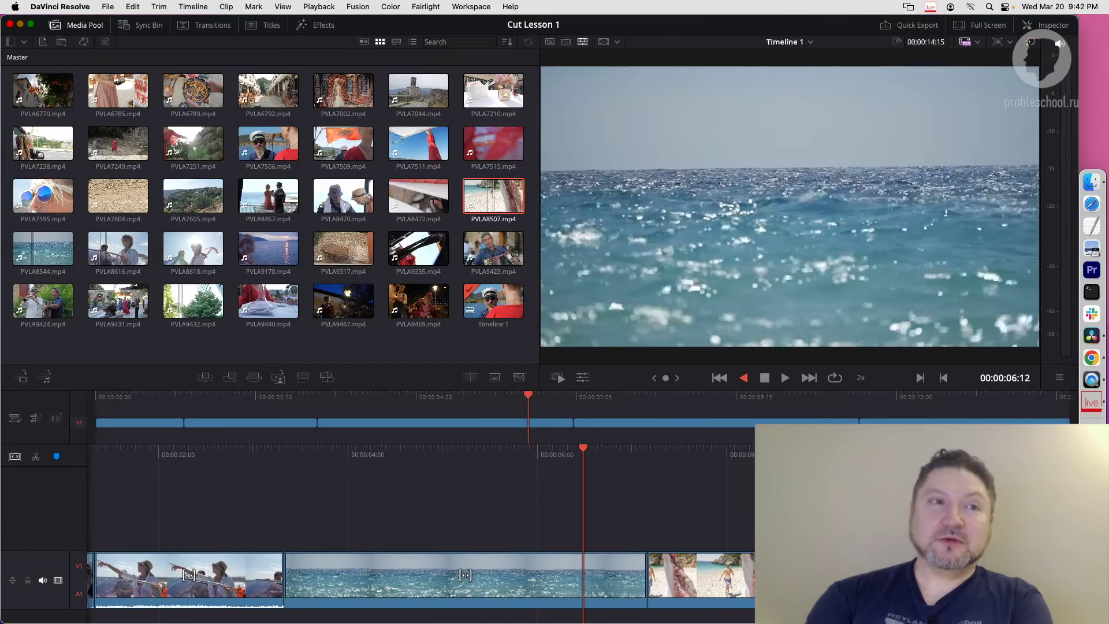
{"action": "key", "text": "k"}
{"action": "key", "text": "v"}
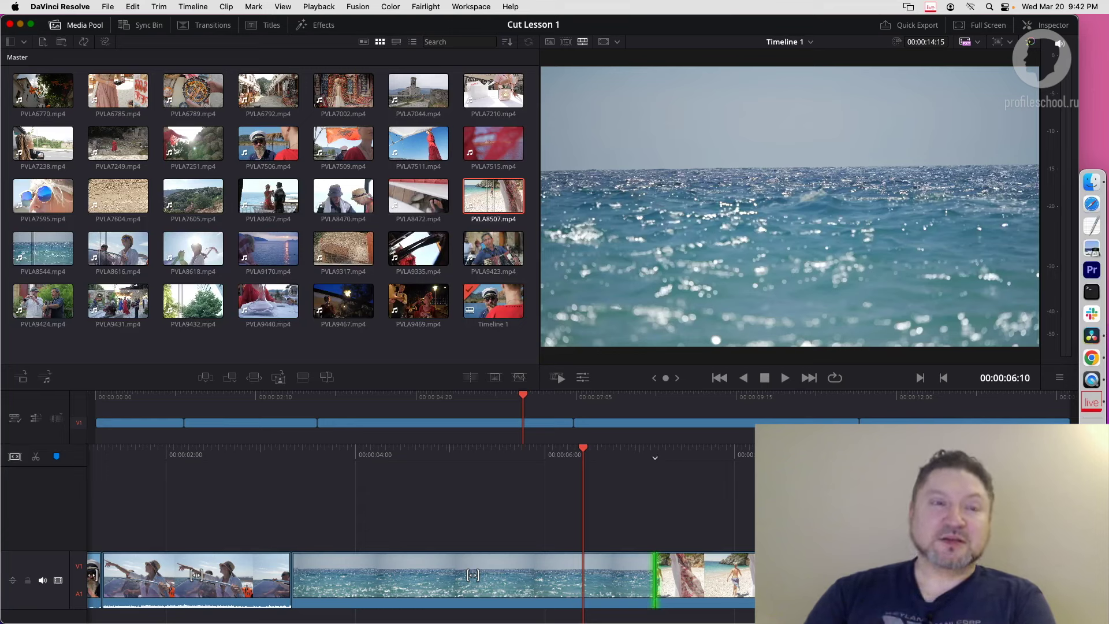
{"action": "key", "text": "Escape"}
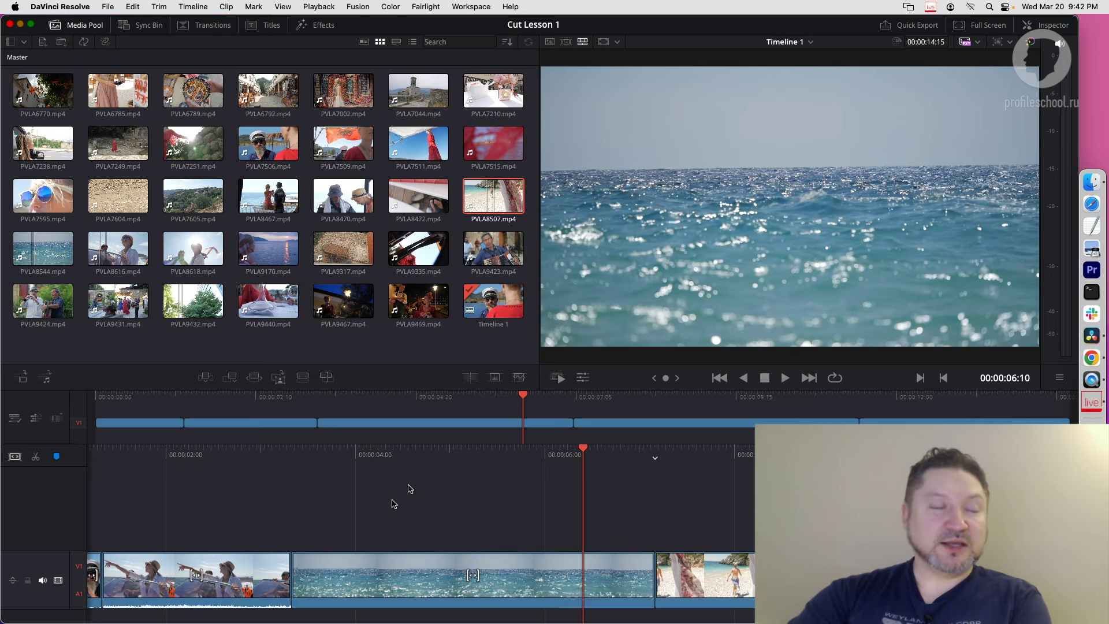
{"action": "left_click_drag", "start_coordinate": [487, 451], "coordinate": [703, 476]}
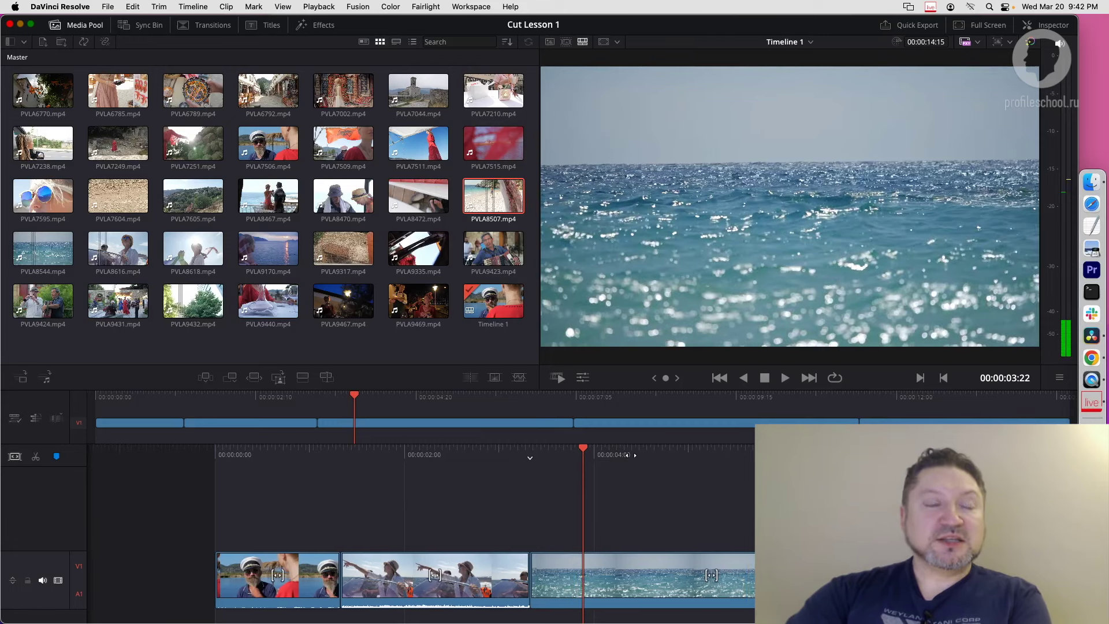
{"action": "left_click_drag", "start_coordinate": [628, 454], "coordinate": [611, 452]}
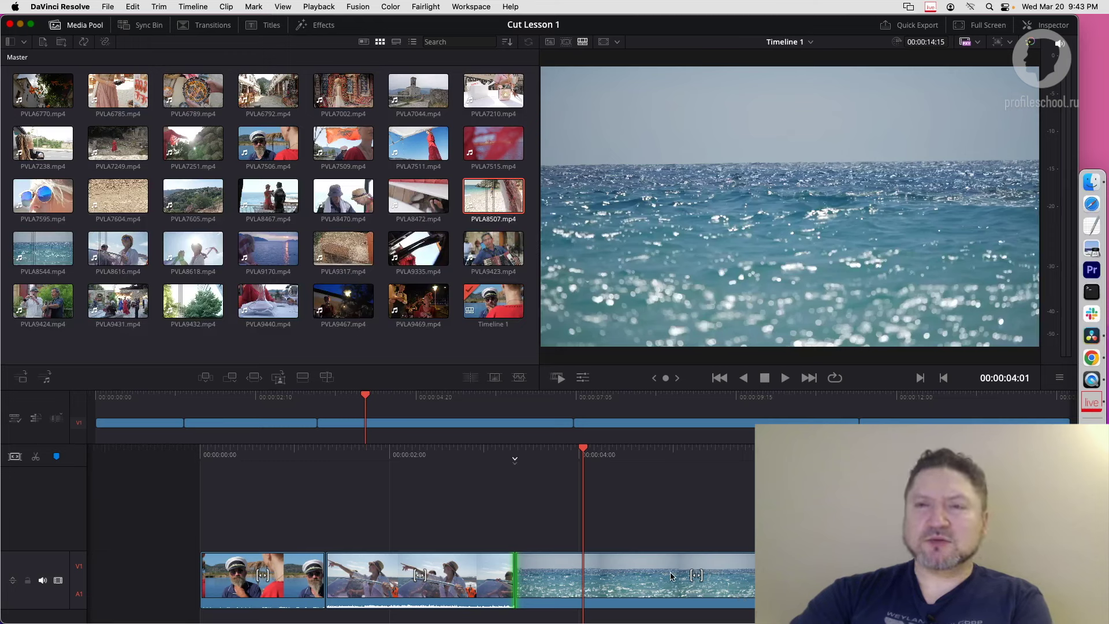
{"action": "left_click", "coordinate": [632, 582]}
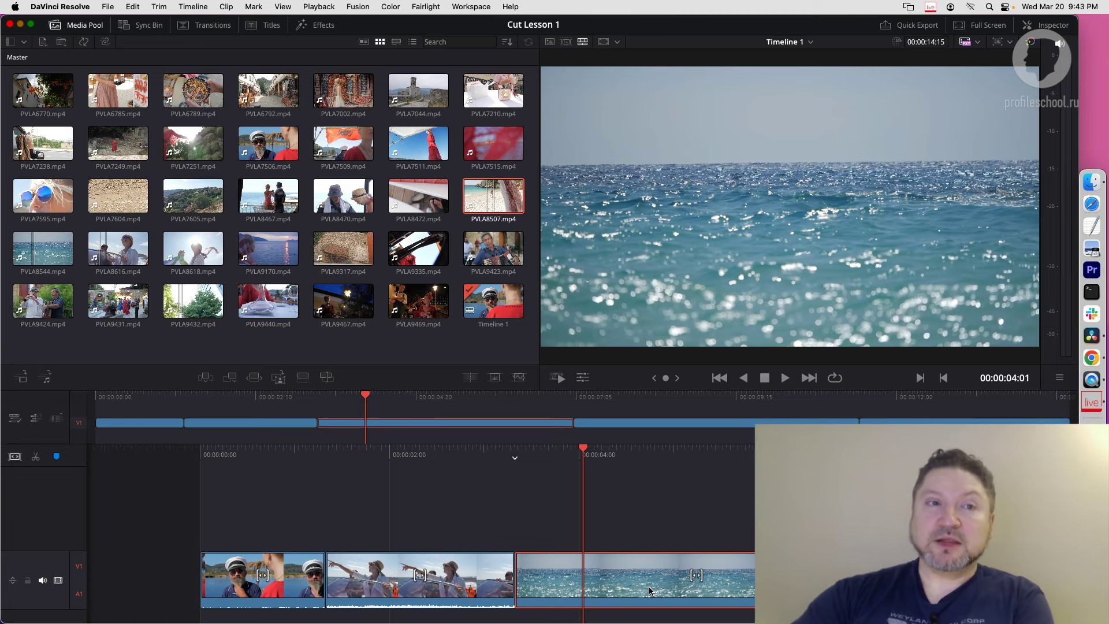
{"action": "key", "text": "Delete"}
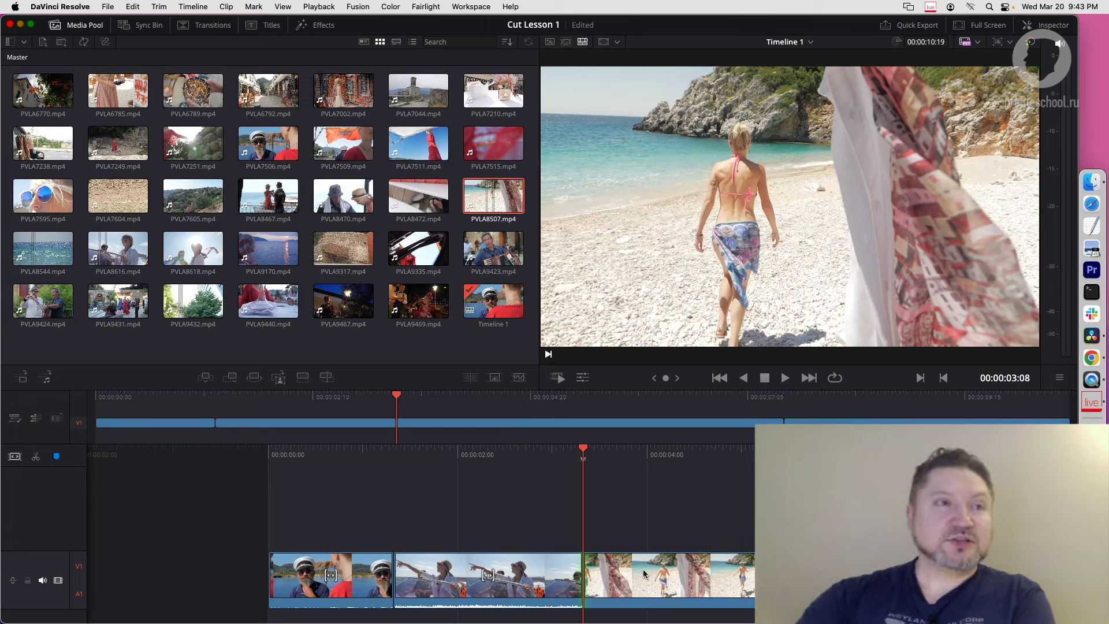
{"action": "left_click", "coordinate": [133, 6]}
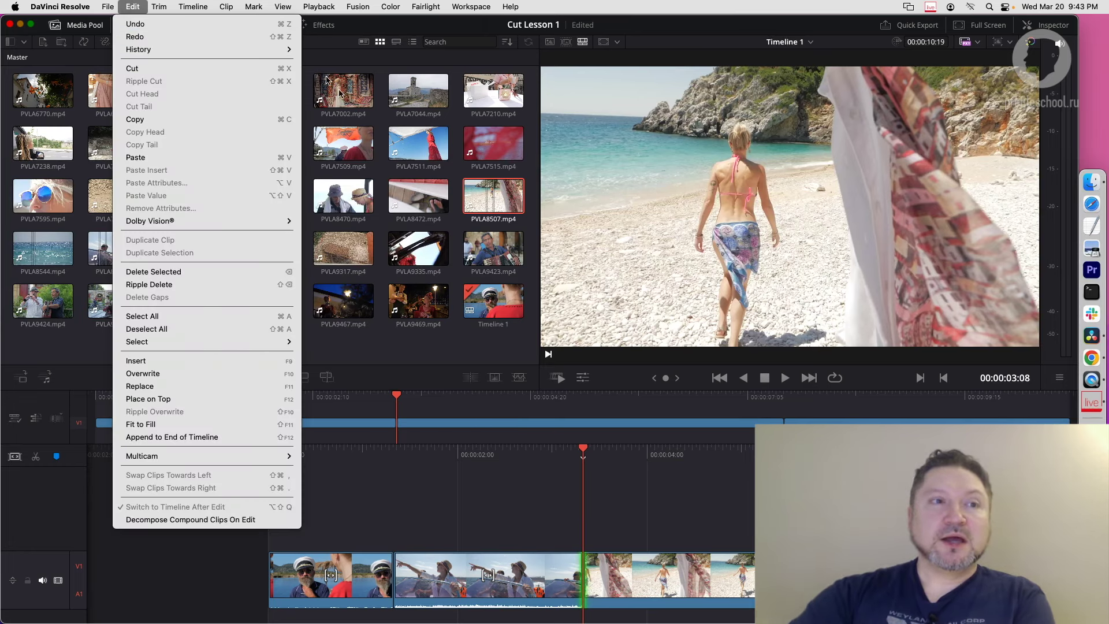
{"action": "left_click", "coordinate": [140, 424]}
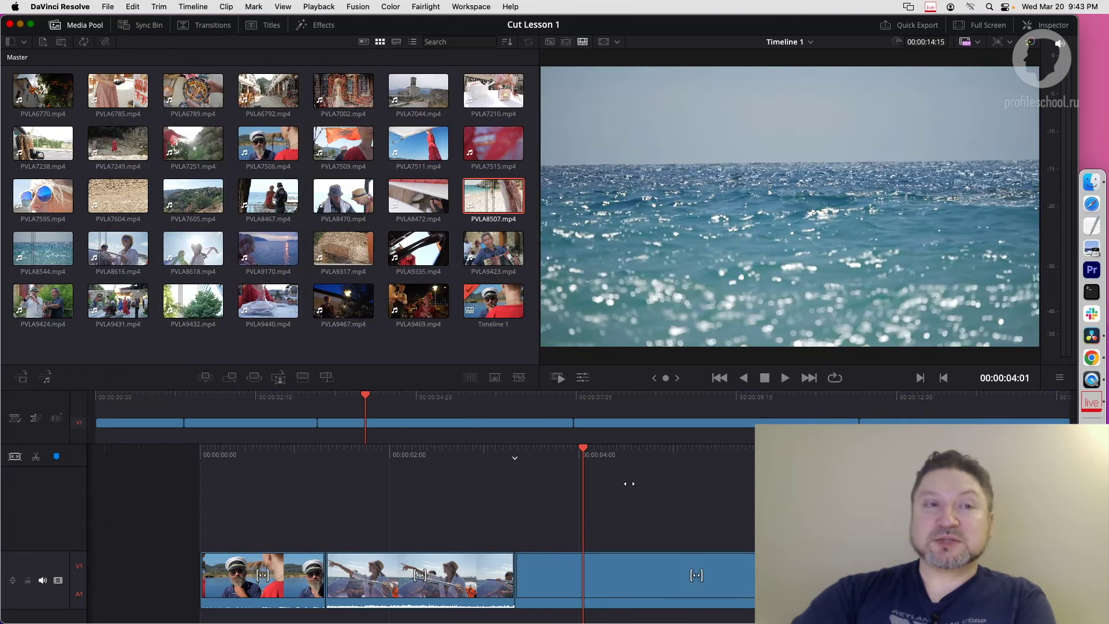
{"action": "left_click", "coordinate": [515, 566]}
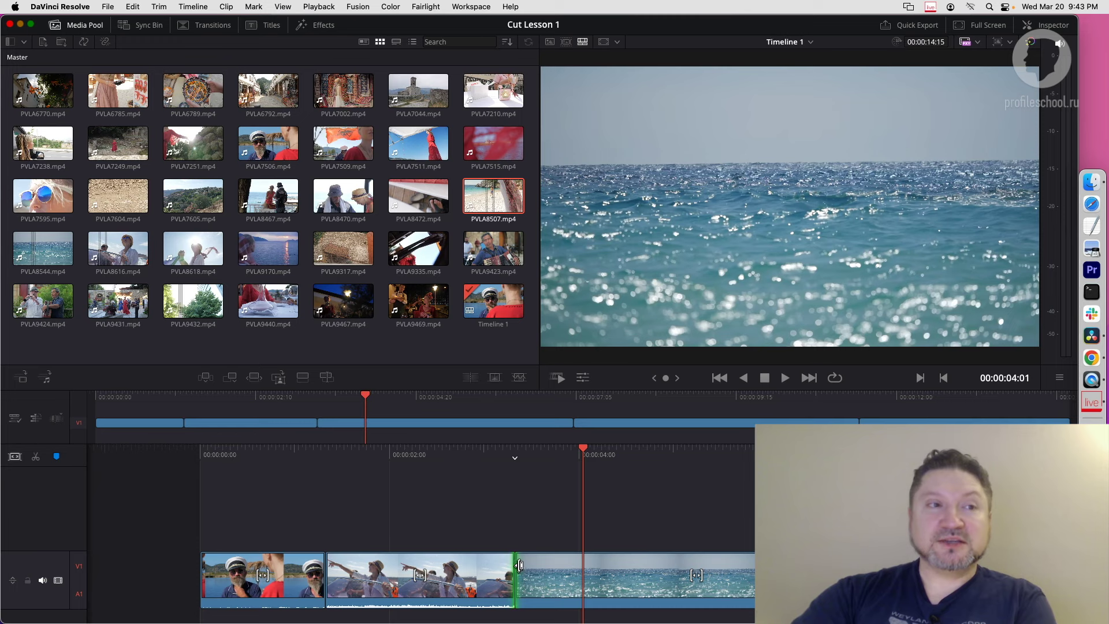
Trim the boat-to-sea edit point by +15 frames, shortening Timeline 1 to 00:00:13:22
{"action": "left_click", "coordinate": [516, 564]}
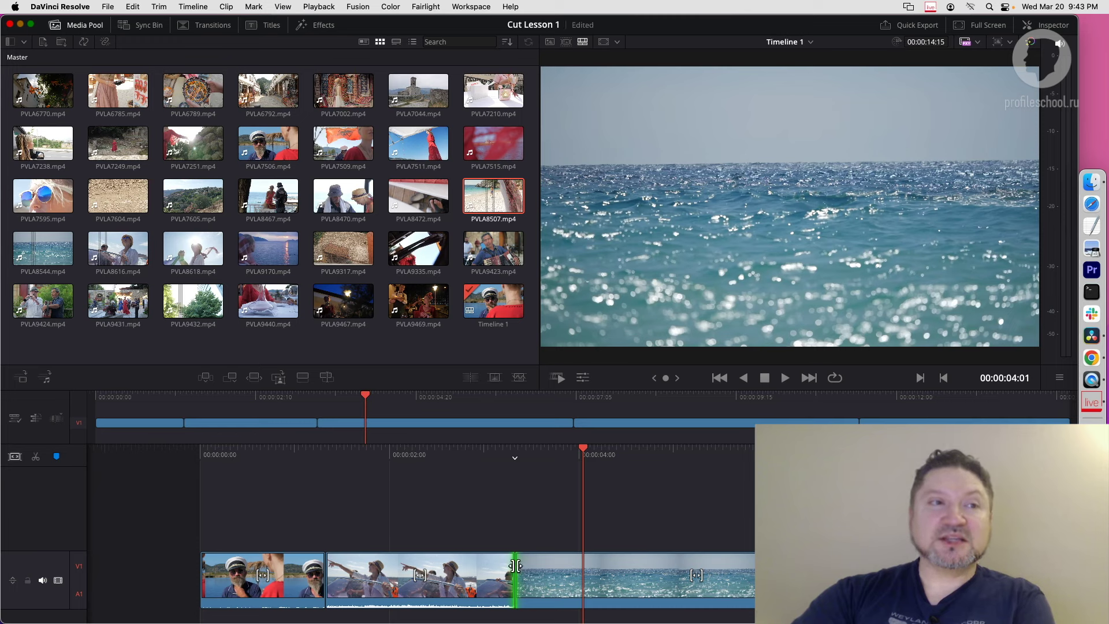
{"action": "left_click", "coordinate": [507, 561]}
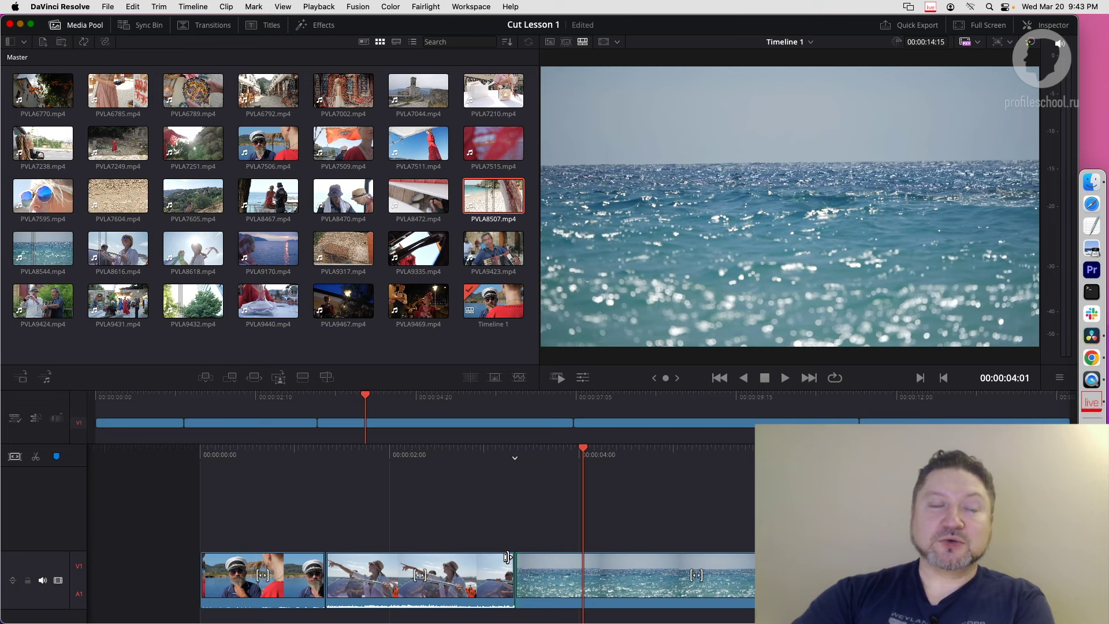
{"action": "left_click", "coordinate": [507, 557]}
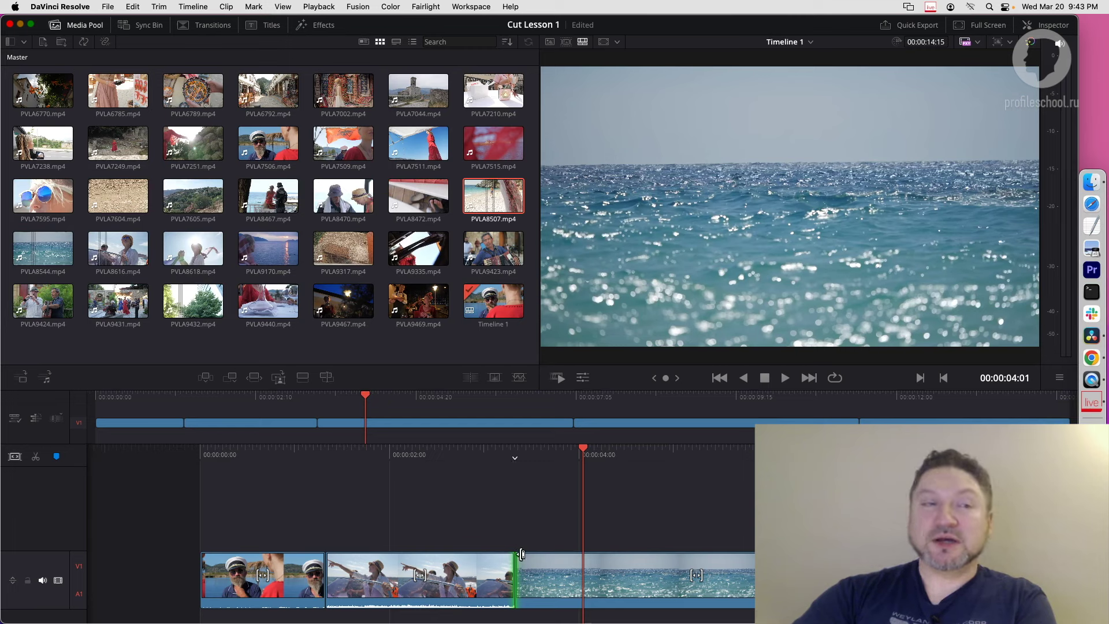
{"action": "left_click", "coordinate": [521, 554]}
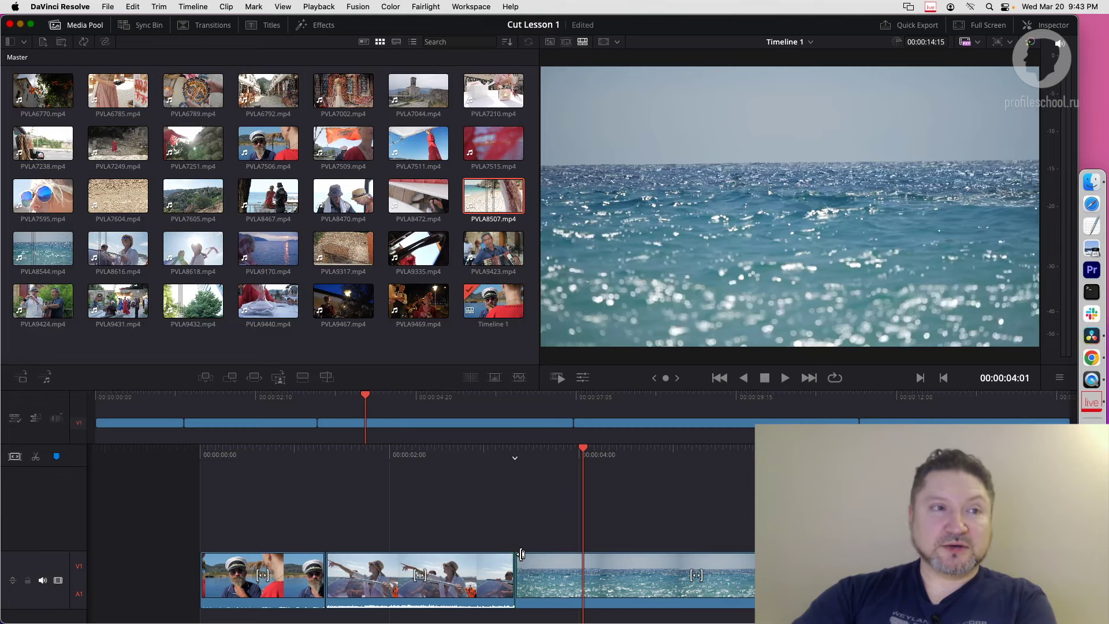
{"action": "left_click", "coordinate": [522, 554]}
{"action": "left_click_drag", "start_coordinate": [523, 554], "coordinate": [597, 551]}
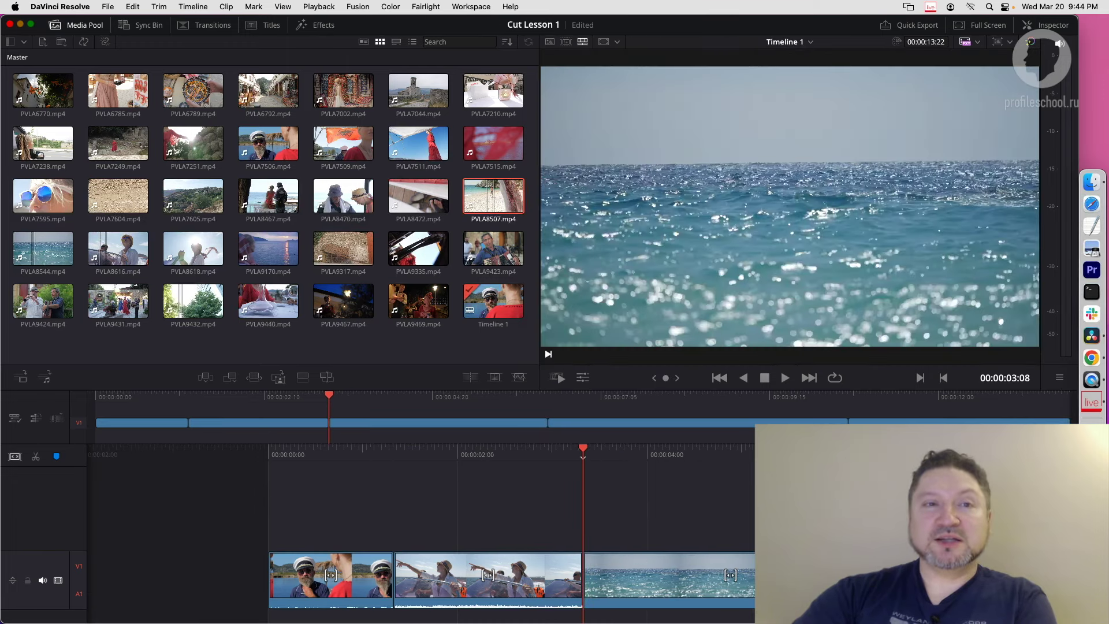
Shorten the end of the sea clip at its cut into the beach shot and play back to check
{"action": "left_click_drag", "start_coordinate": [876, 574], "coordinate": [789, 575]}
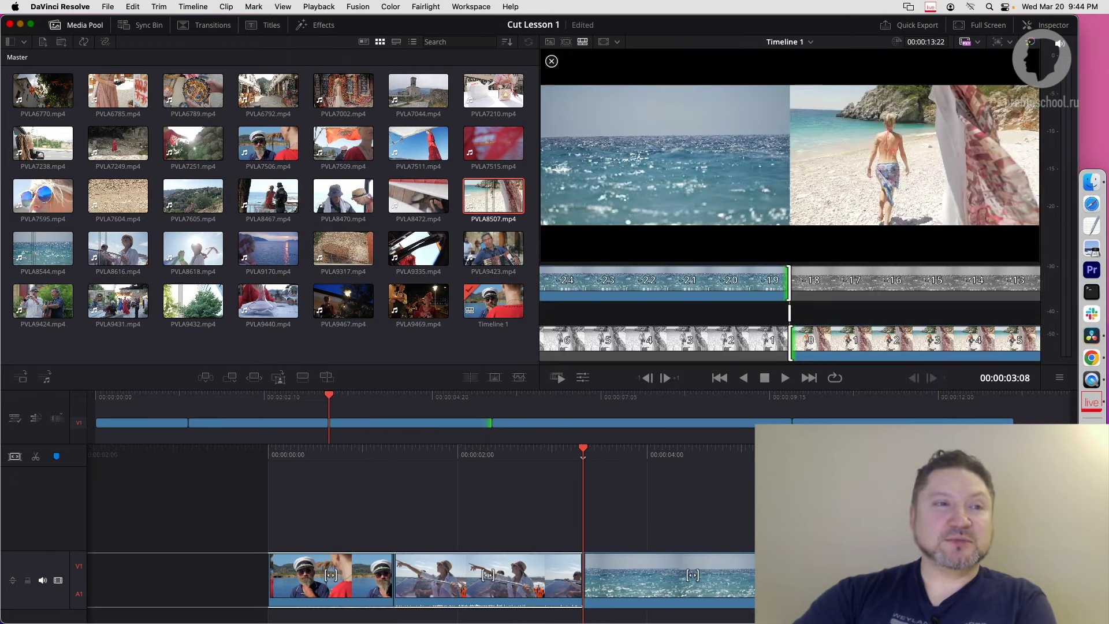
{"action": "left_click_drag", "start_coordinate": [789, 575], "coordinate": [788, 575]}
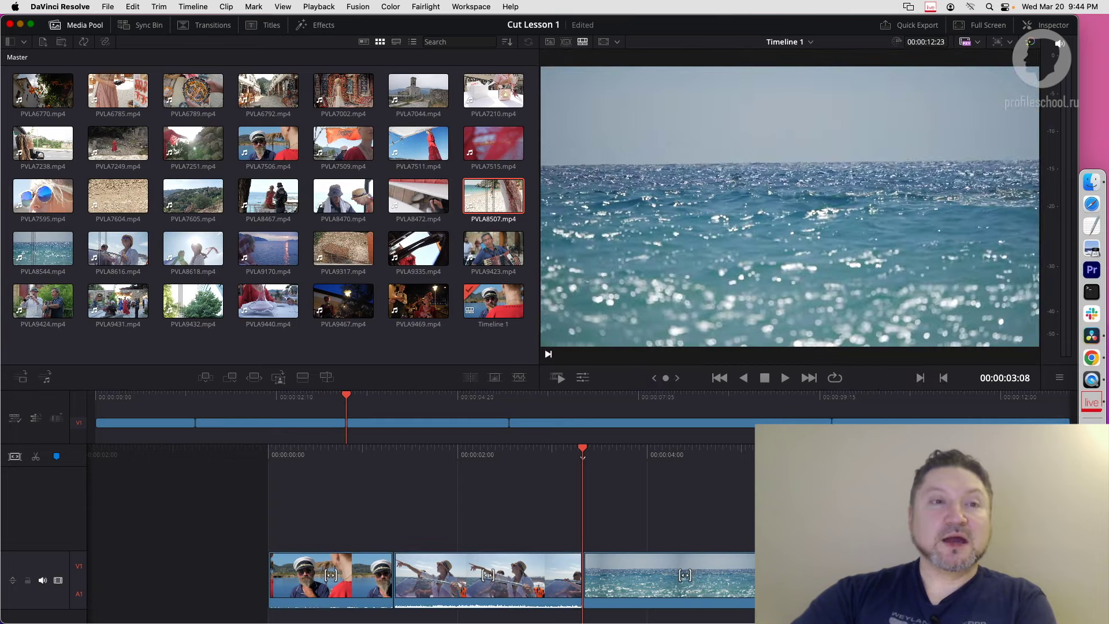
{"action": "key", "text": "space"}
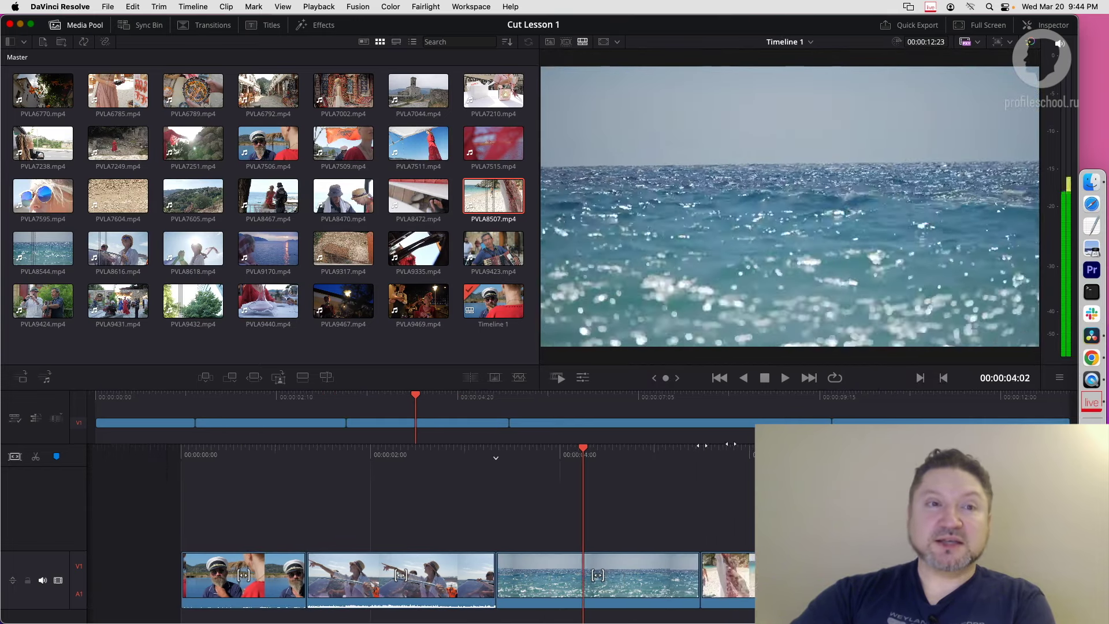
{"action": "mouse_move", "coordinate": [605, 450]}
{"action": "left_mouse_down"}
{"action": "mouse_move", "coordinate": [625, 448]}
{"action": "mouse_move", "coordinate": [573, 440]}
{"action": "left_mouse_up"}
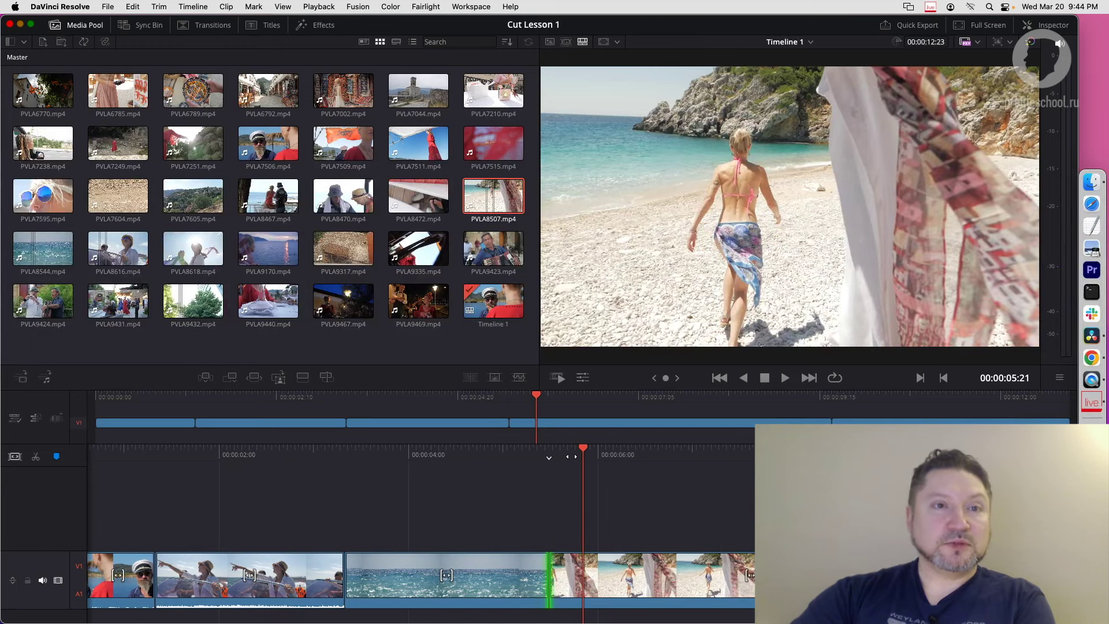
{"action": "left_click_drag", "start_coordinate": [571, 455], "coordinate": [539, 459]}
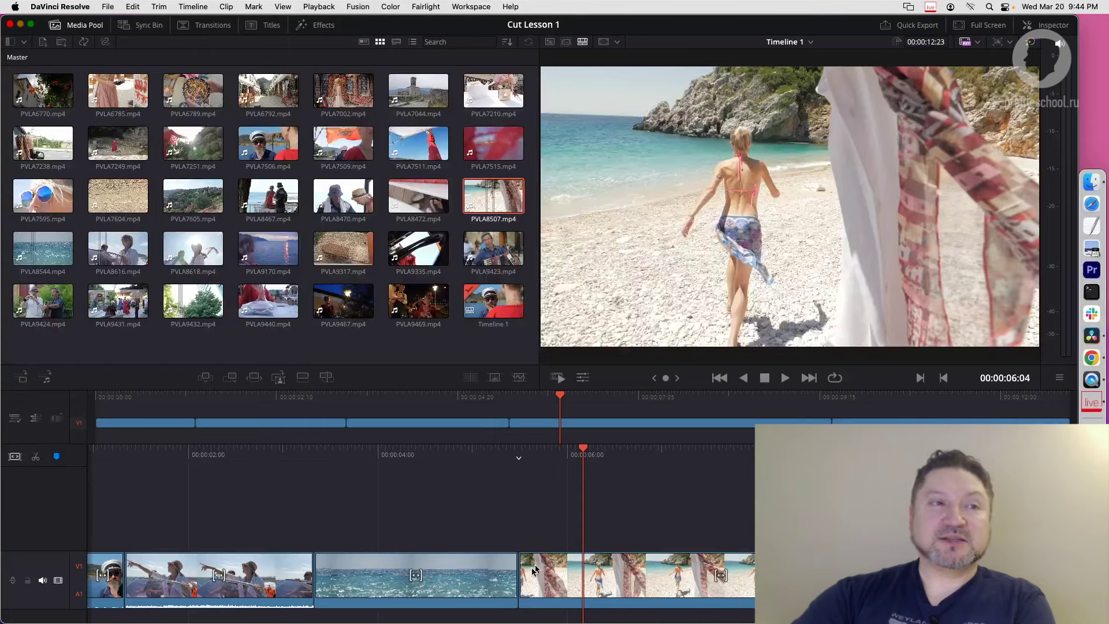
Trim the sea-to-beach cut by 17 frames, then to the playhead, for a 00:00:11:19 timeline
{"action": "left_click_drag", "start_coordinate": [526, 558], "coordinate": [587, 558]}
{"action": "left_click_drag", "start_coordinate": [577, 456], "coordinate": [625, 460]}
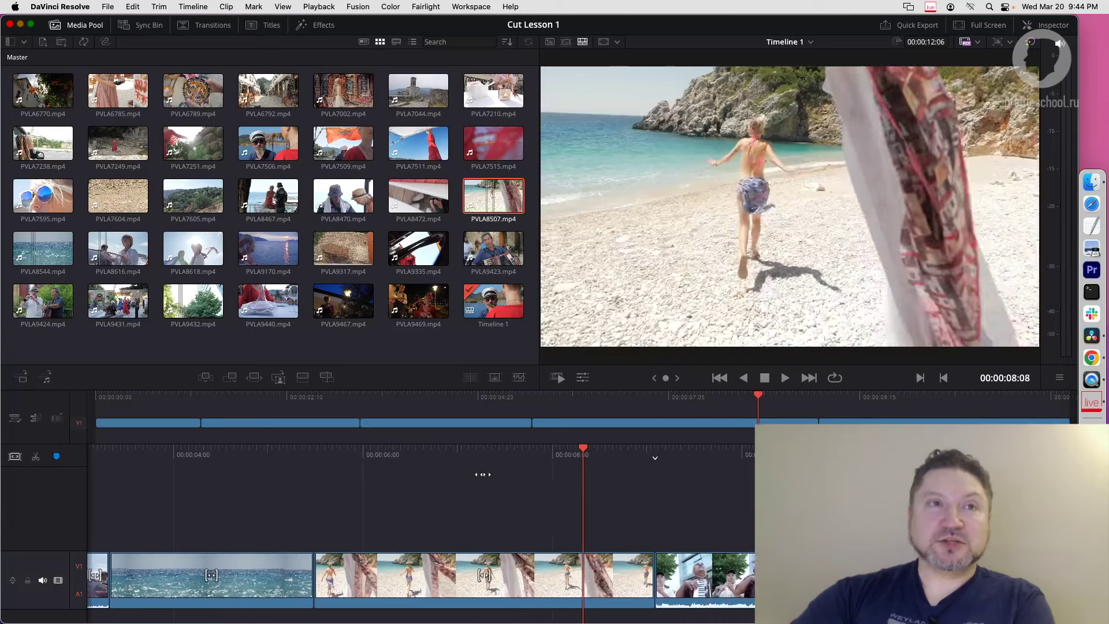
{"action": "key", "text": "j"}
{"action": "key", "text": "j"}
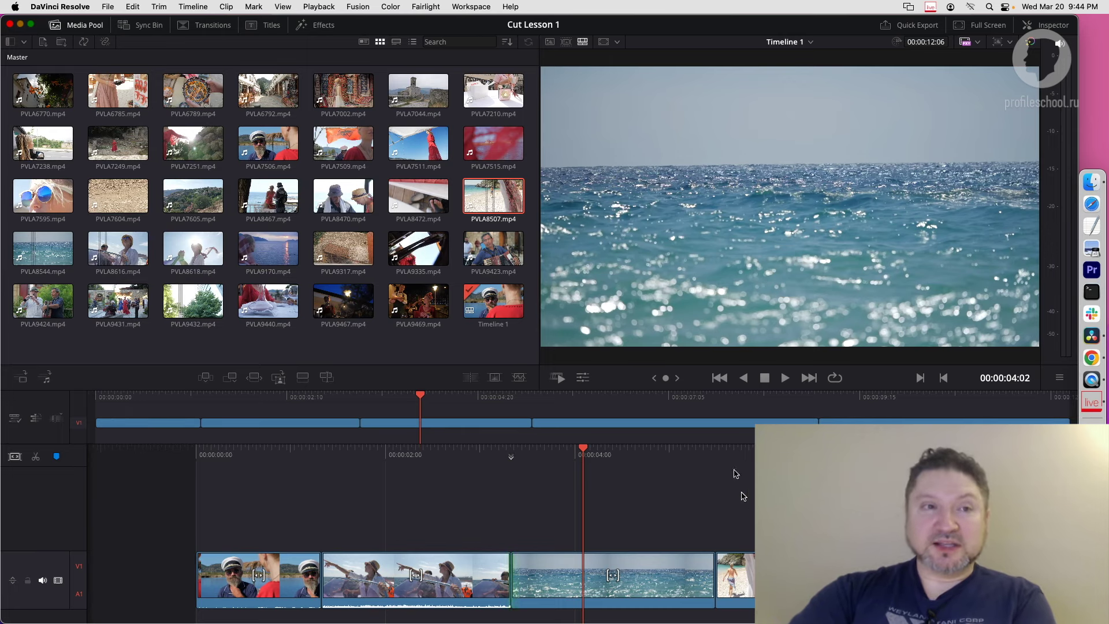
{"action": "scroll", "coordinate": [749, 453], "scroll_direction": "left", "scroll_amount": 3}
{"action": "left_click_drag", "start_coordinate": [749, 452], "coordinate": [548, 455]}
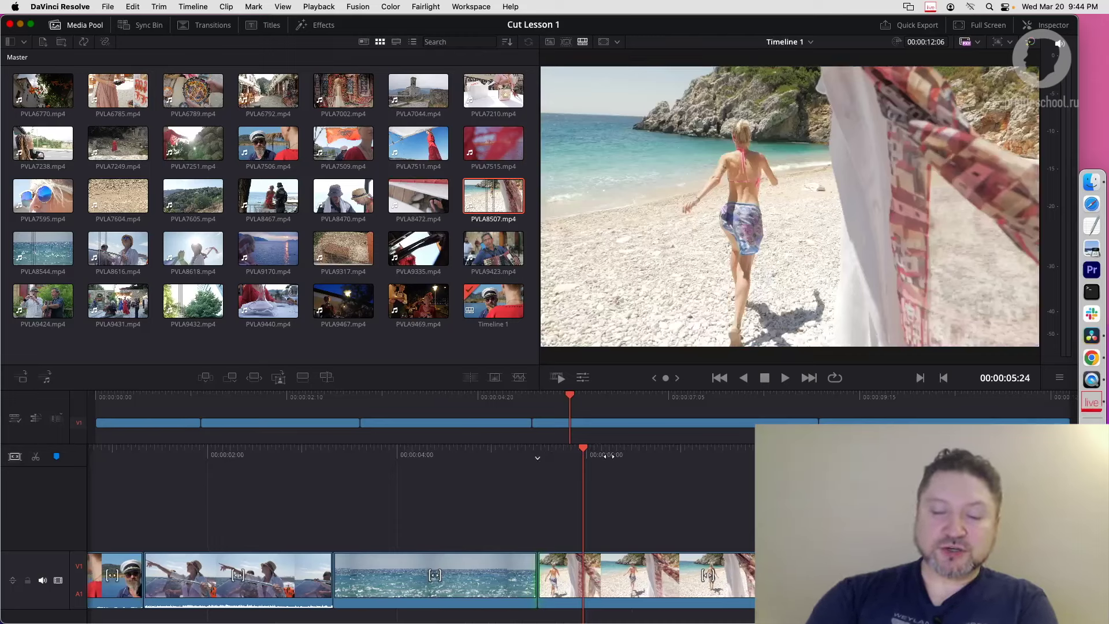
{"action": "left_click_drag", "start_coordinate": [609, 455], "coordinate": [609, 457]}
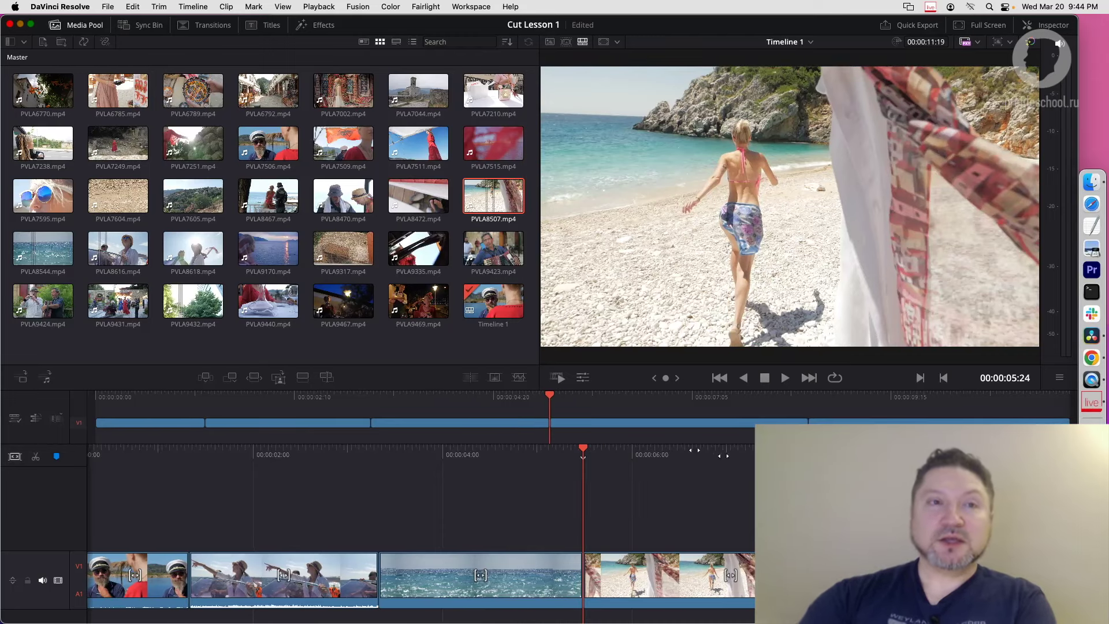
{"action": "key", "text": "space"}
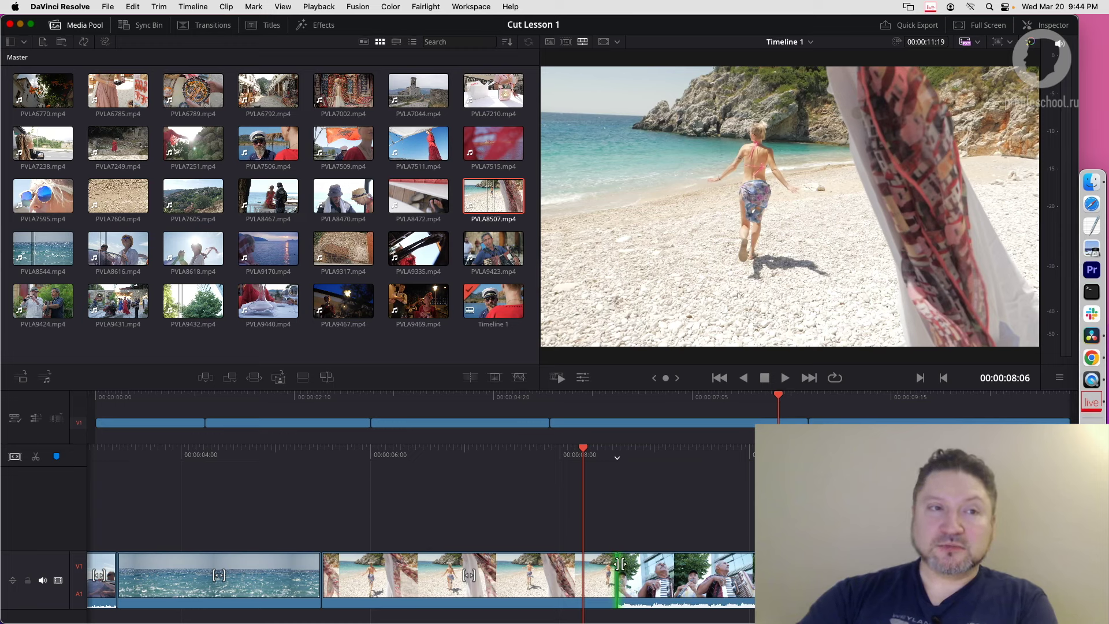
Ripple-trim the beach clip's end to the playhead before the musicians cut, giving a 00:00:11:12 timeline
{"action": "key", "text": "super+shift+bracketright"}
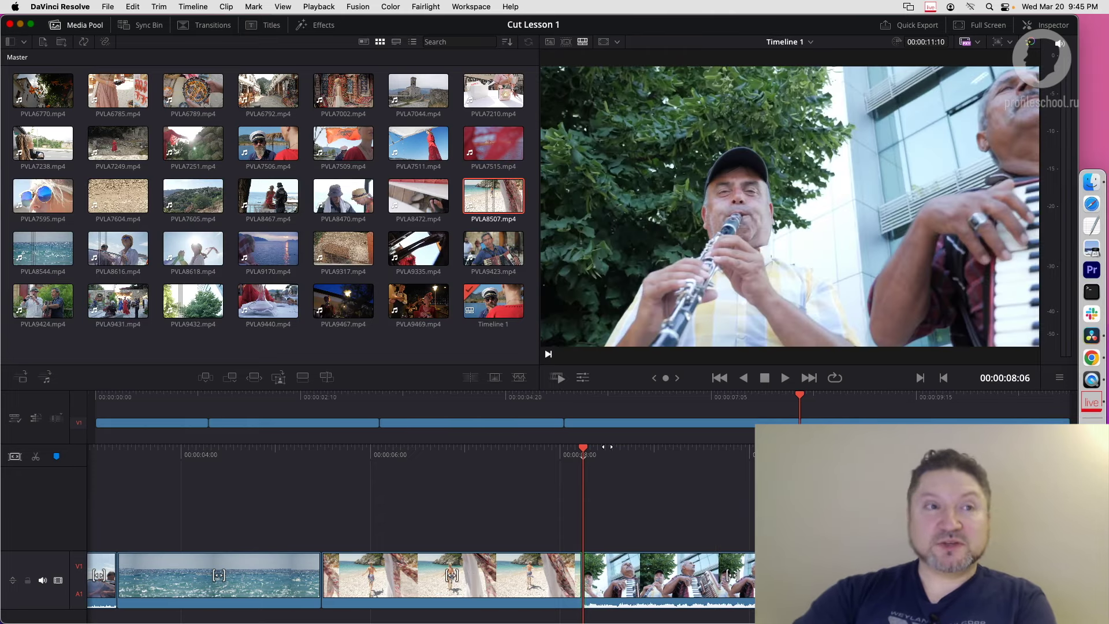
{"action": "left_click_drag", "start_coordinate": [583, 455], "coordinate": [654, 456]}
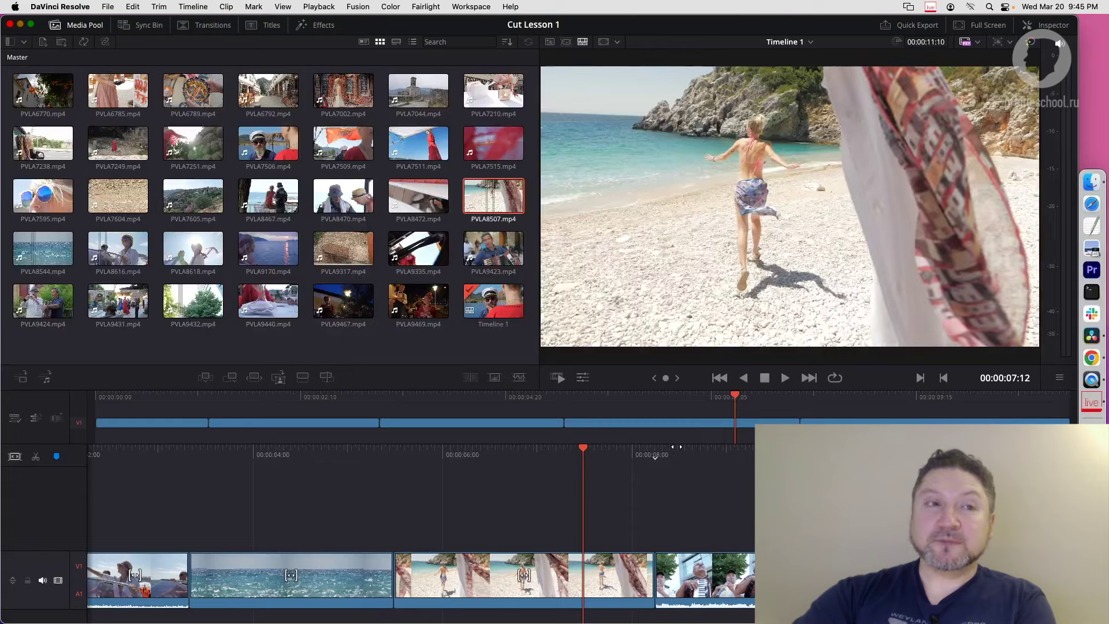
{"action": "left_click", "coordinate": [646, 565]}
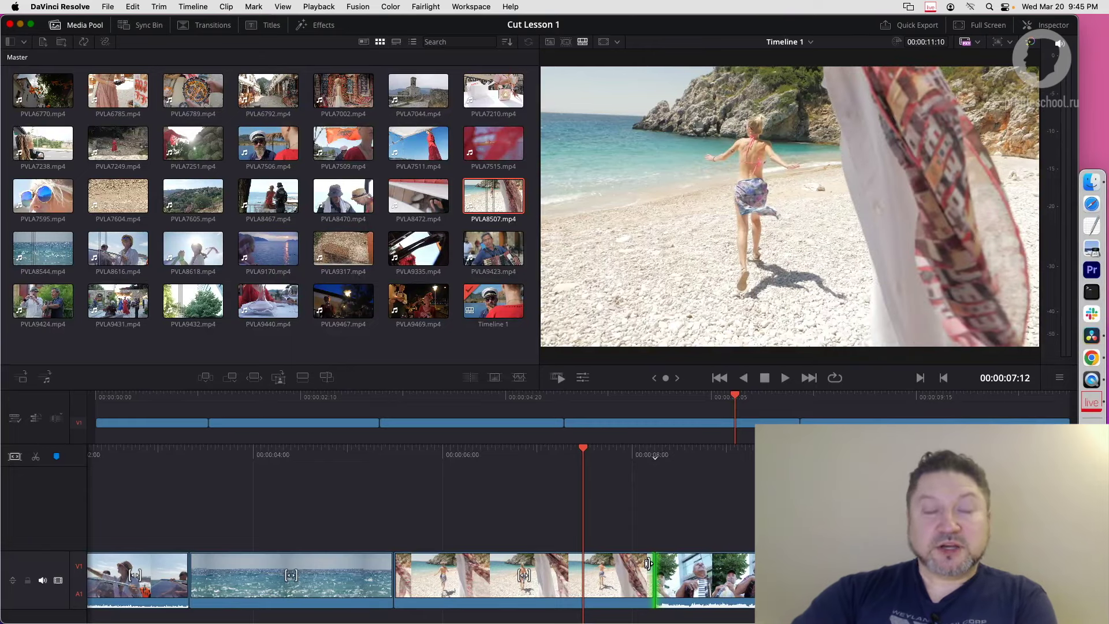
{"action": "left_click_drag", "start_coordinate": [647, 565], "coordinate": [759, 566]}
{"action": "left_click_drag", "start_coordinate": [693, 450], "coordinate": [609, 450]}
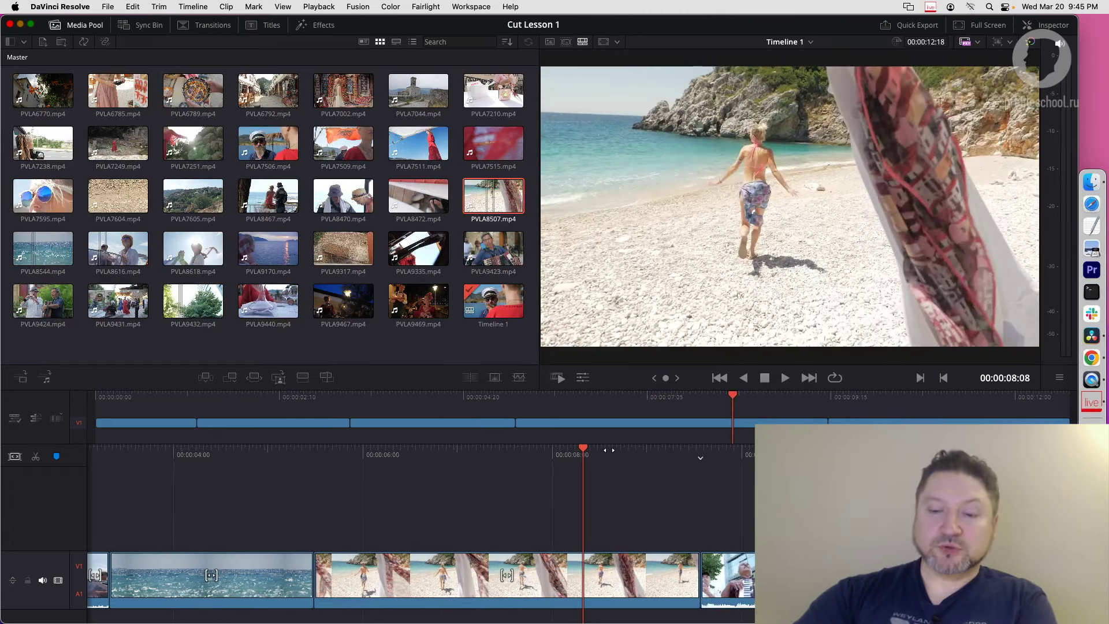
{"action": "key", "text": "shift+bracketright"}
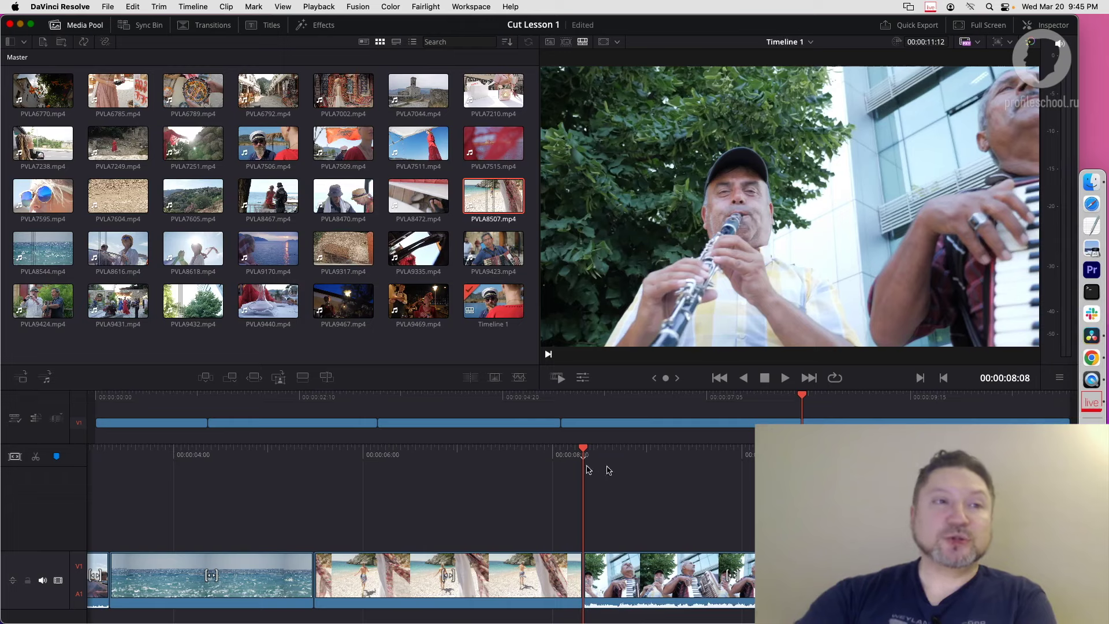
{"action": "left_click_drag", "start_coordinate": [568, 454], "coordinate": [654, 447]}
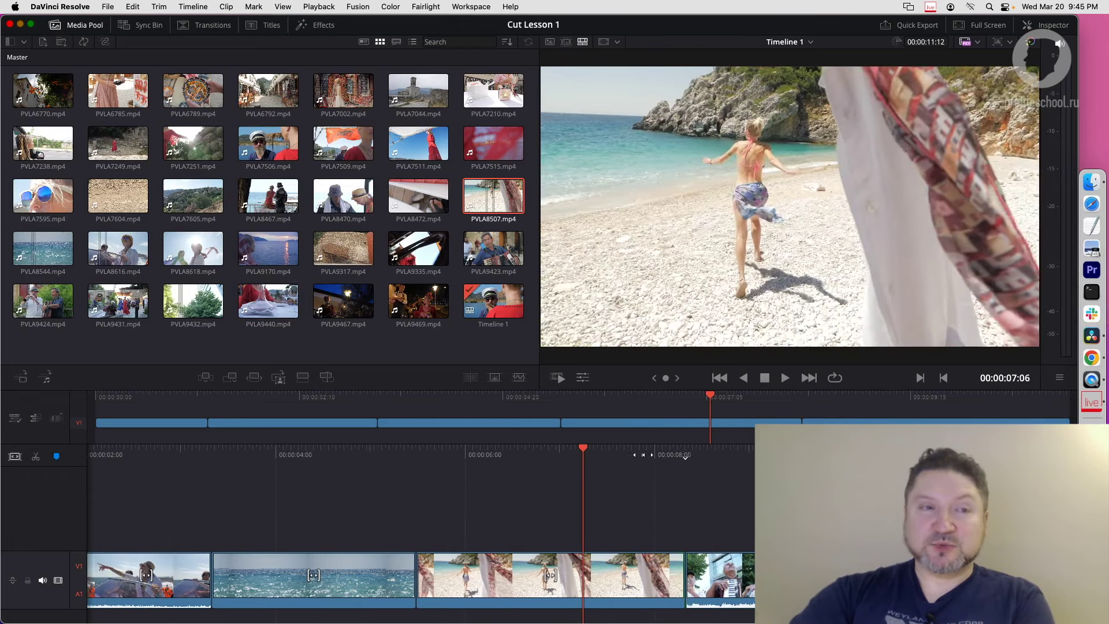
{"action": "left_click_drag", "start_coordinate": [632, 455], "coordinate": [553, 458]}
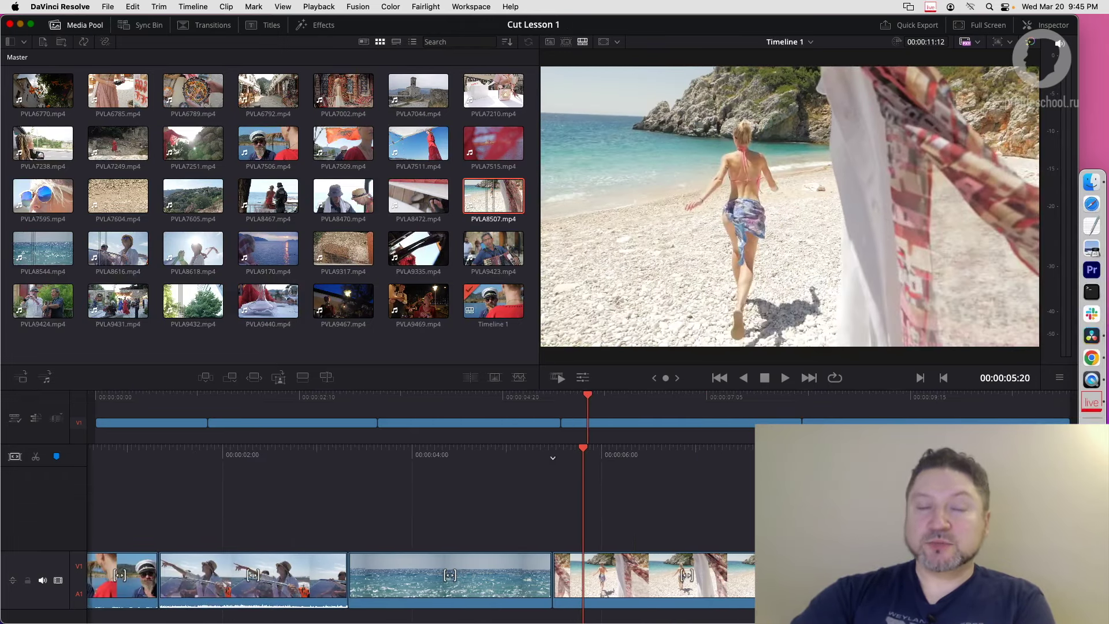
Select the sea/beach cut and cycle its trim side, ending with both sides selected
{"action": "key", "text": "v"}
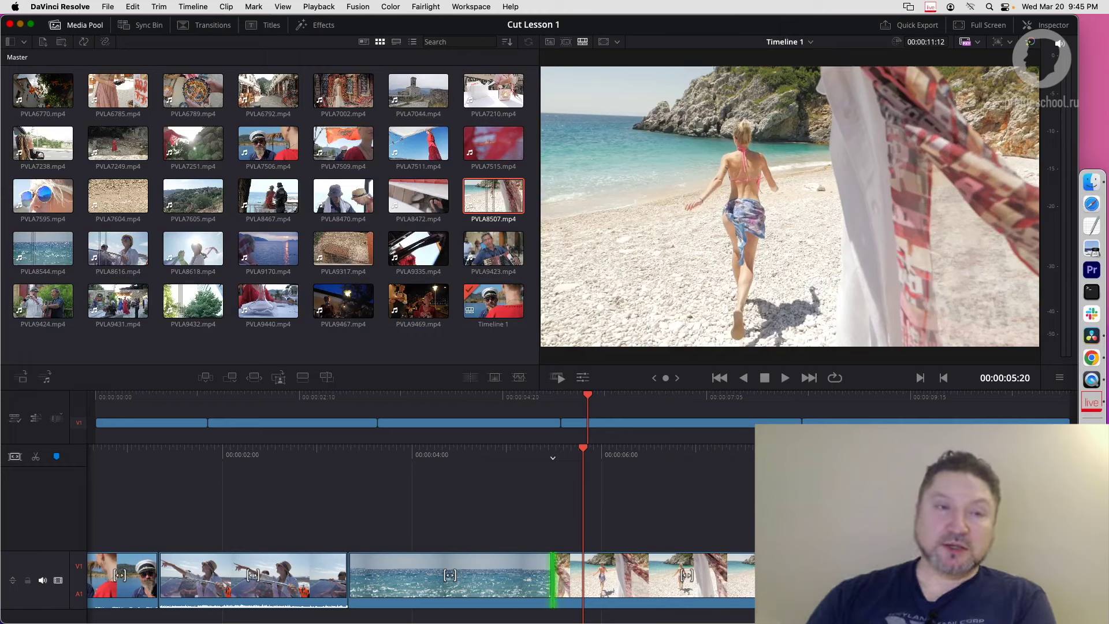
{"action": "key", "text": "u"}
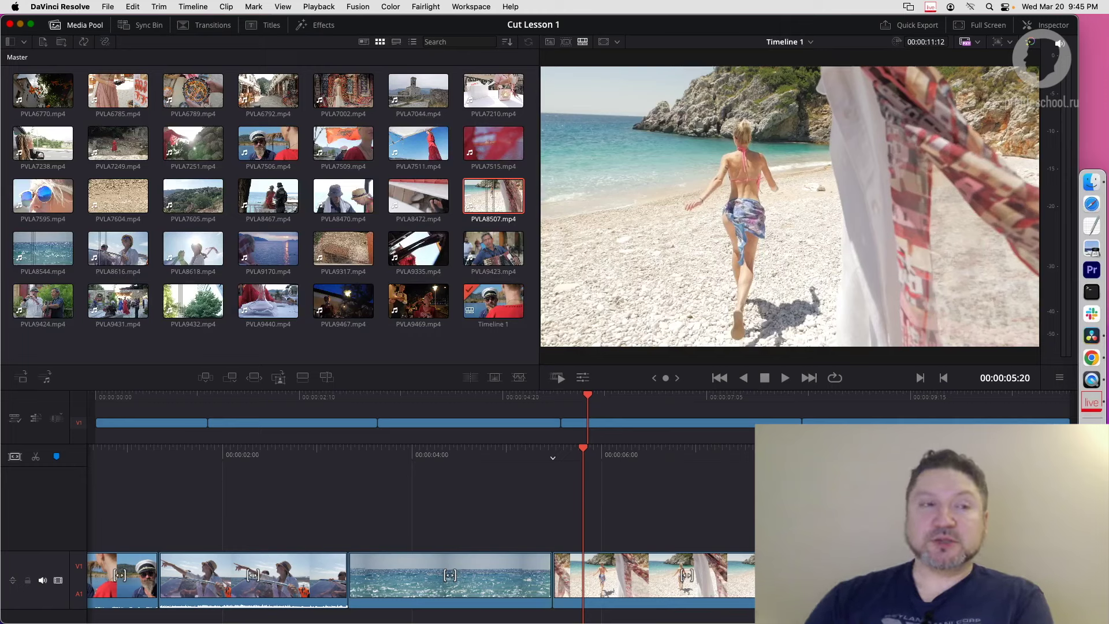
{"action": "key", "text": "u"}
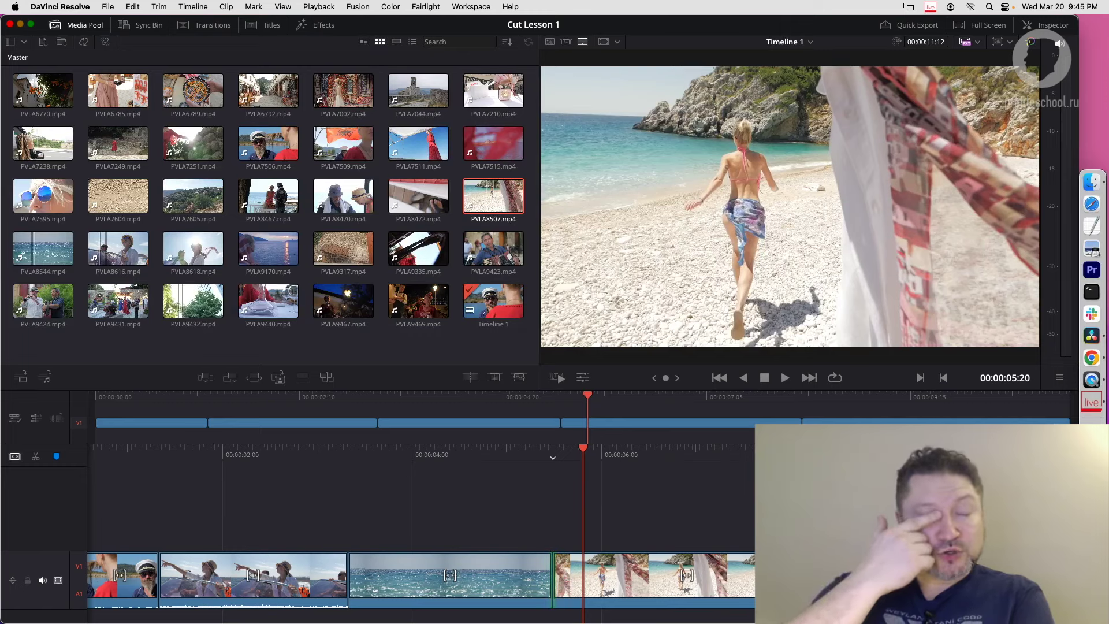
{"action": "key", "text": "u"}
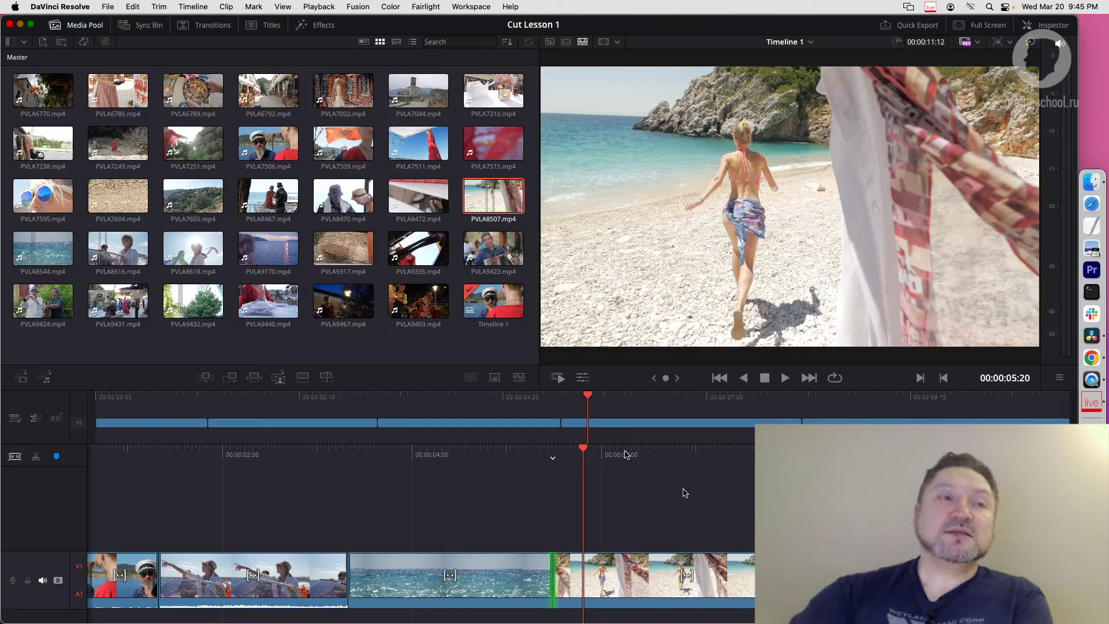
Select the boat/sea cut, play around it, and drag the sea clip into the boat clip's place
{"action": "key", "text": "Up"}
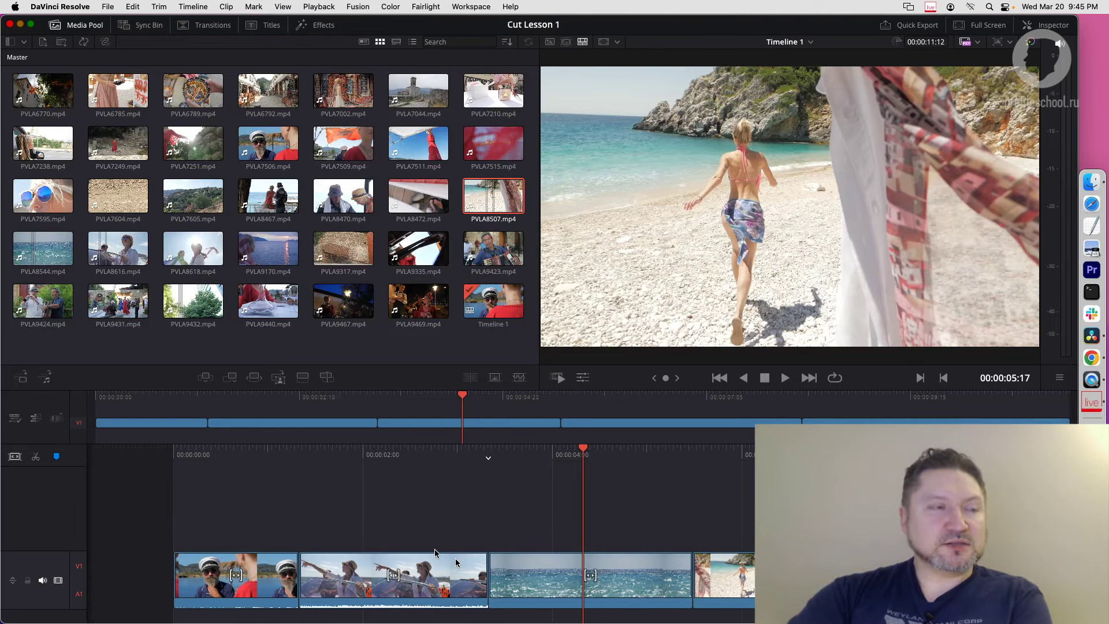
{"action": "key", "text": "Left"}
{"action": "left_click", "coordinate": [488, 572]}
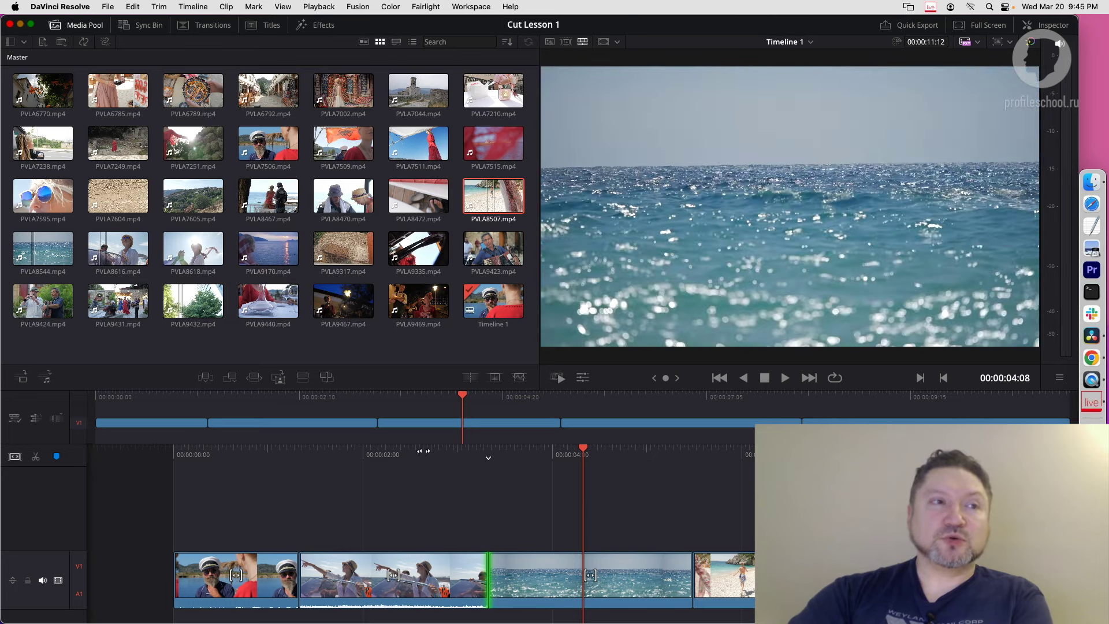
{"action": "key", "text": "slash"}
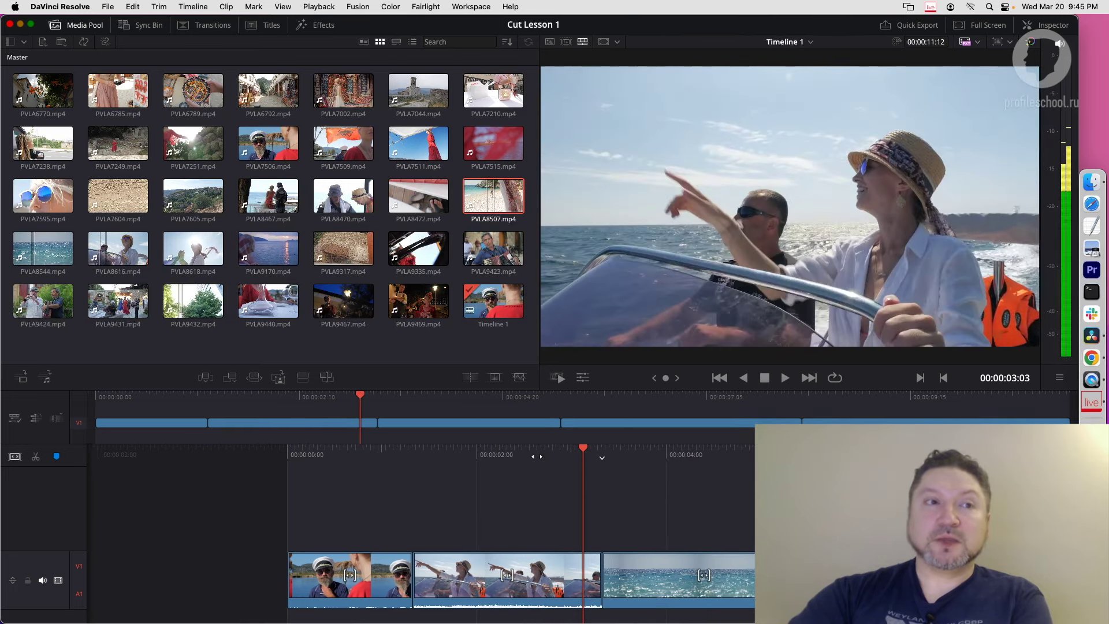
{"action": "left_click_drag", "start_coordinate": [662, 580], "coordinate": [516, 571]}
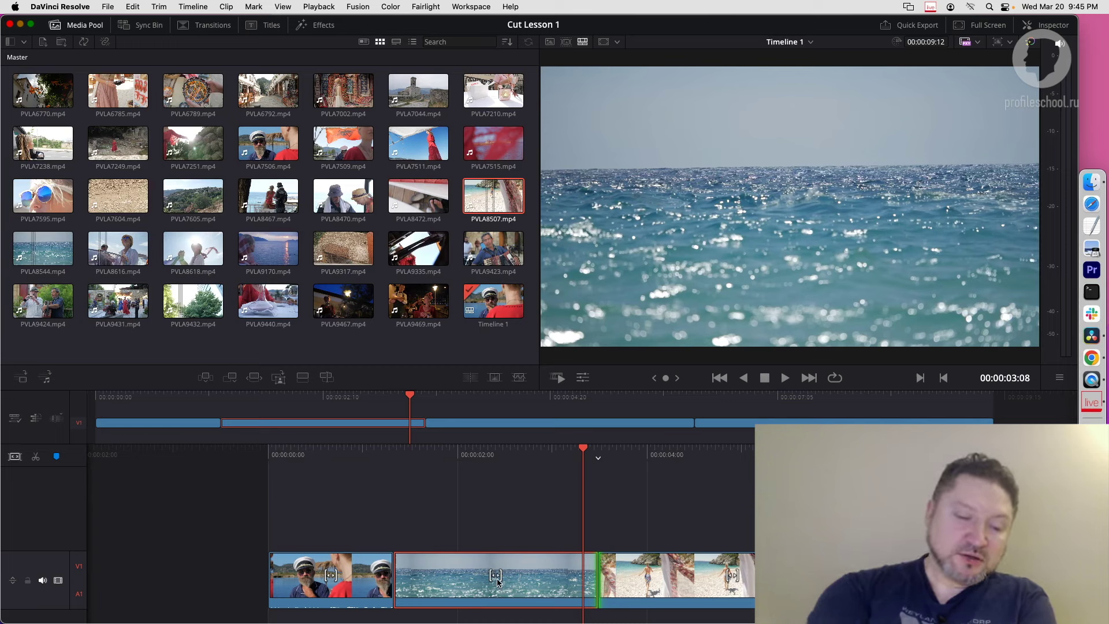
Bring the boat clip back before the sea clip and select the boat/sea cut
{"action": "key", "text": "v"}
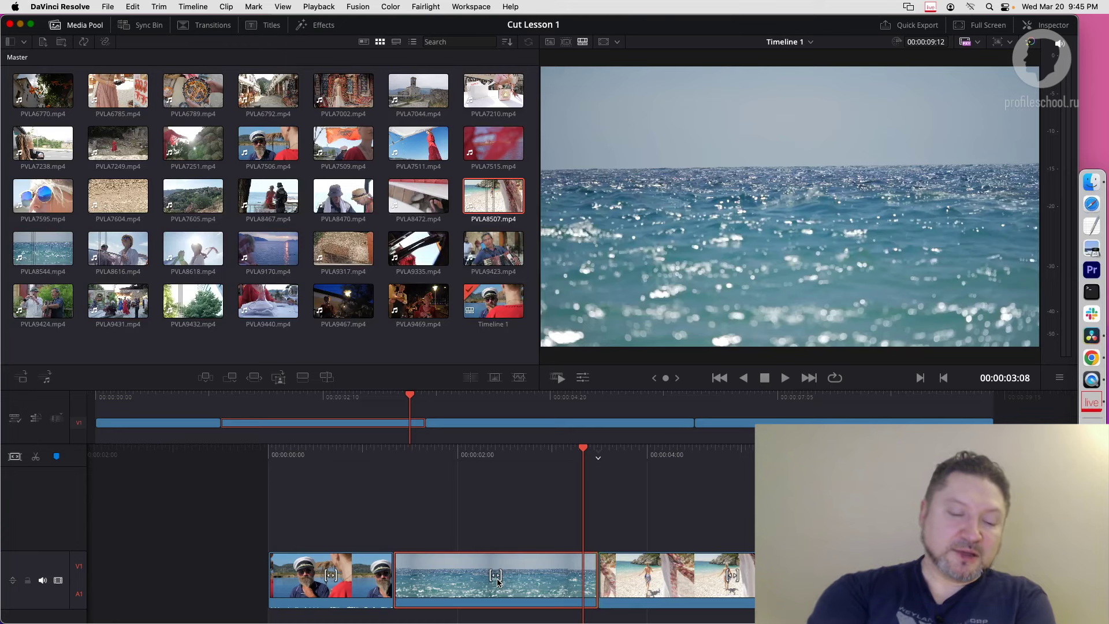
{"action": "key", "text": "F9"}
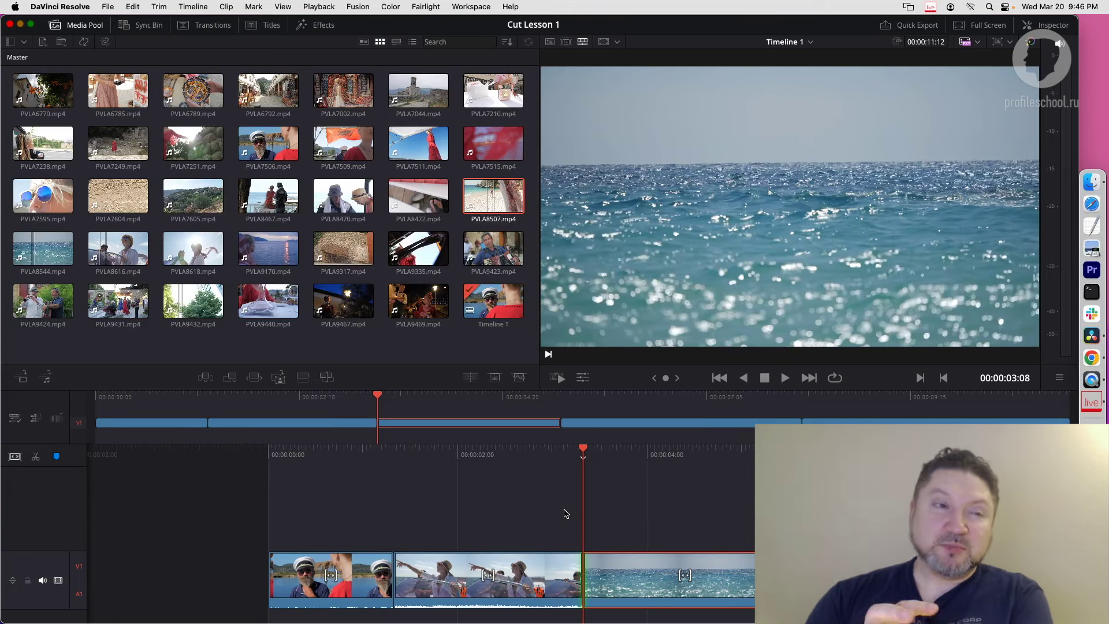
{"action": "key", "text": "v"}
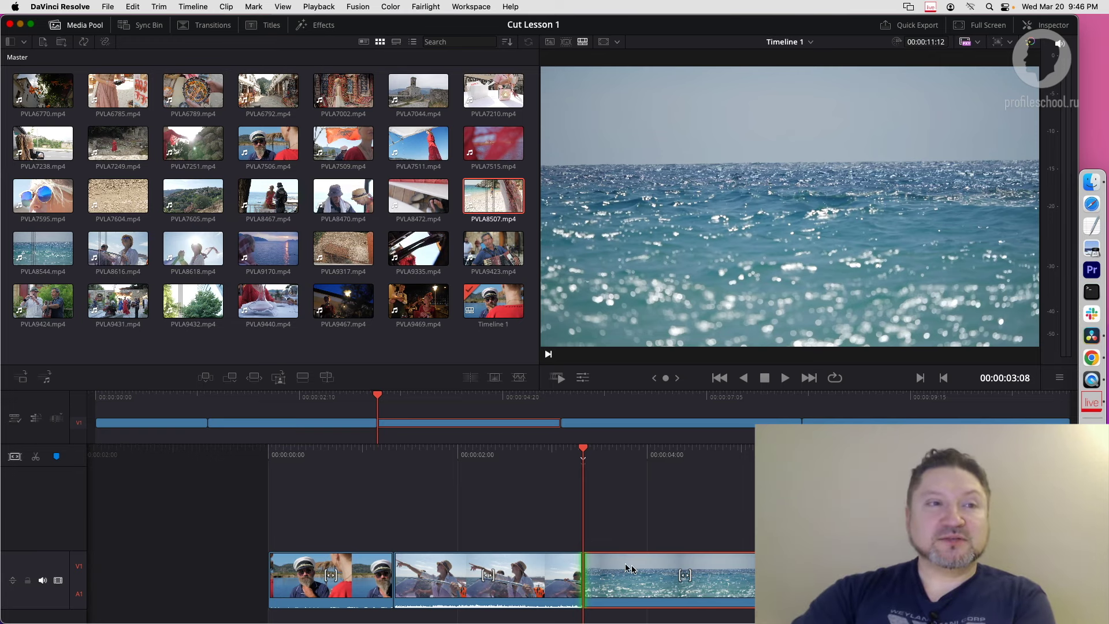
Move the sea clip into the boat's slot and back again, then shorten the sea clip's end
{"action": "left_click_drag", "start_coordinate": [637, 568], "coordinate": [468, 567]}
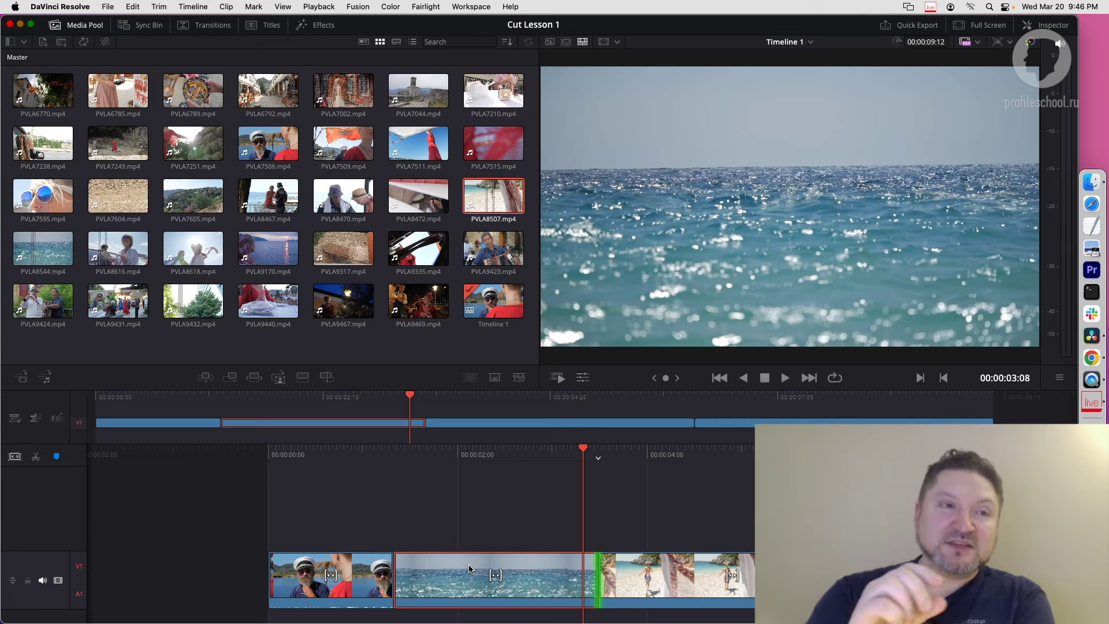
{"action": "left_click_drag", "start_coordinate": [469, 568], "coordinate": [594, 585]}
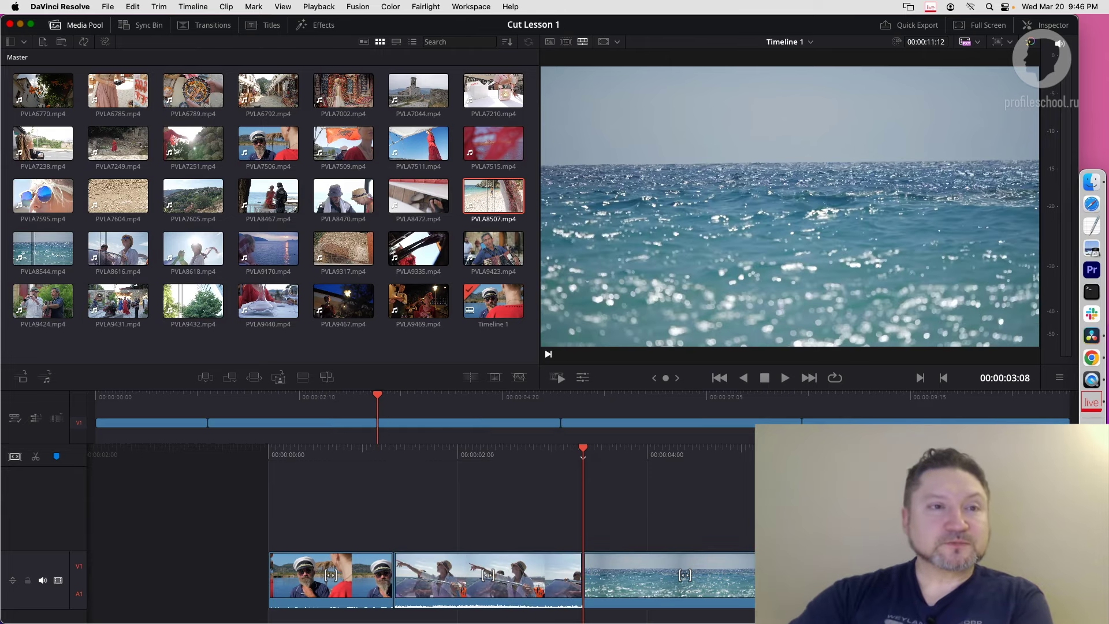
{"action": "left_click_drag", "start_coordinate": [786, 569], "coordinate": [654, 566]}
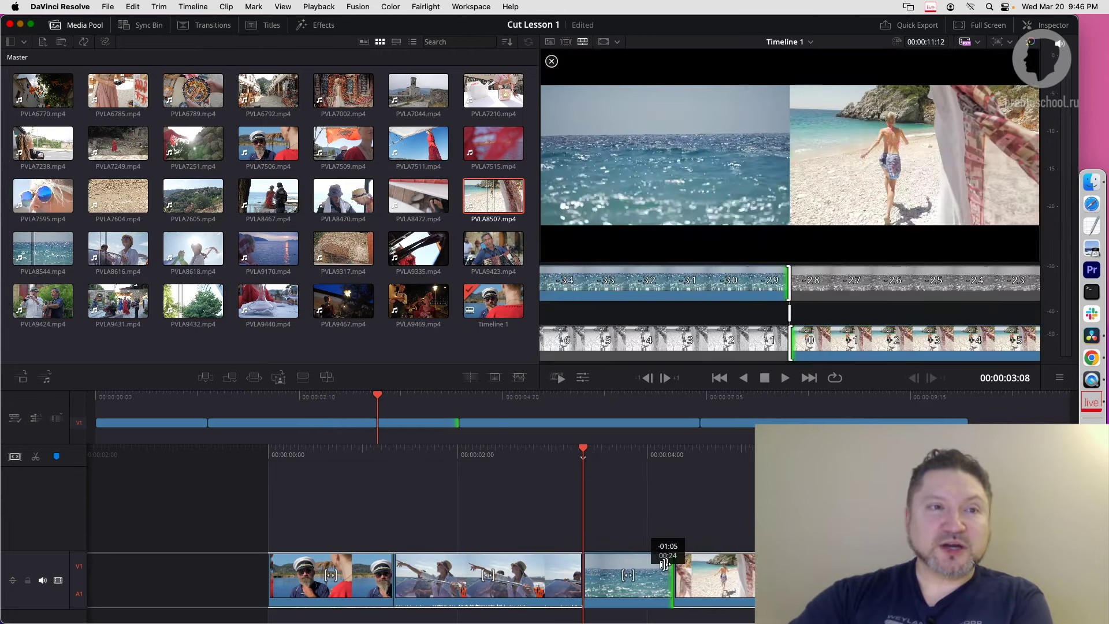
Try moving the sea clip right after the captain clip, then undo that move
{"action": "left_click", "coordinate": [628, 596]}
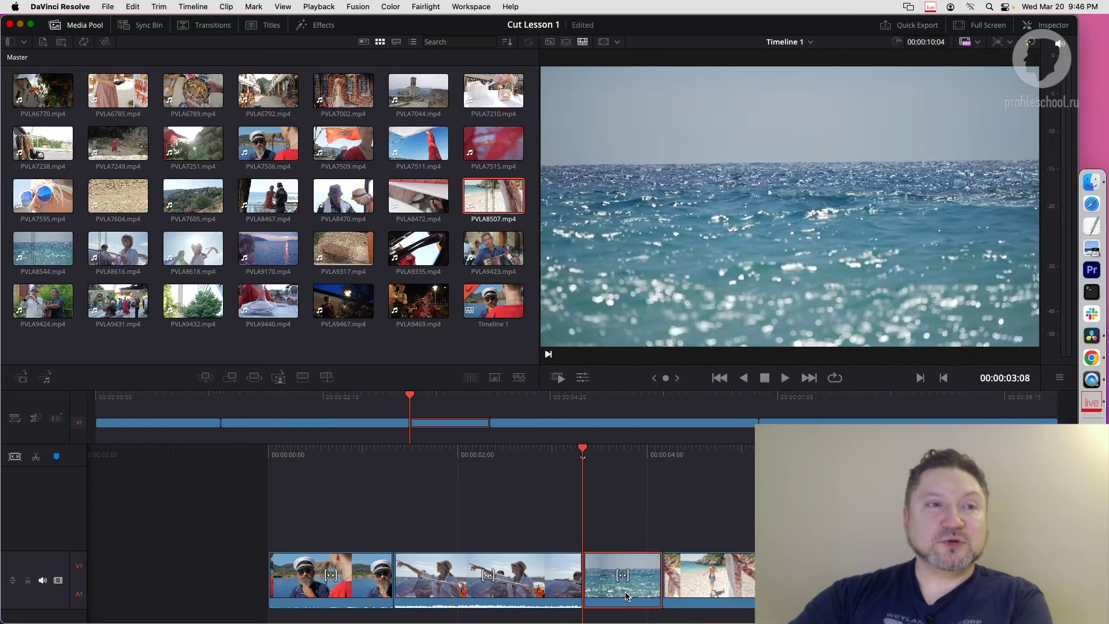
{"action": "left_click_drag", "start_coordinate": [628, 596], "coordinate": [527, 586]}
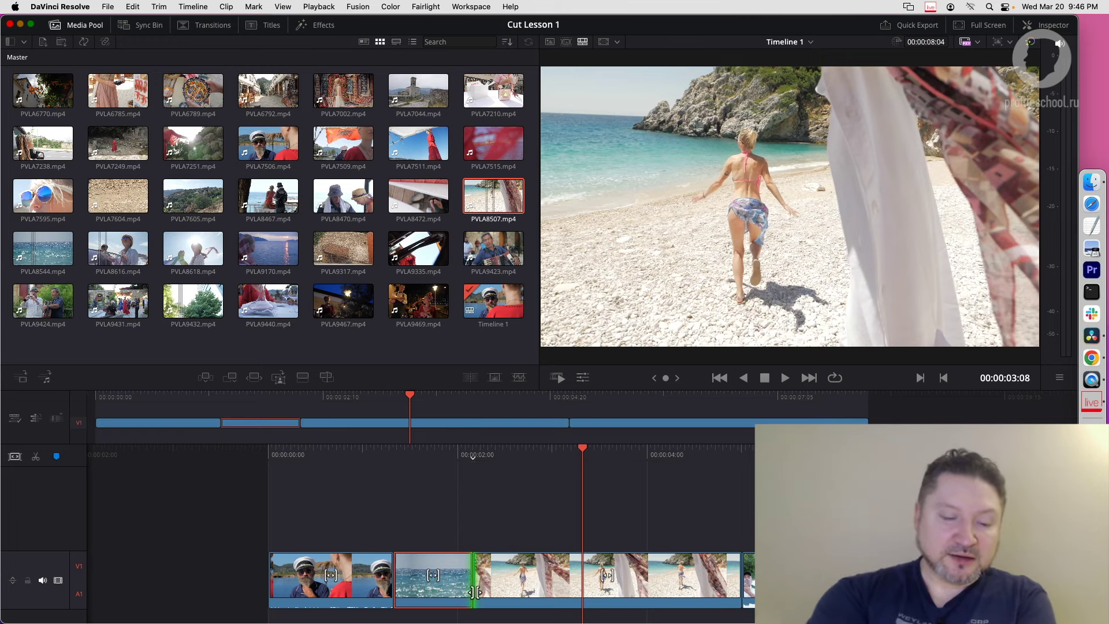
{"action": "key", "text": "cmd+z"}
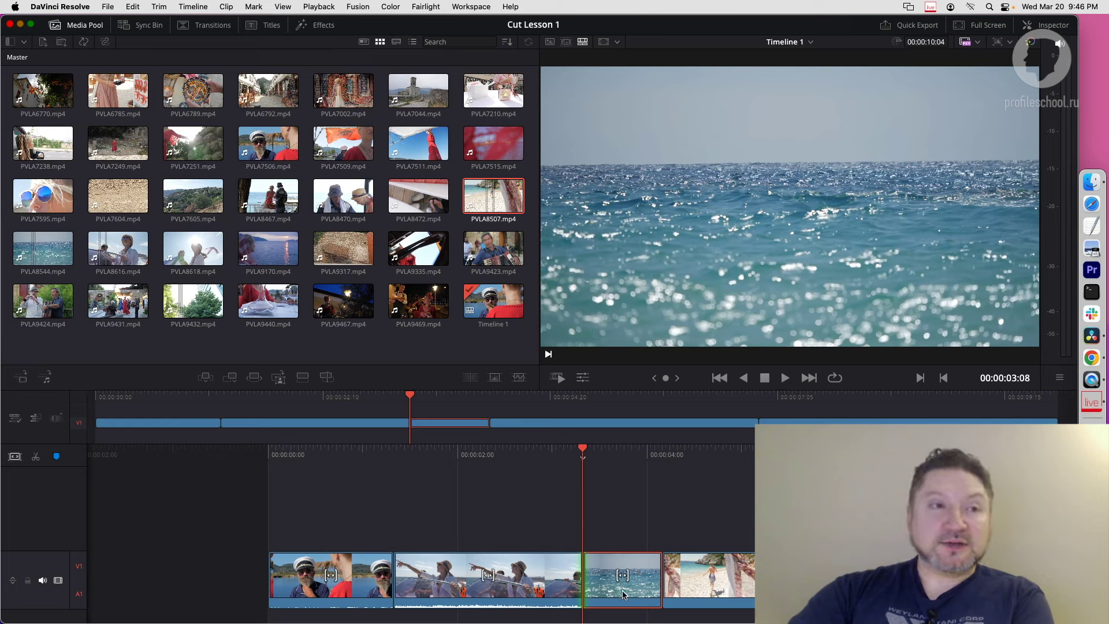
{"action": "left_click", "coordinate": [395, 586]}
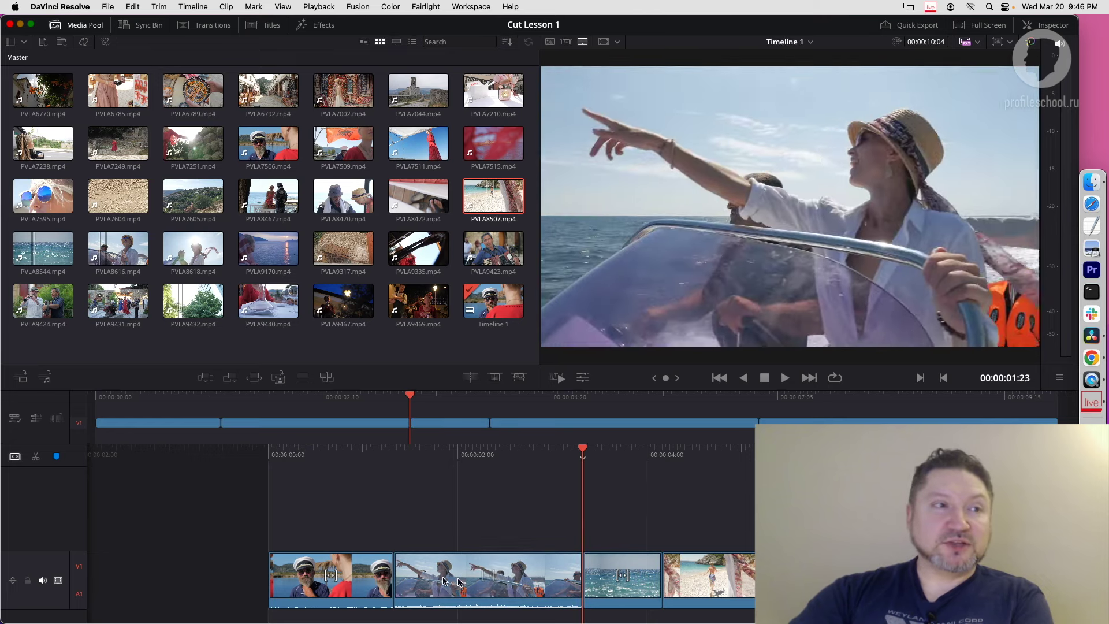
{"action": "key", "text": "super+z"}
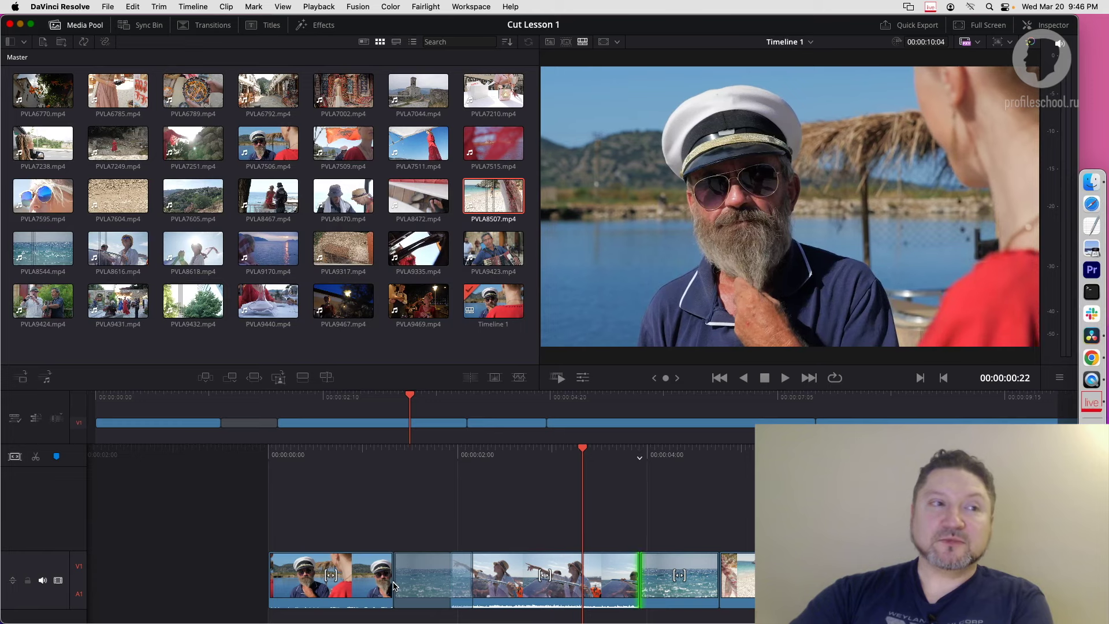
{"action": "left_click", "coordinate": [397, 585]}
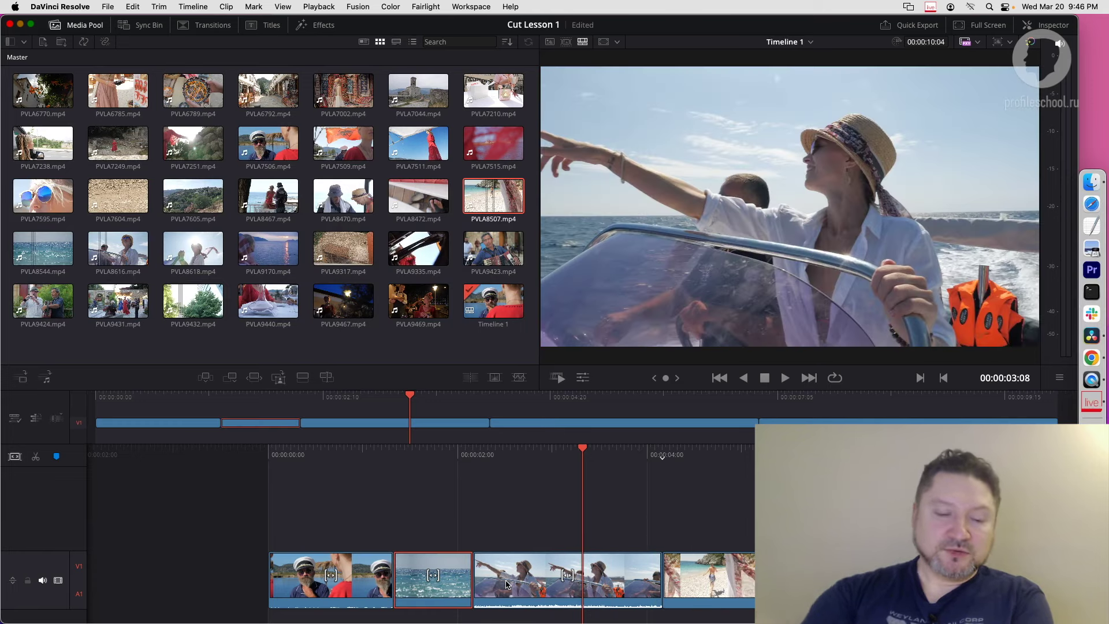
{"action": "key", "text": "ctrl+shift+period"}
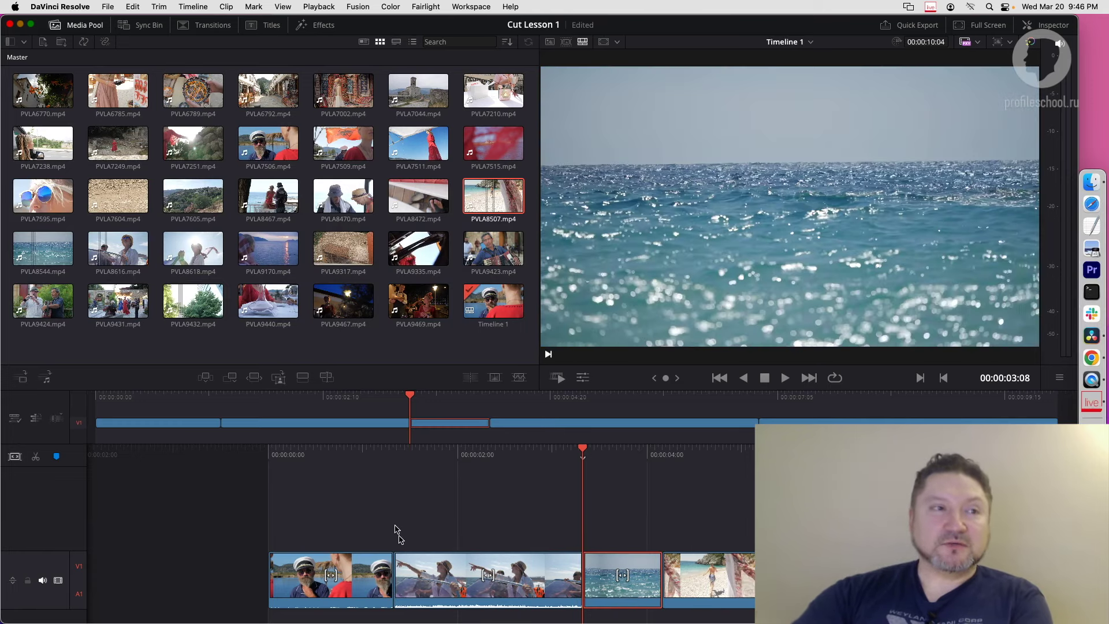
{"action": "left_click_drag", "start_coordinate": [635, 594], "coordinate": [396, 589]}
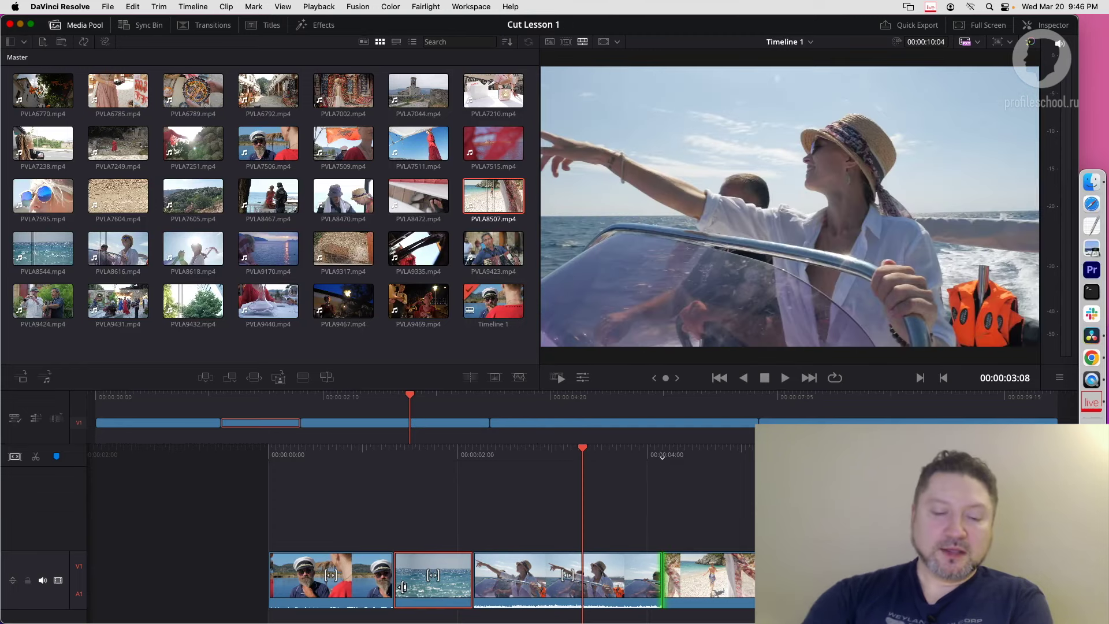
{"action": "left_click_drag", "start_coordinate": [402, 588], "coordinate": [566, 586]}
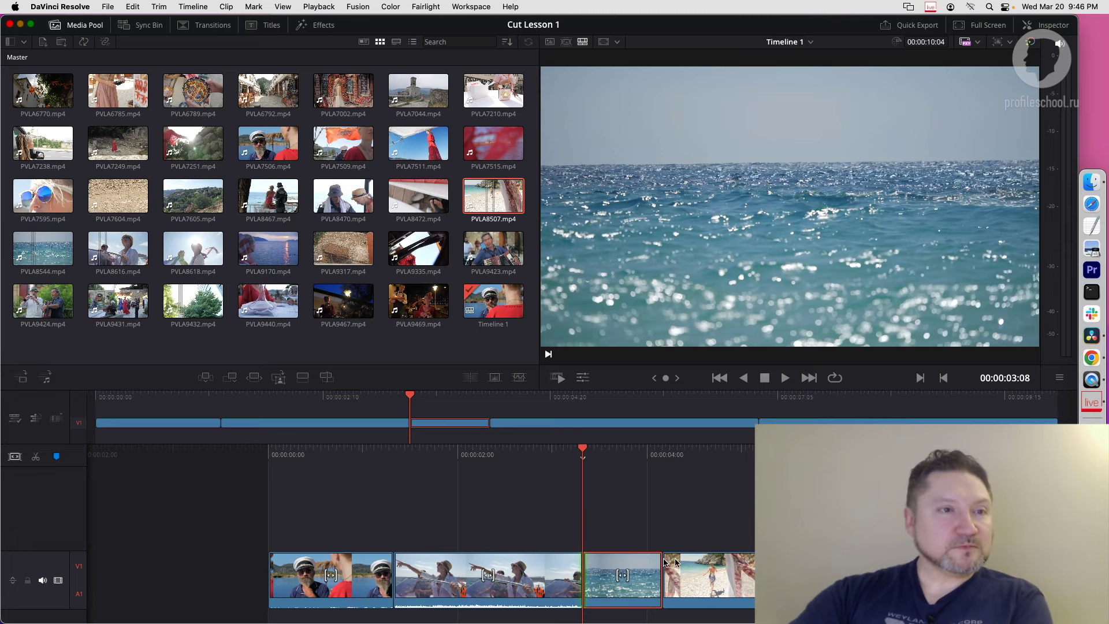
{"action": "left_click_drag", "start_coordinate": [656, 558], "coordinate": [627, 561]}
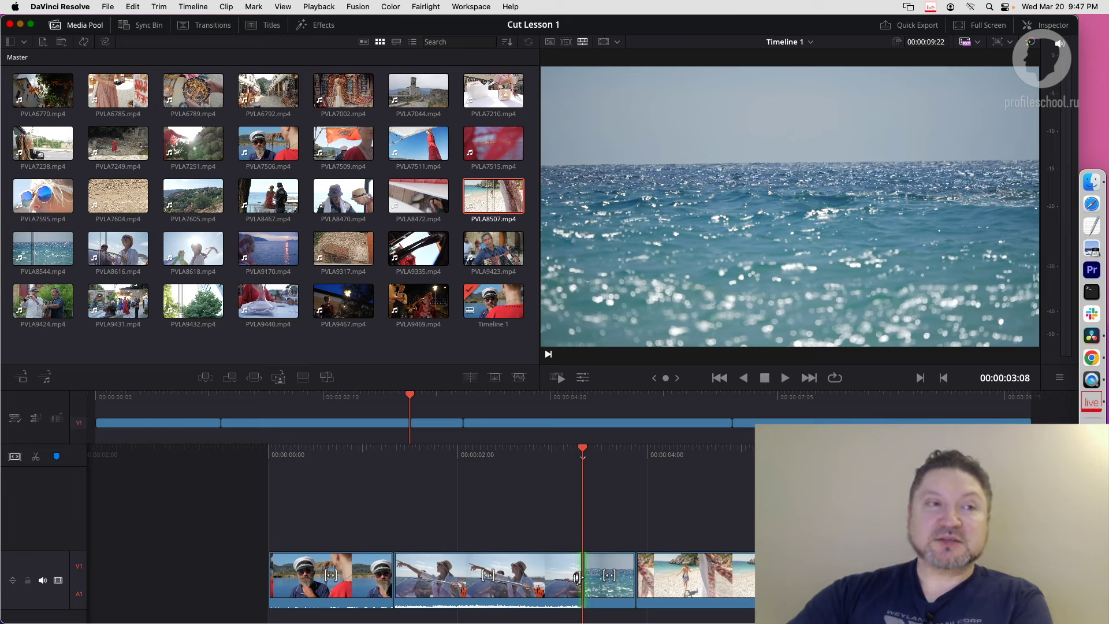
{"action": "left_click_drag", "start_coordinate": [609, 598], "coordinate": [397, 583]}
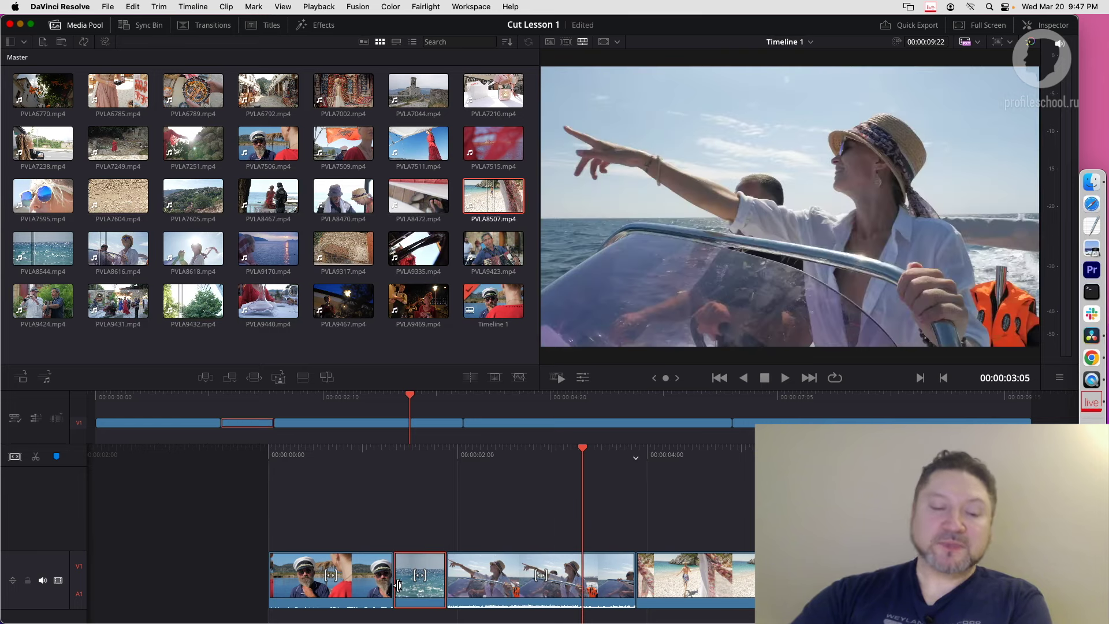
{"action": "key", "text": "super+z"}
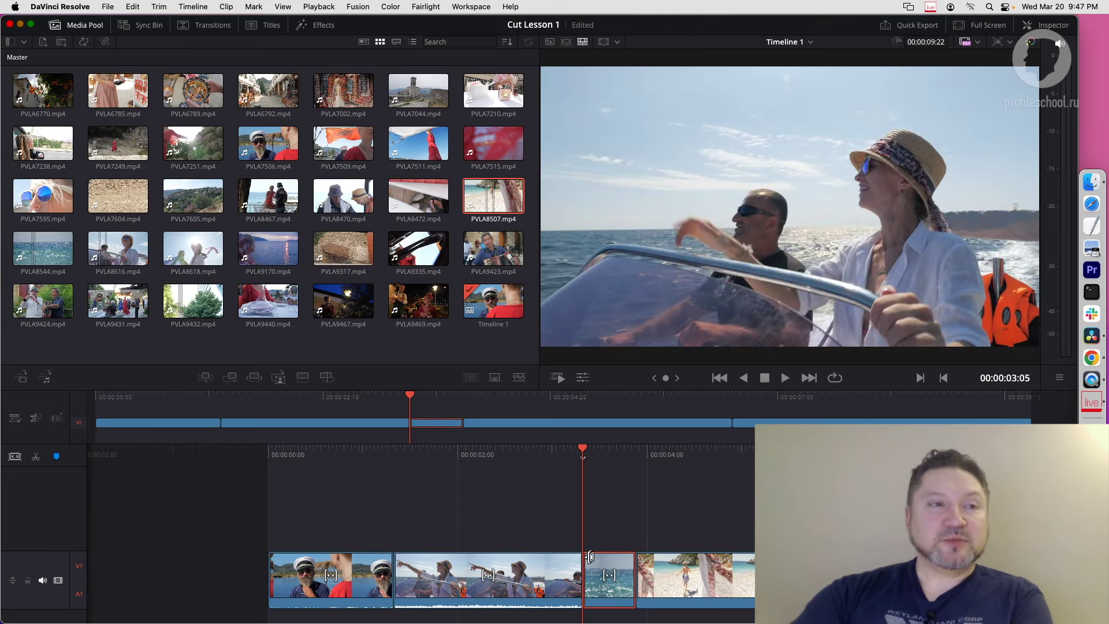
{"action": "left_click_drag", "start_coordinate": [608, 600], "coordinate": [415, 590]}
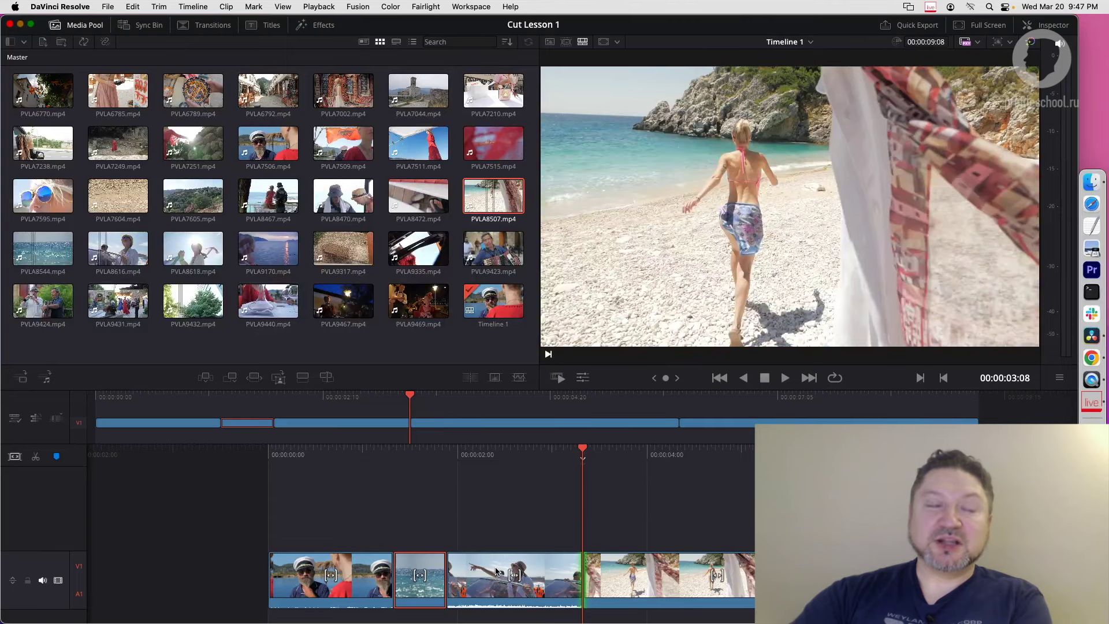
{"action": "mouse_move", "coordinate": [466, 457]}
{"action": "left_mouse_down"}
{"action": "mouse_move", "coordinate": [584, 458]}
{"action": "mouse_move", "coordinate": [563, 457]}
{"action": "left_mouse_up"}
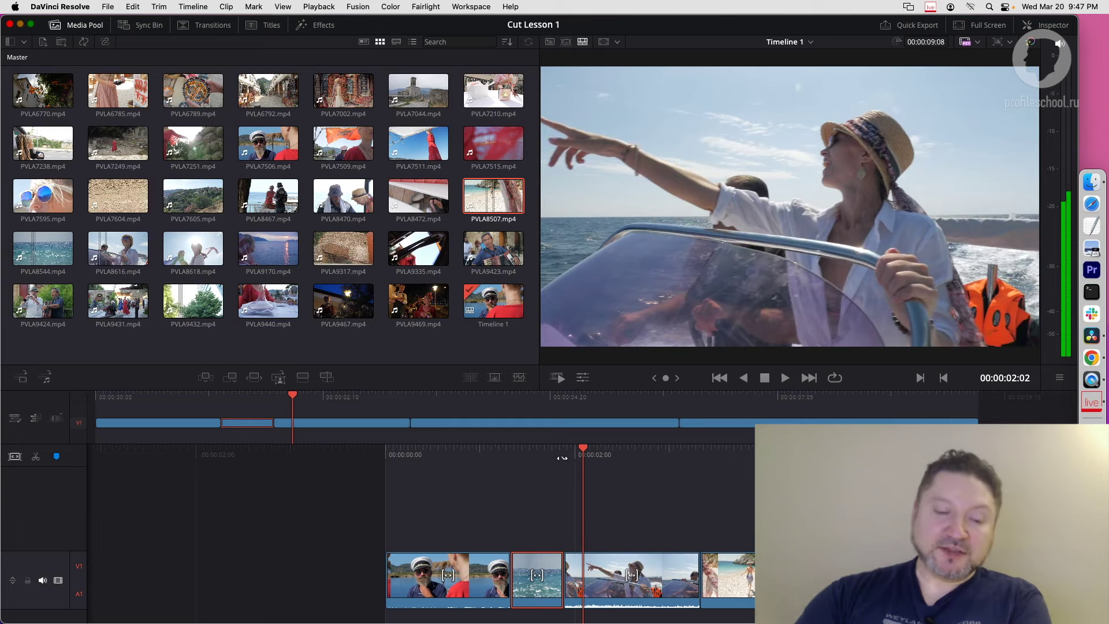
{"action": "key", "text": "super+shift+period"}
{"action": "left_click_drag", "start_coordinate": [561, 458], "coordinate": [623, 461]}
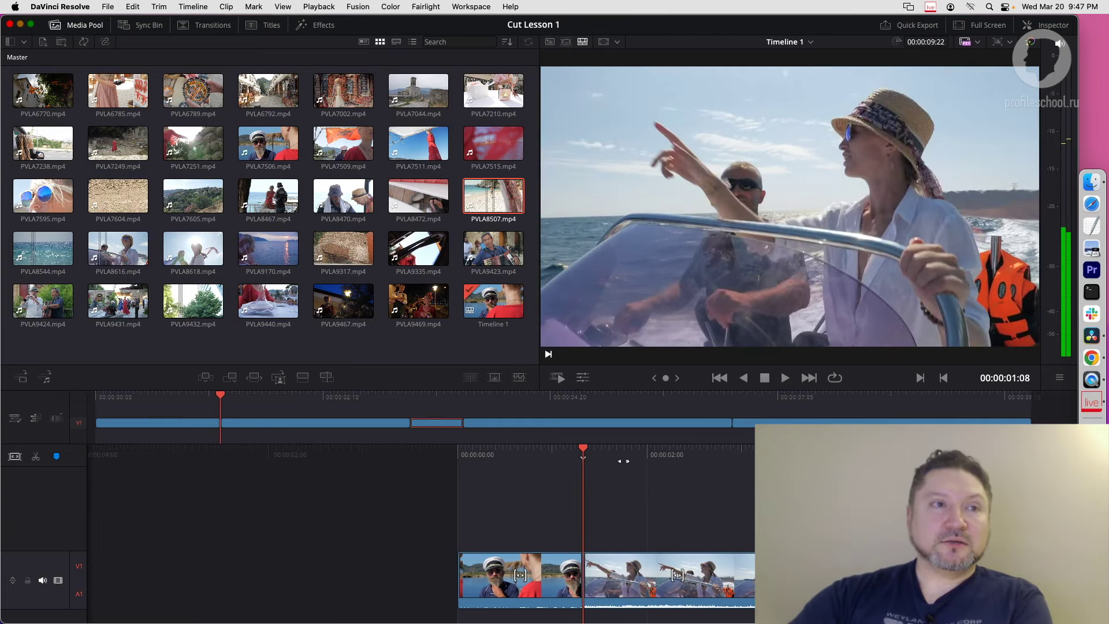
{"action": "mouse_move", "coordinate": [622, 461]}
{"action": "left_mouse_down"}
{"action": "mouse_move", "coordinate": [579, 481]}
{"action": "mouse_move", "coordinate": [634, 453]}
{"action": "left_mouse_up"}
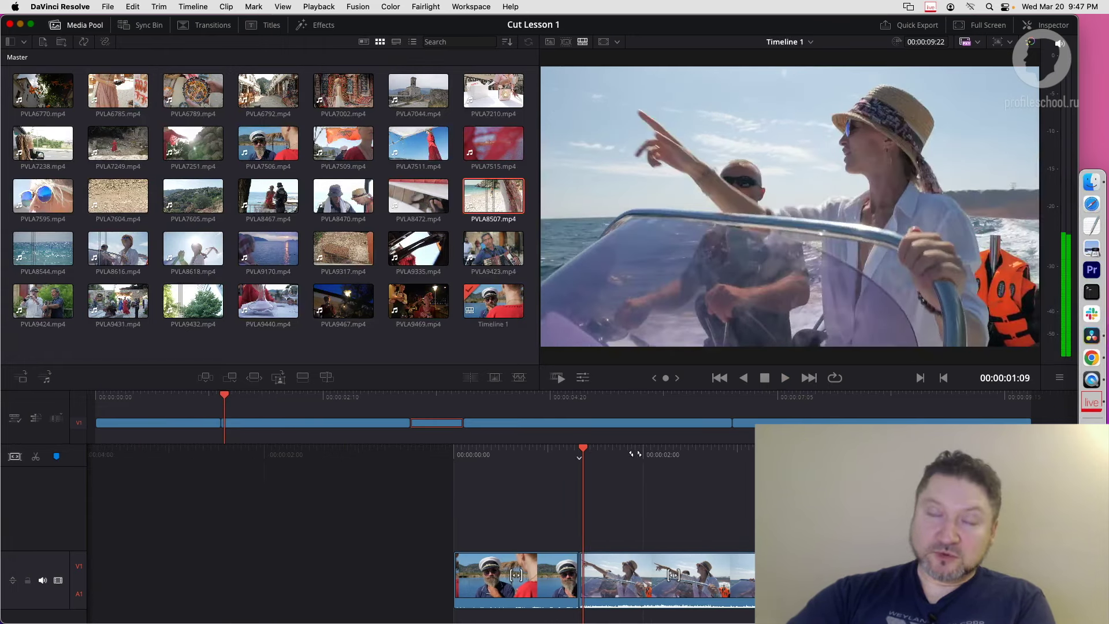
{"action": "left_click_drag", "start_coordinate": [664, 458], "coordinate": [604, 474]}
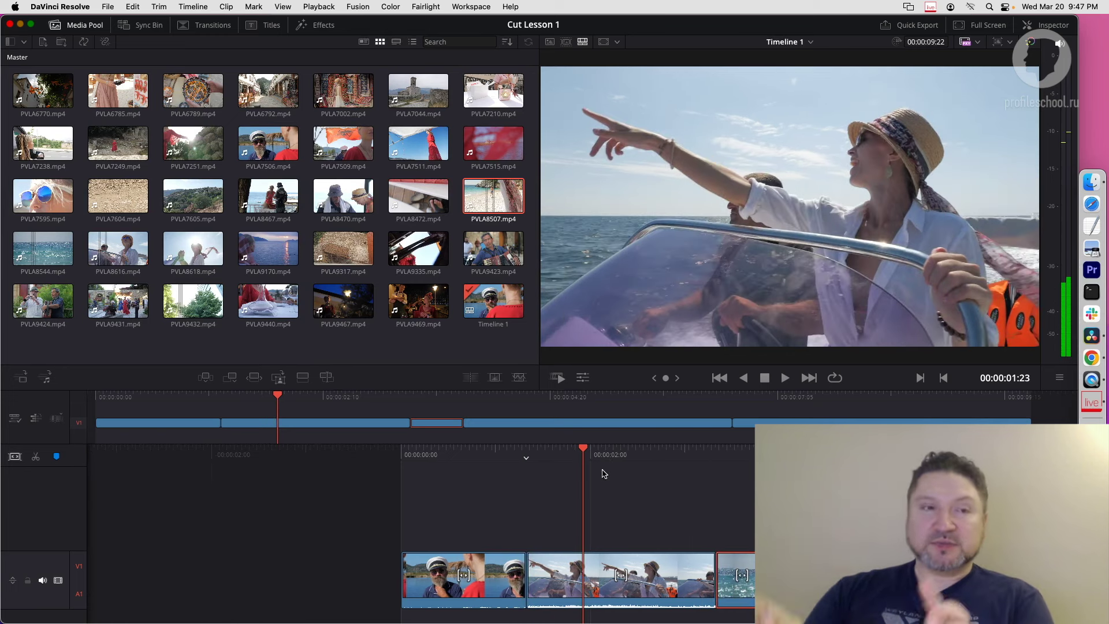
Toggle the captain/boat edit point selection with V, leaving it selected
{"action": "key", "text": "v"}
{"action": "key", "text": "Escape"}
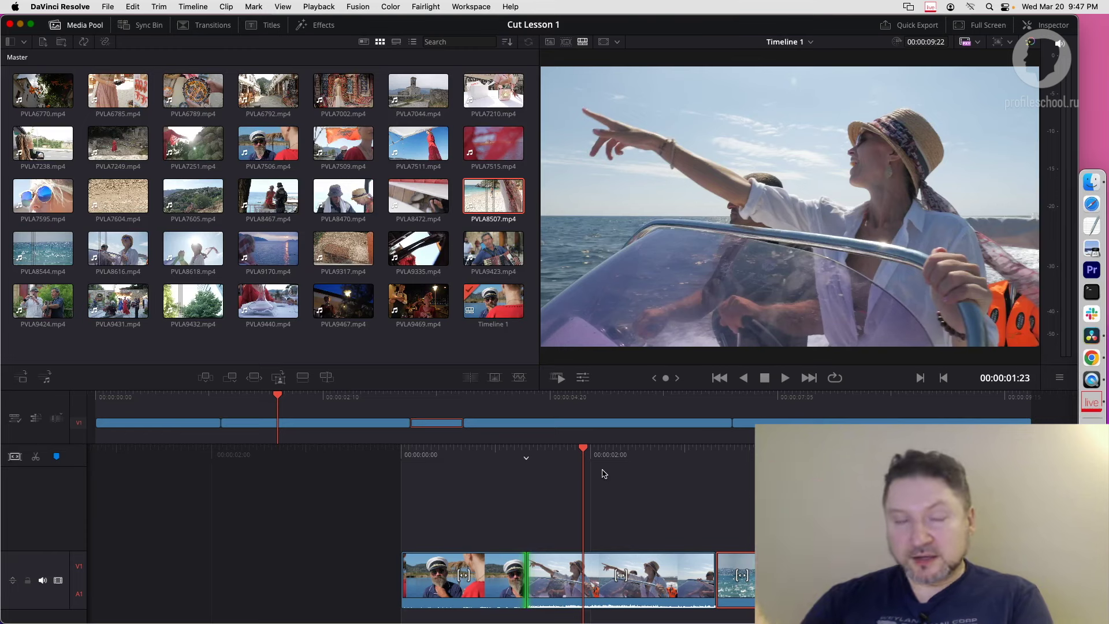
{"action": "key", "text": "v"}
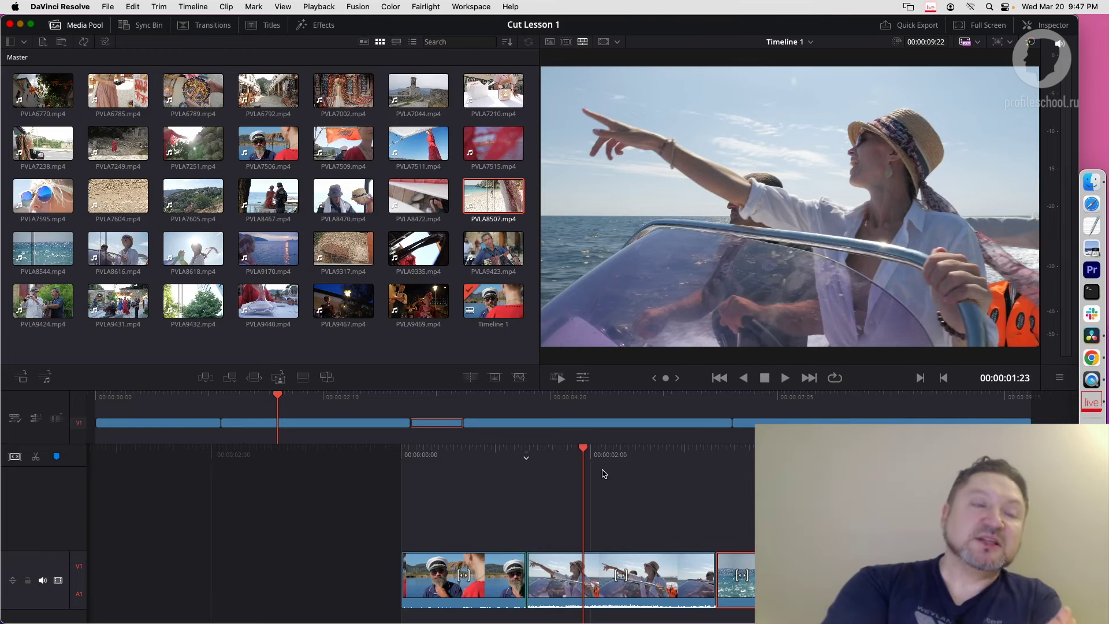
{"action": "key", "text": "v"}
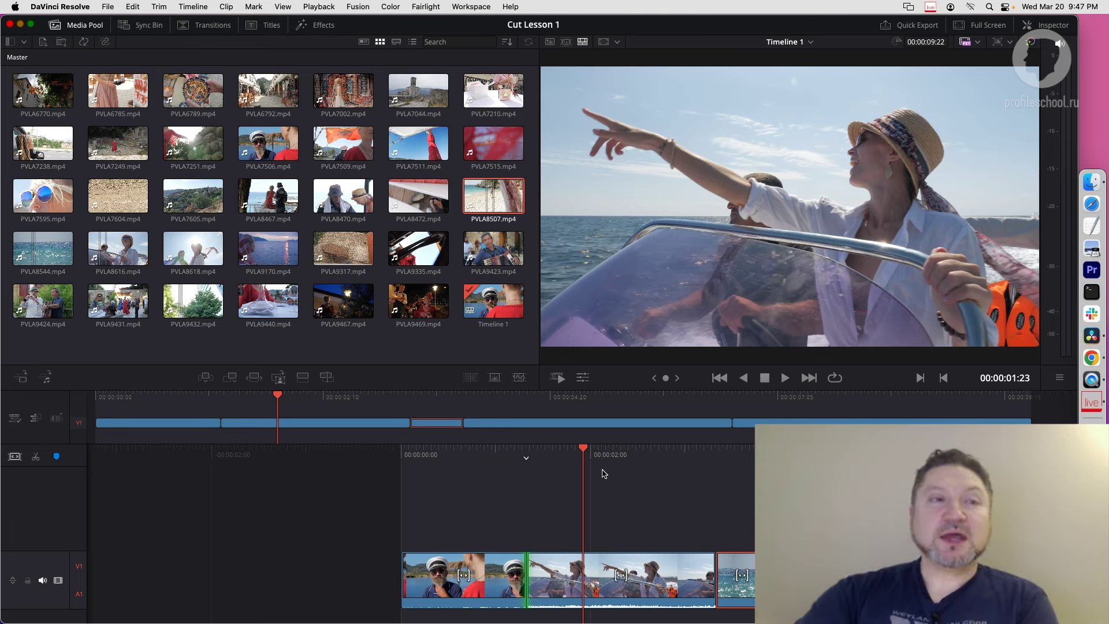
{"action": "key", "text": "v"}
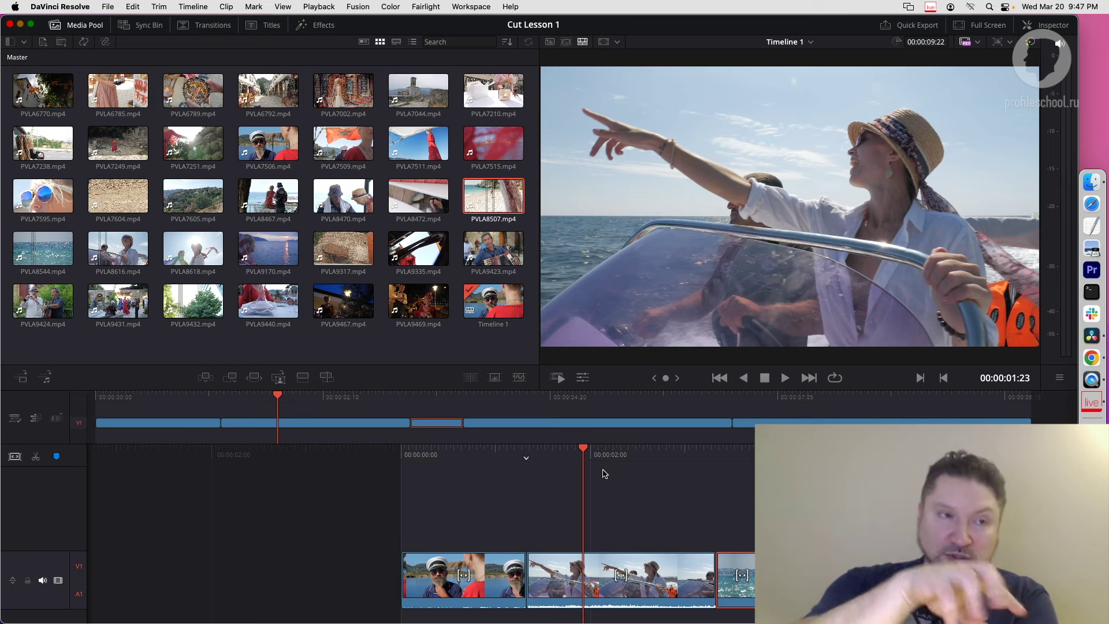
{"action": "key", "text": "v"}
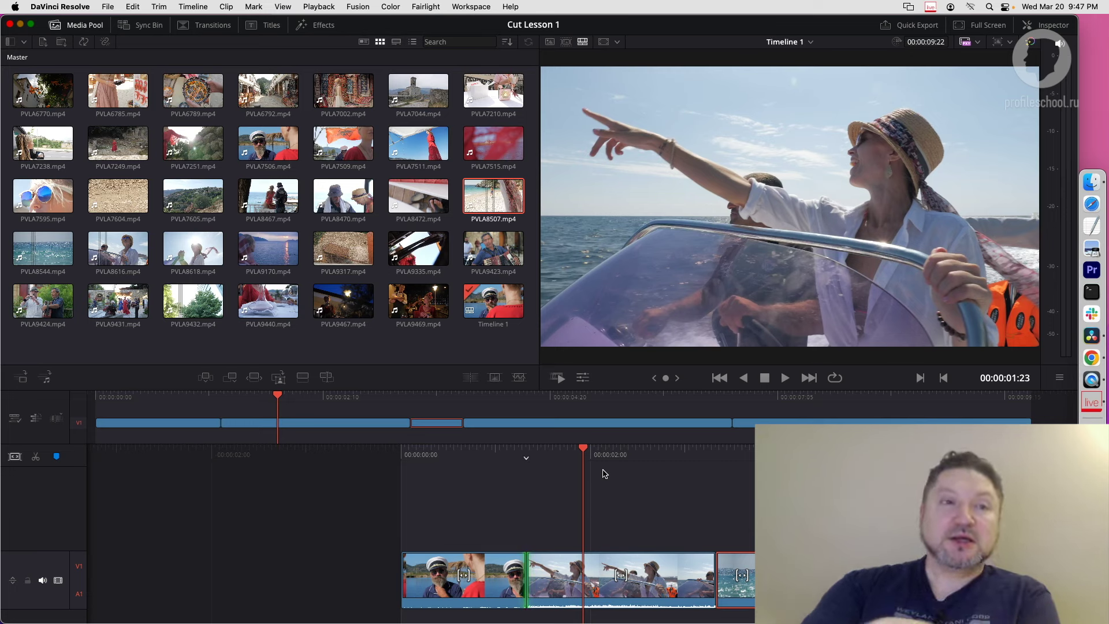
{"action": "key", "text": "v"}
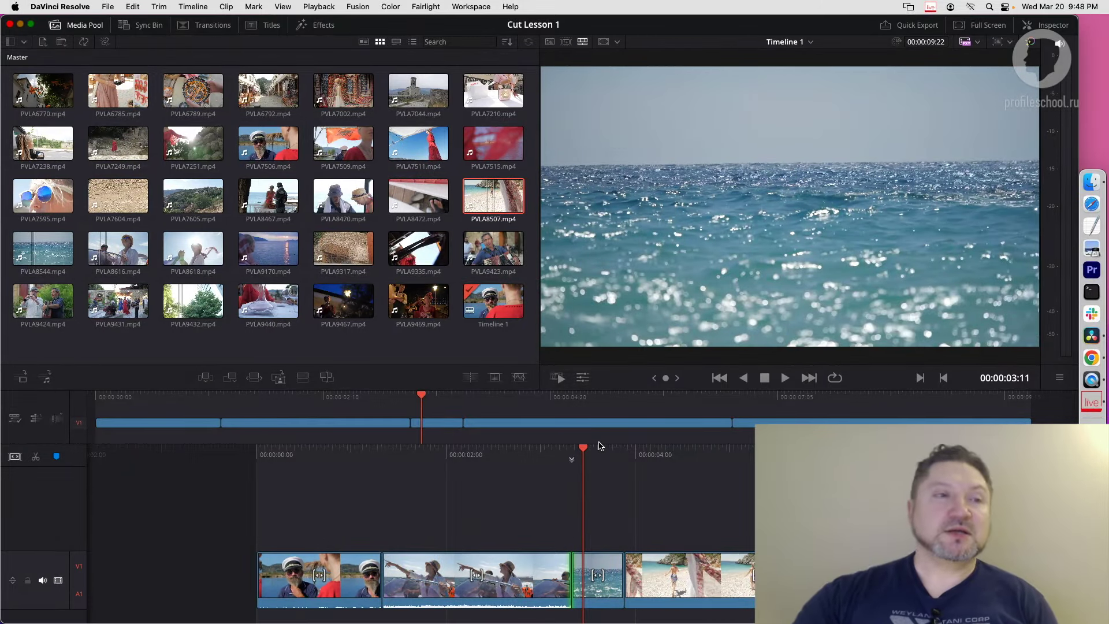
Extend the boat clip's start a few frames earlier, making the timeline 00:00:10:06
{"action": "key", "text": "v"}
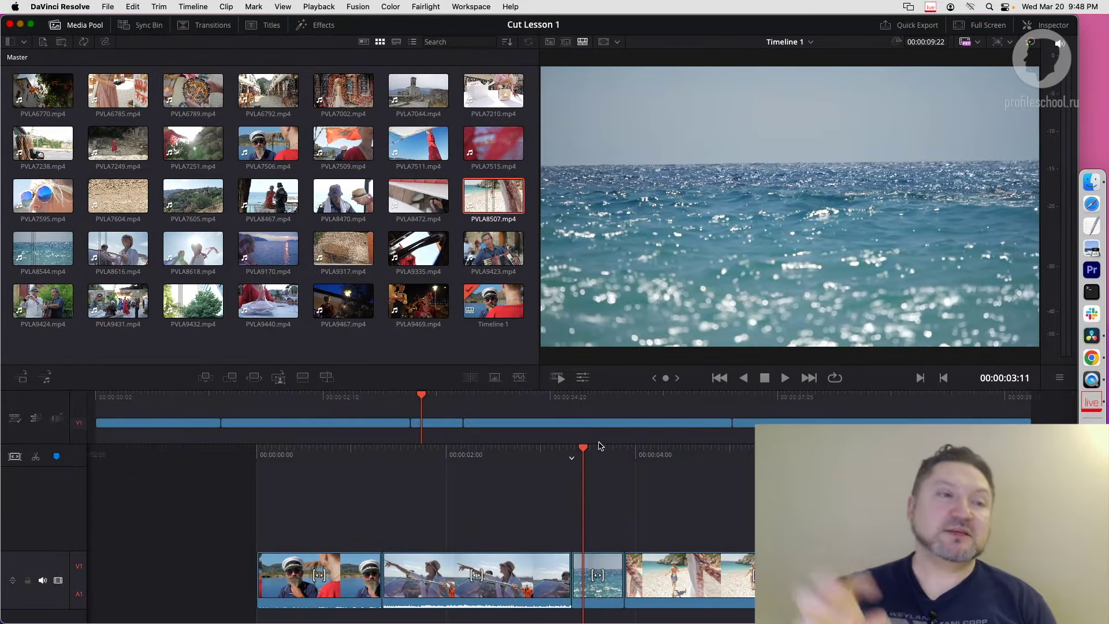
{"action": "key", "text": "v"}
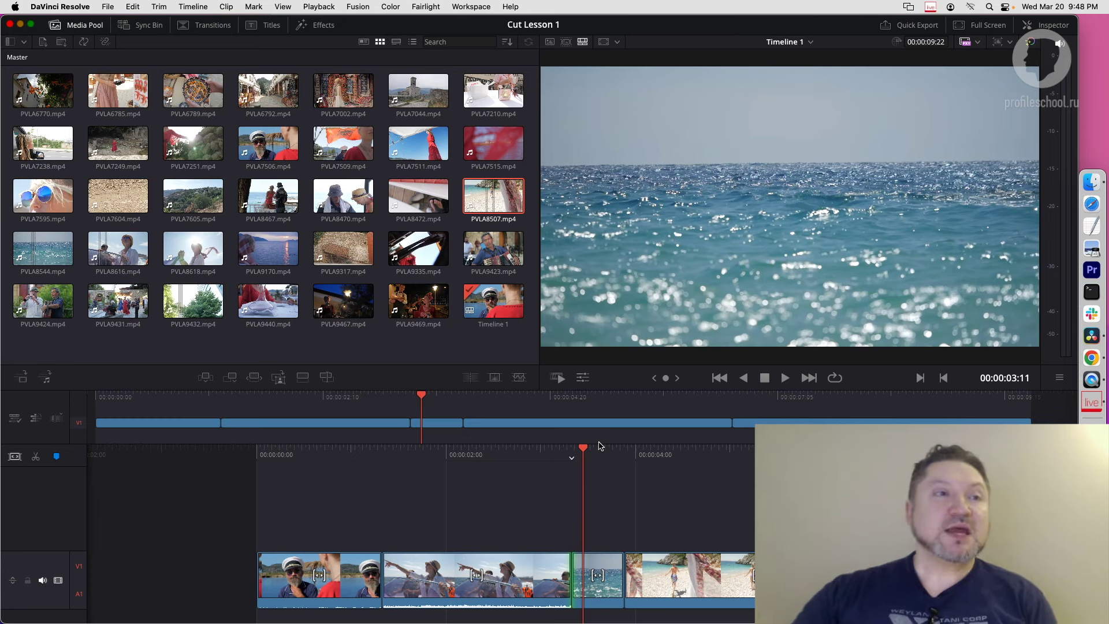
{"action": "key", "text": "Up"}
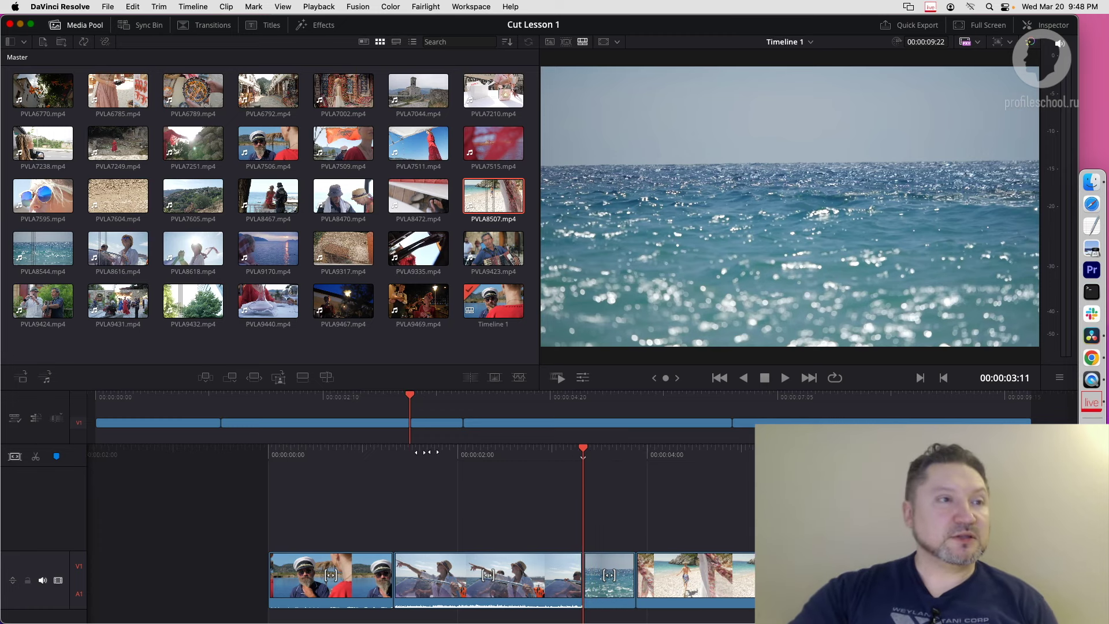
{"action": "key", "text": "Up"}
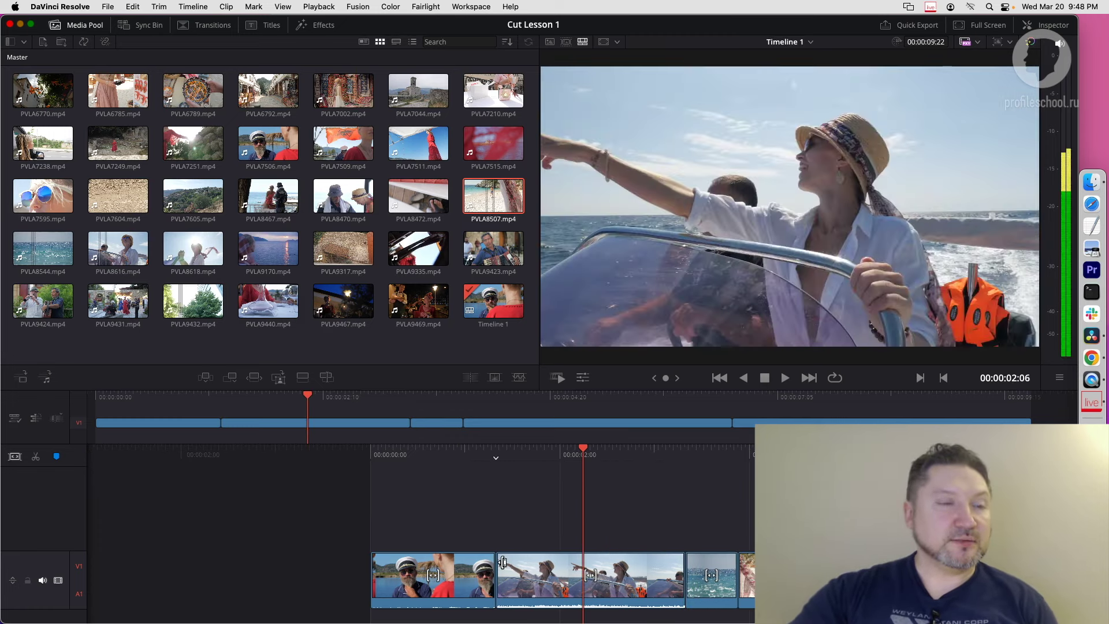
{"action": "left_click_drag", "start_coordinate": [503, 562], "coordinate": [477, 562]}
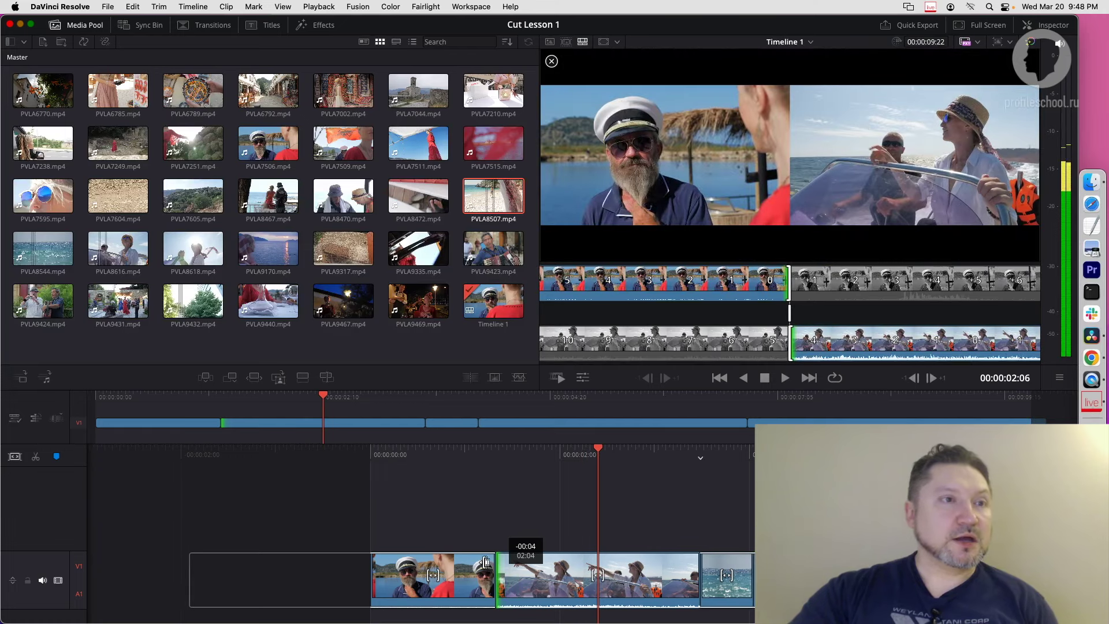
{"action": "left_click_drag", "start_coordinate": [477, 562], "coordinate": [495, 562]}
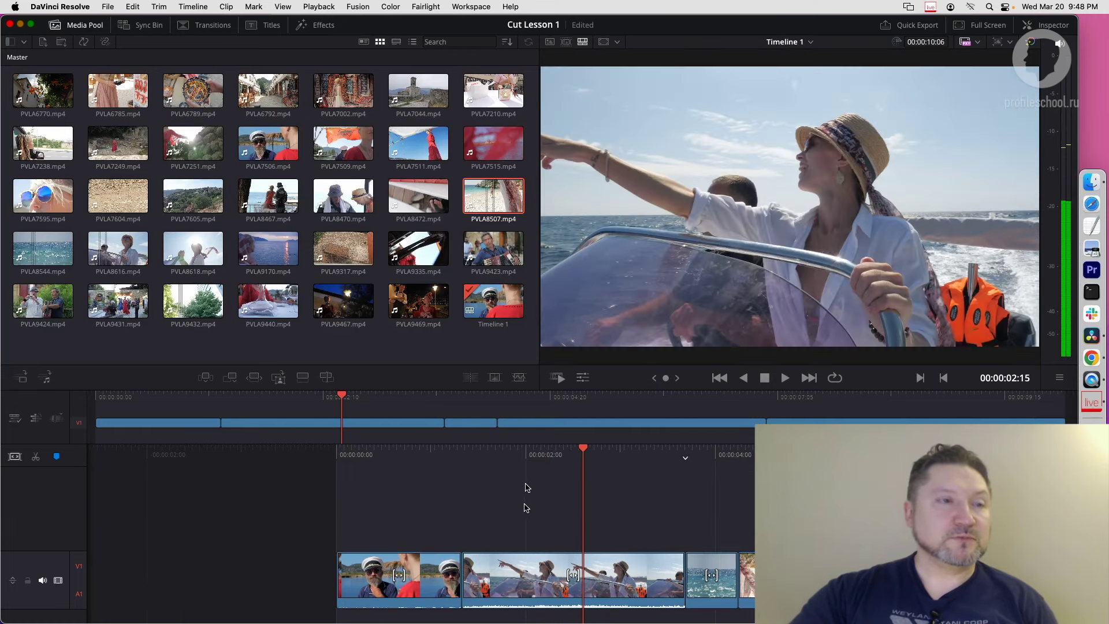
Scrub through the trimmed captain/boat cut to review it, then select the boat clip
{"action": "left_click_drag", "start_coordinate": [465, 456], "coordinate": [561, 454]}
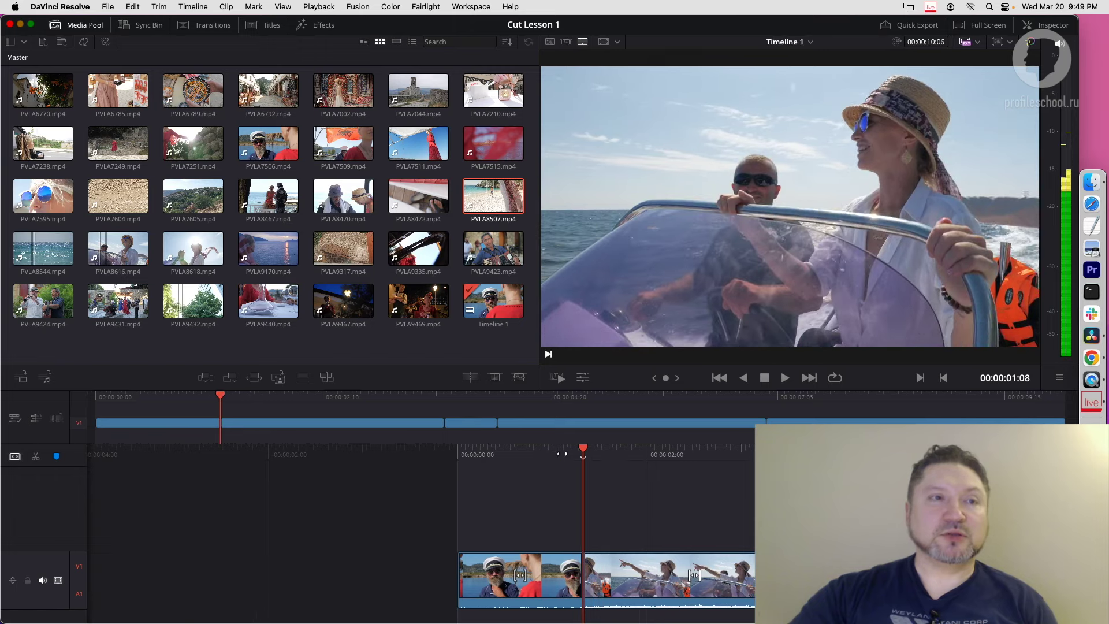
{"action": "left_click_drag", "start_coordinate": [603, 455], "coordinate": [398, 446]}
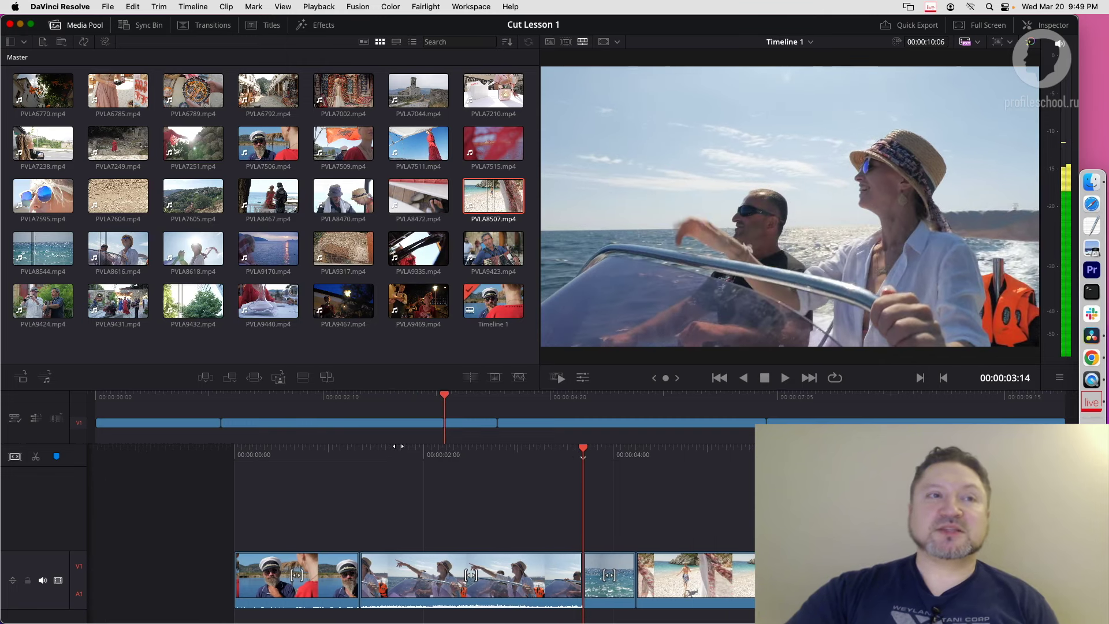
{"action": "left_click_drag", "start_coordinate": [400, 446], "coordinate": [515, 446]}
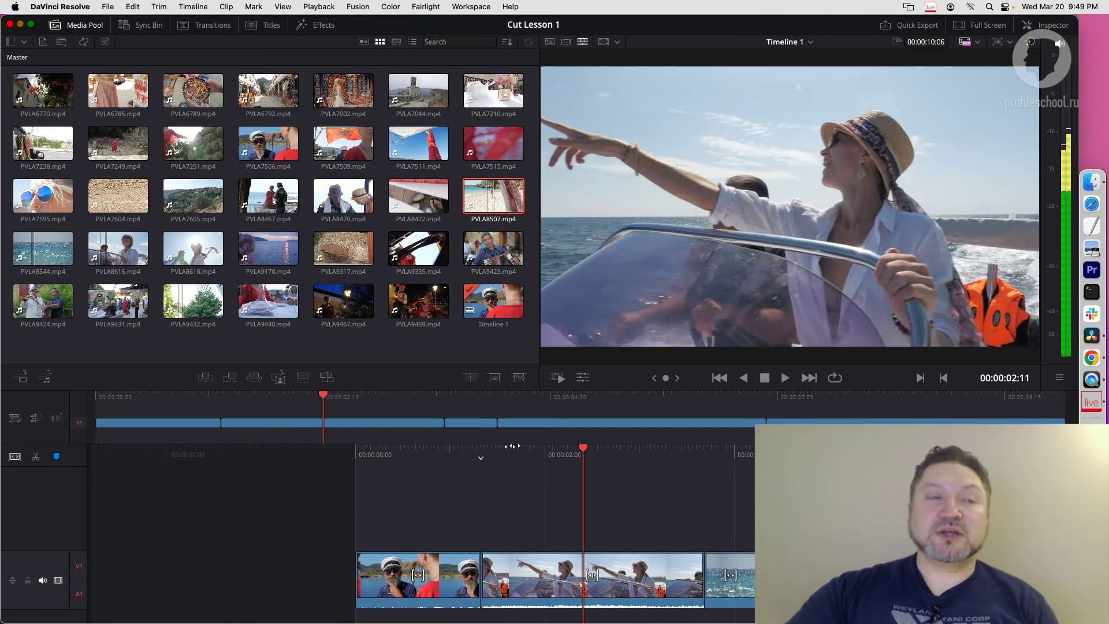
{"action": "mouse_move", "coordinate": [515, 446]}
{"action": "left_mouse_down"}
{"action": "mouse_move", "coordinate": [636, 448]}
{"action": "mouse_move", "coordinate": [579, 450]}
{"action": "left_mouse_up"}
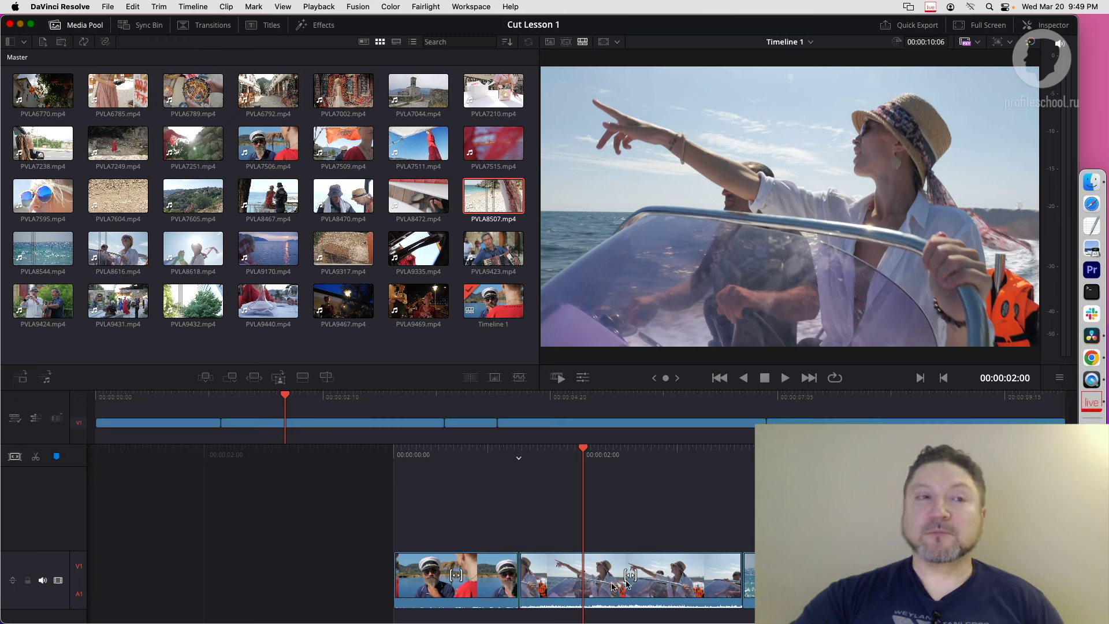
{"action": "left_click", "coordinate": [632, 580]}
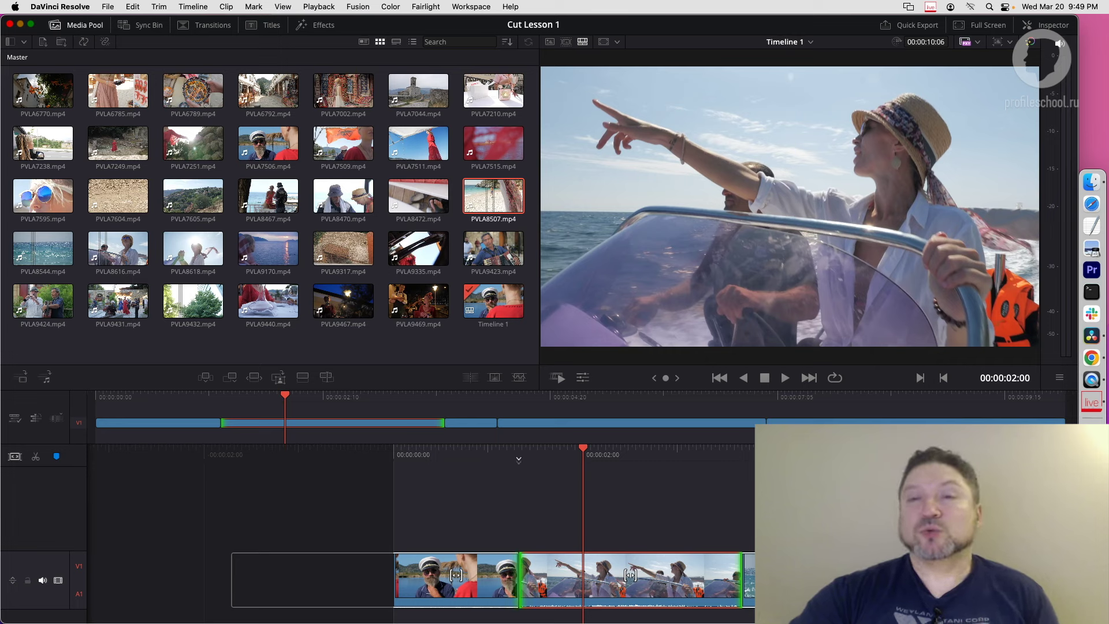
Slip the boat clip's footage to about -00:17 with dragging and the comma/period keys
{"action": "left_click_drag", "start_coordinate": [630, 574], "coordinate": [611, 575]}
{"action": "key", "text": "comma"}
{"action": "key", "text": "comma"}
{"action": "key", "text": "comma"}
{"action": "key", "text": "comma"}
{"action": "key", "text": "comma"}
{"action": "key", "text": "comma"}
{"action": "key", "text": "comma"}
{"action": "key", "text": "comma"}
{"action": "key", "text": "comma"}
{"action": "key", "text": "period"}
{"action": "key", "text": "period"}
{"action": "key", "text": "period"}
{"action": "key", "text": "period"}
{"action": "key", "text": "period"}
{"action": "key", "text": "period"}
{"action": "key", "text": "period"}
{"action": "key", "text": "Up"}
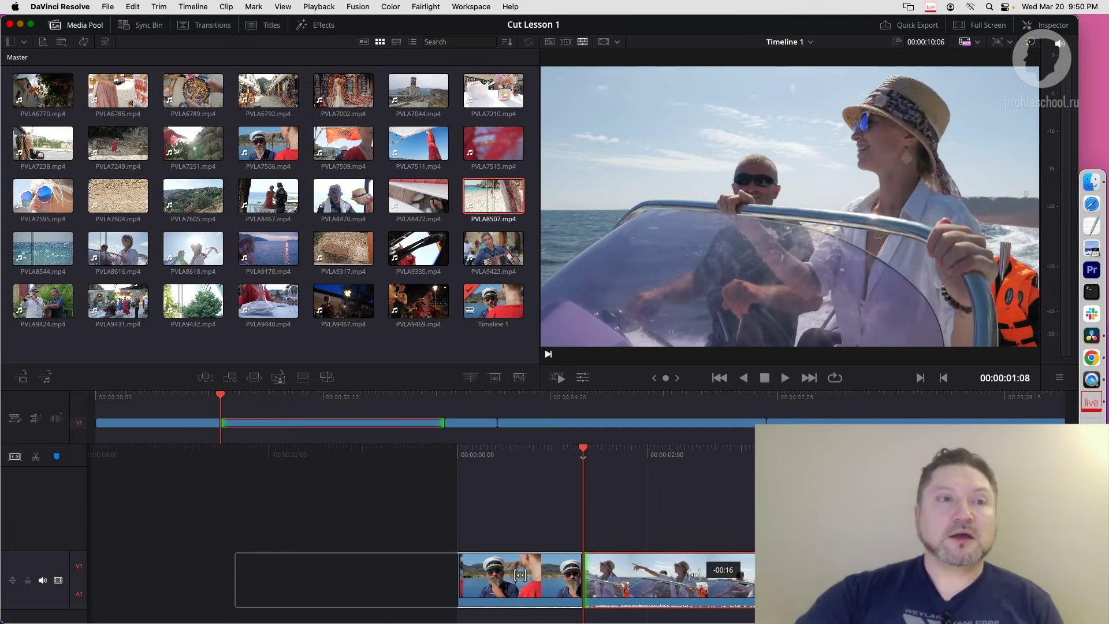
{"action": "key", "text": "comma"}
{"action": "key", "text": "comma"}
{"action": "key", "text": "comma"}
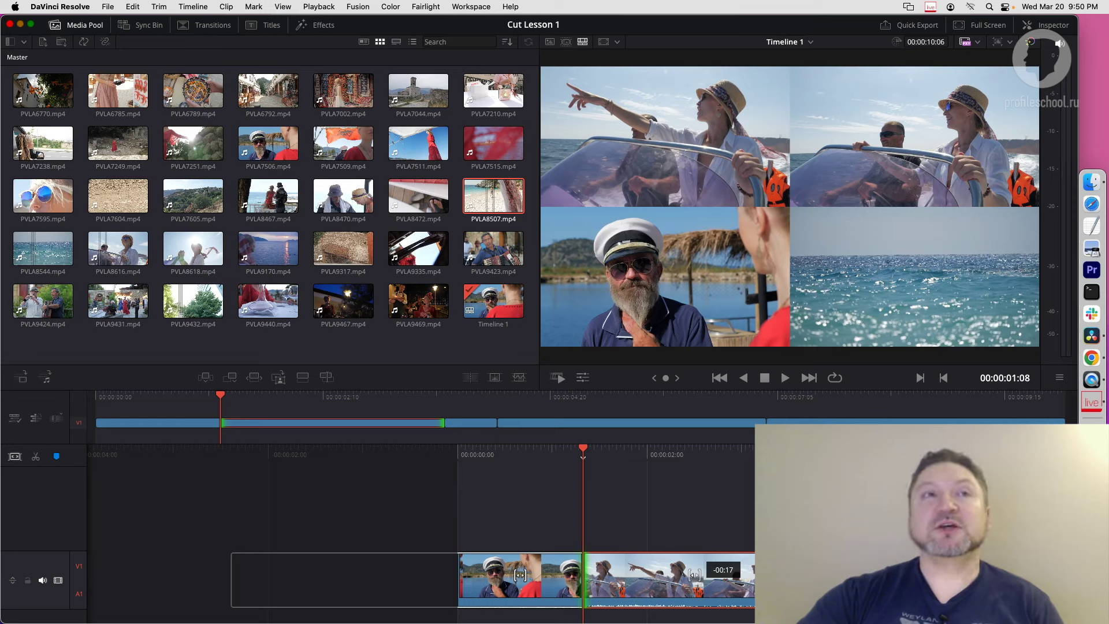
Slip the boat clip to -00:20 and release to commit it
{"action": "left_click_drag", "start_coordinate": [694, 575], "coordinate": [693, 575]}
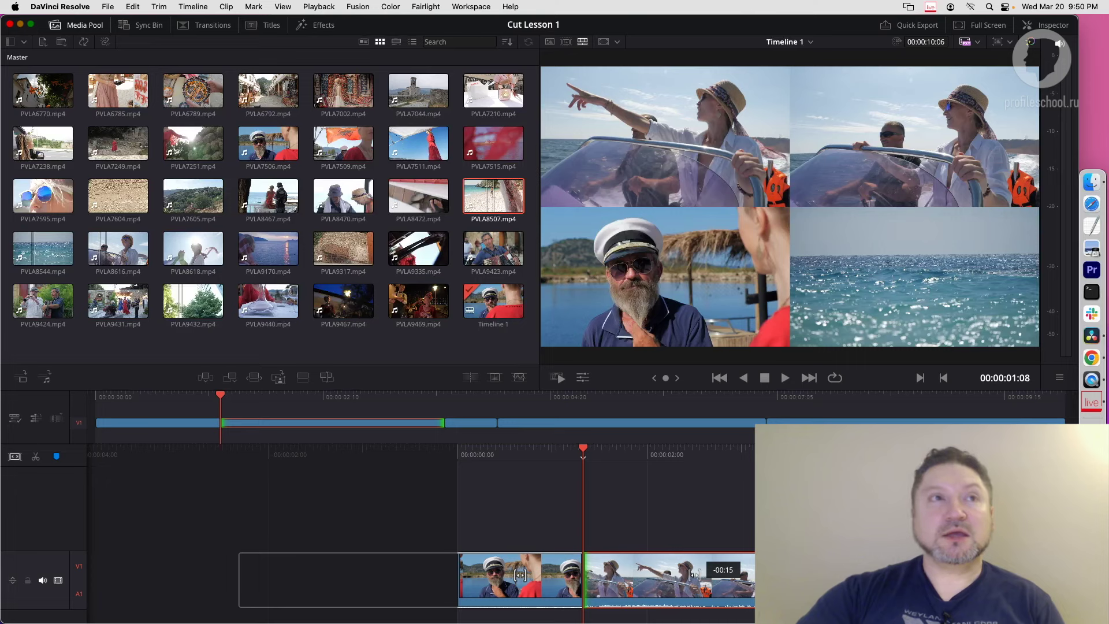
{"action": "left_click_drag", "start_coordinate": [694, 574], "coordinate": [693, 575]}
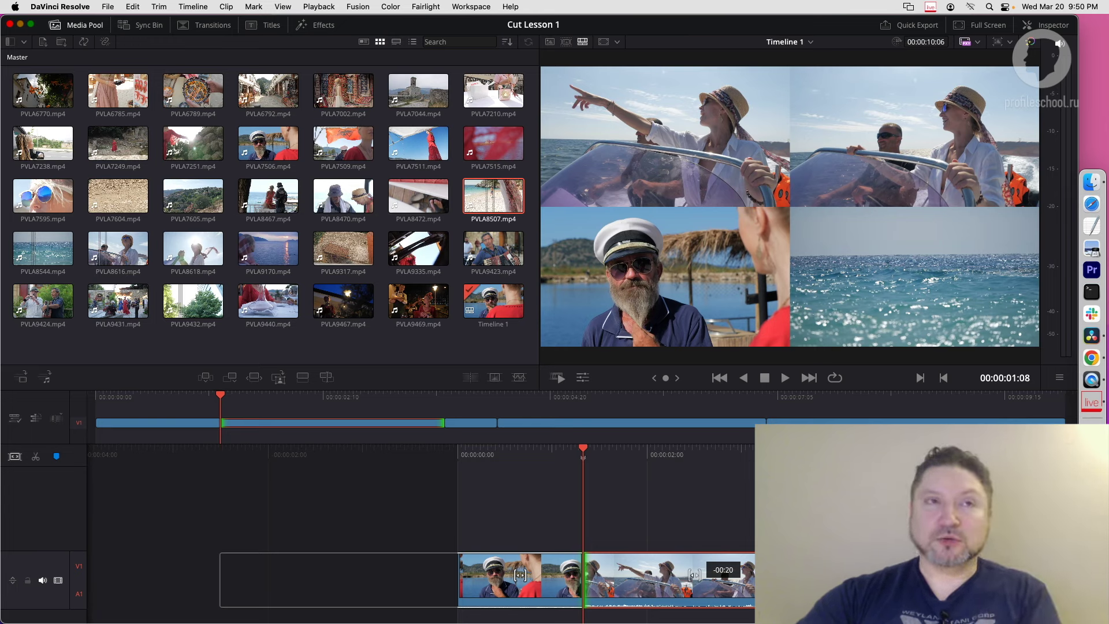
{"action": "left_click_drag", "start_coordinate": [614, 580], "coordinate": [615, 580]}
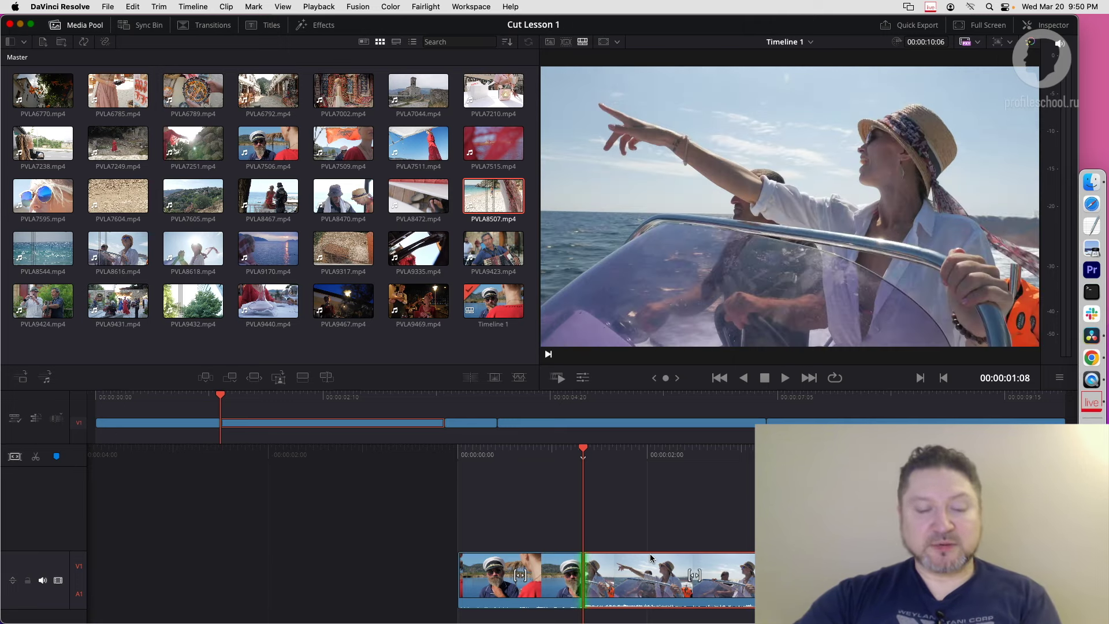
Undo the slip, scrub through the boat clip, then slip its content about 4 frames left
{"action": "key", "text": "super+z"}
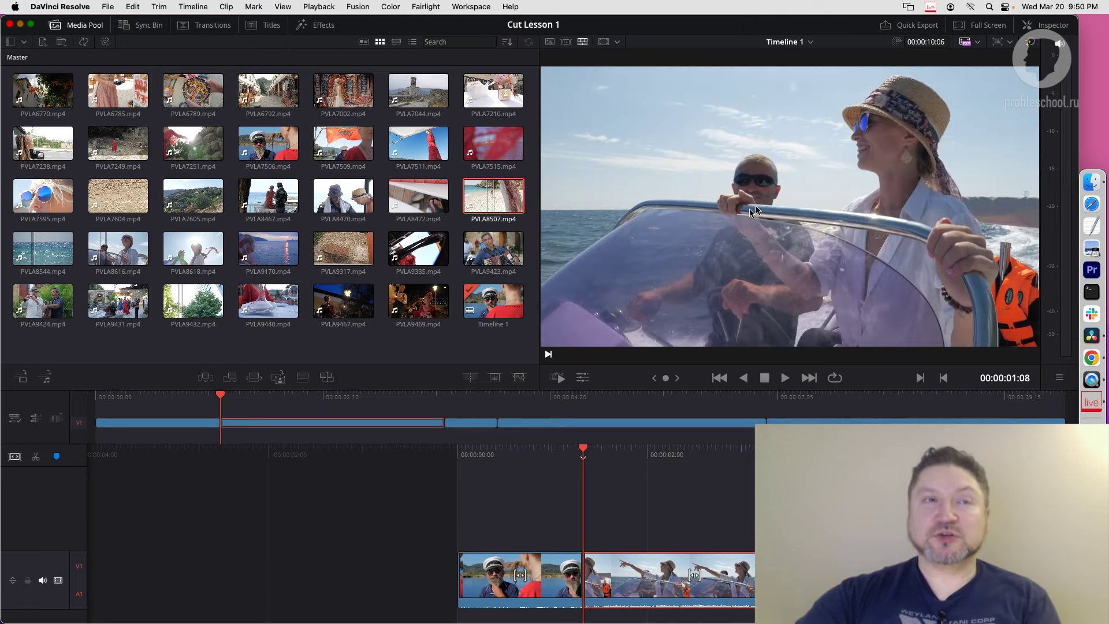
{"action": "mouse_move", "coordinate": [586, 446]}
{"action": "left_mouse_down"}
{"action": "mouse_move", "coordinate": [431, 442]}
{"action": "mouse_move", "coordinate": [626, 449]}
{"action": "left_mouse_up"}
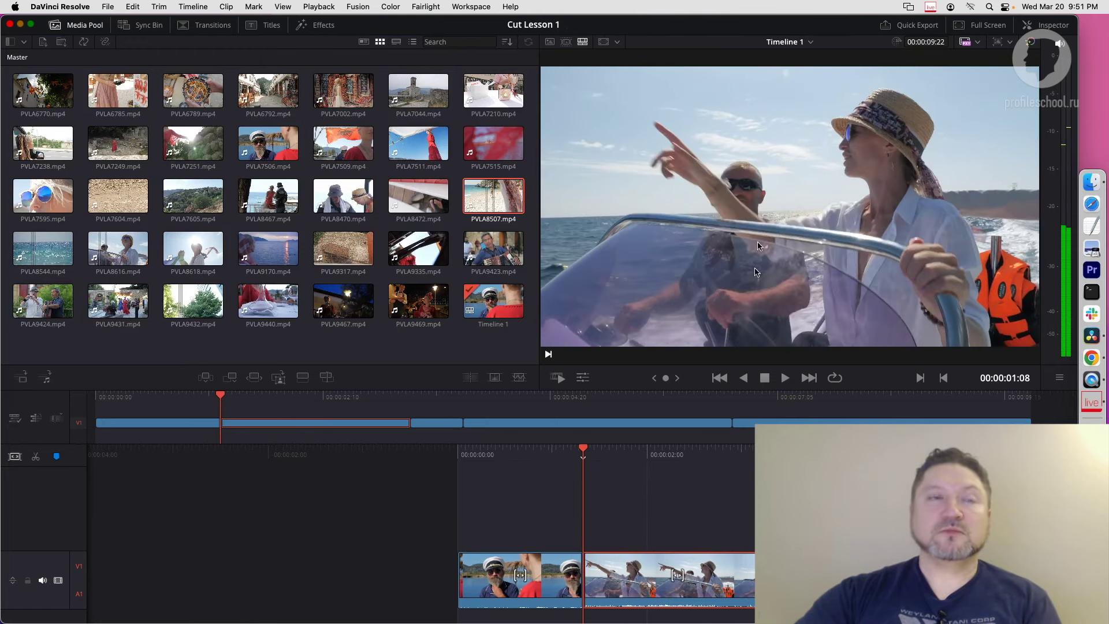
{"action": "left_click_drag", "start_coordinate": [677, 575], "coordinate": [676, 574]}
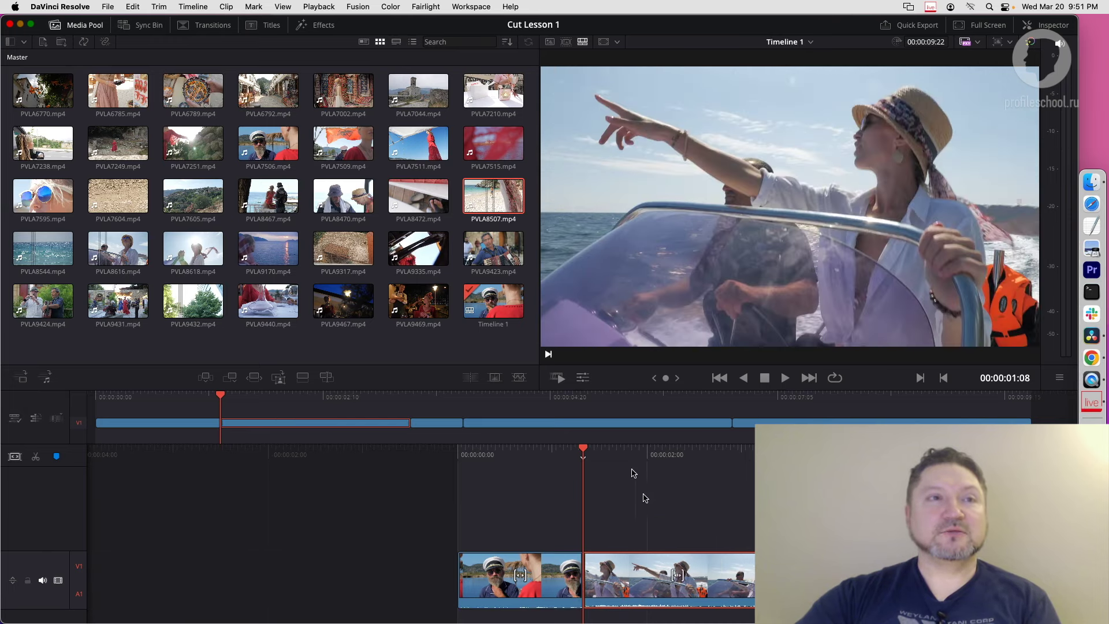
{"action": "mouse_move", "coordinate": [631, 466]}
{"action": "left_mouse_down"}
{"action": "mouse_move", "coordinate": [636, 452]}
{"action": "mouse_move", "coordinate": [468, 447]}
{"action": "left_mouse_up"}
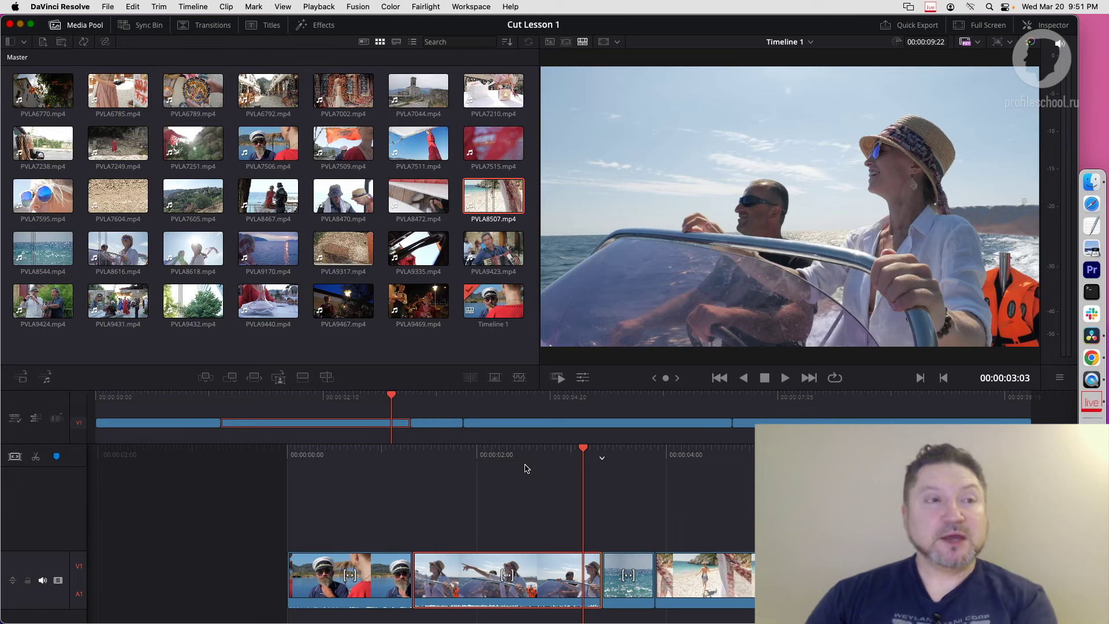
Select the clip two/three cut and cycle incoming, roll and outgoing sides with U, then reselect it
{"action": "key", "text": "v"}
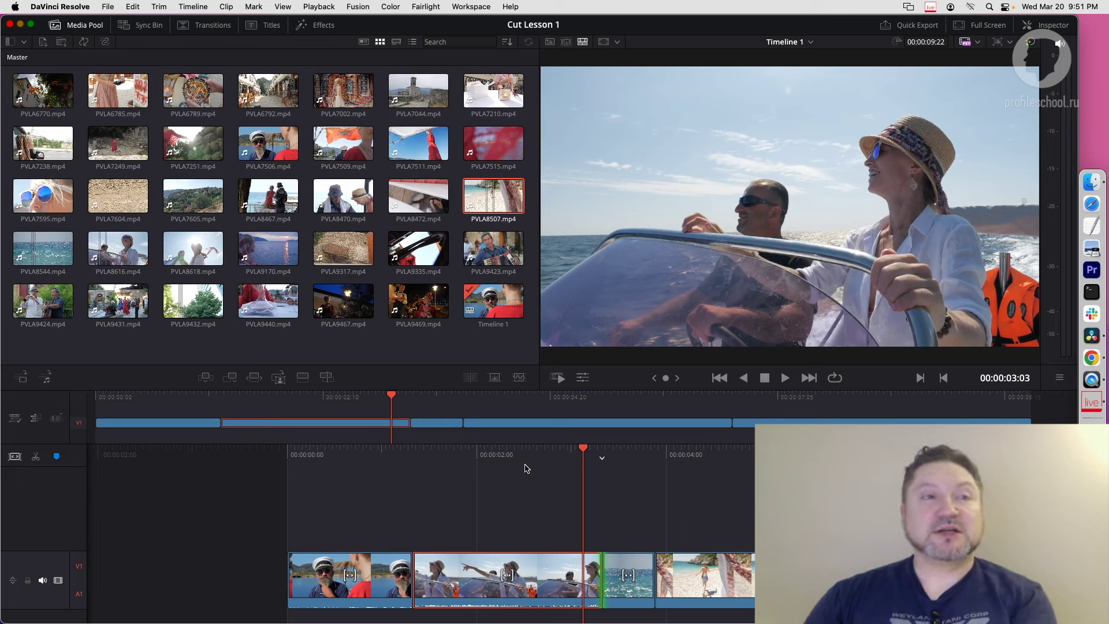
{"action": "key", "text": "u"}
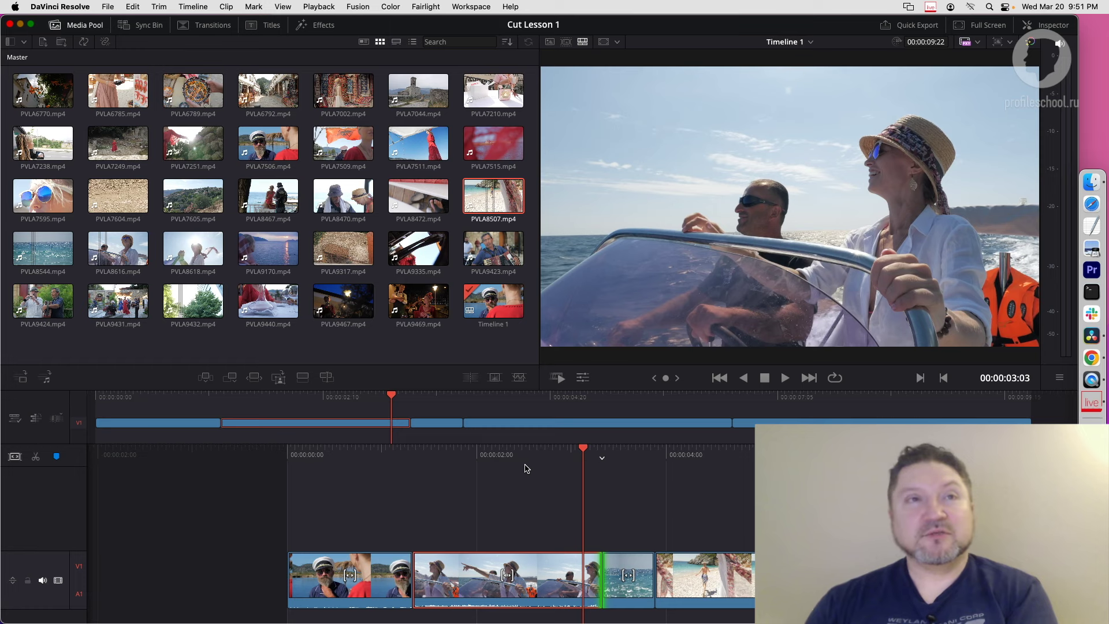
{"action": "key", "text": "u"}
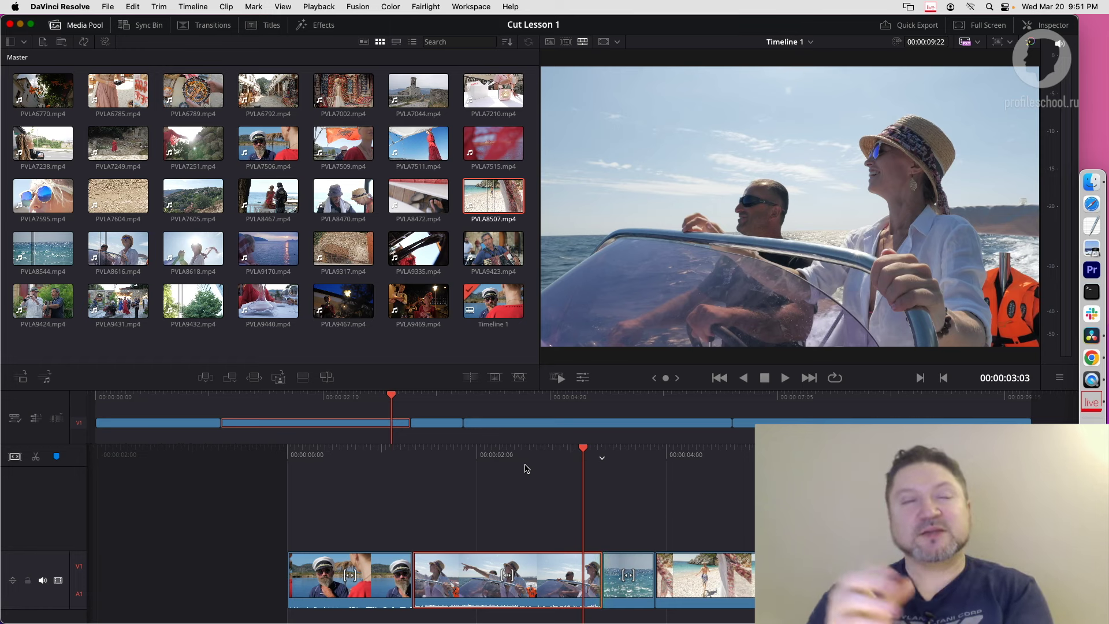
{"action": "key", "text": "u"}
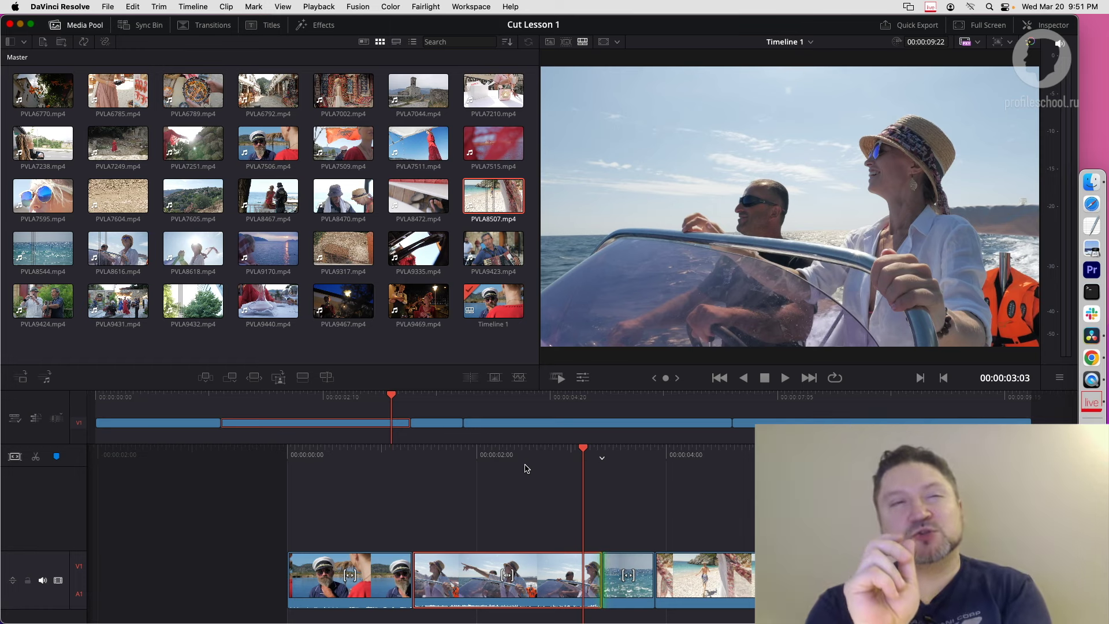
{"action": "key", "text": "u"}
{"action": "key", "text": "u"}
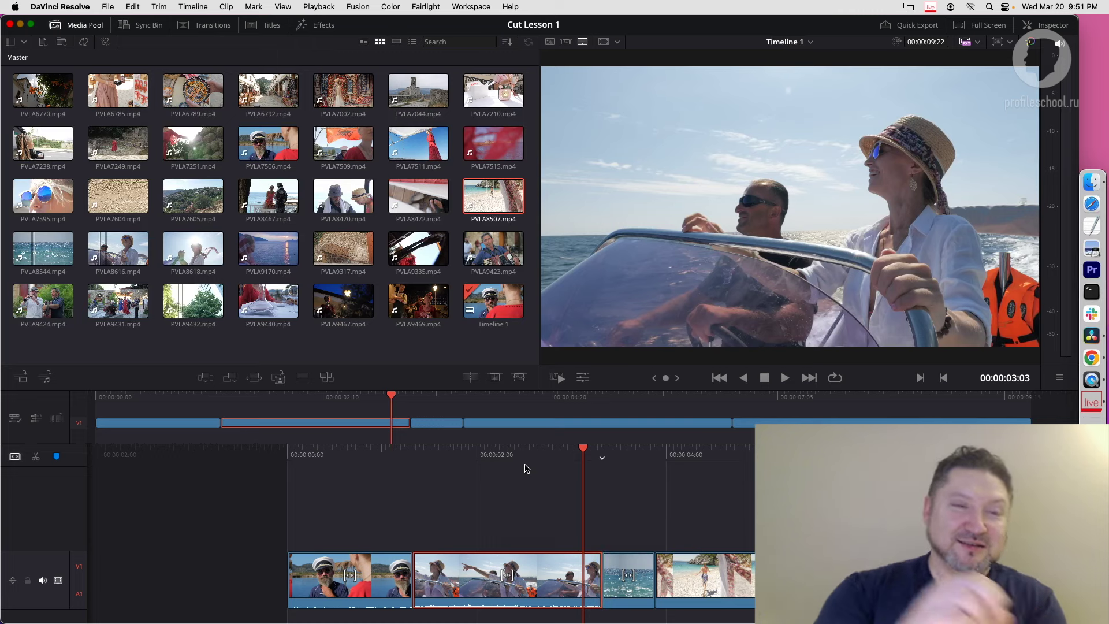
{"action": "key", "text": "v"}
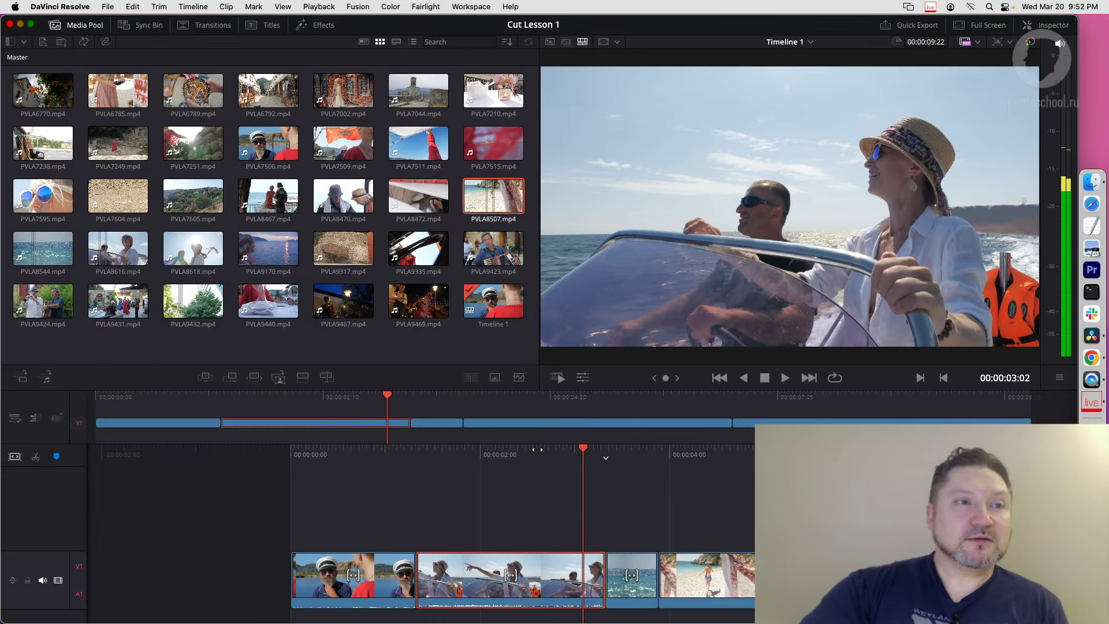
{"action": "key", "text": "v"}
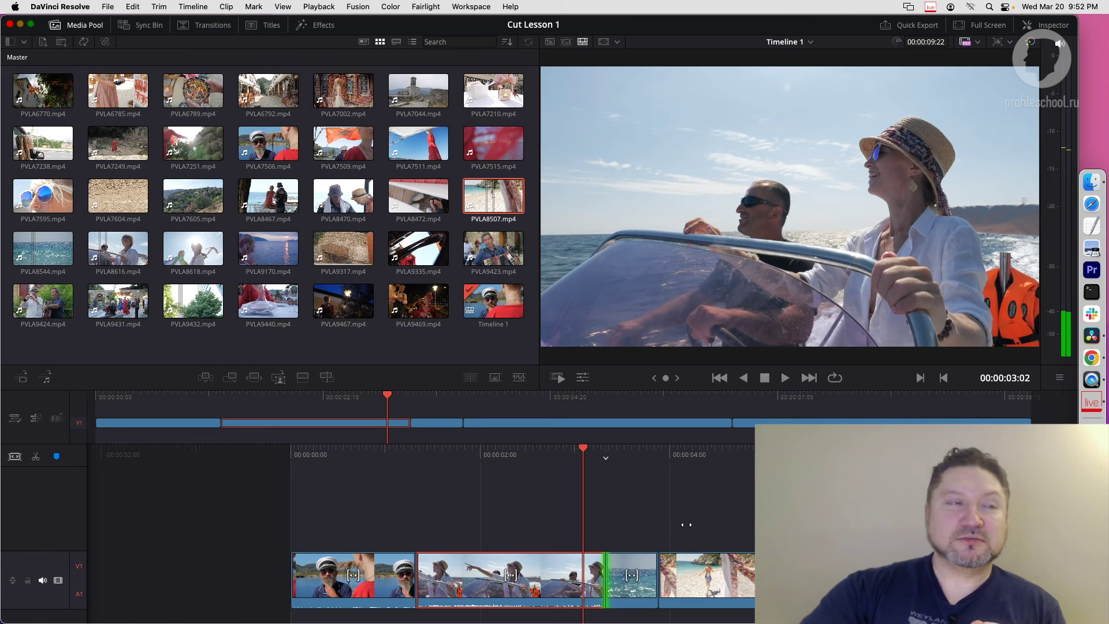
{"action": "key", "text": "v"}
{"action": "key", "text": "v"}
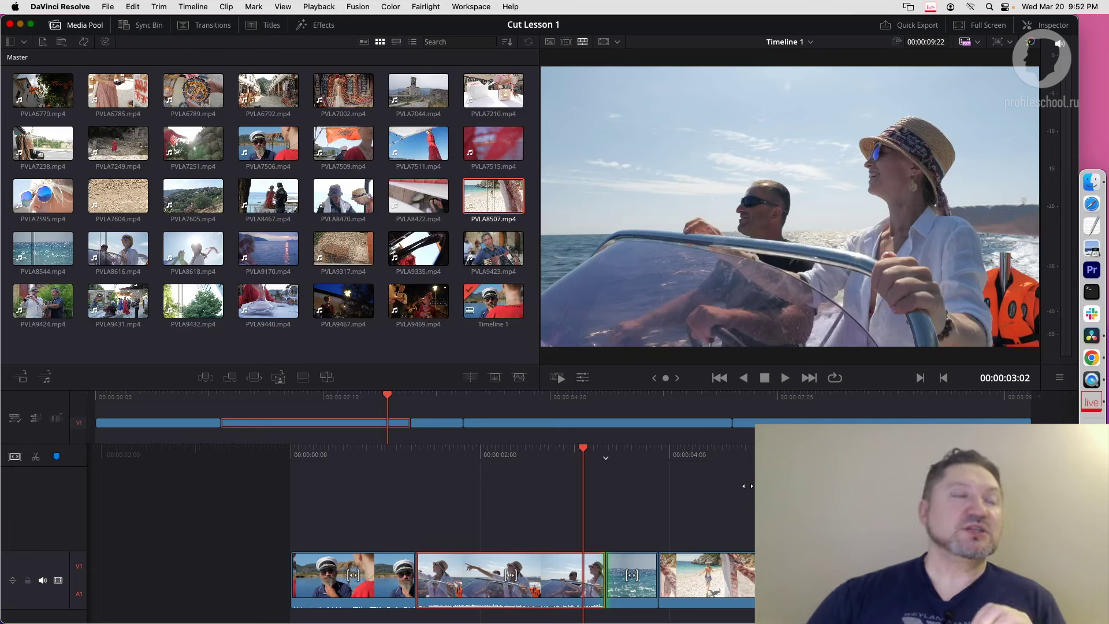
{"action": "key", "text": "v"}
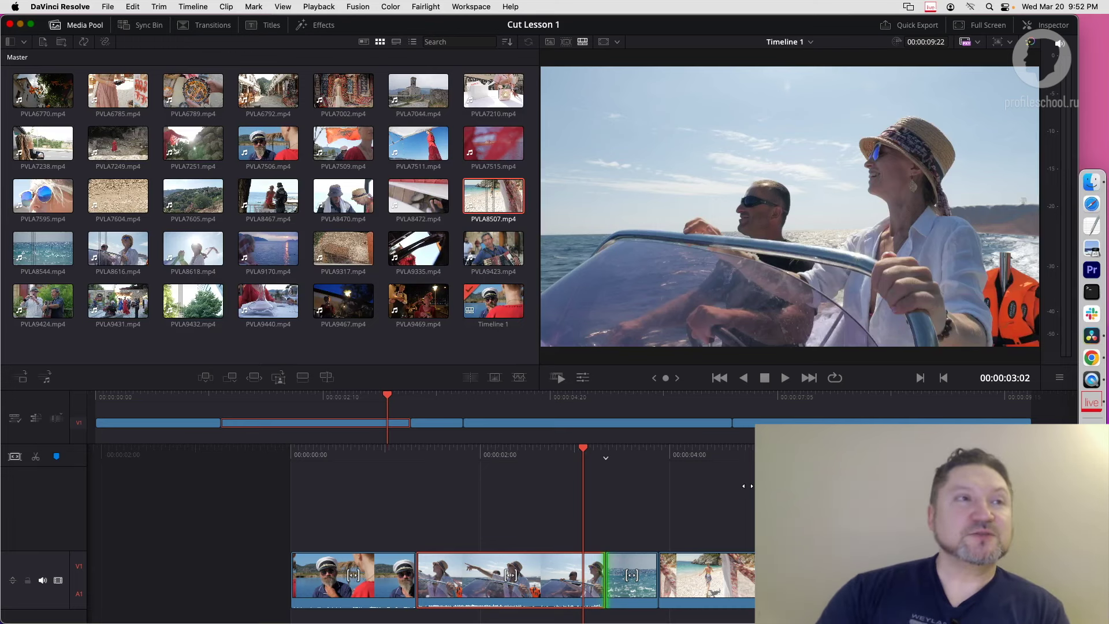
{"action": "key", "text": "v"}
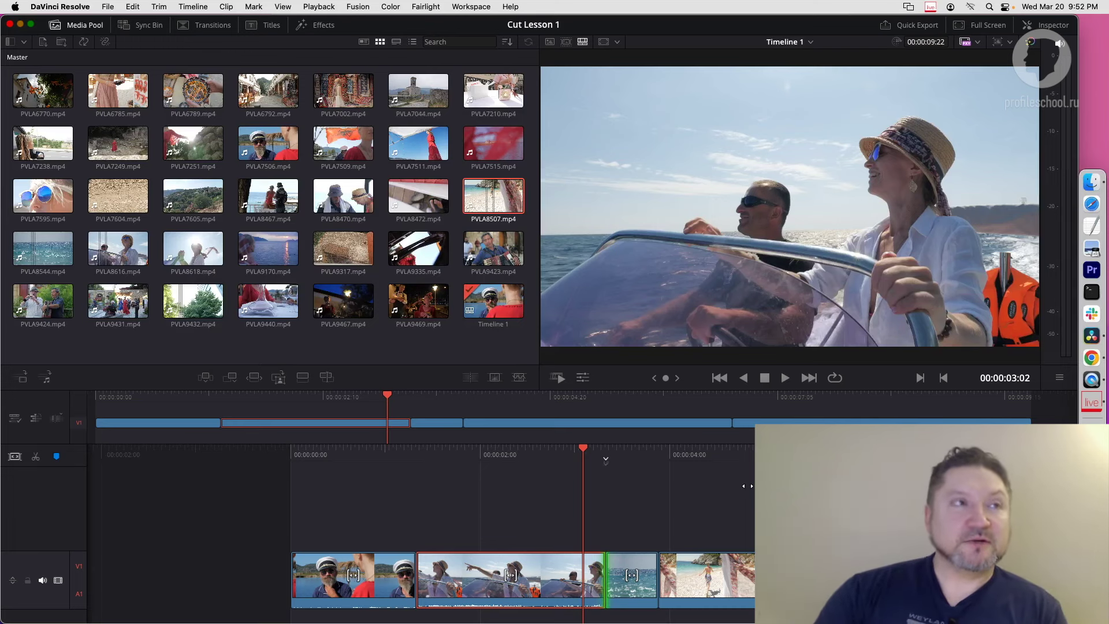
{"action": "key", "text": "v"}
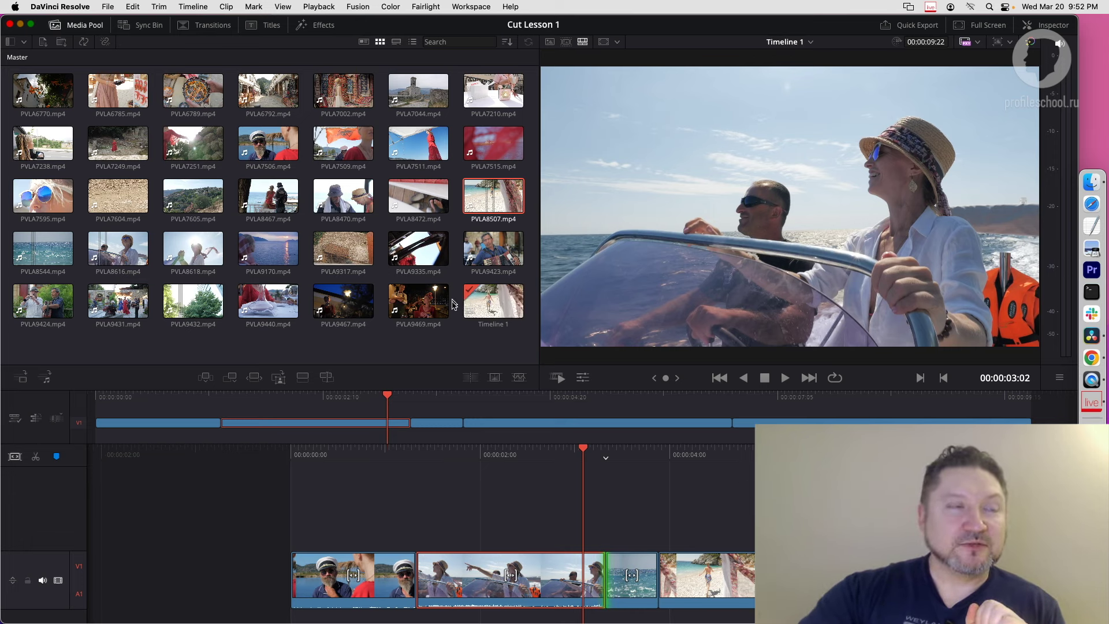
{"action": "key", "text": "v"}
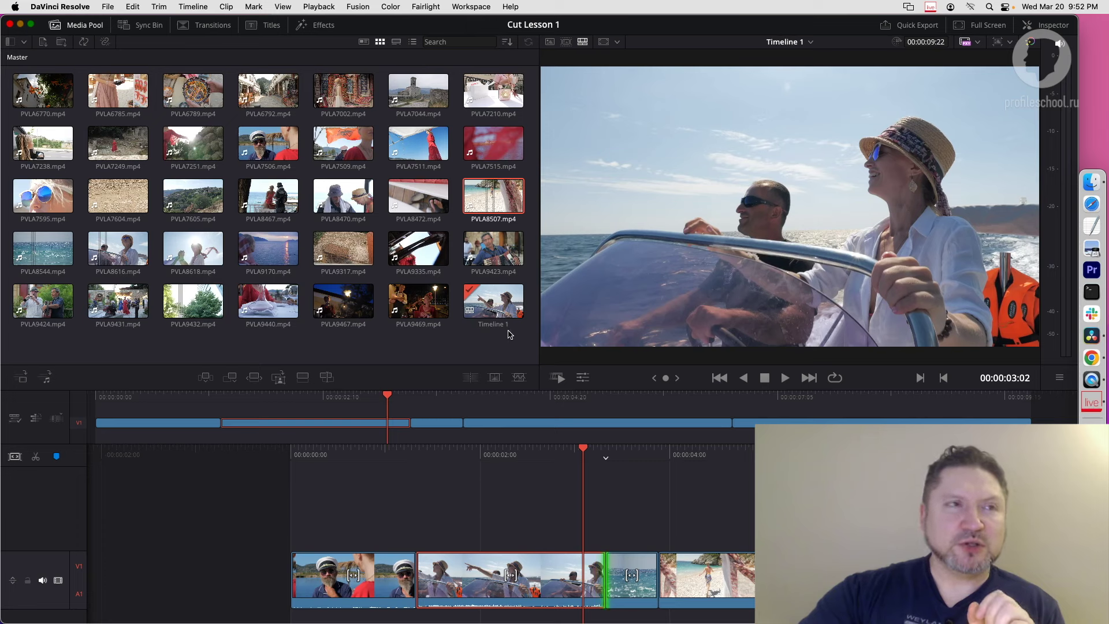
{"action": "key", "text": "v"}
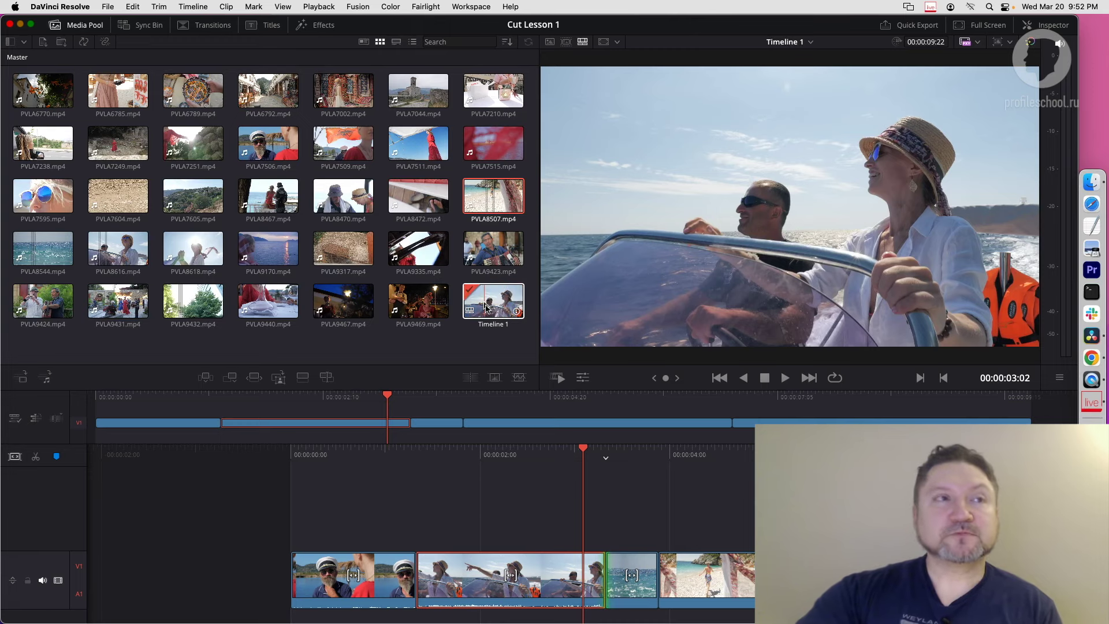
{"action": "left_click", "coordinate": [109, 9]}
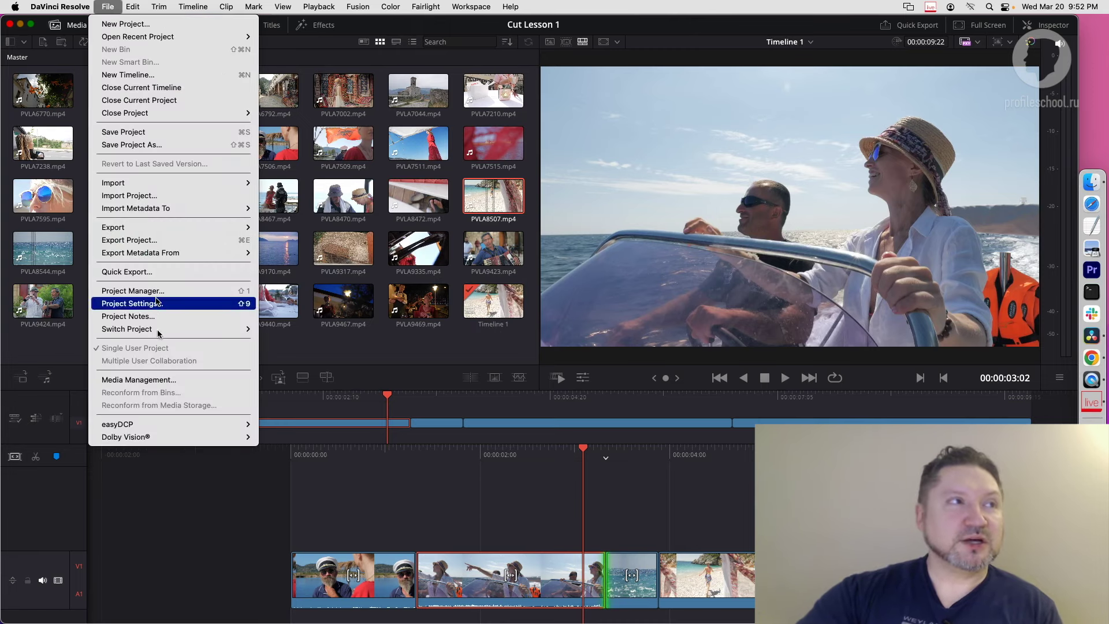
{"action": "left_click", "coordinate": [149, 295]}
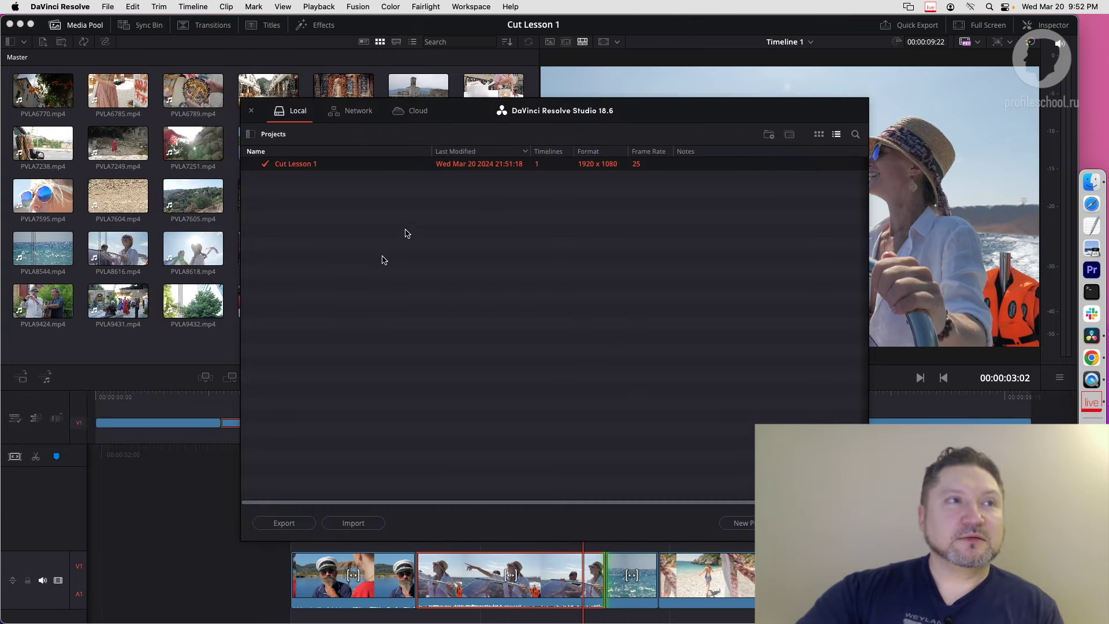
{"action": "left_click", "coordinate": [818, 135]}
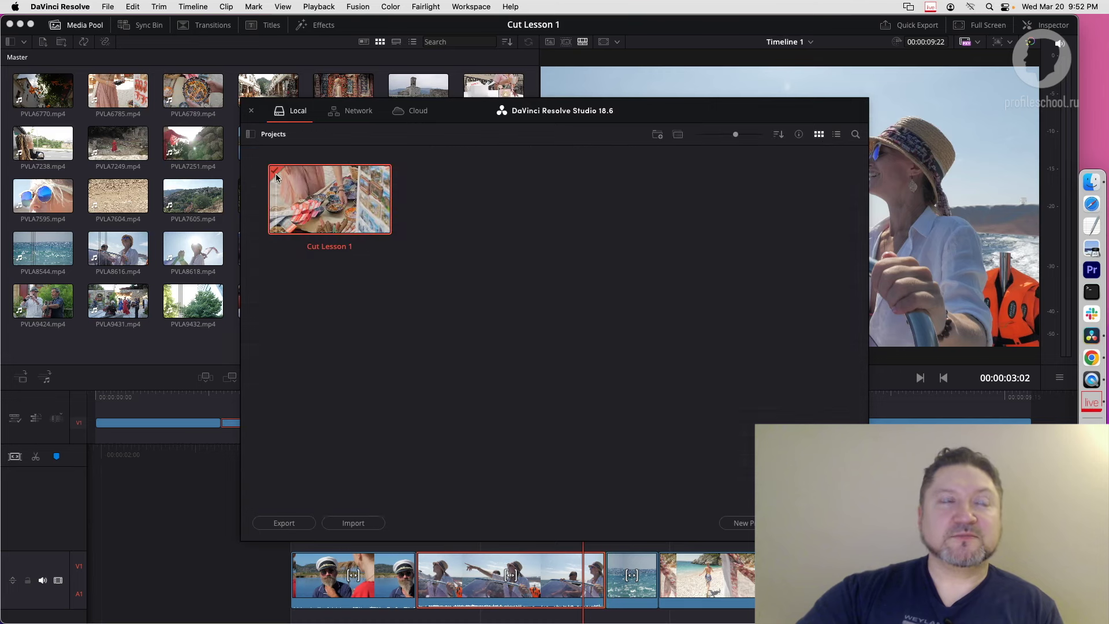
{"action": "key", "text": "shift+1"}
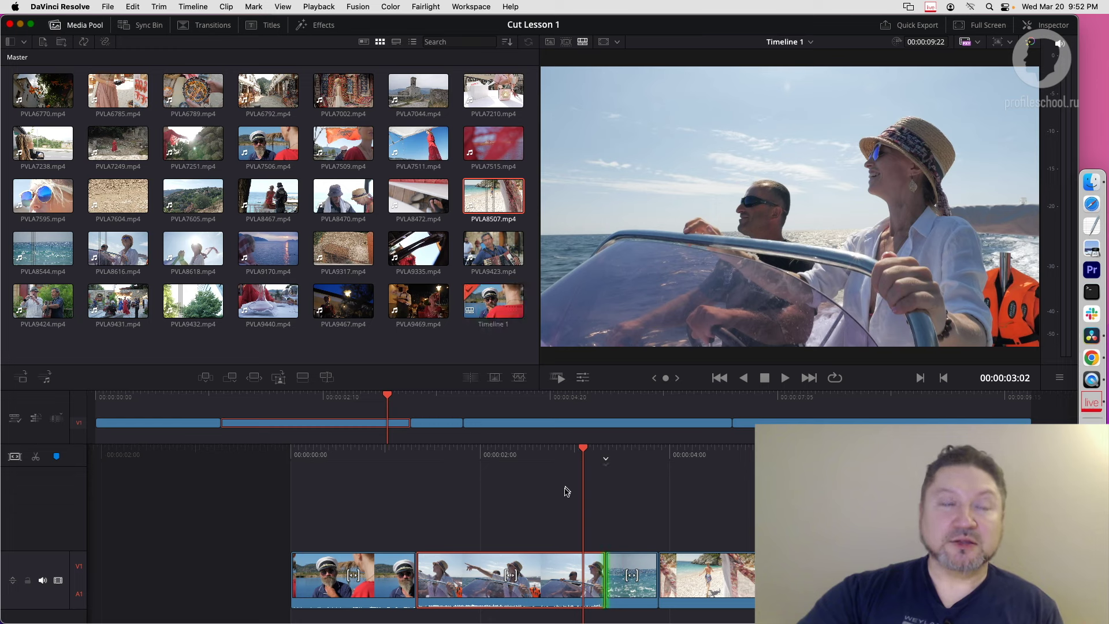
{"action": "key", "text": "v"}
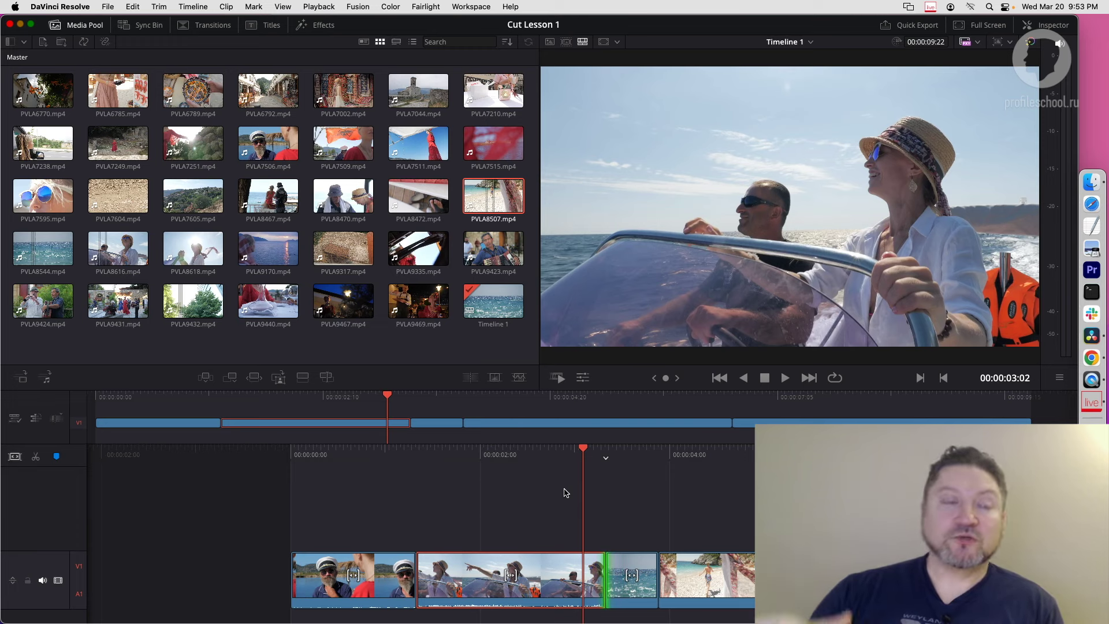
{"action": "key", "text": "v"}
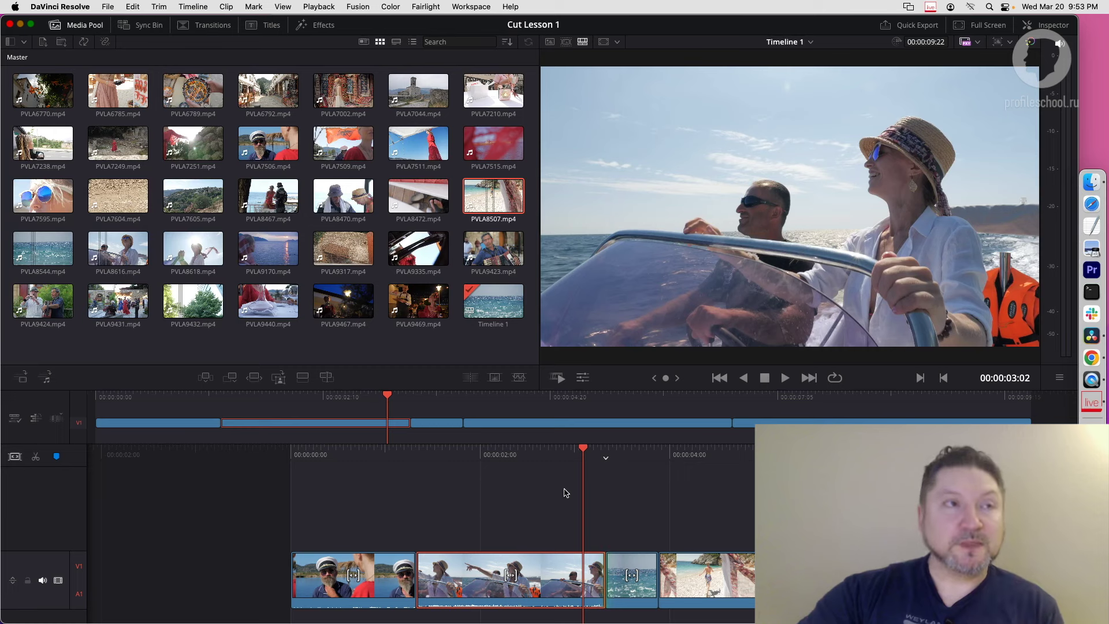
{"action": "left_click", "coordinate": [493, 305]}
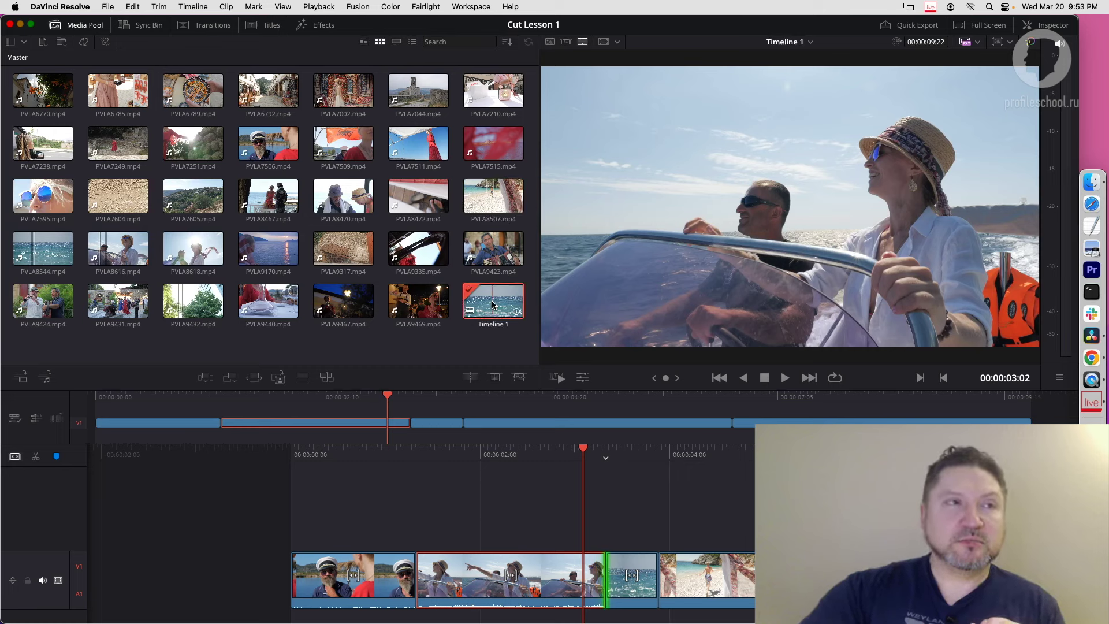
{"action": "key", "text": "e"}
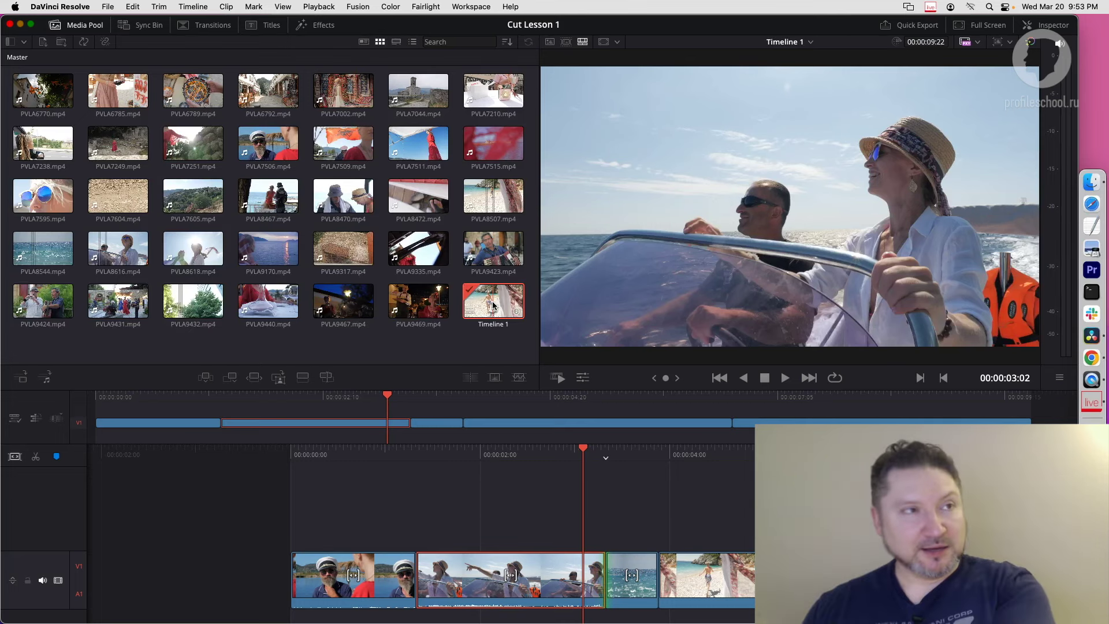
{"action": "key", "text": "Escape"}
{"action": "key", "text": "v"}
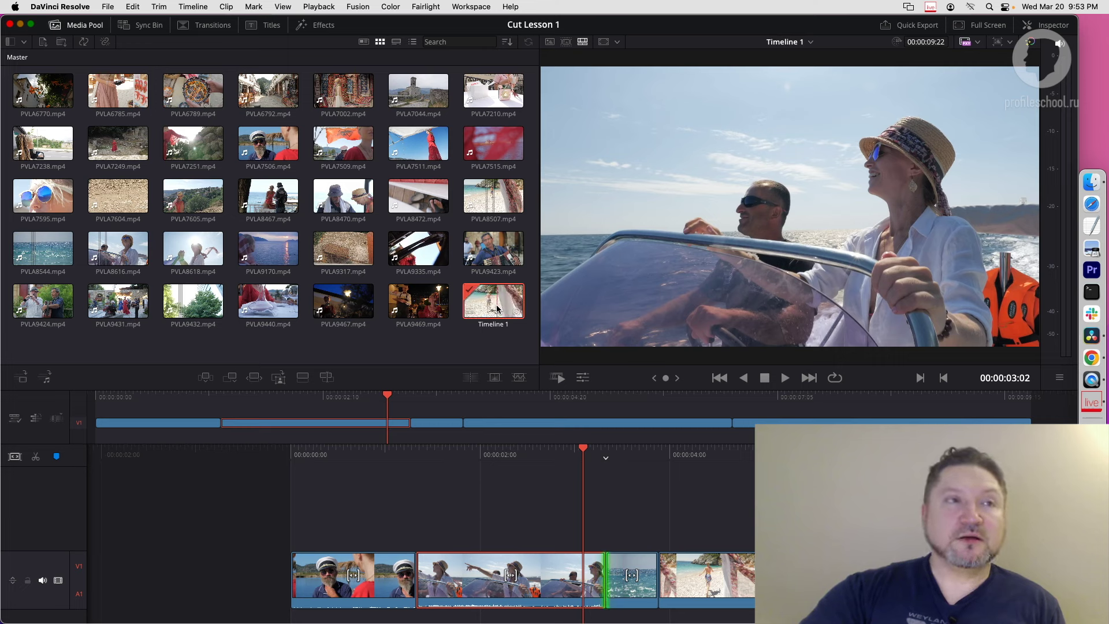
{"action": "key", "text": "v"}
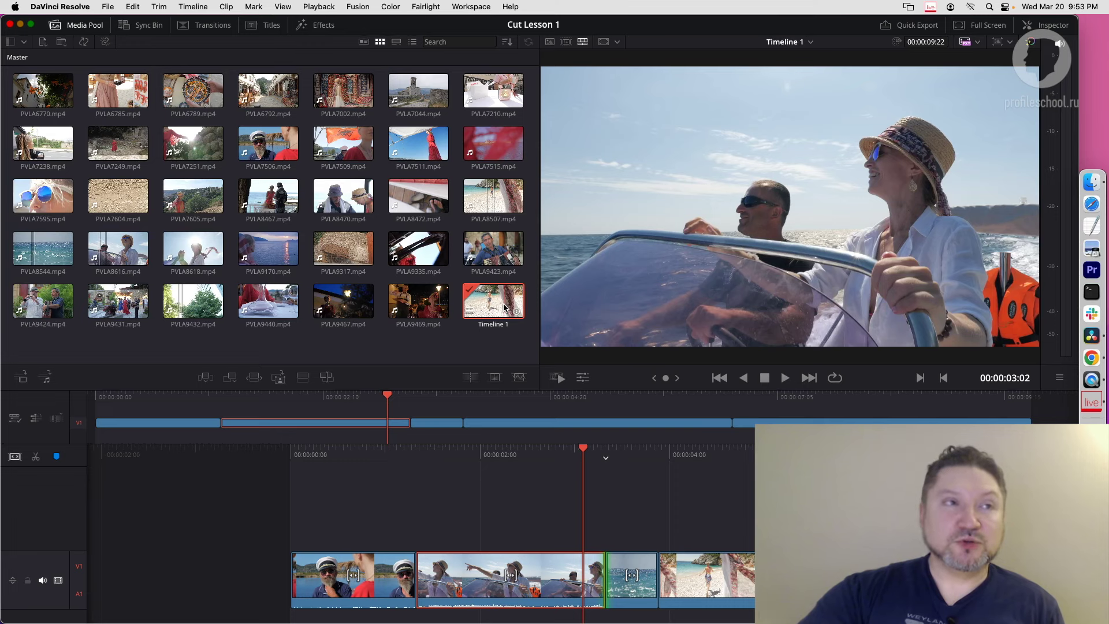
Open Project Settings at General Options and scroll down to the Color section
{"action": "left_click", "coordinate": [108, 8]}
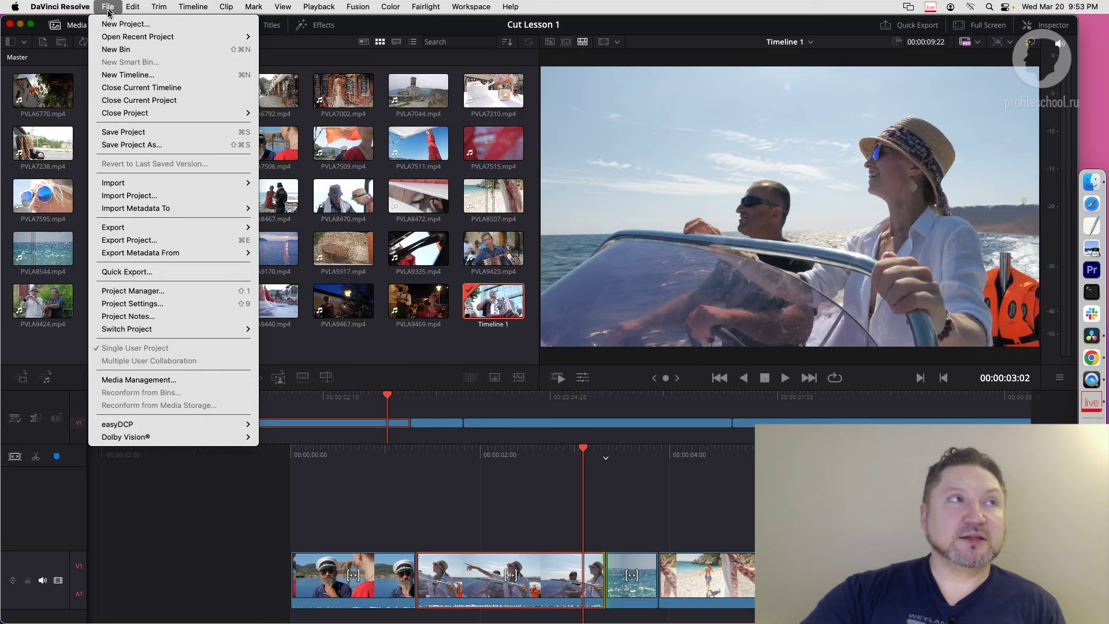
{"action": "left_click", "coordinate": [159, 304]}
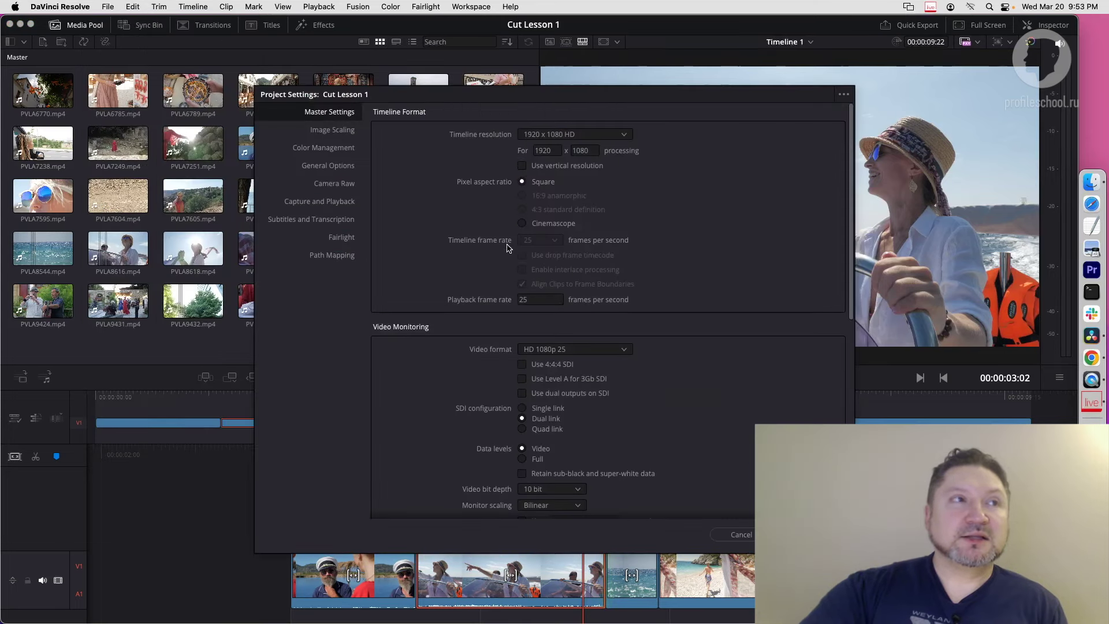
{"action": "left_click", "coordinate": [326, 166]}
{"action": "scroll", "coordinate": [754, 317], "scroll_direction": "down", "scroll_amount": 3}
{"action": "scroll", "coordinate": [787, 321], "scroll_direction": "down", "scroll_amount": 2}
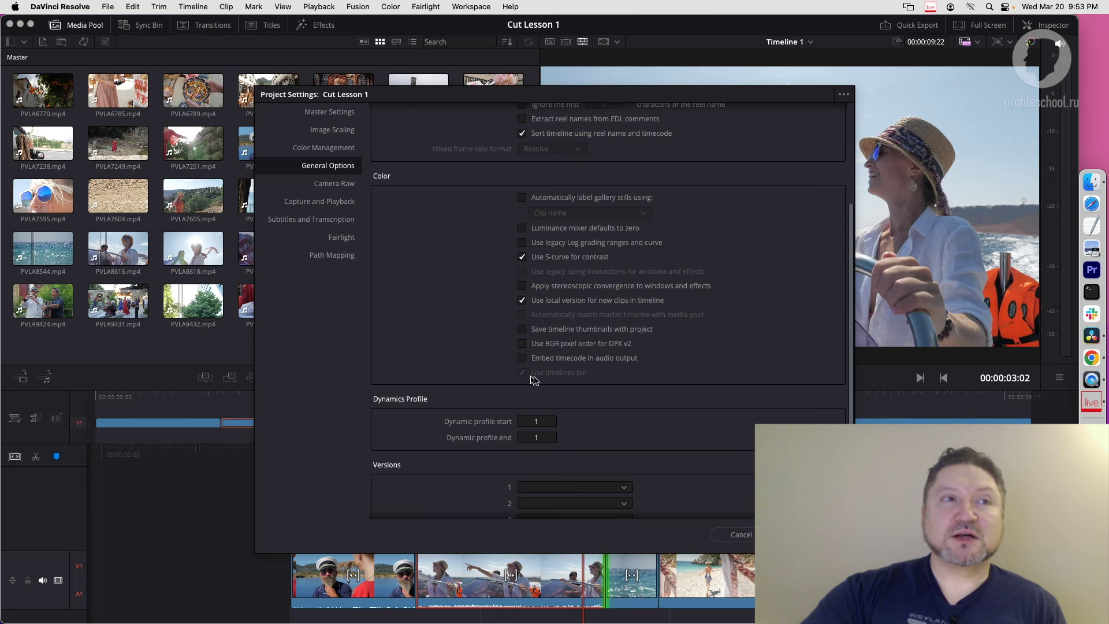
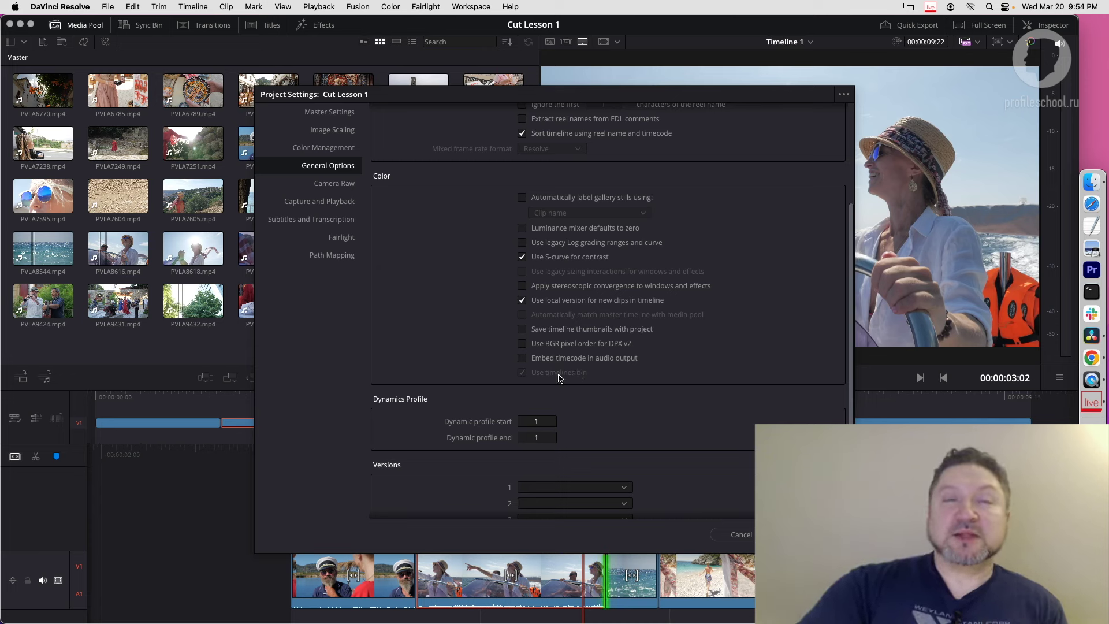
Close Project Settings without changes and look at the empty Timelines bin
{"action": "left_click", "coordinate": [745, 534]}
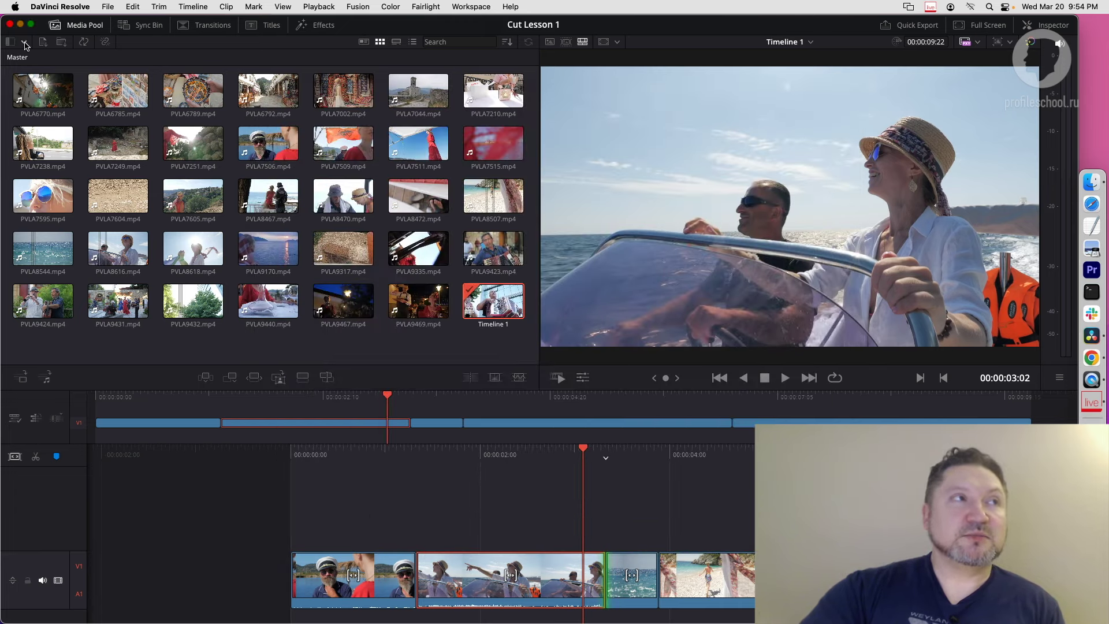
{"action": "left_click", "coordinate": [25, 44]}
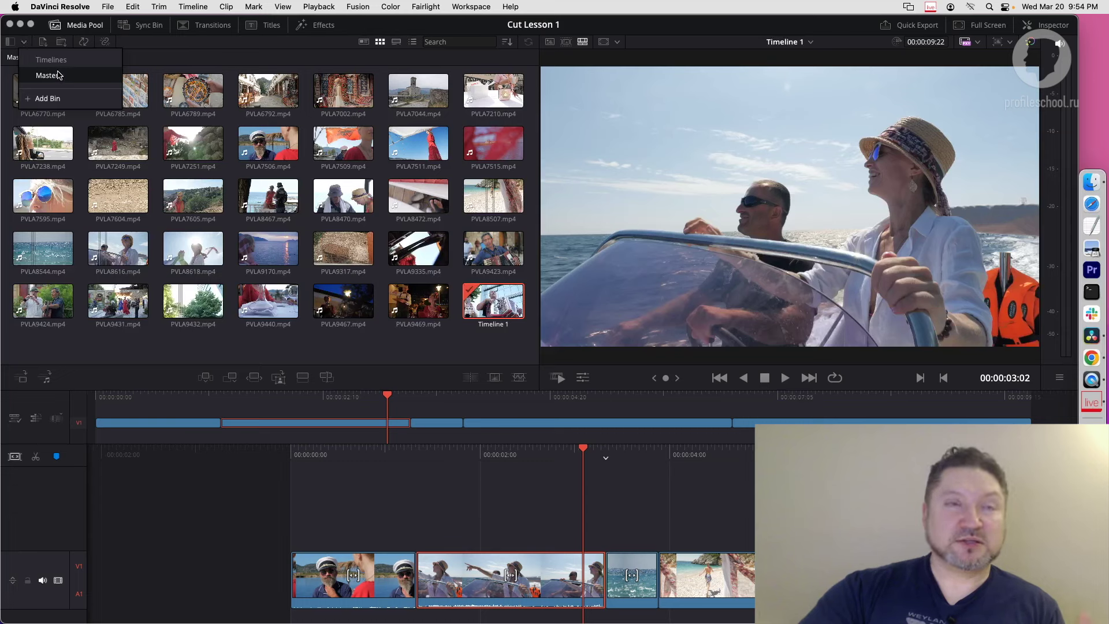
{"action": "left_click", "coordinate": [74, 61]}
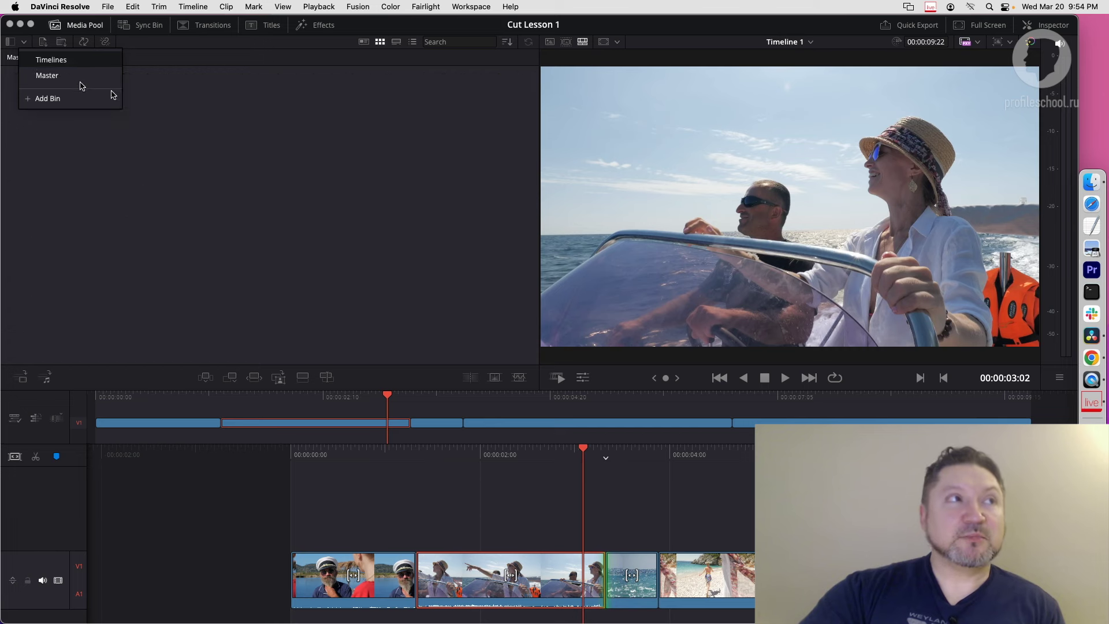
{"action": "left_click", "coordinate": [193, 107]}
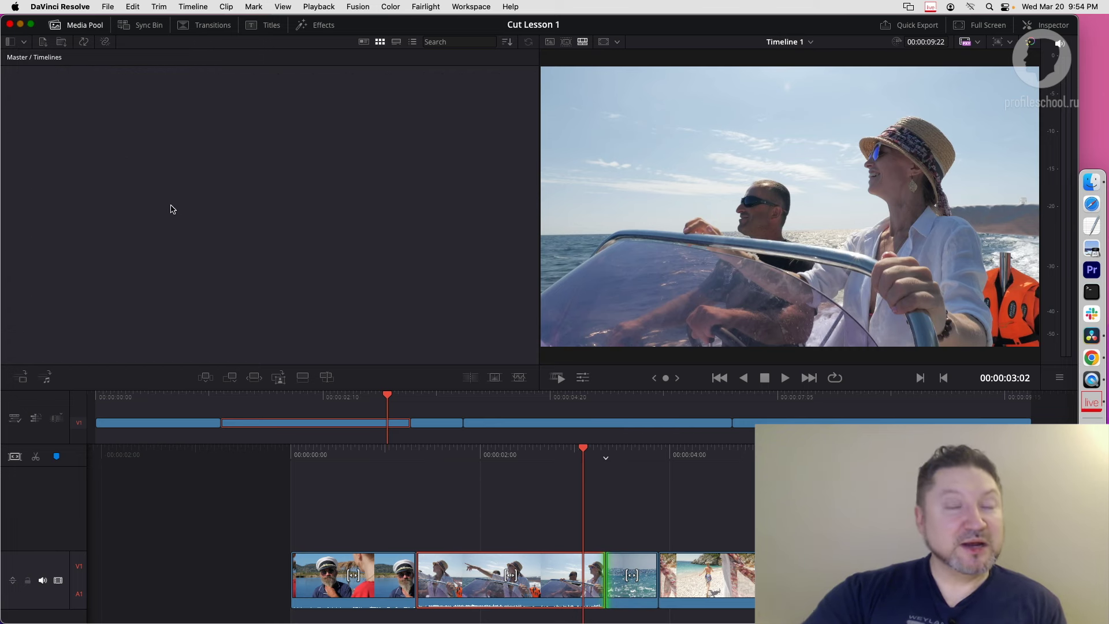
{"action": "key", "text": "v"}
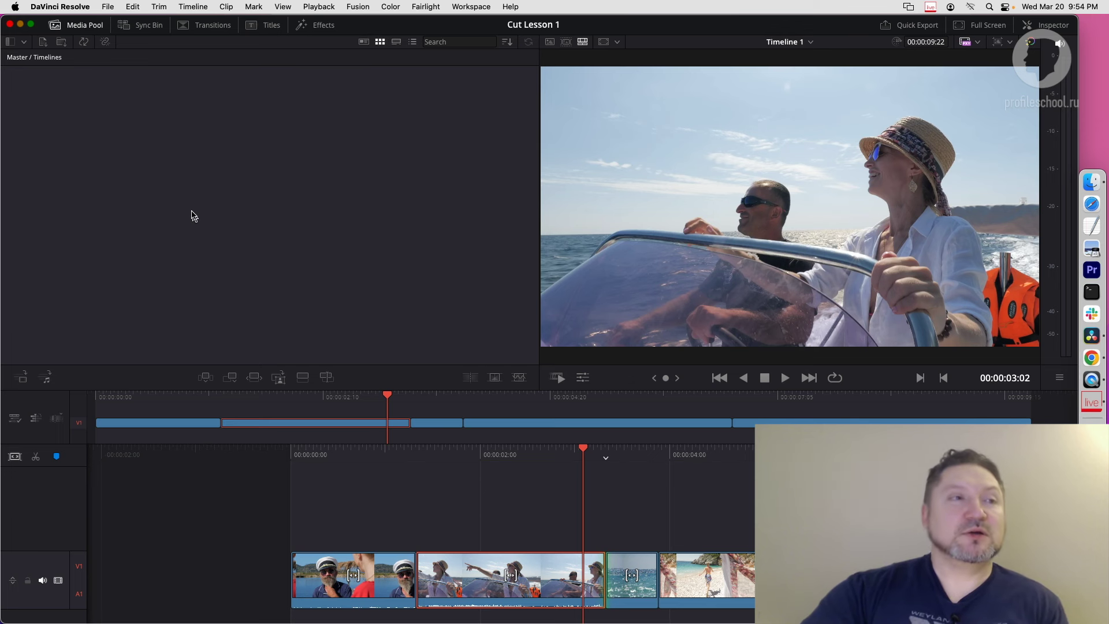
{"action": "key", "text": "v"}
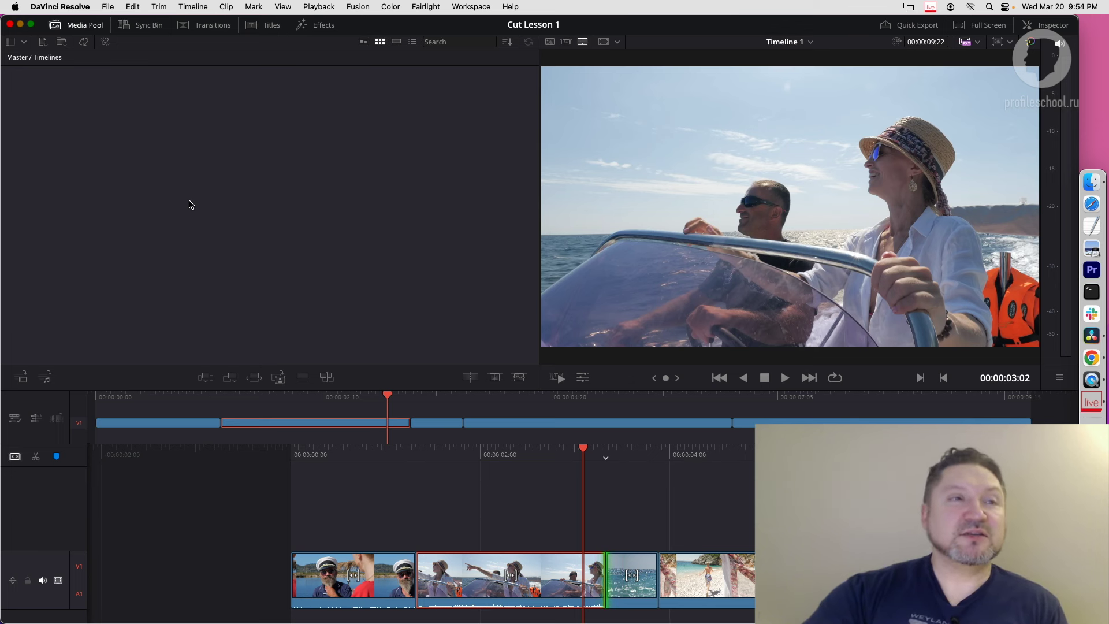
{"action": "key", "text": "v"}
Toggle between the Master and Timelines bins, ending on Master with Timeline 1 selected
{"action": "left_click", "coordinate": [24, 42]}
{"action": "left_click", "coordinate": [38, 78]}
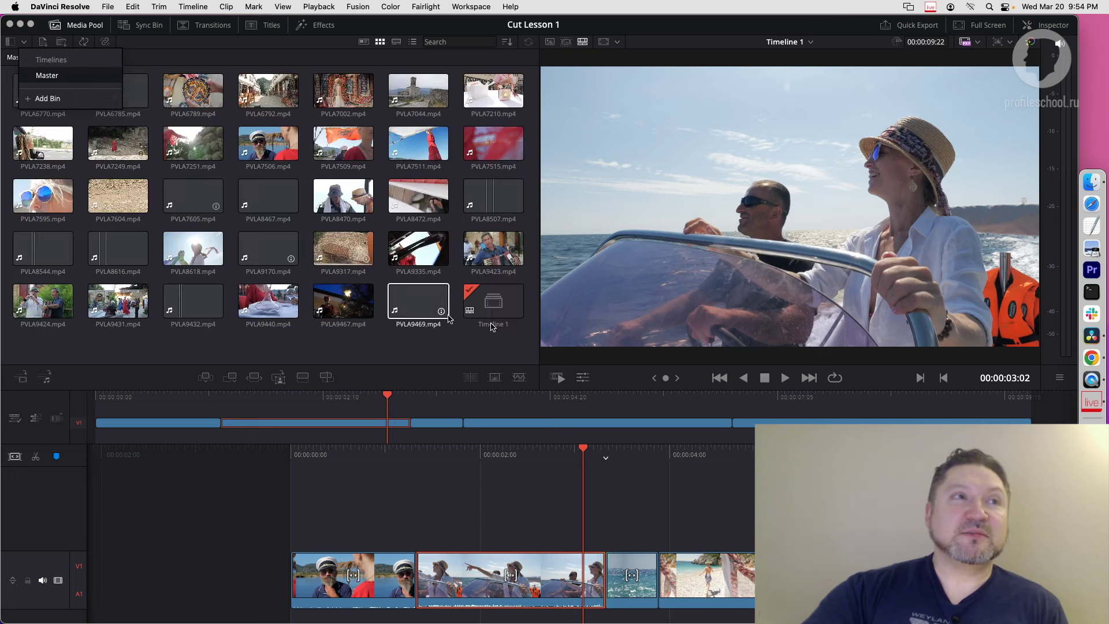
{"action": "left_click", "coordinate": [52, 62]}
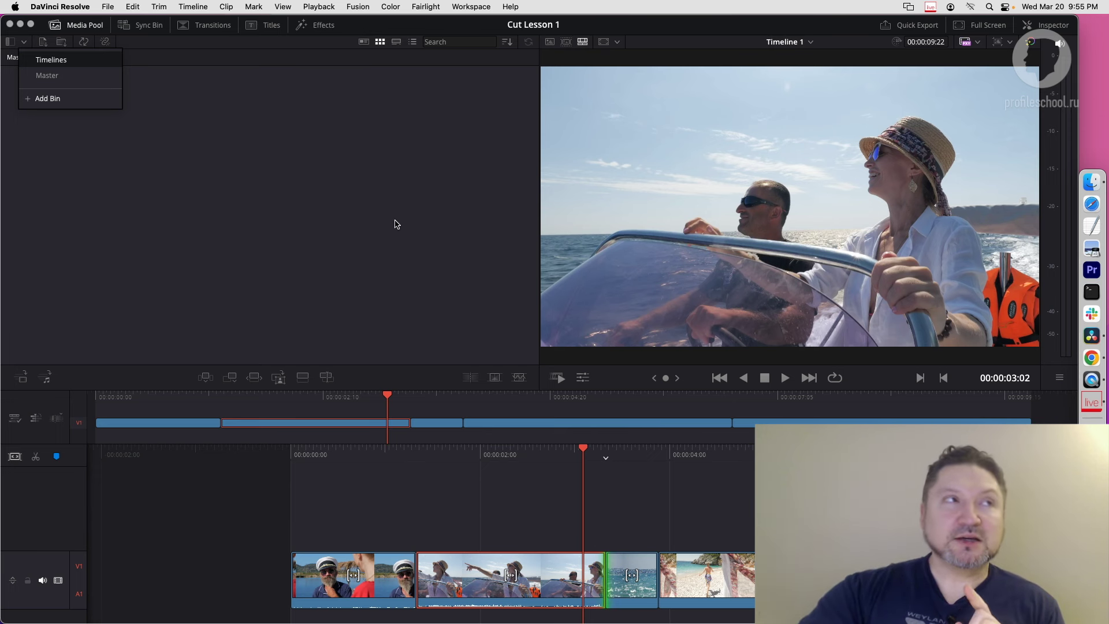
{"action": "left_click", "coordinate": [68, 78]}
{"action": "left_click", "coordinate": [519, 312]}
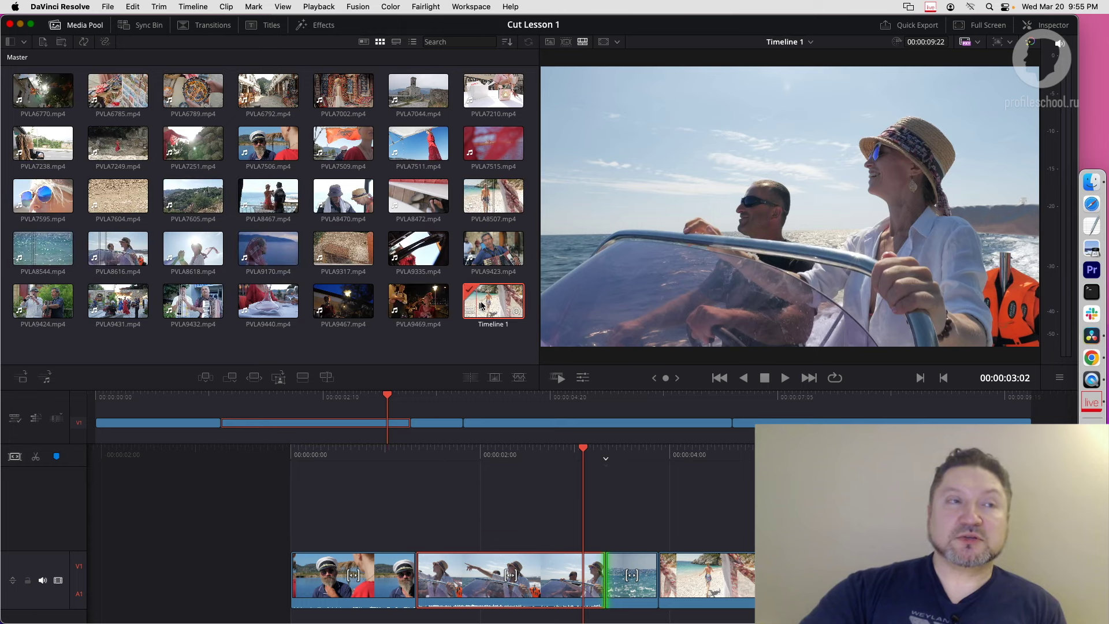
Cut Timeline 1 out of the Master bin with Edit > Cut
{"action": "key", "text": "v"}
{"action": "left_click", "coordinate": [133, 7]}
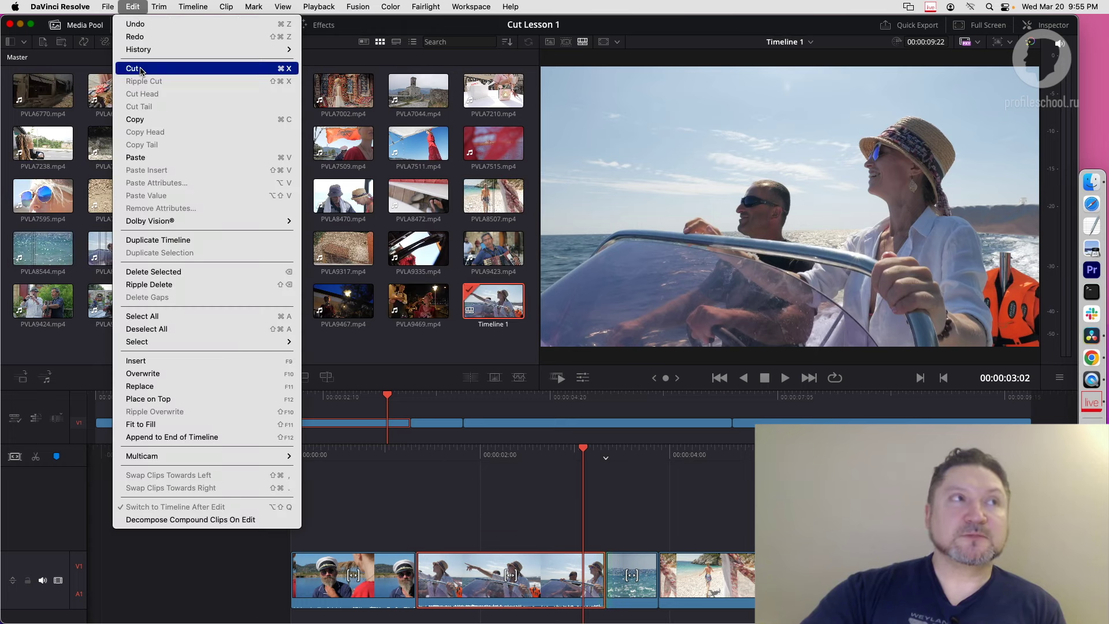
{"action": "left_click", "coordinate": [136, 68]}
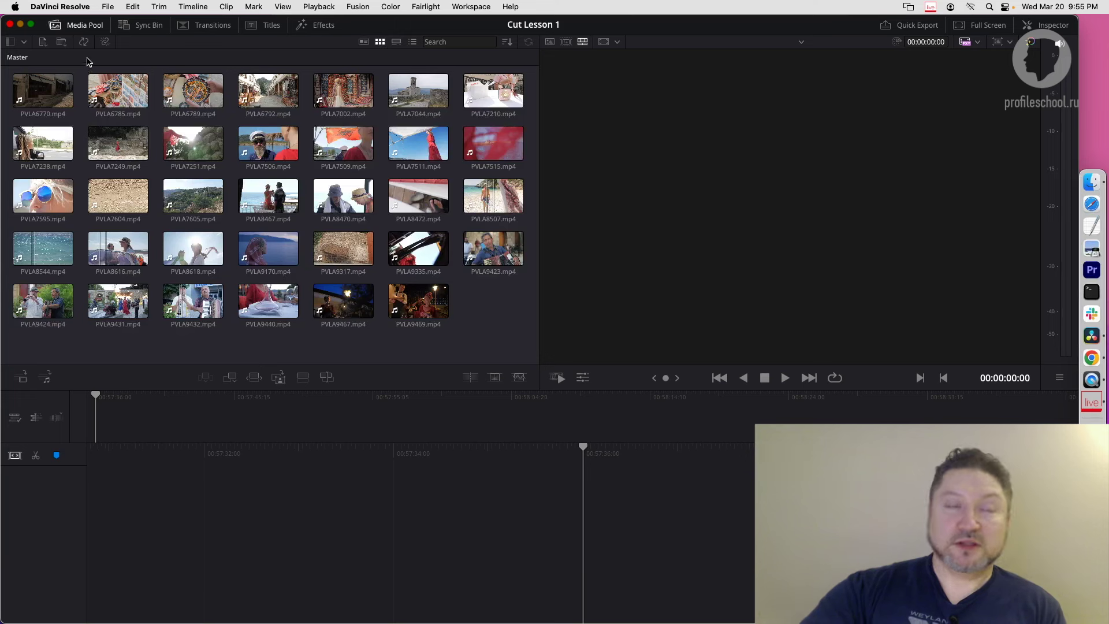
Paste Timeline 1 into the Timelines bin and open it
{"action": "left_click", "coordinate": [24, 42]}
{"action": "left_click", "coordinate": [36, 60]}
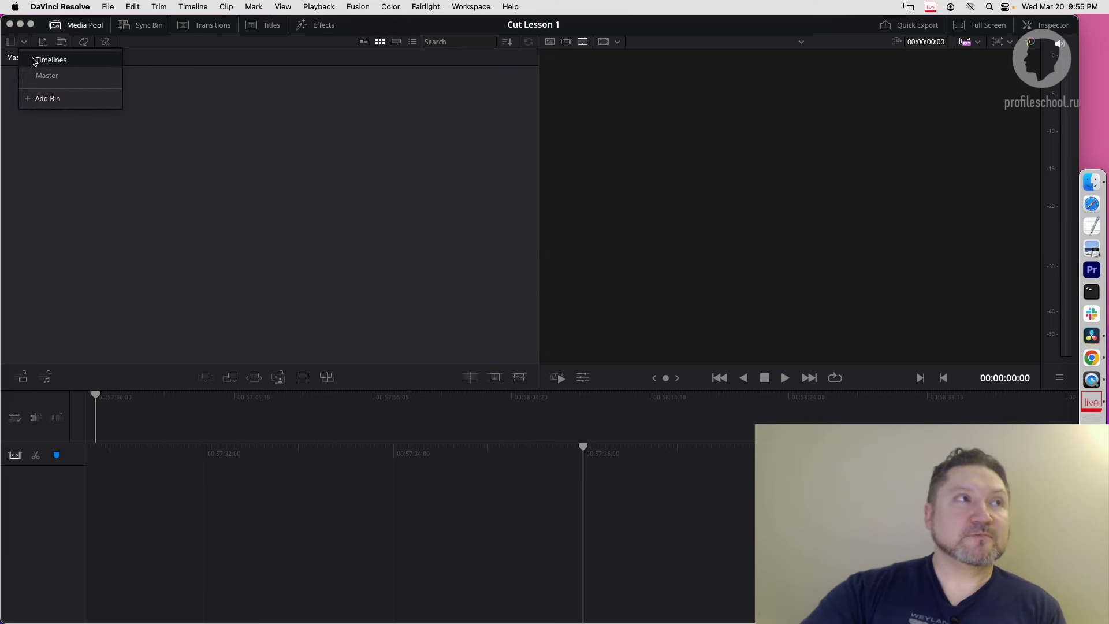
{"action": "left_click", "coordinate": [133, 6]}
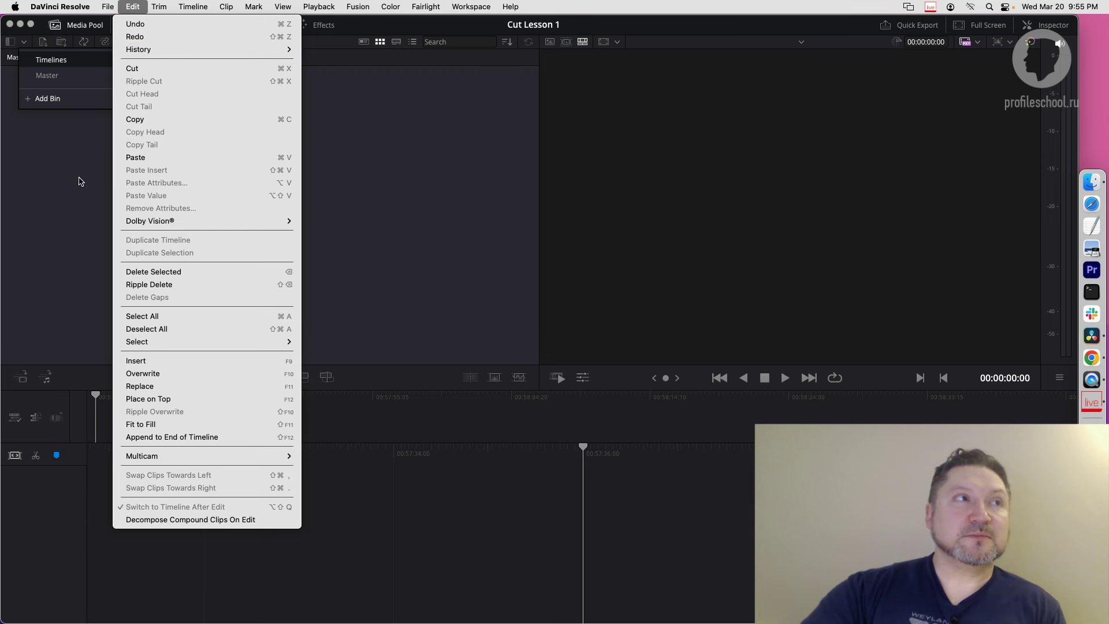
{"action": "left_click", "coordinate": [88, 152]}
{"action": "left_click", "coordinate": [133, 6]}
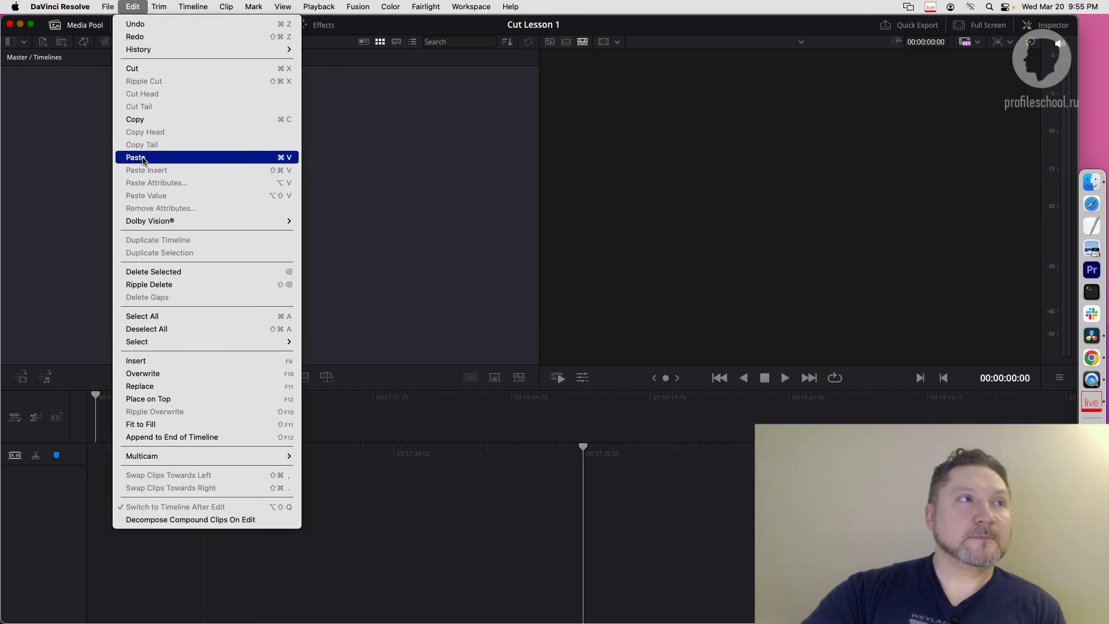
{"action": "left_click", "coordinate": [143, 160]}
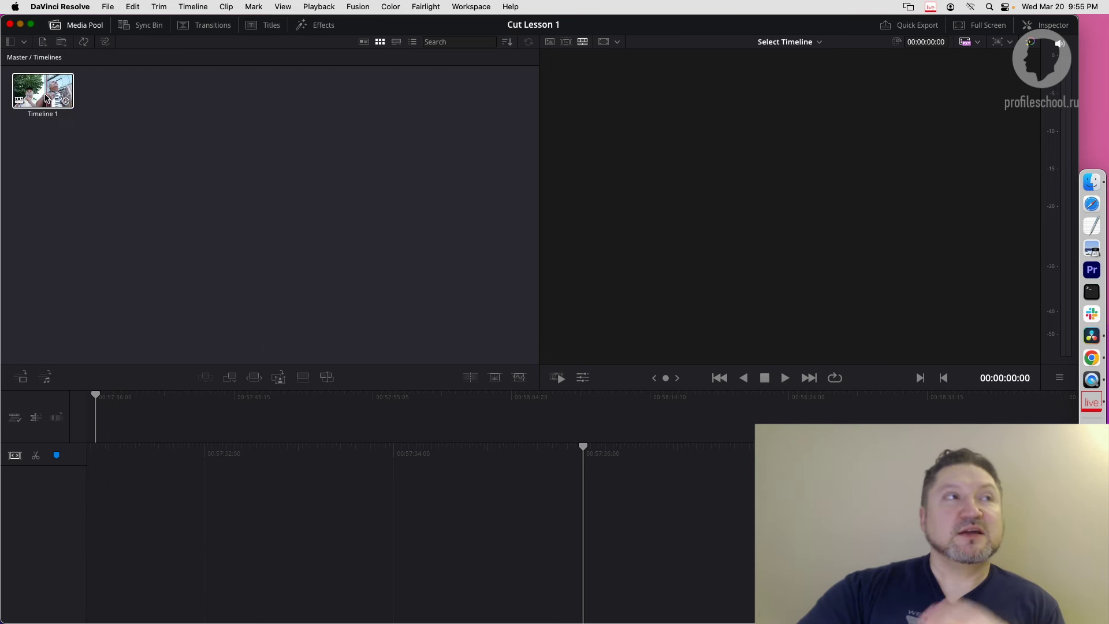
{"action": "left_click", "coordinate": [52, 89]}
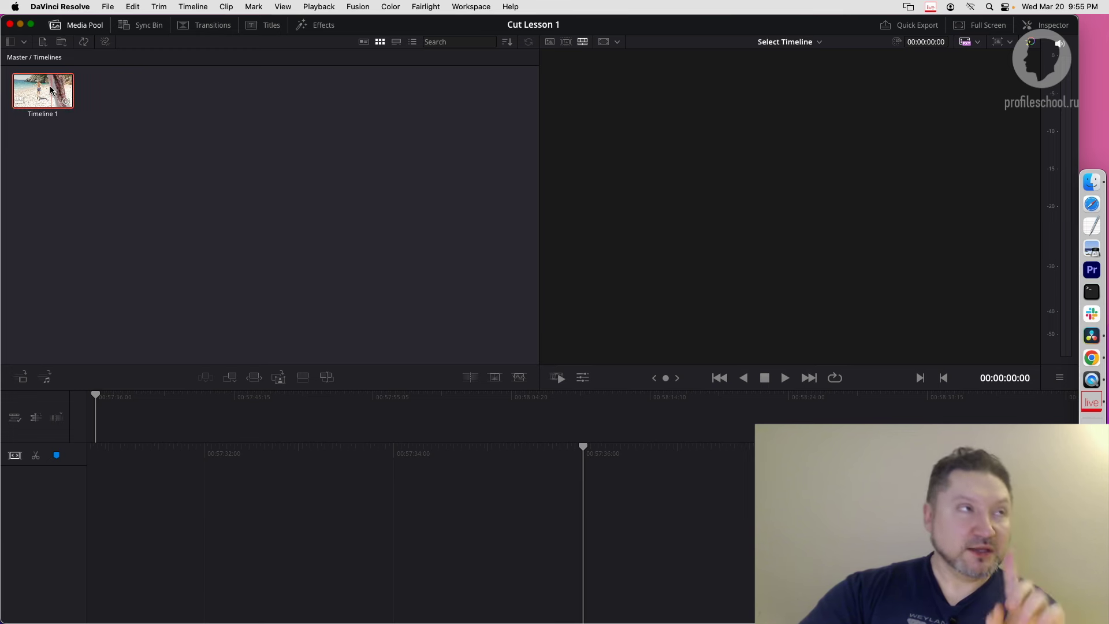
{"action": "double_click", "coordinate": [52, 89]}
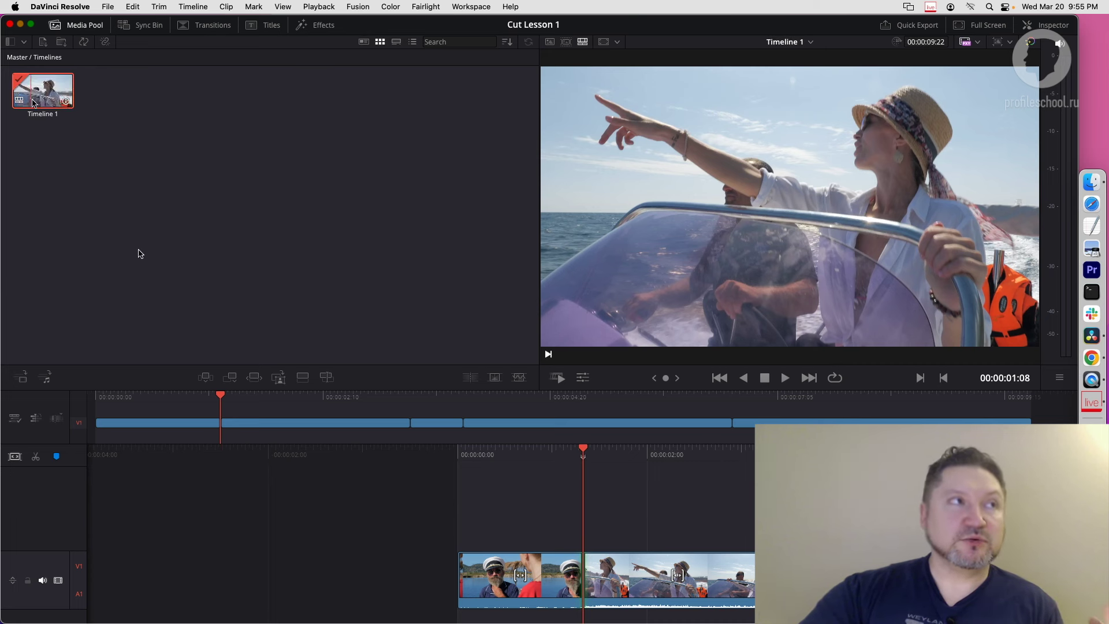
Check that the Master bin holds only clips and the Timelines bin holds Timeline 1
{"action": "left_click", "coordinate": [425, 283]}
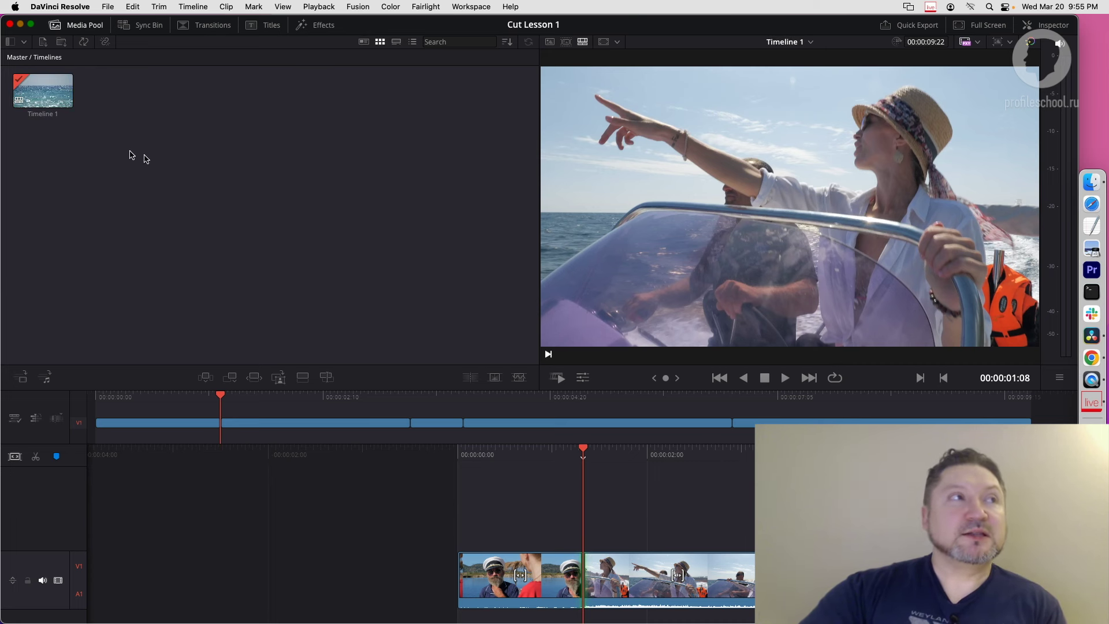
{"action": "left_click", "coordinate": [25, 42]}
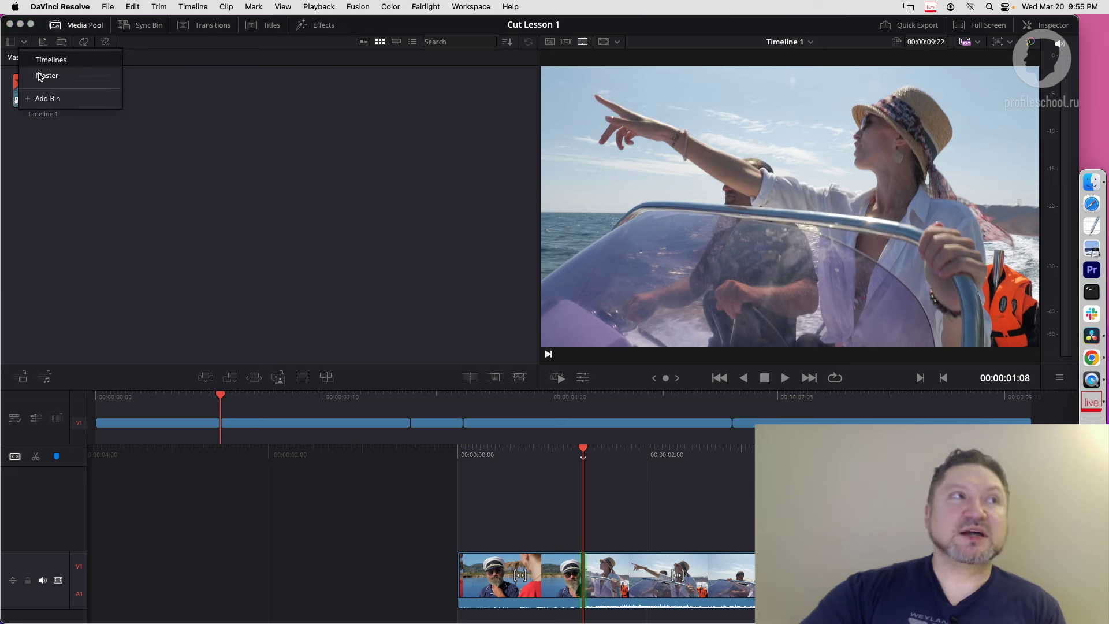
{"action": "left_click", "coordinate": [45, 78]}
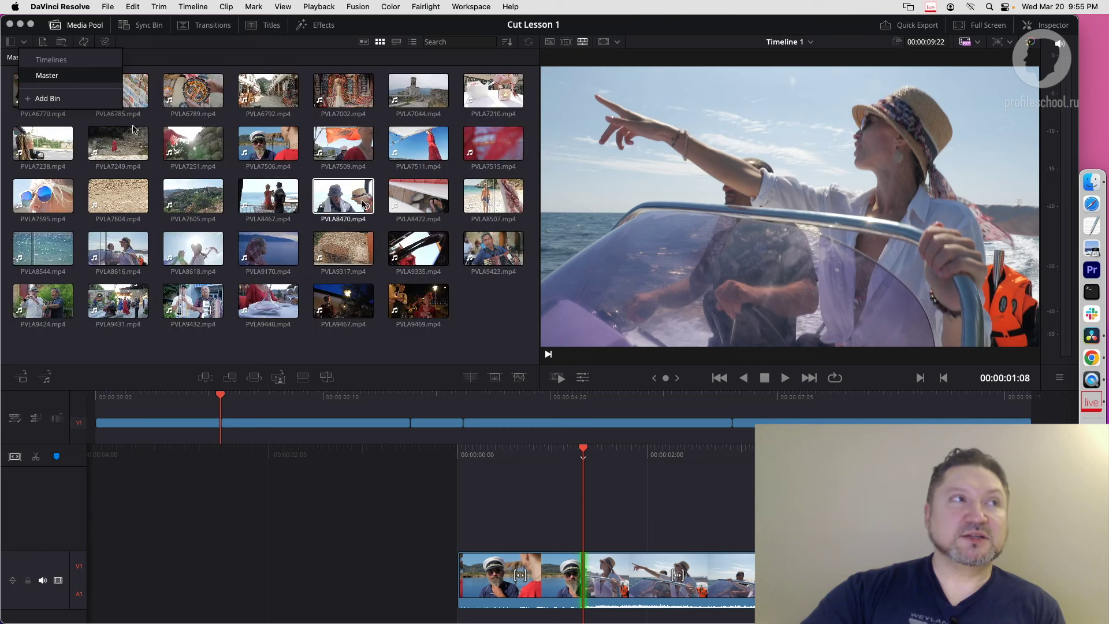
{"action": "left_click", "coordinate": [53, 60]}
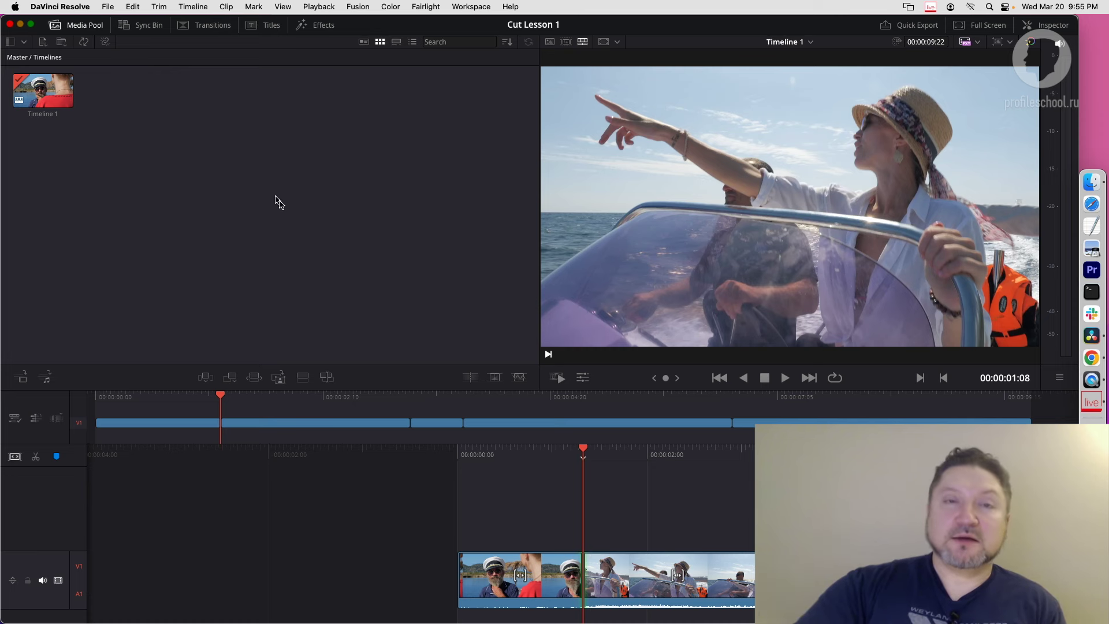
{"action": "left_click", "coordinate": [107, 6]}
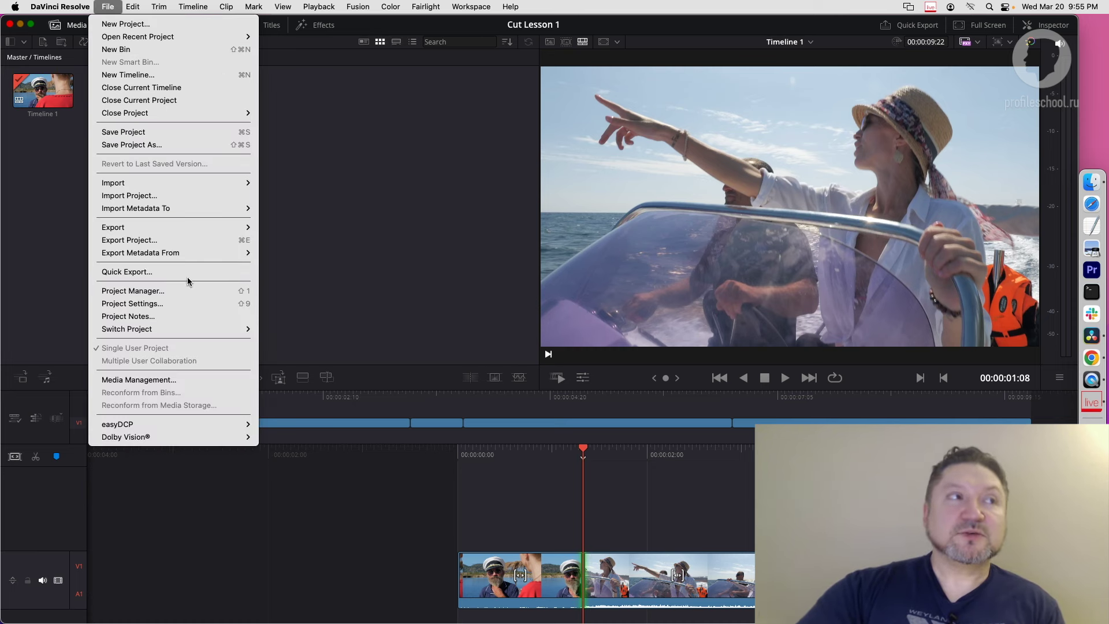
{"action": "left_click", "coordinate": [133, 291]}
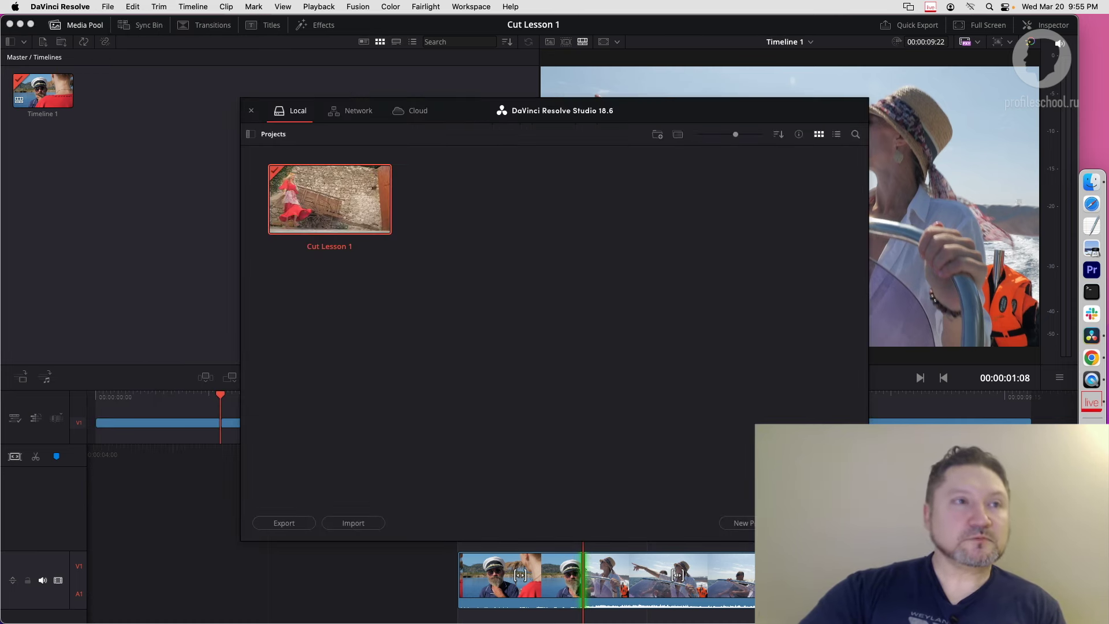
{"action": "key", "text": "shift+1"}
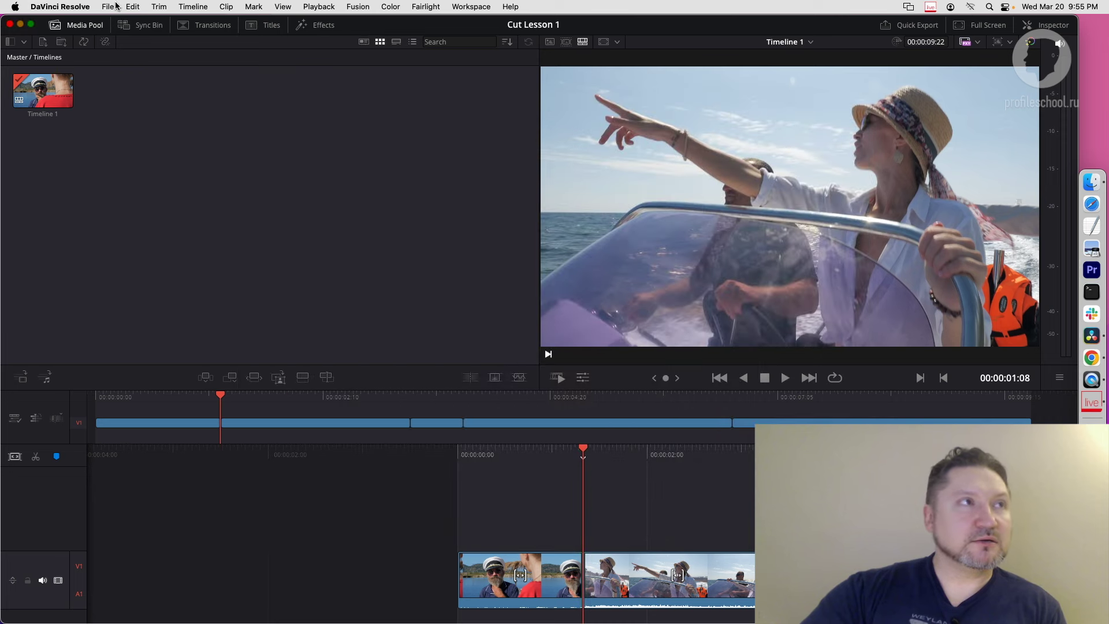
{"action": "left_click", "coordinate": [115, 6]}
{"action": "left_click", "coordinate": [209, 303]}
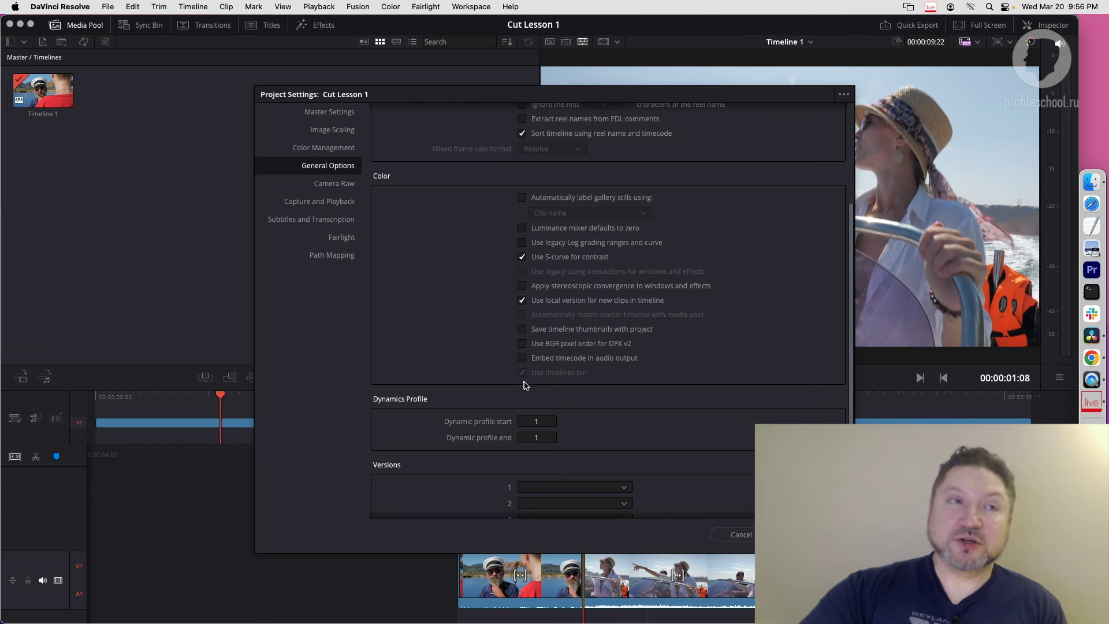
{"action": "left_click", "coordinate": [739, 534]}
{"action": "left_click", "coordinate": [34, 92]}
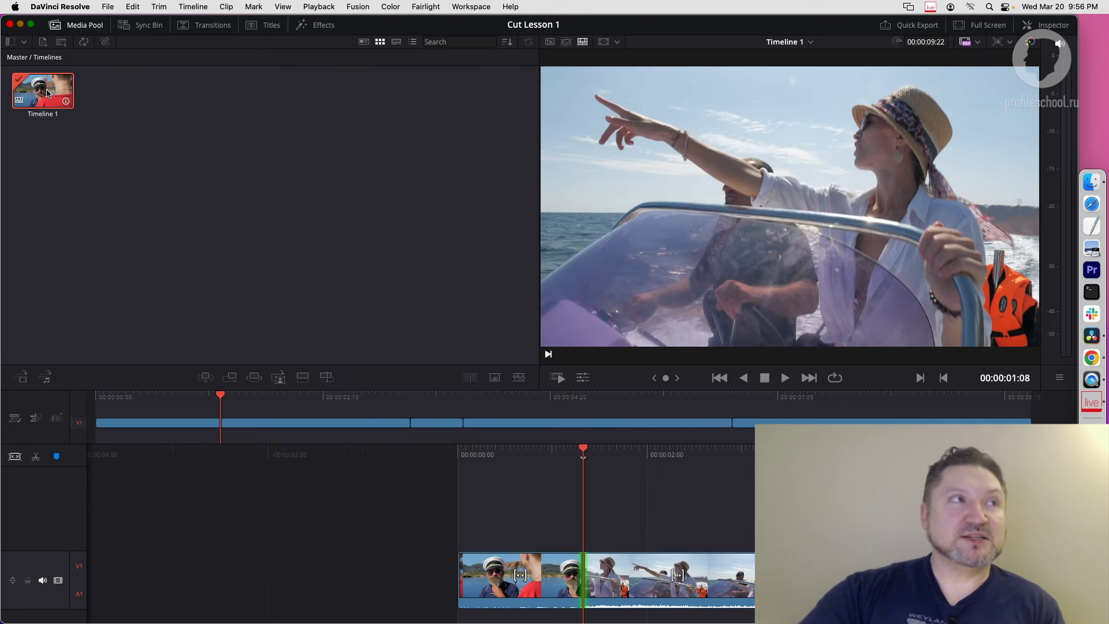
Cut Timeline 1 from the Timelines bin, then open Project Settings at General Options
{"action": "left_click", "coordinate": [133, 6]}
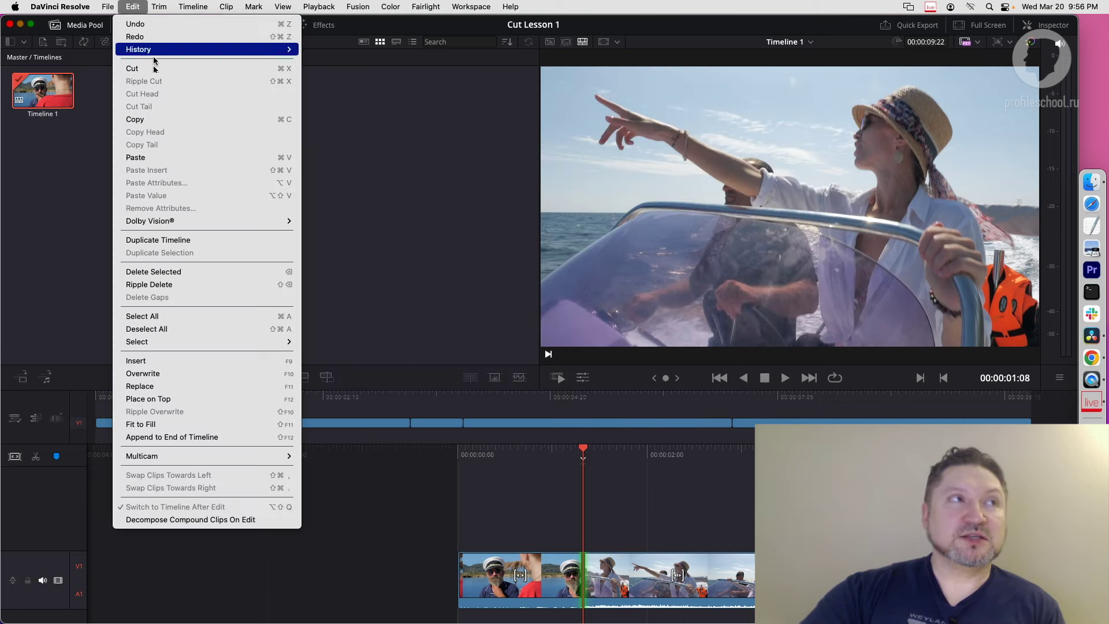
{"action": "left_click", "coordinate": [141, 69]}
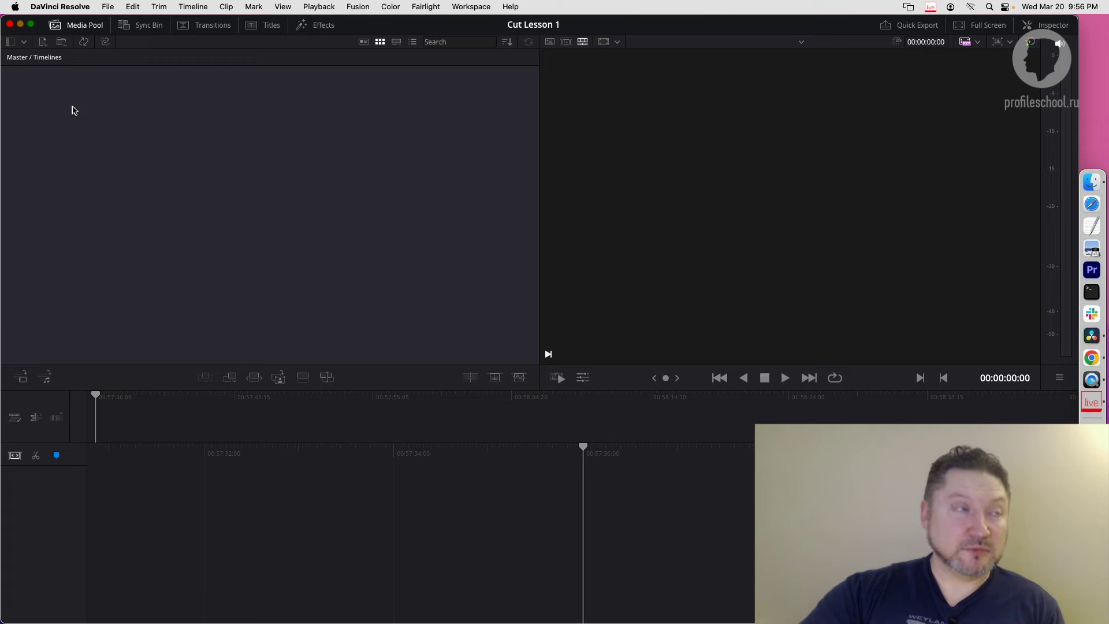
{"action": "left_click", "coordinate": [107, 6]}
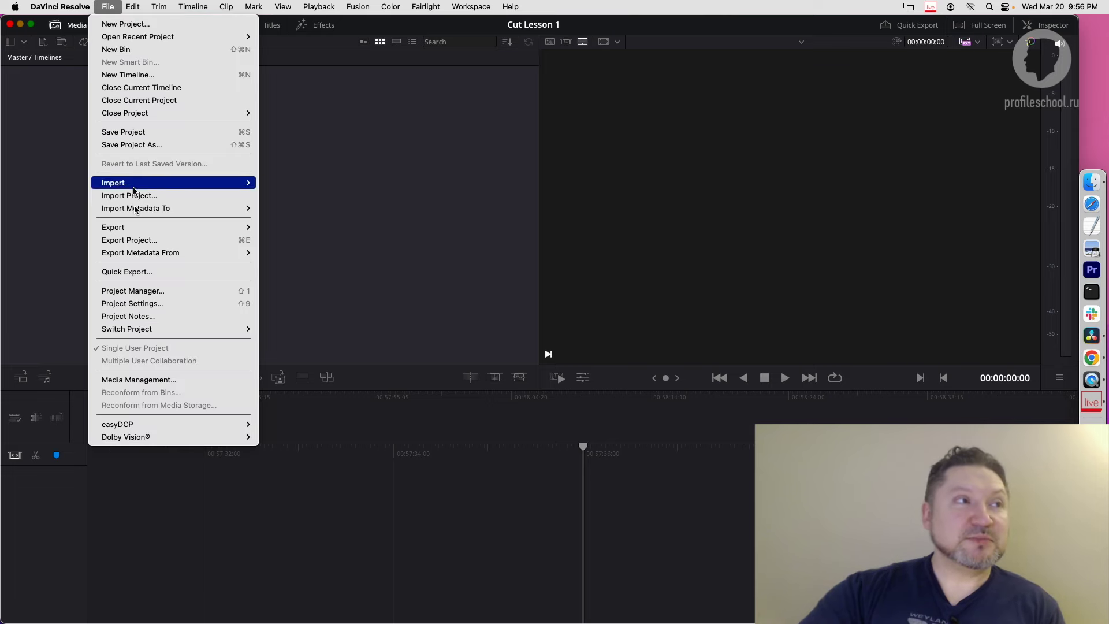
{"action": "left_click", "coordinate": [159, 304]}
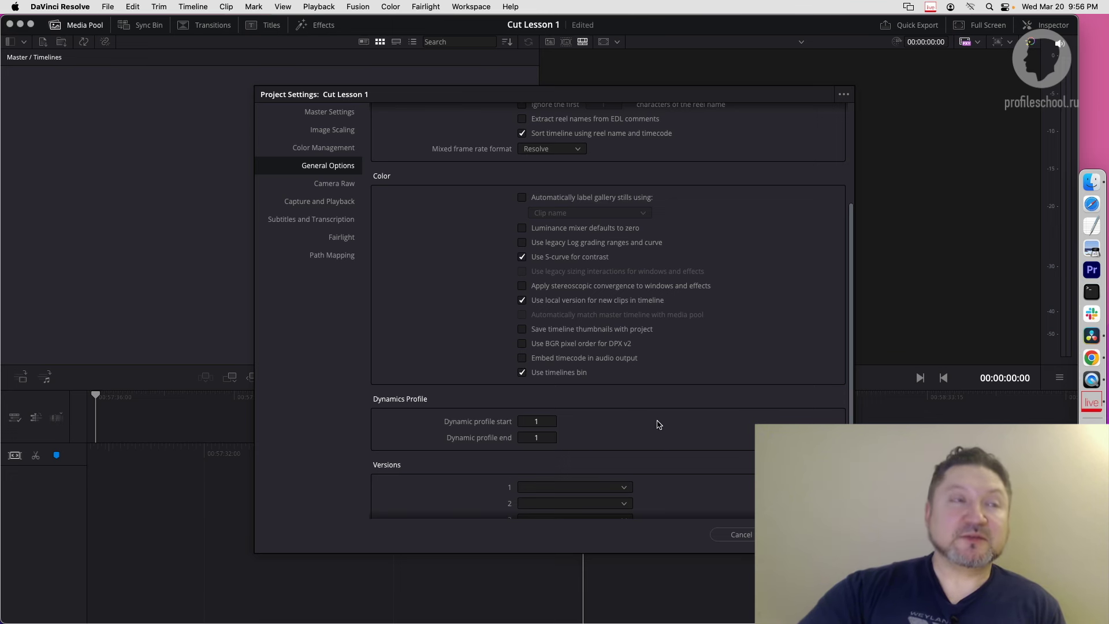
Save the project settings, paste Timeline 1 back into the Timelines bin, and open it
{"action": "left_click", "coordinate": [794, 534]}
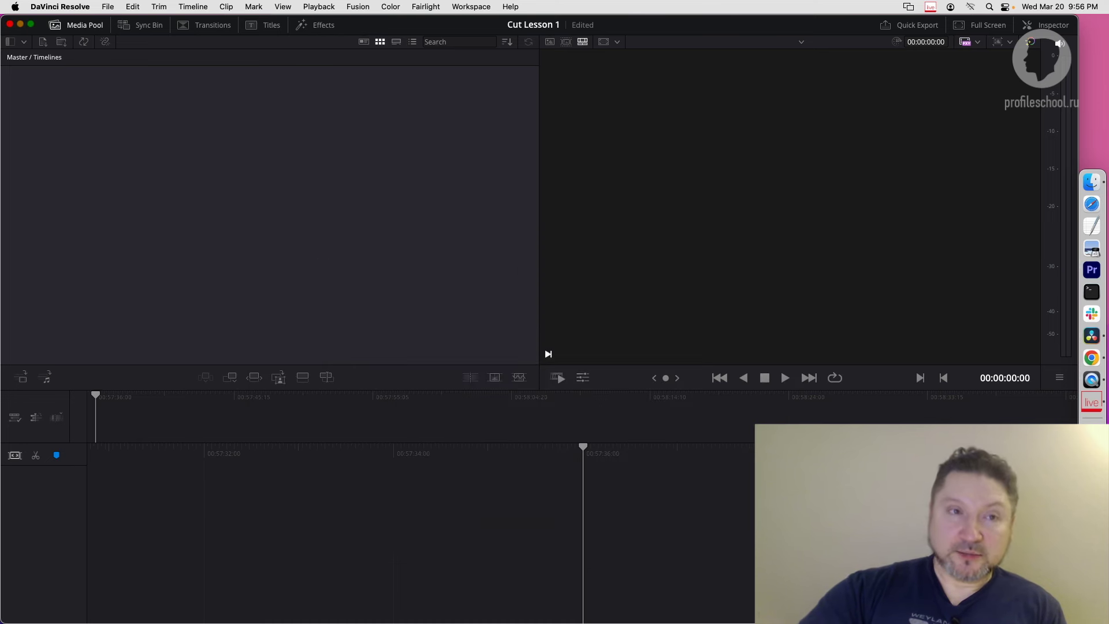
{"action": "left_click", "coordinate": [133, 7]}
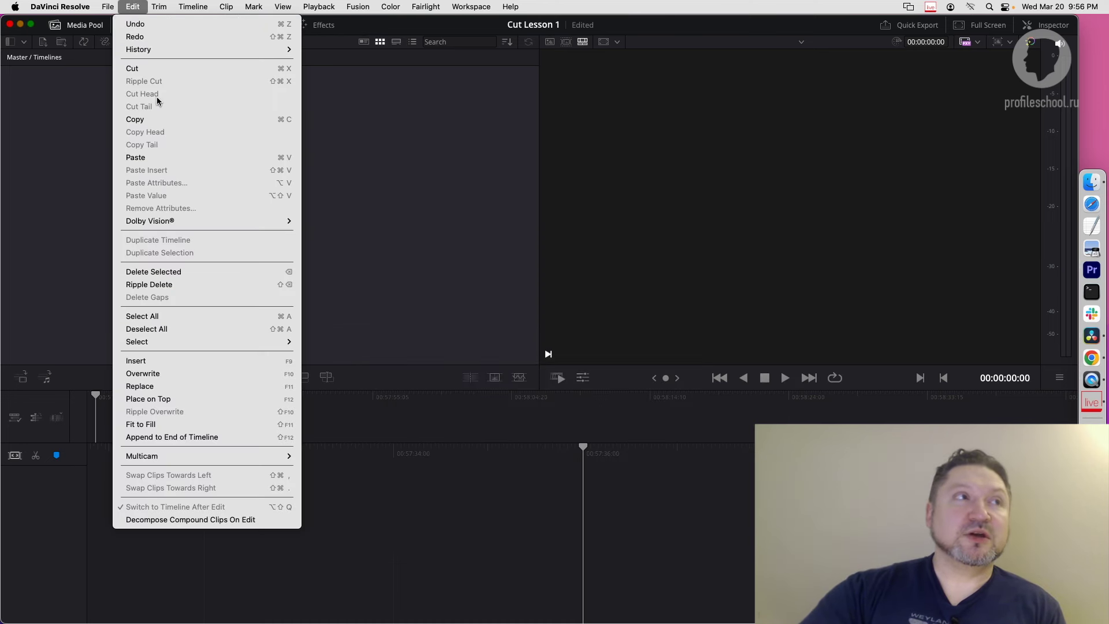
{"action": "left_click", "coordinate": [163, 156]}
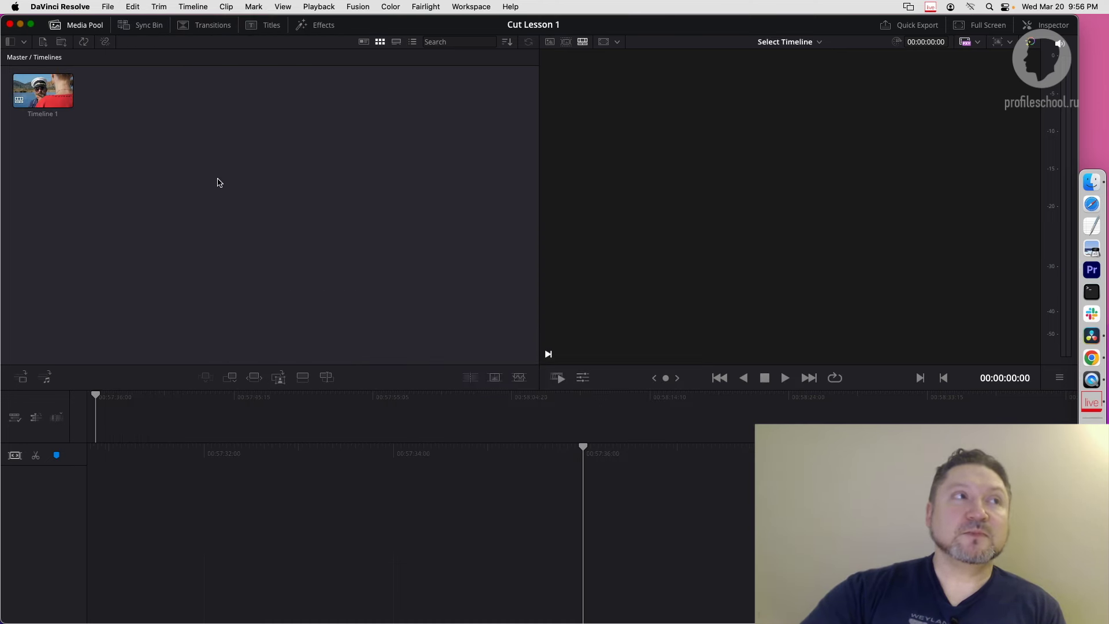
{"action": "double_click", "coordinate": [59, 102]}
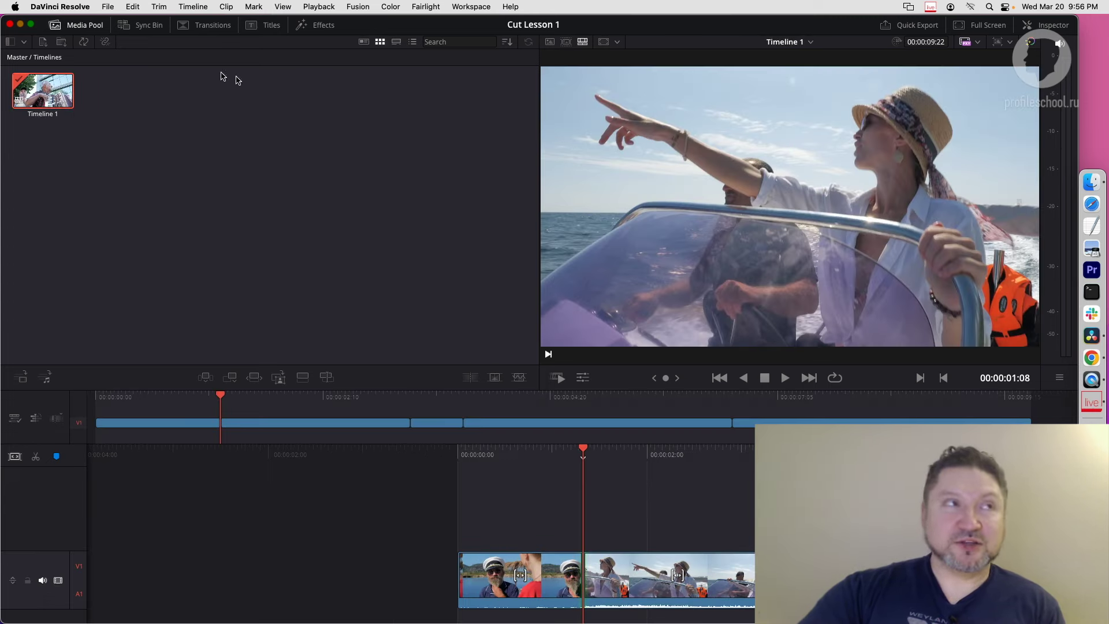
{"action": "left_click", "coordinate": [32, 58]}
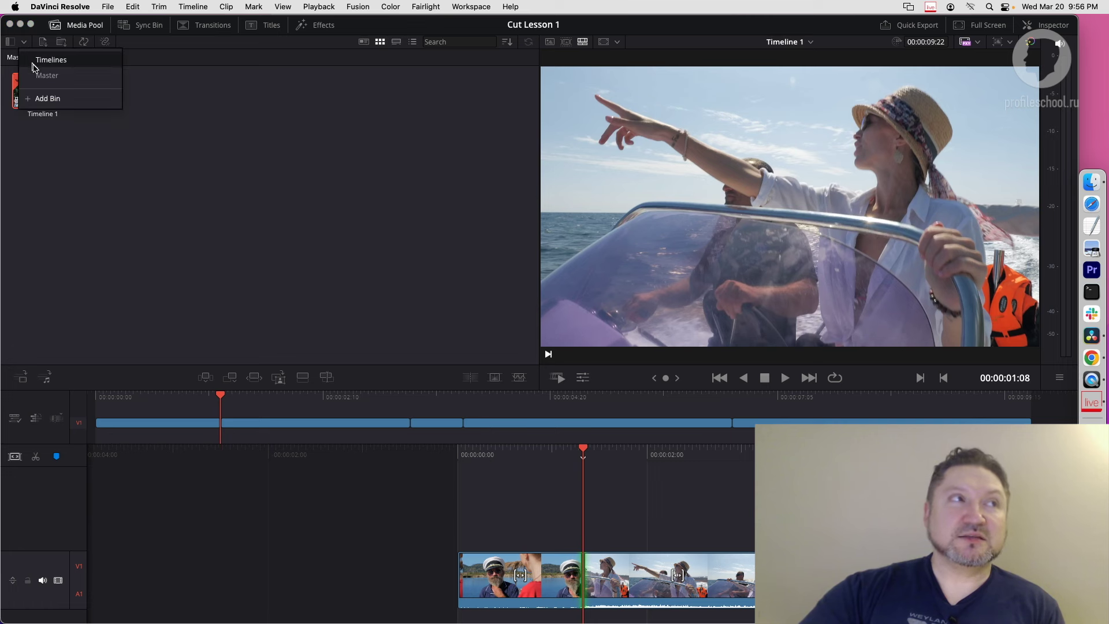
Show the Master bin's clips and toggle the playhead edit-point selection with V and U
{"action": "left_click", "coordinate": [42, 79]}
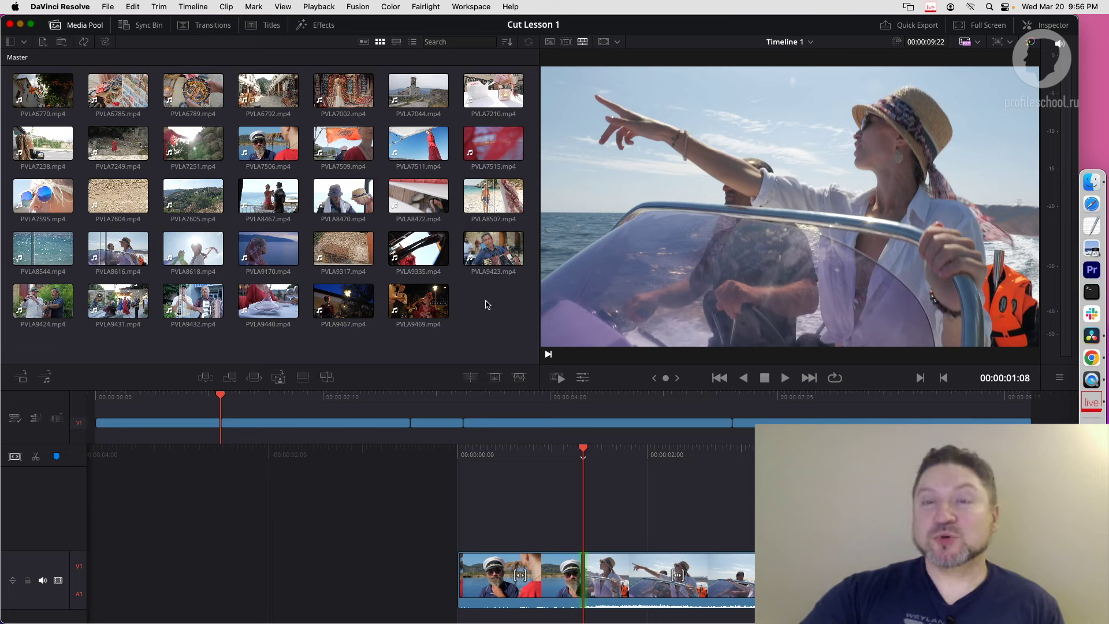
{"action": "key", "text": "v"}
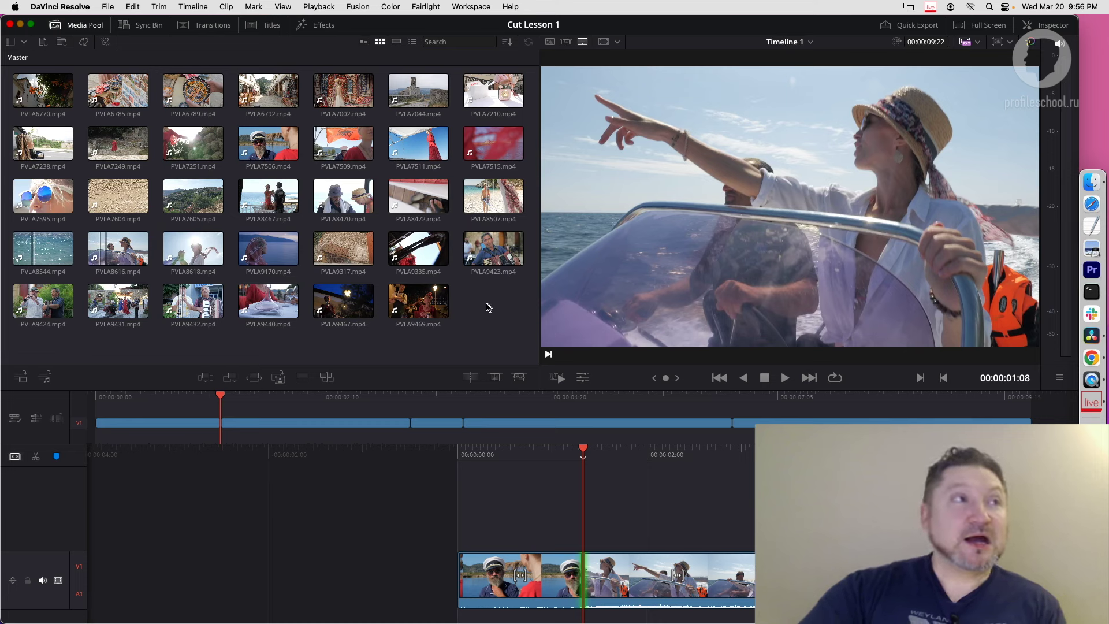
{"action": "key", "text": "u"}
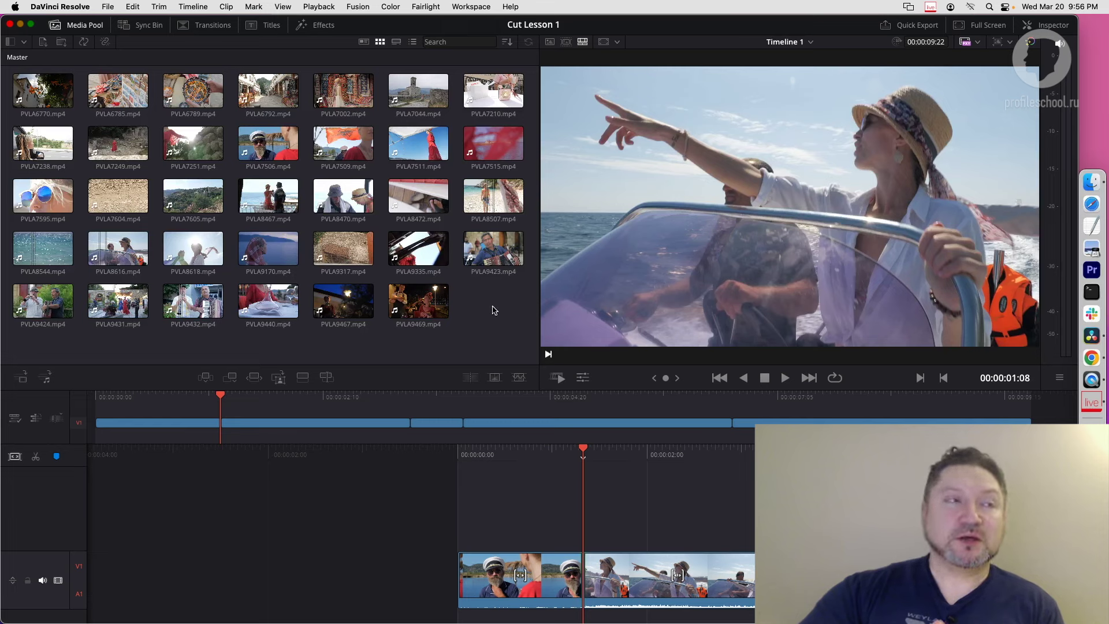
{"action": "key", "text": "u"}
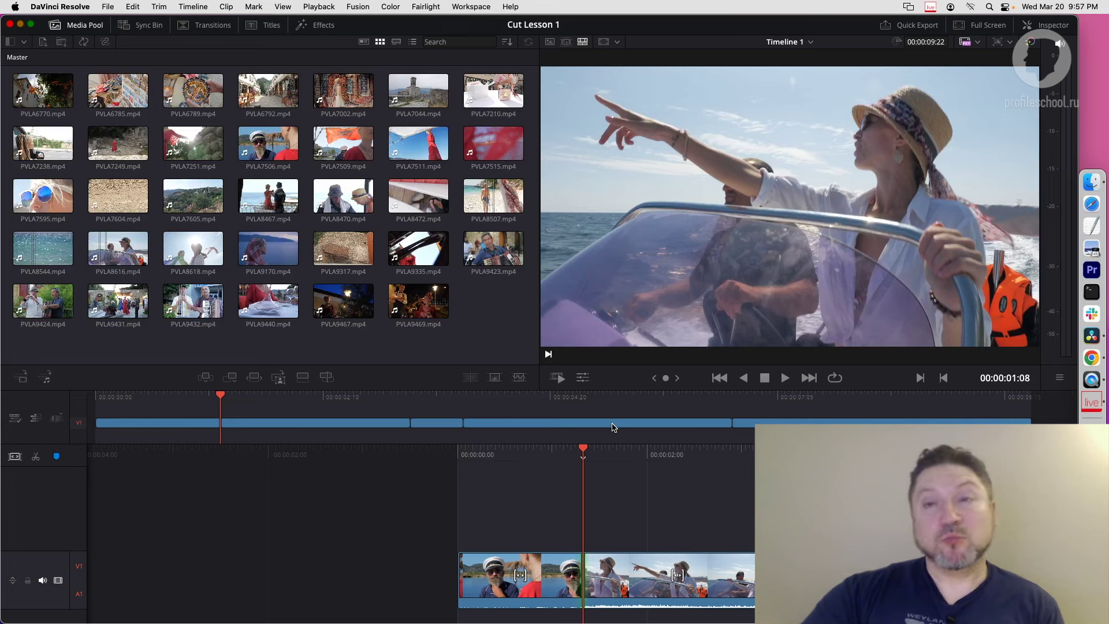
{"action": "key", "text": "u"}
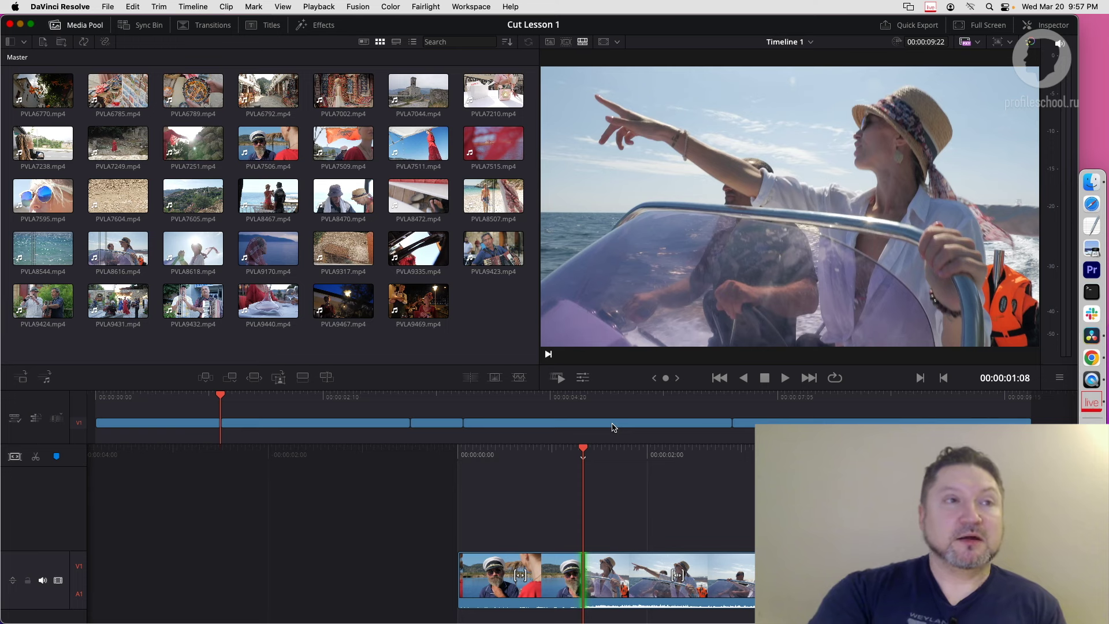
{"action": "key", "text": "u"}
{"action": "key", "text": "u"}
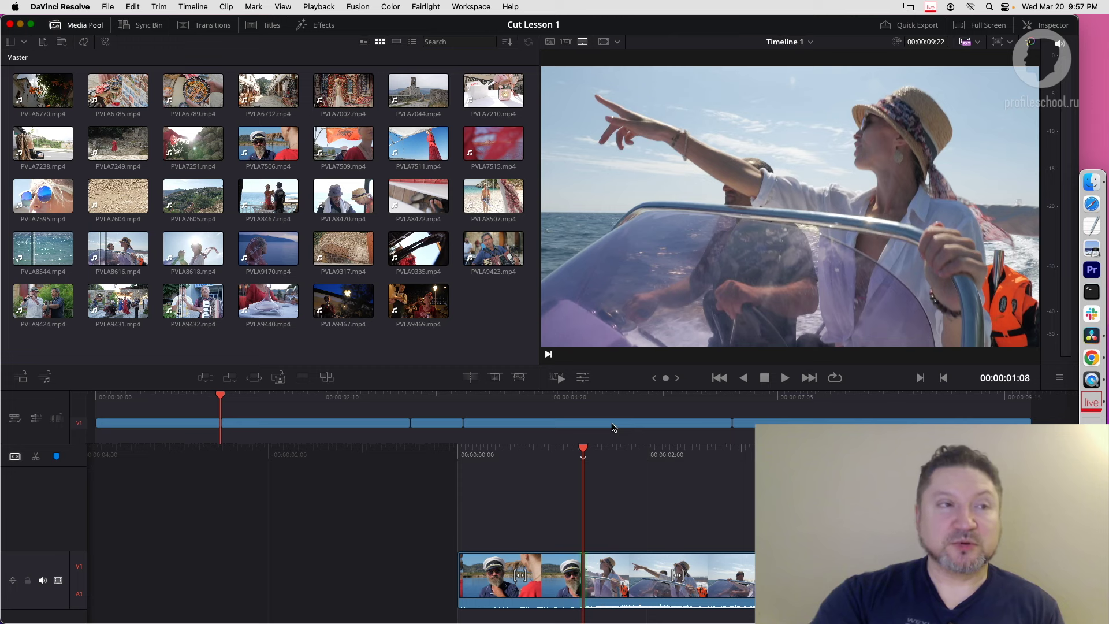
{"action": "key", "text": "u"}
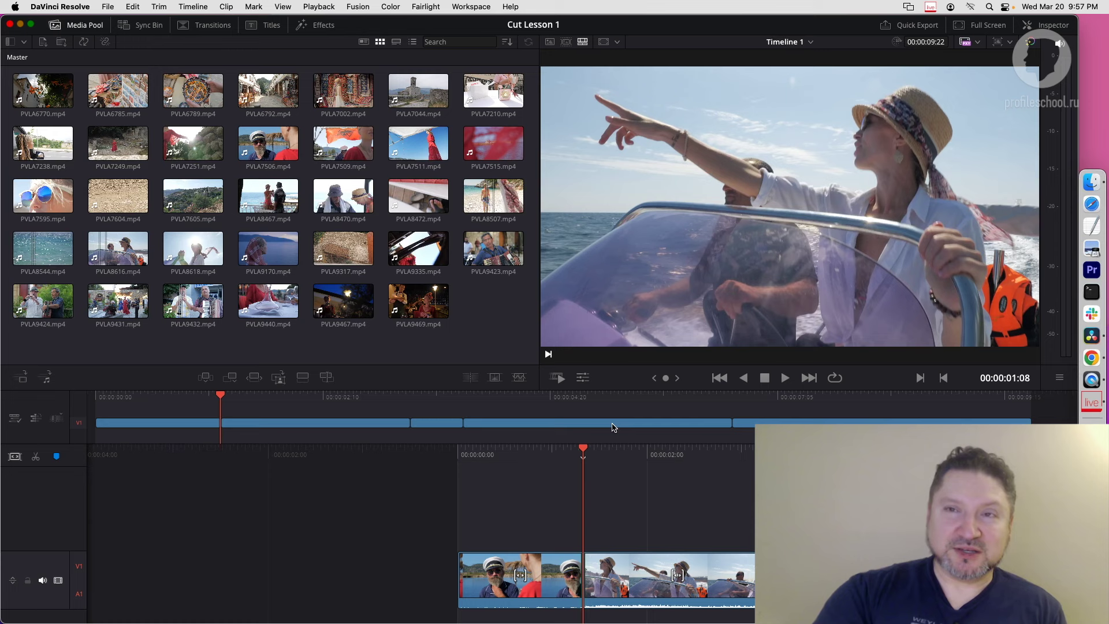
Deselect and reselect the edit point at the playhead, leaving the Master bin shown
{"action": "key", "text": "Escape"}
{"action": "key", "text": "v"}
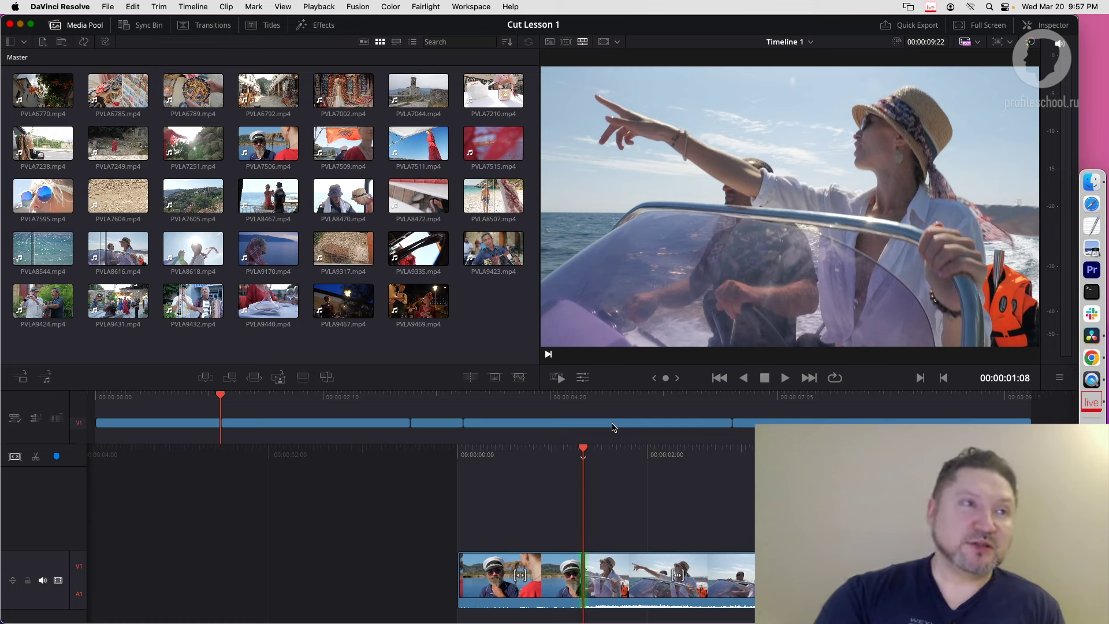
{"action": "key", "text": "v"}
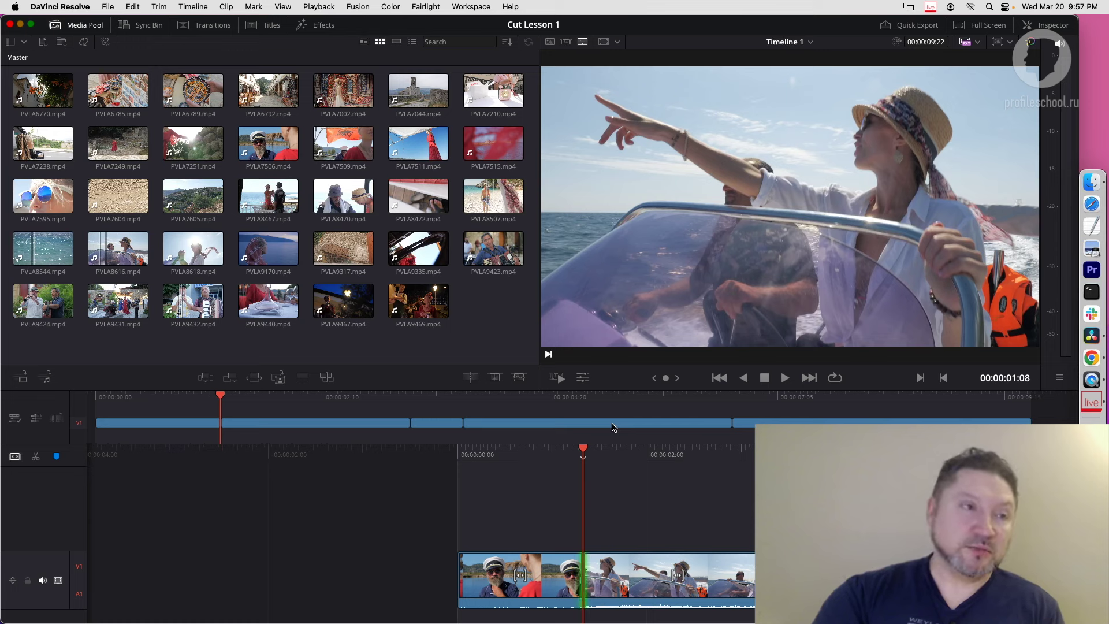
{"action": "key", "text": "v"}
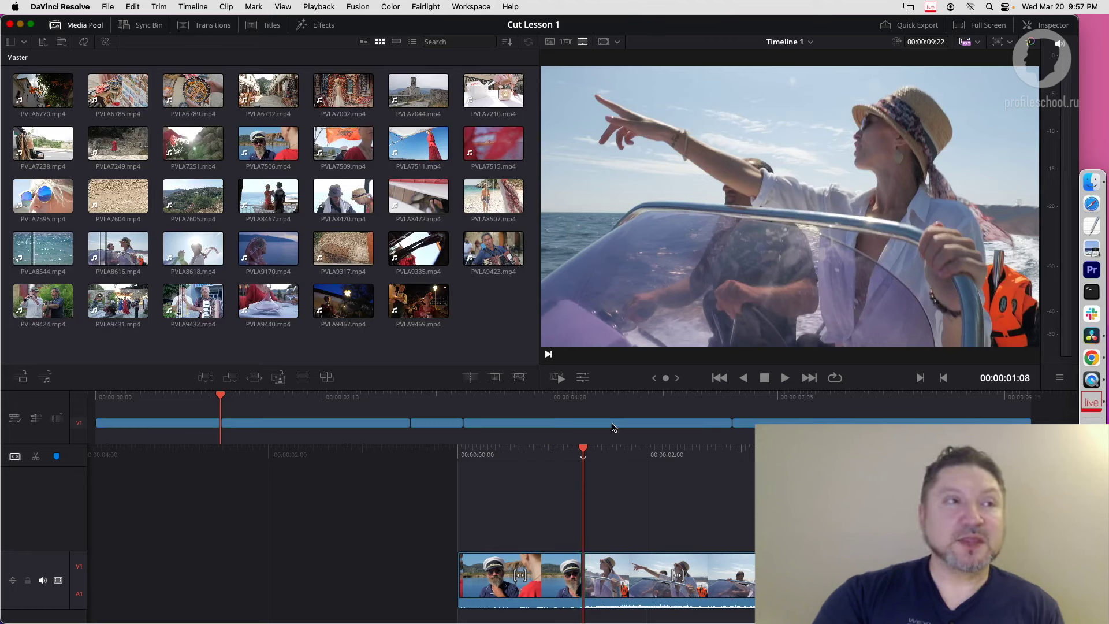
{"action": "key", "text": "v"}
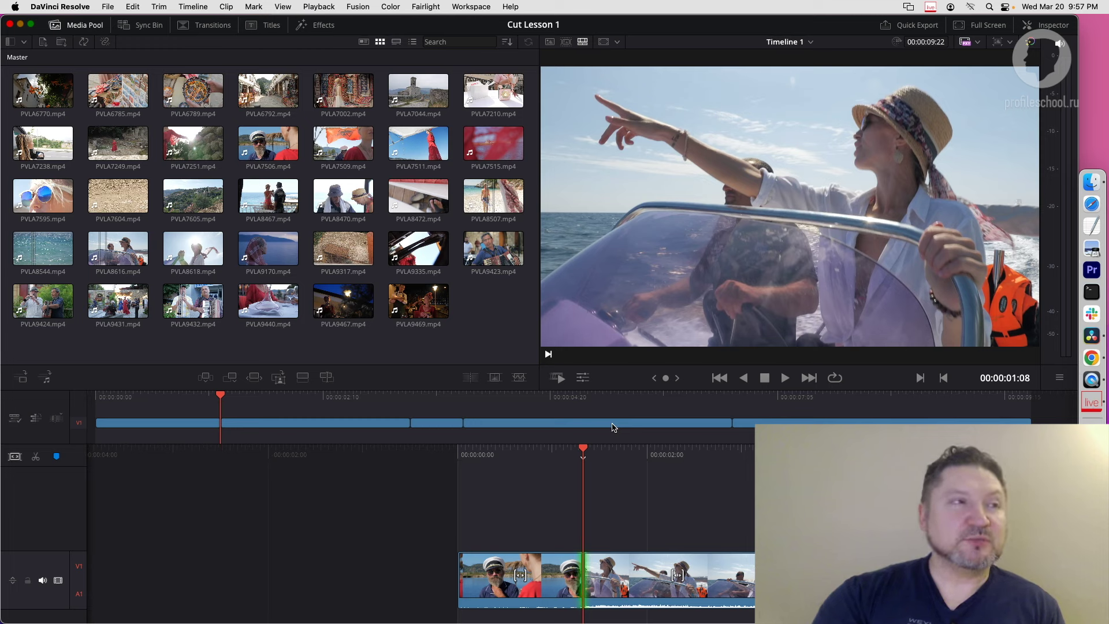
{"action": "key", "text": "v"}
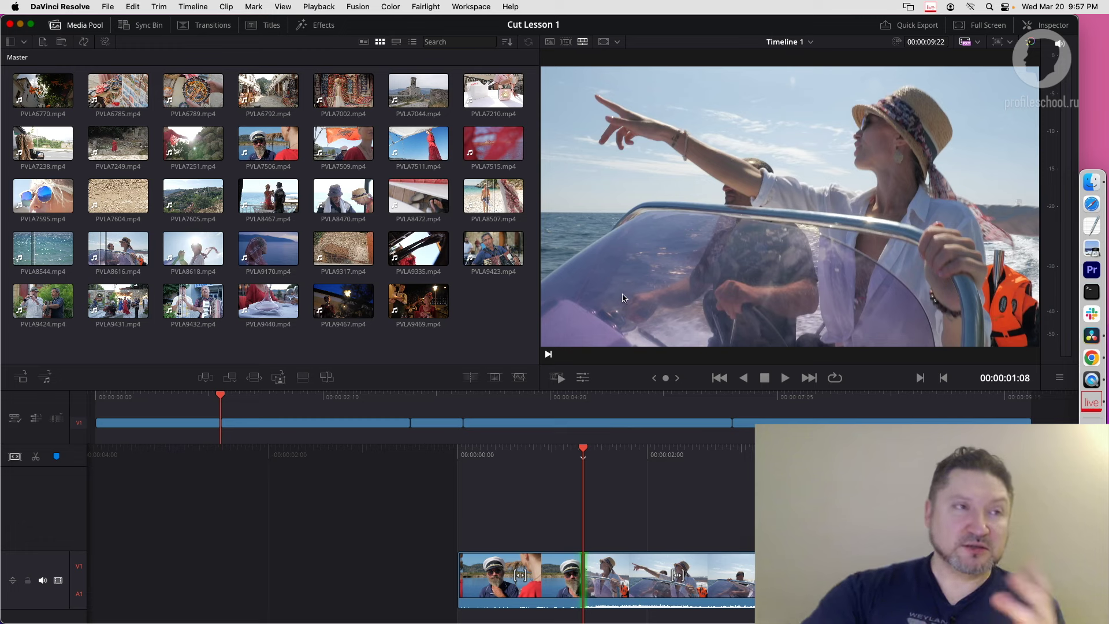
{"action": "left_click", "coordinate": [25, 42]}
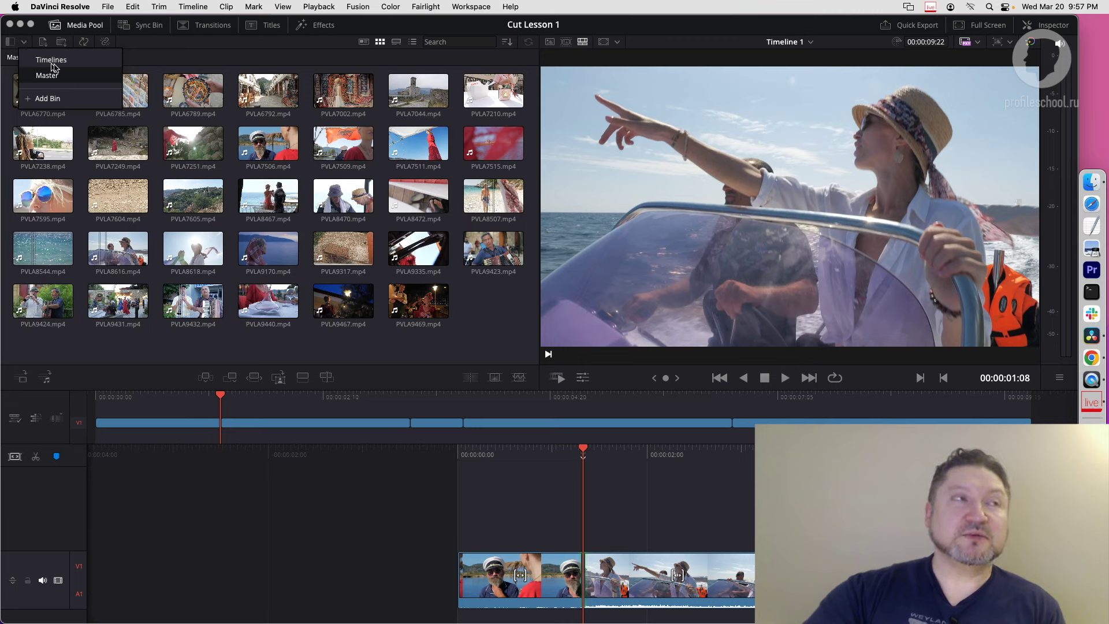
{"action": "left_click", "coordinate": [477, 292]}
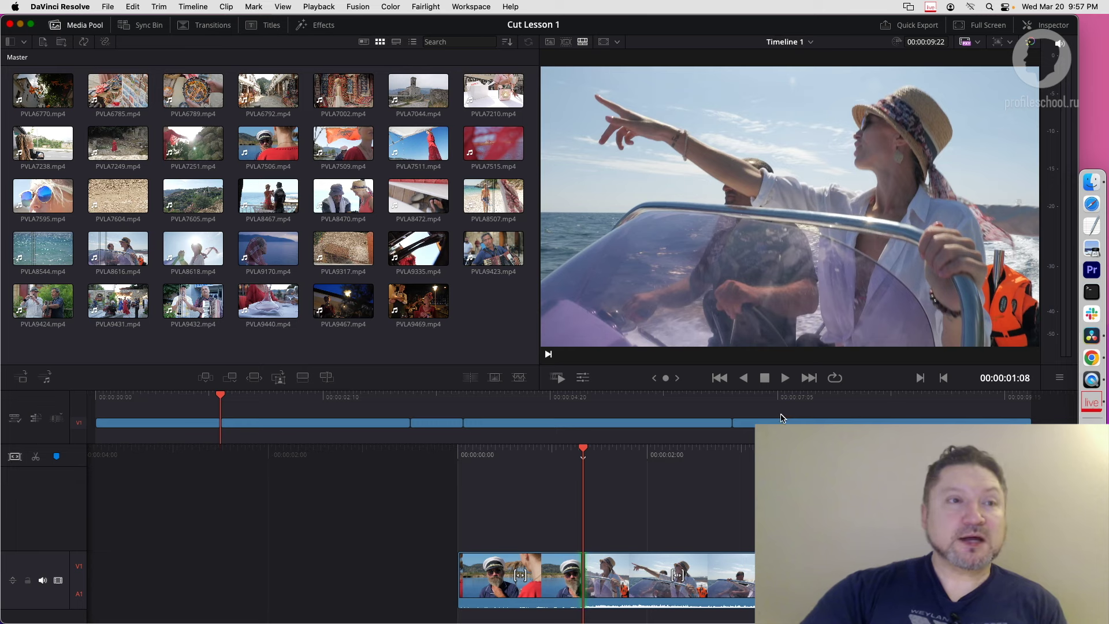
Move the playhead to the next cut at 00:00:02:10 and select its edit point
{"action": "key", "text": "v"}
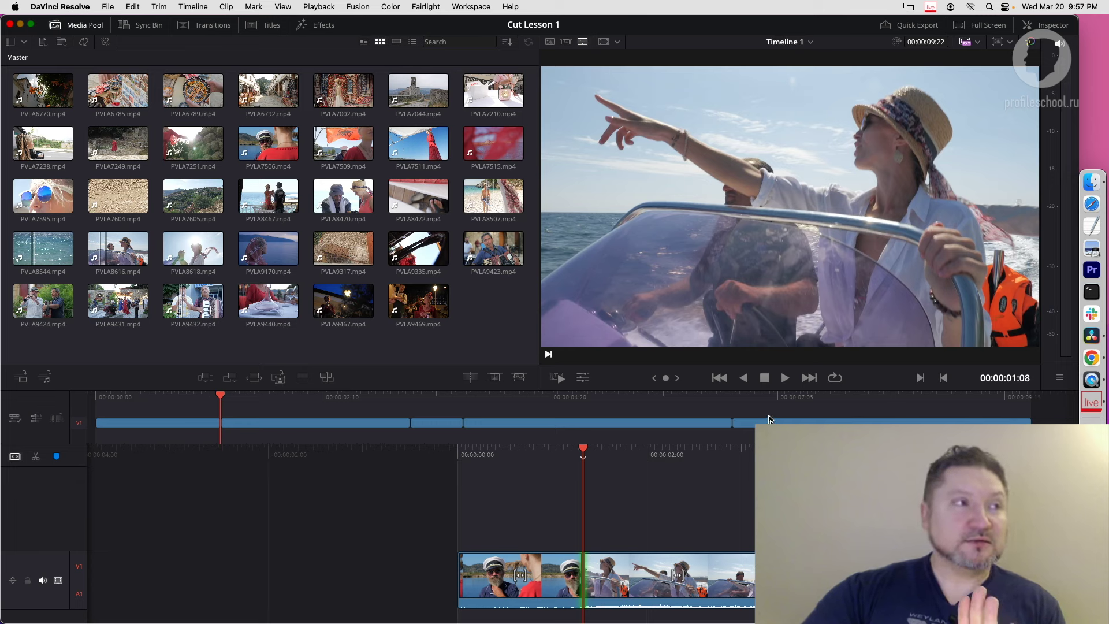
{"action": "key", "text": "v"}
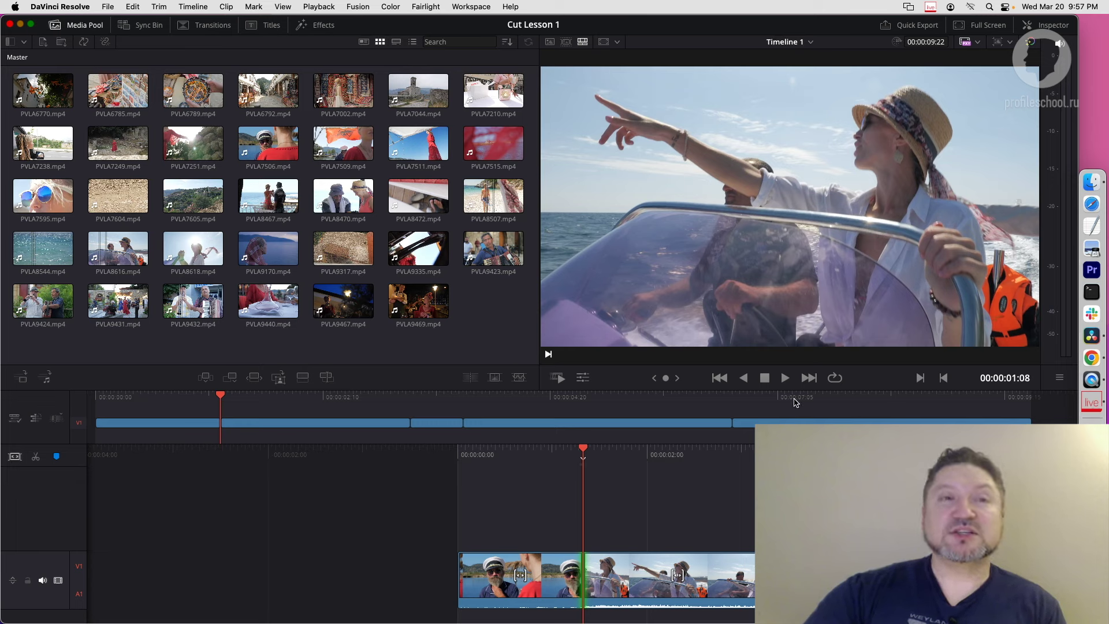
{"action": "key", "text": "space"}
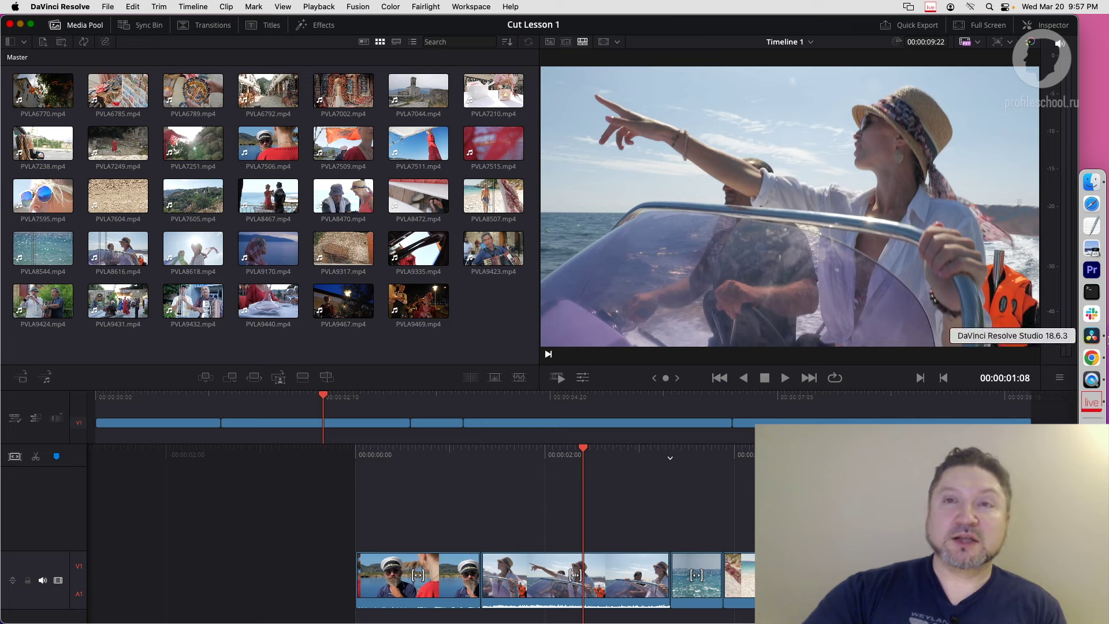
{"action": "key", "text": "v"}
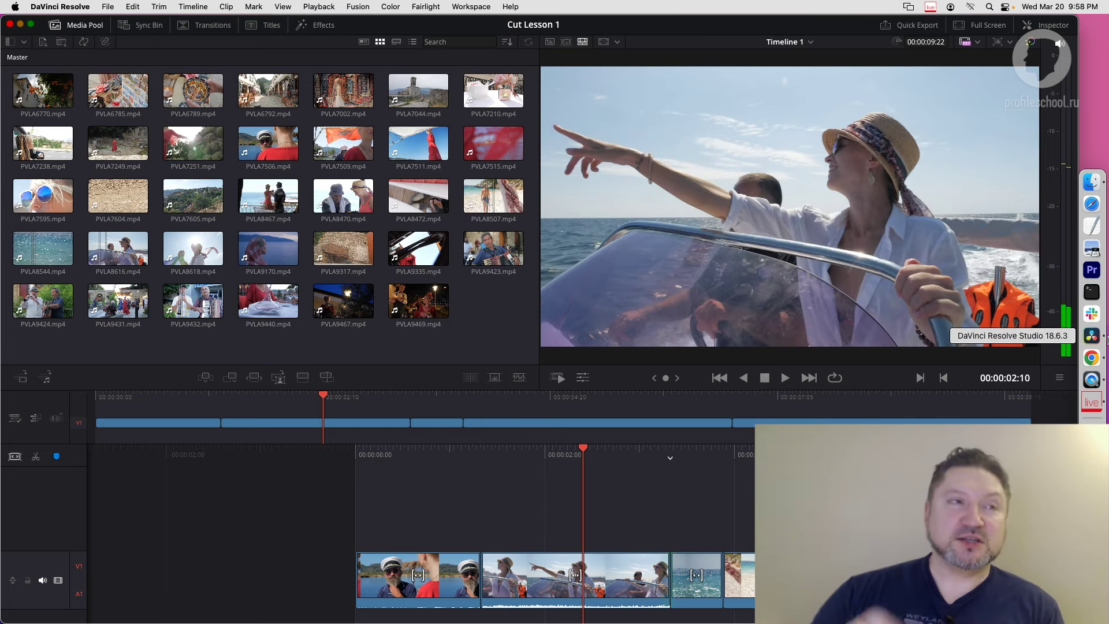
Cycle which side of the 02:10 cut is selected, then deselect and reselect it
{"action": "key", "text": "u"}
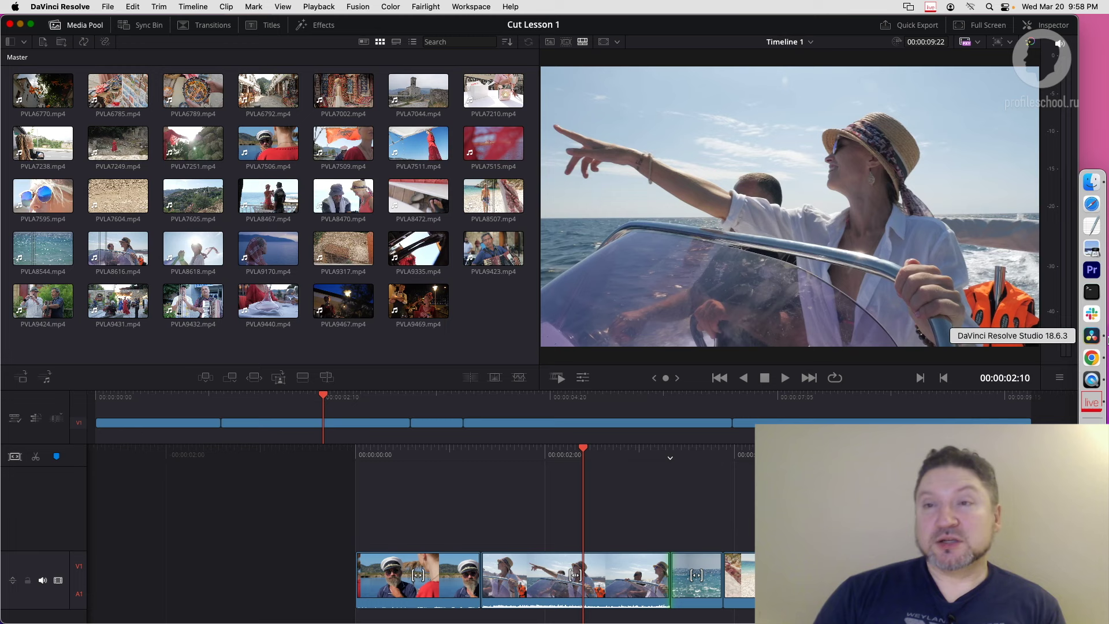
{"action": "key", "text": "u"}
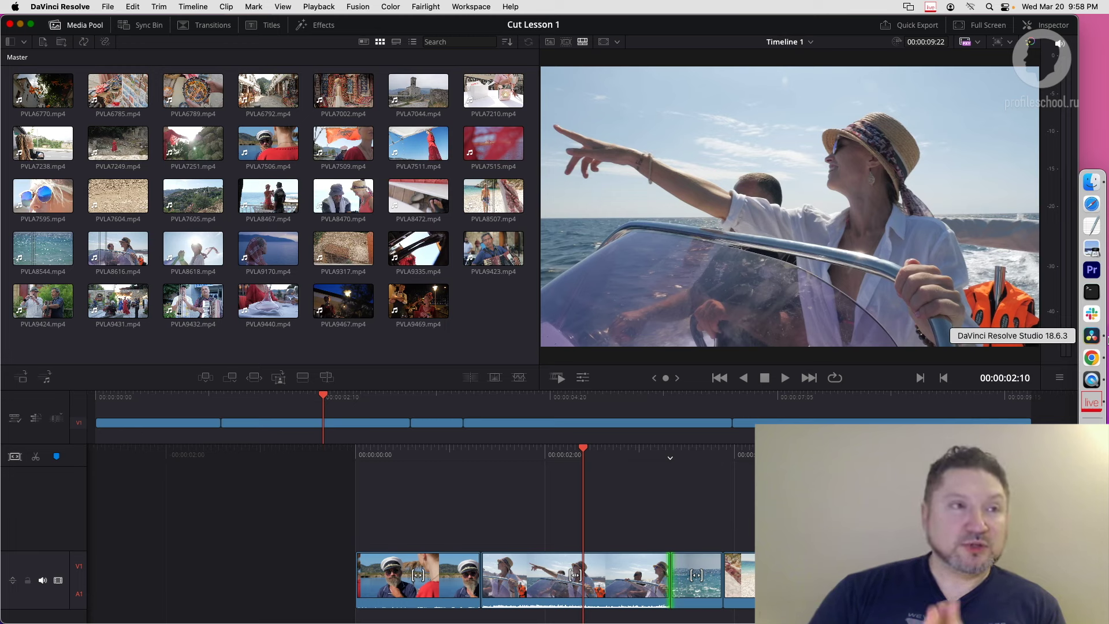
{"action": "key", "text": "Escape"}
{"action": "key", "text": "v"}
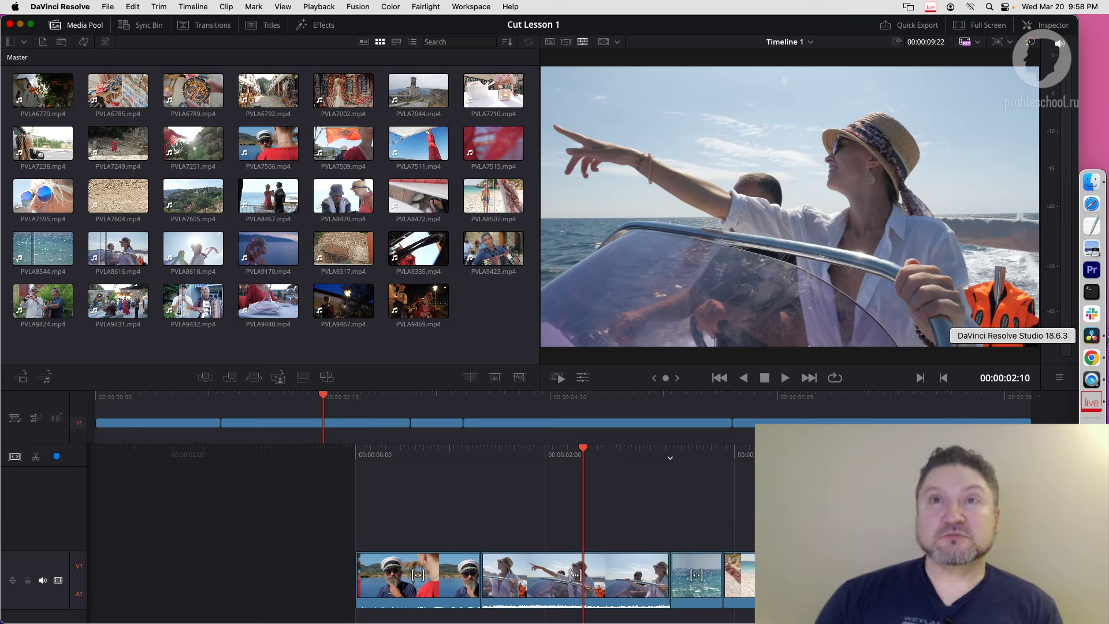
{"action": "key", "text": "Escape"}
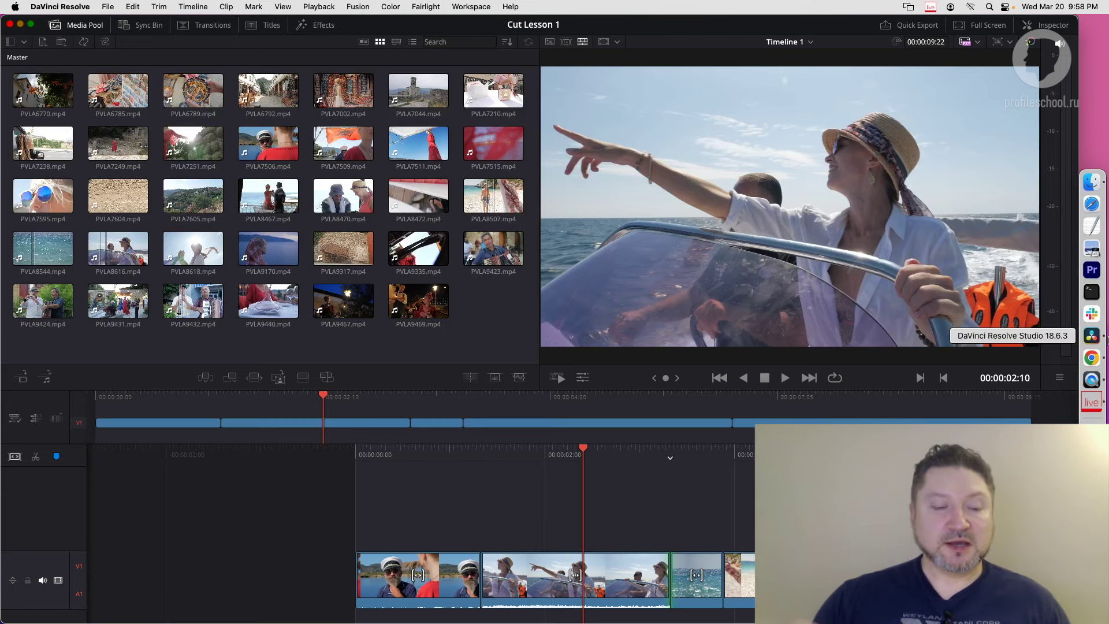
{"action": "key", "text": "v"}
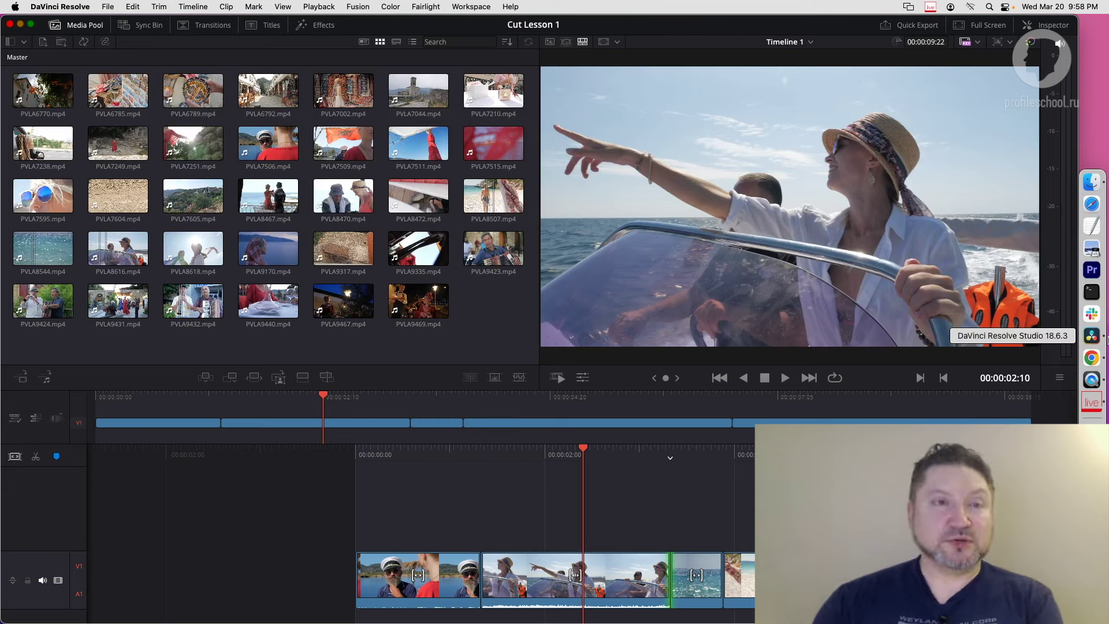